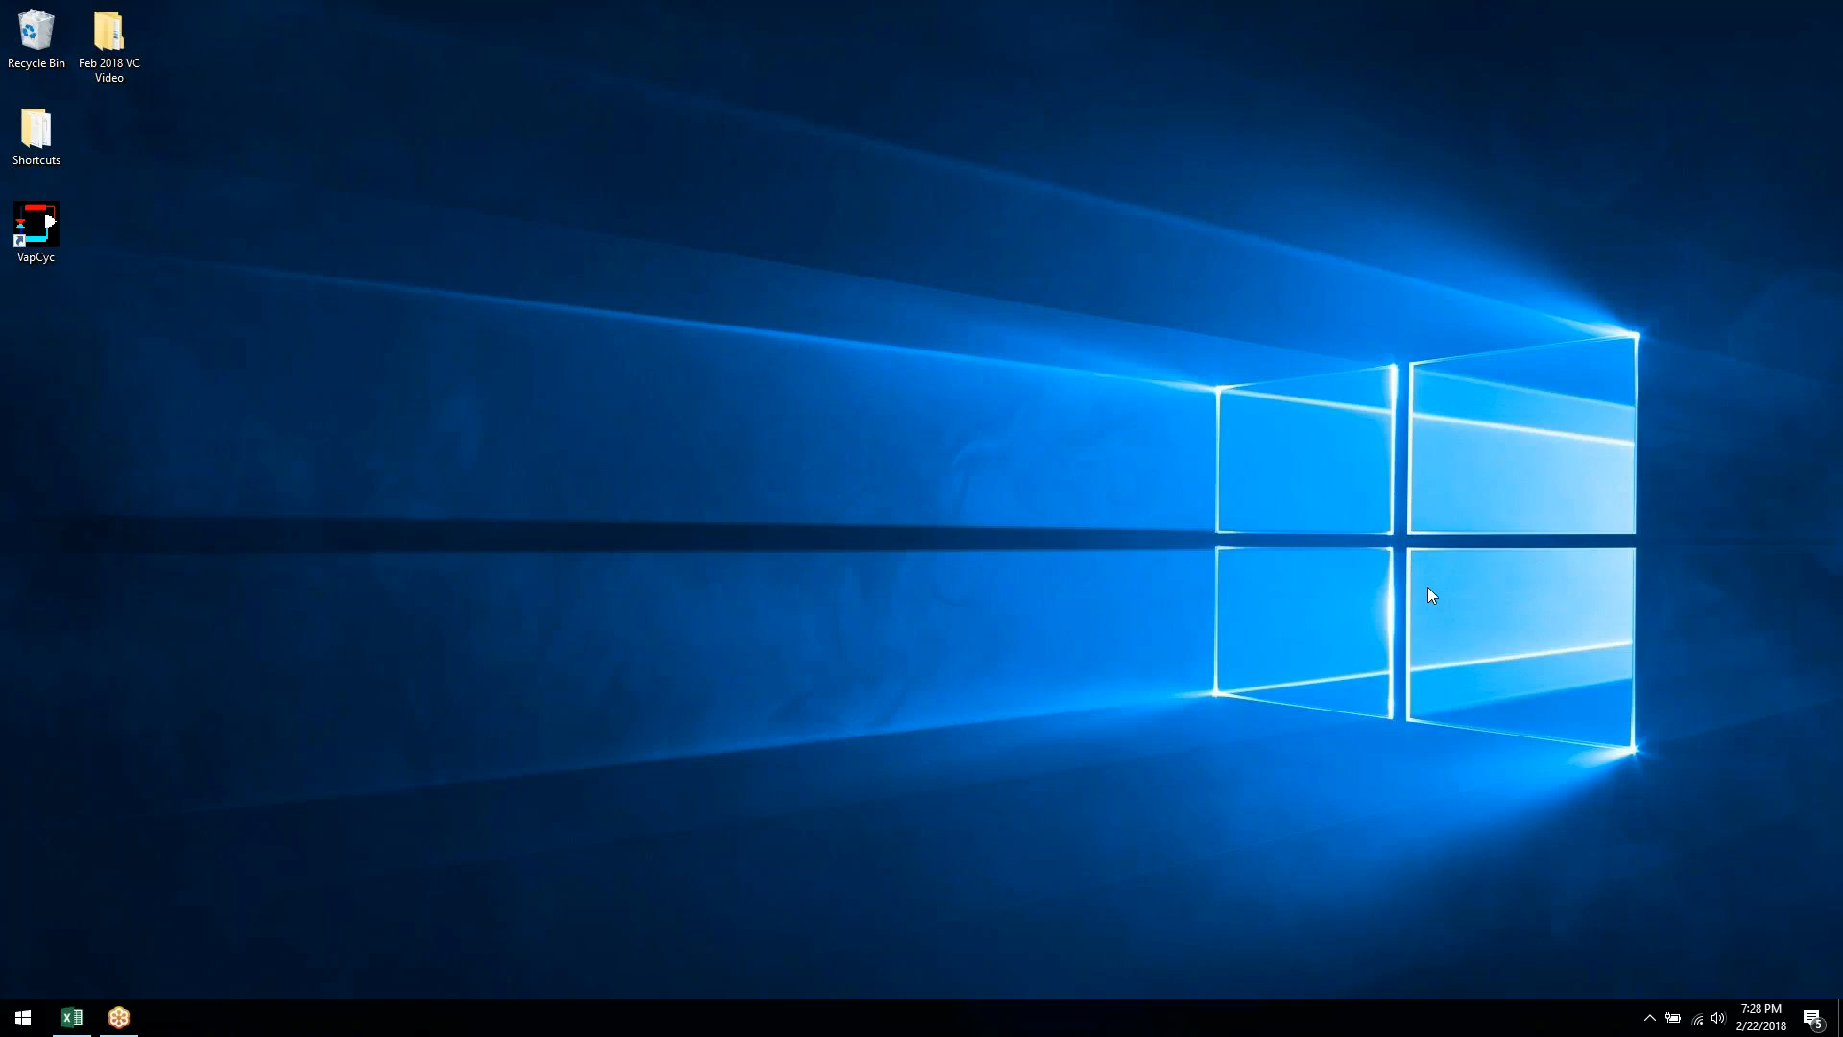
Step: Launch VapCyc and open the cycle file stored in the Base Cycle folder of Feb 2018 VC Video
double_click(33, 251)
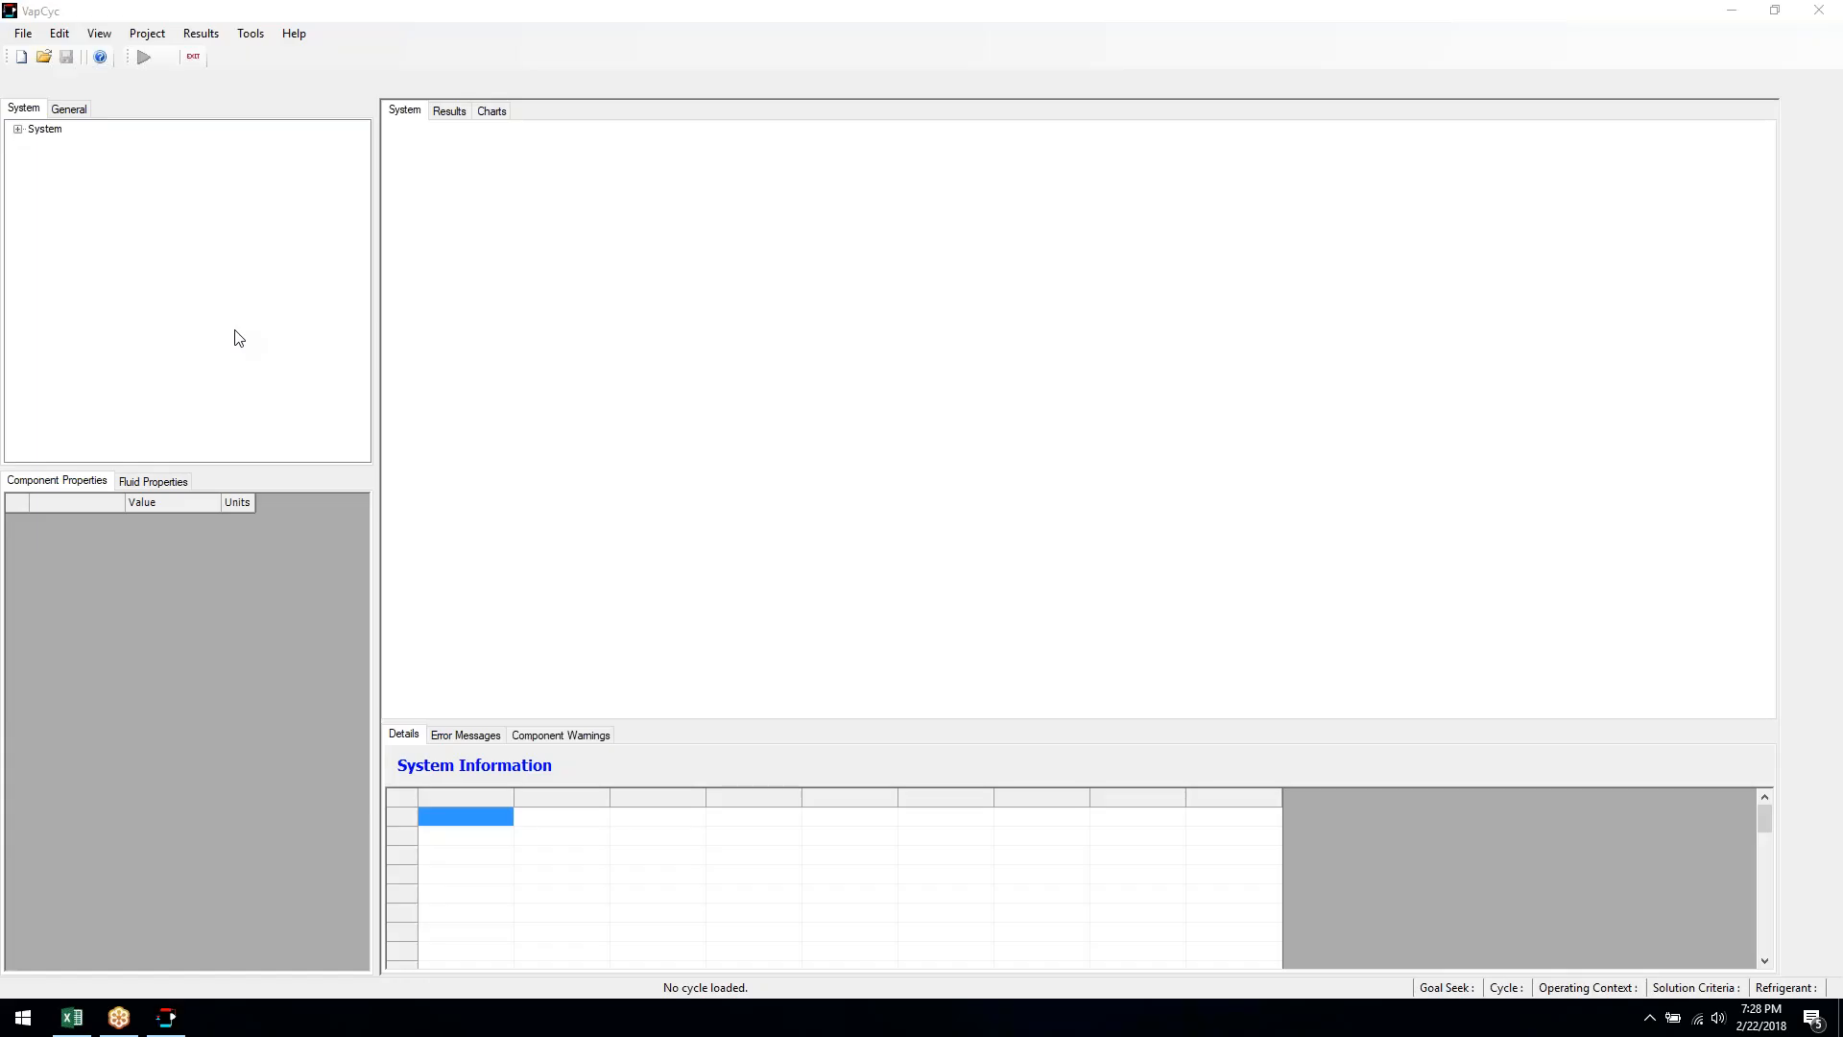
click(44, 57)
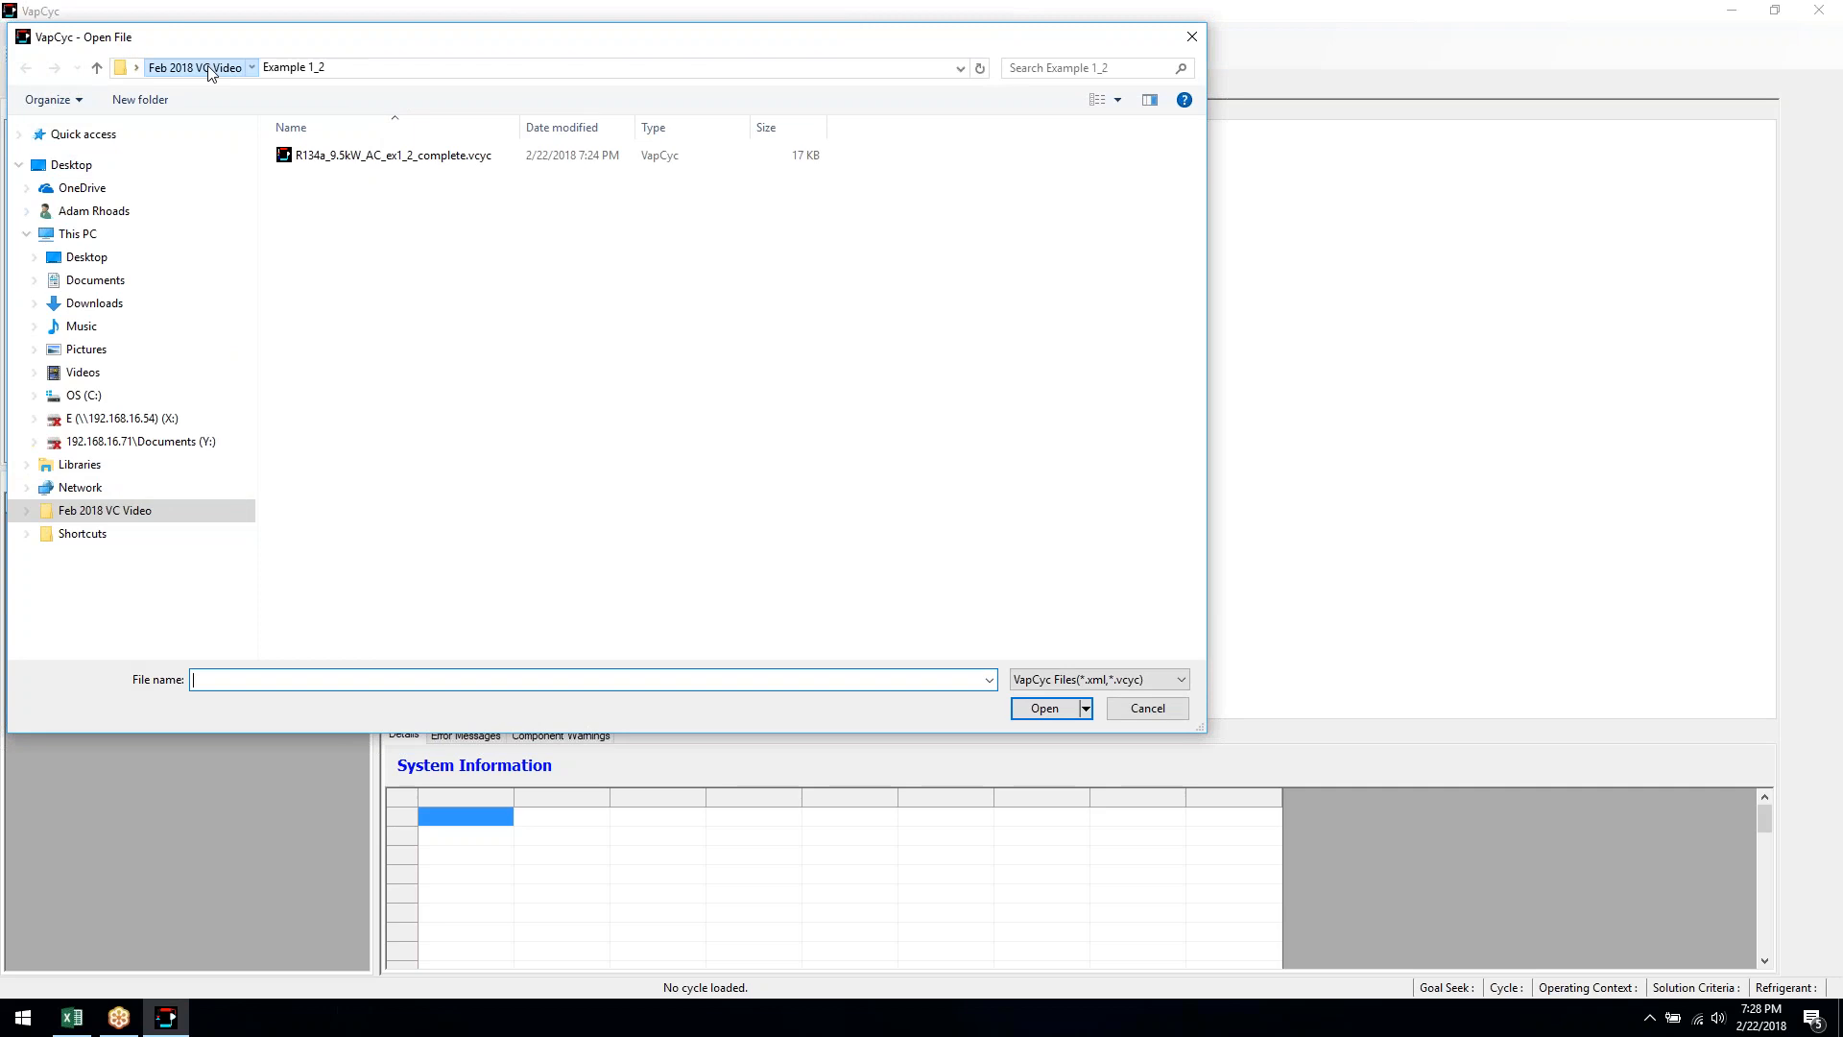
click(208, 67)
double_click(362, 175)
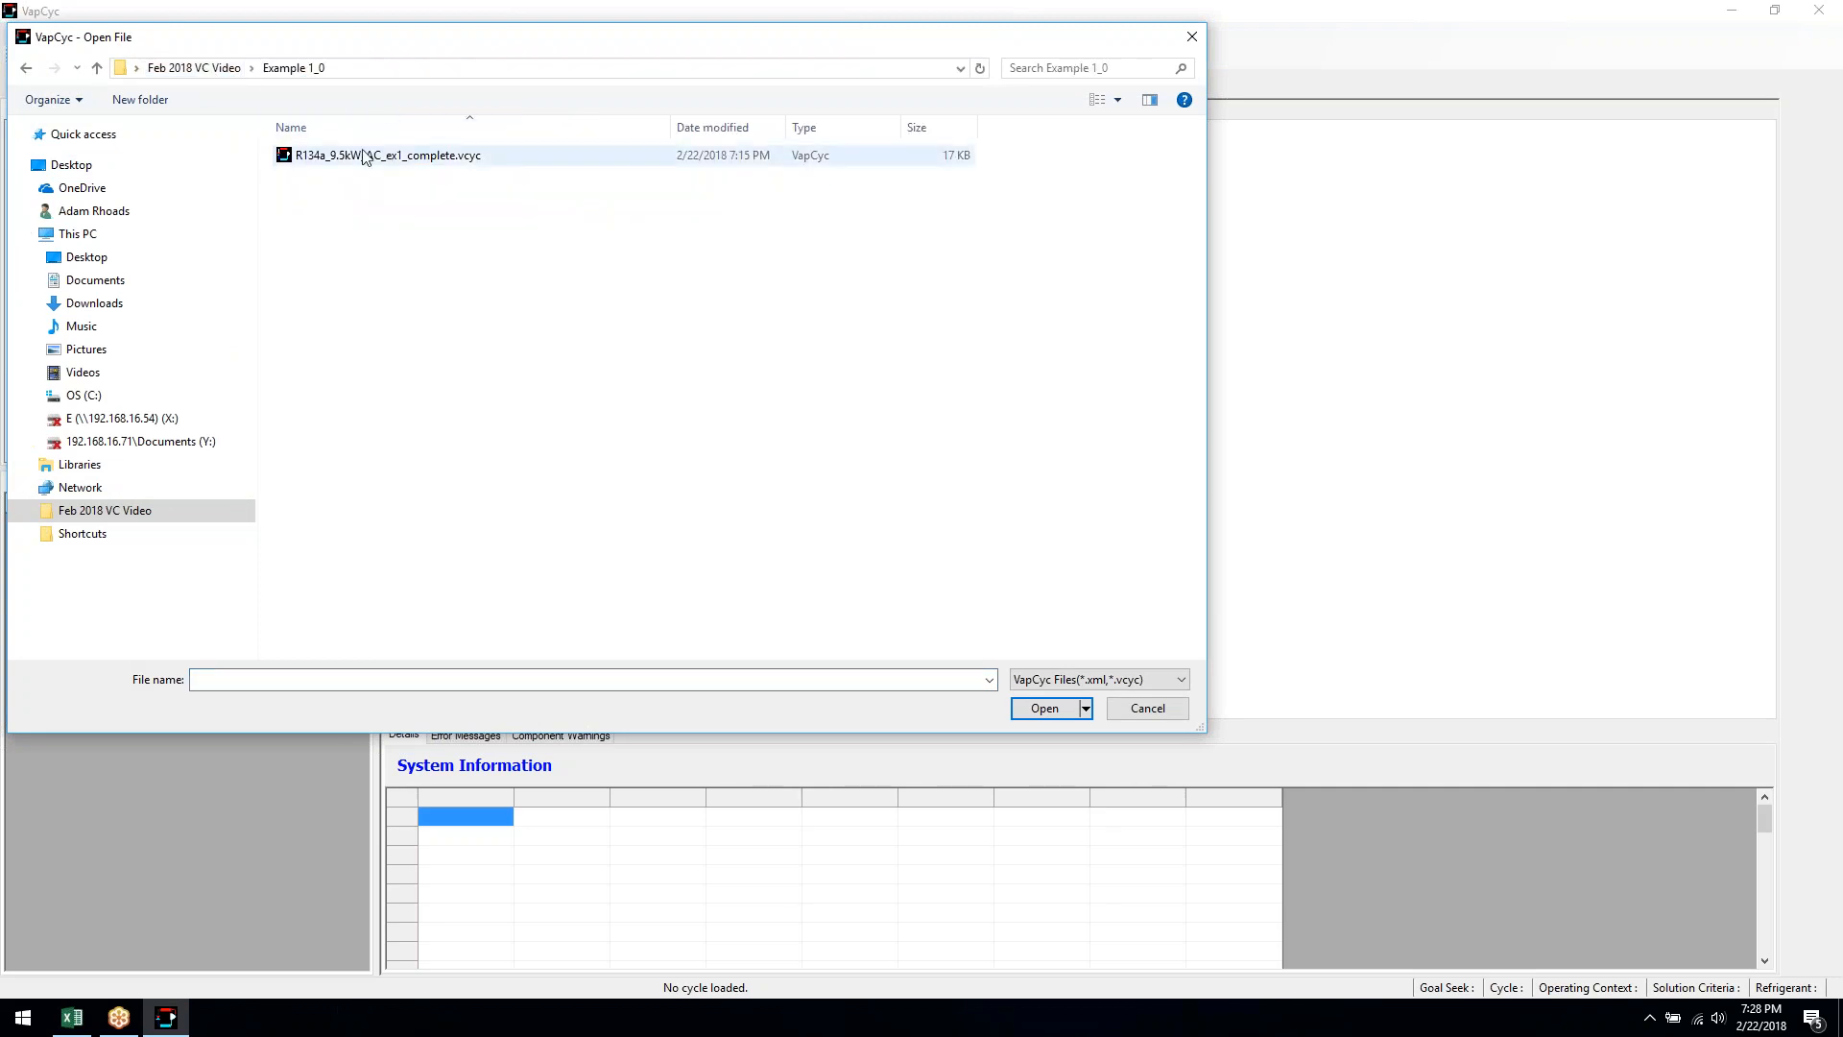
click(231, 67)
double_click(377, 155)
click(384, 164)
click(1051, 709)
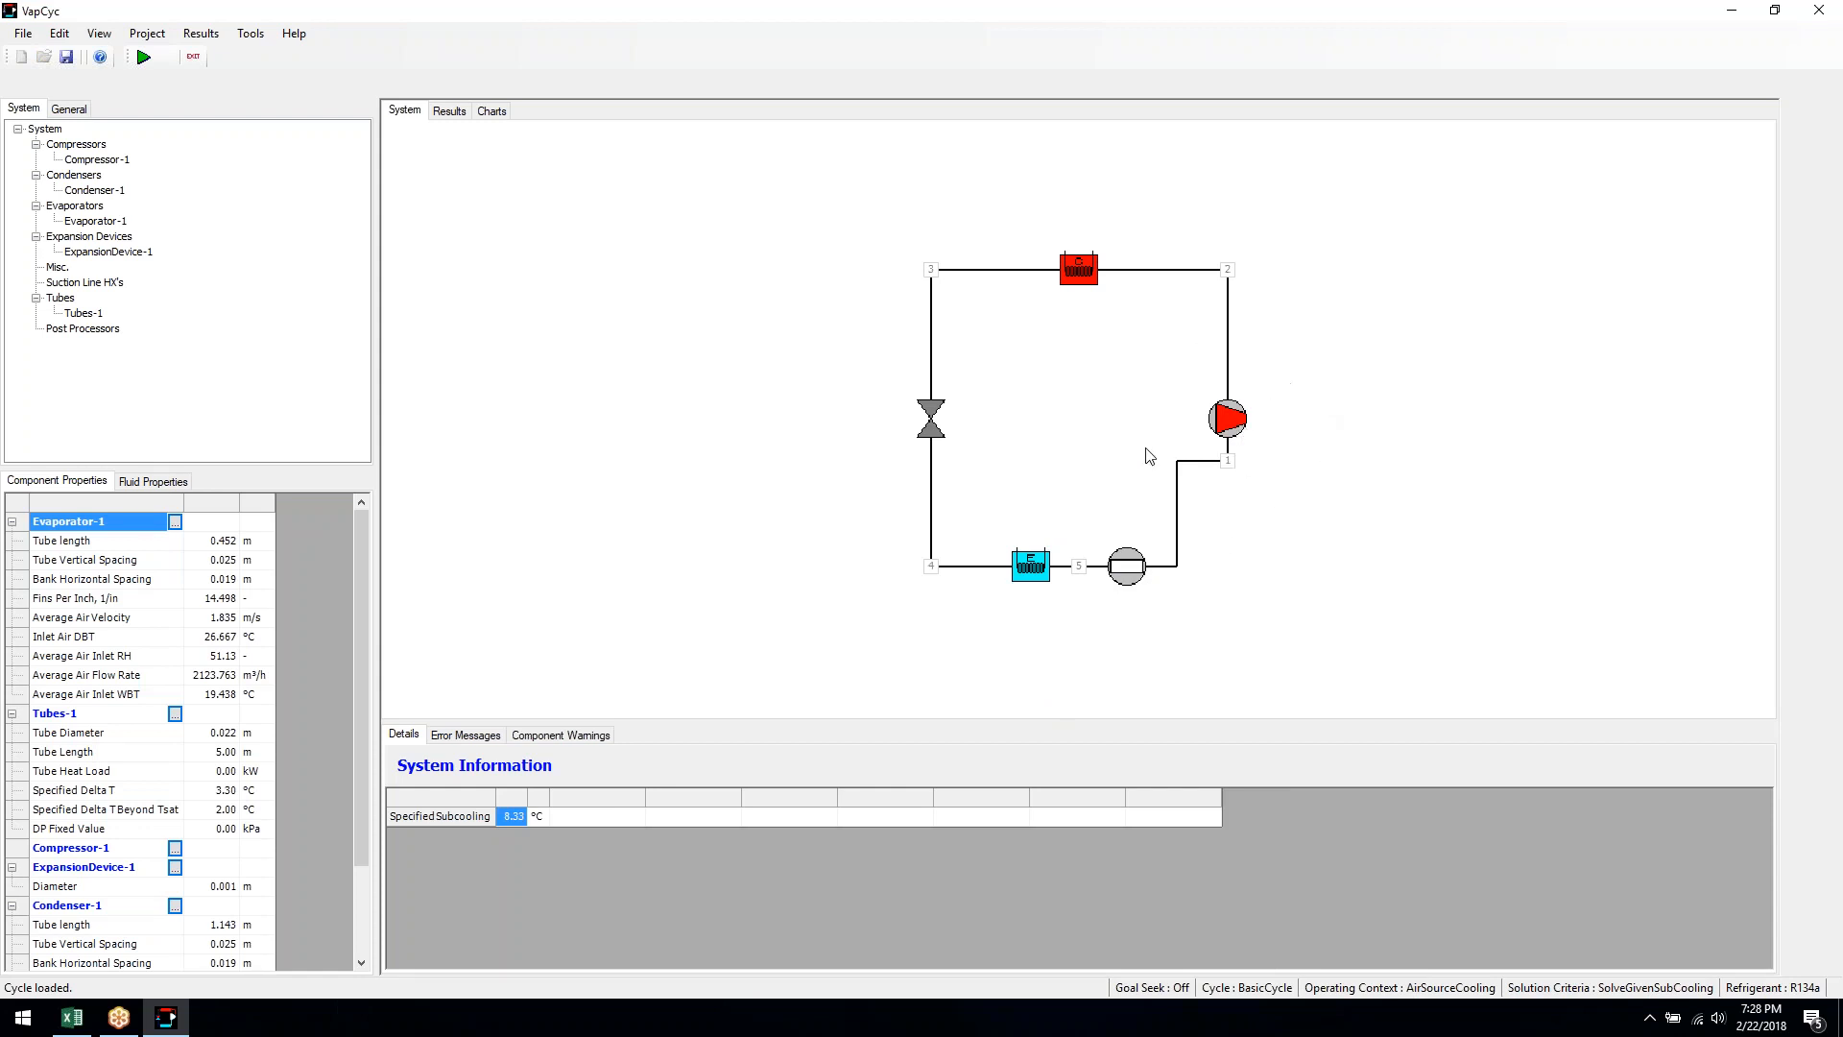
Step: Bring up the component choices for the cycle's compressor and look through the available compressor models
right_click(1234, 415)
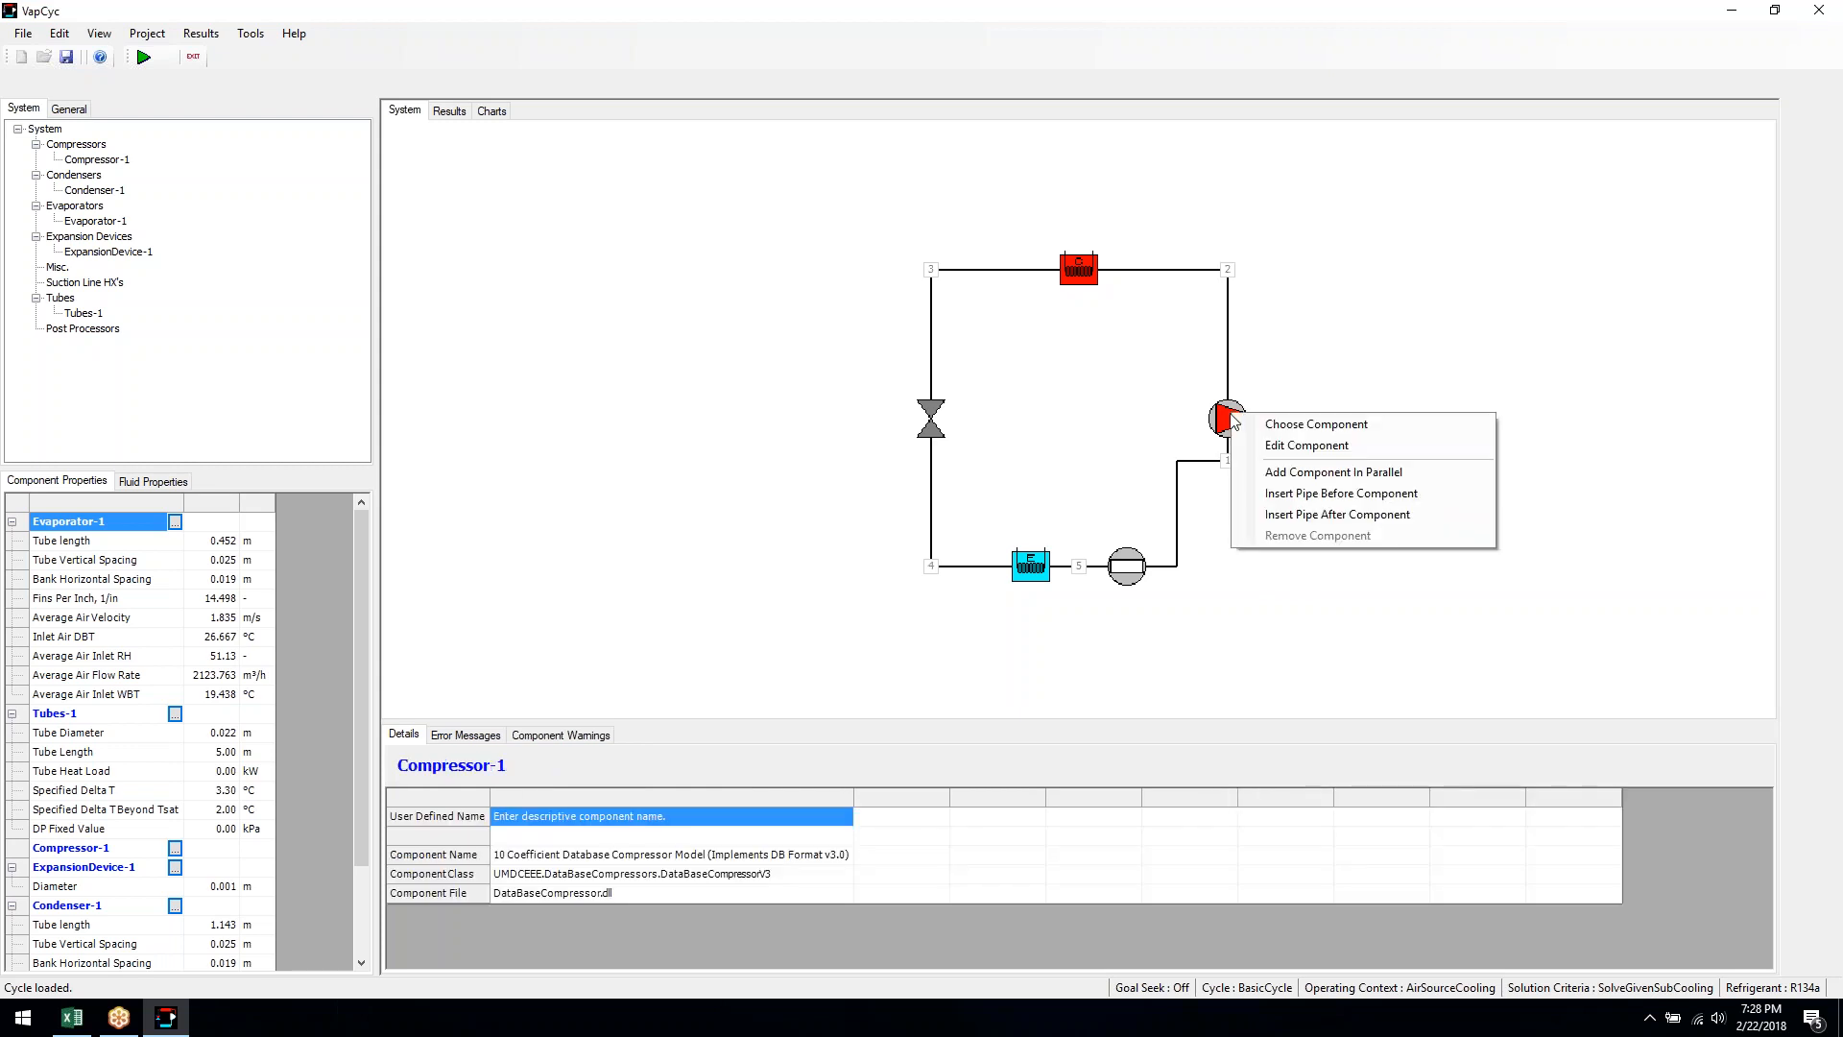
click(1270, 425)
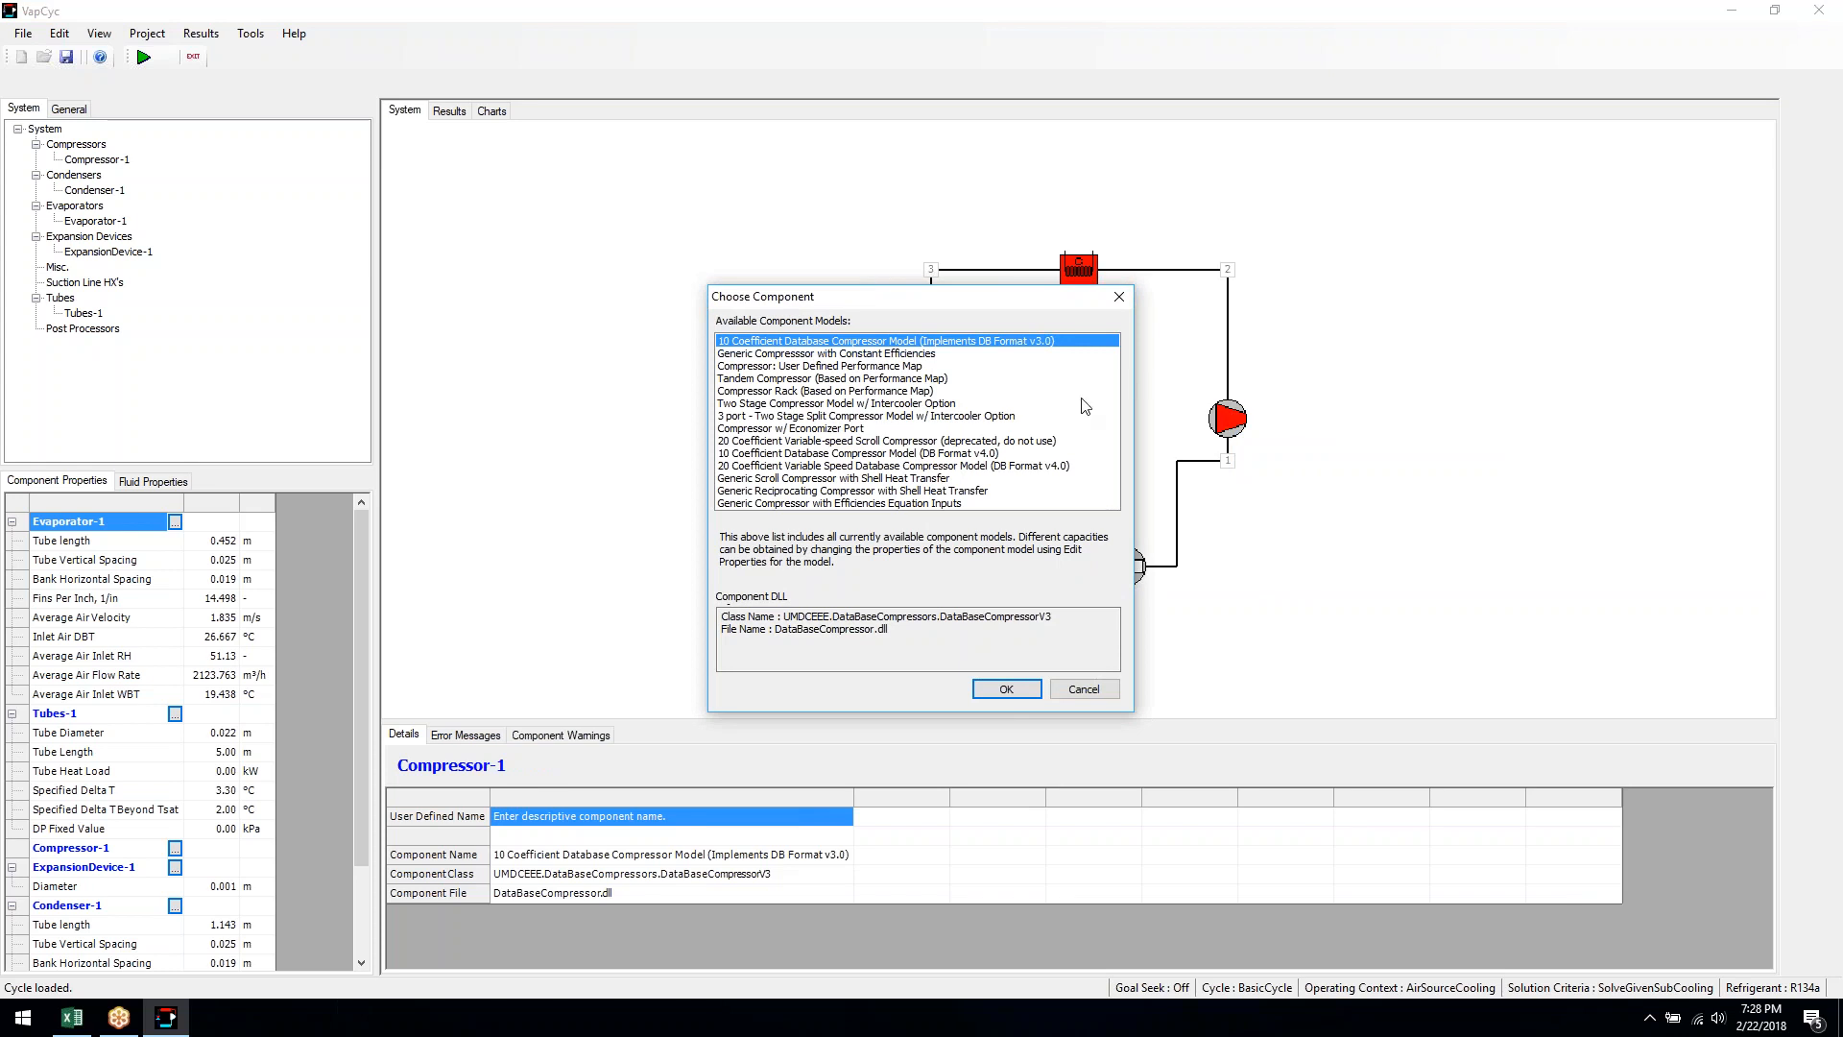
click(1016, 379)
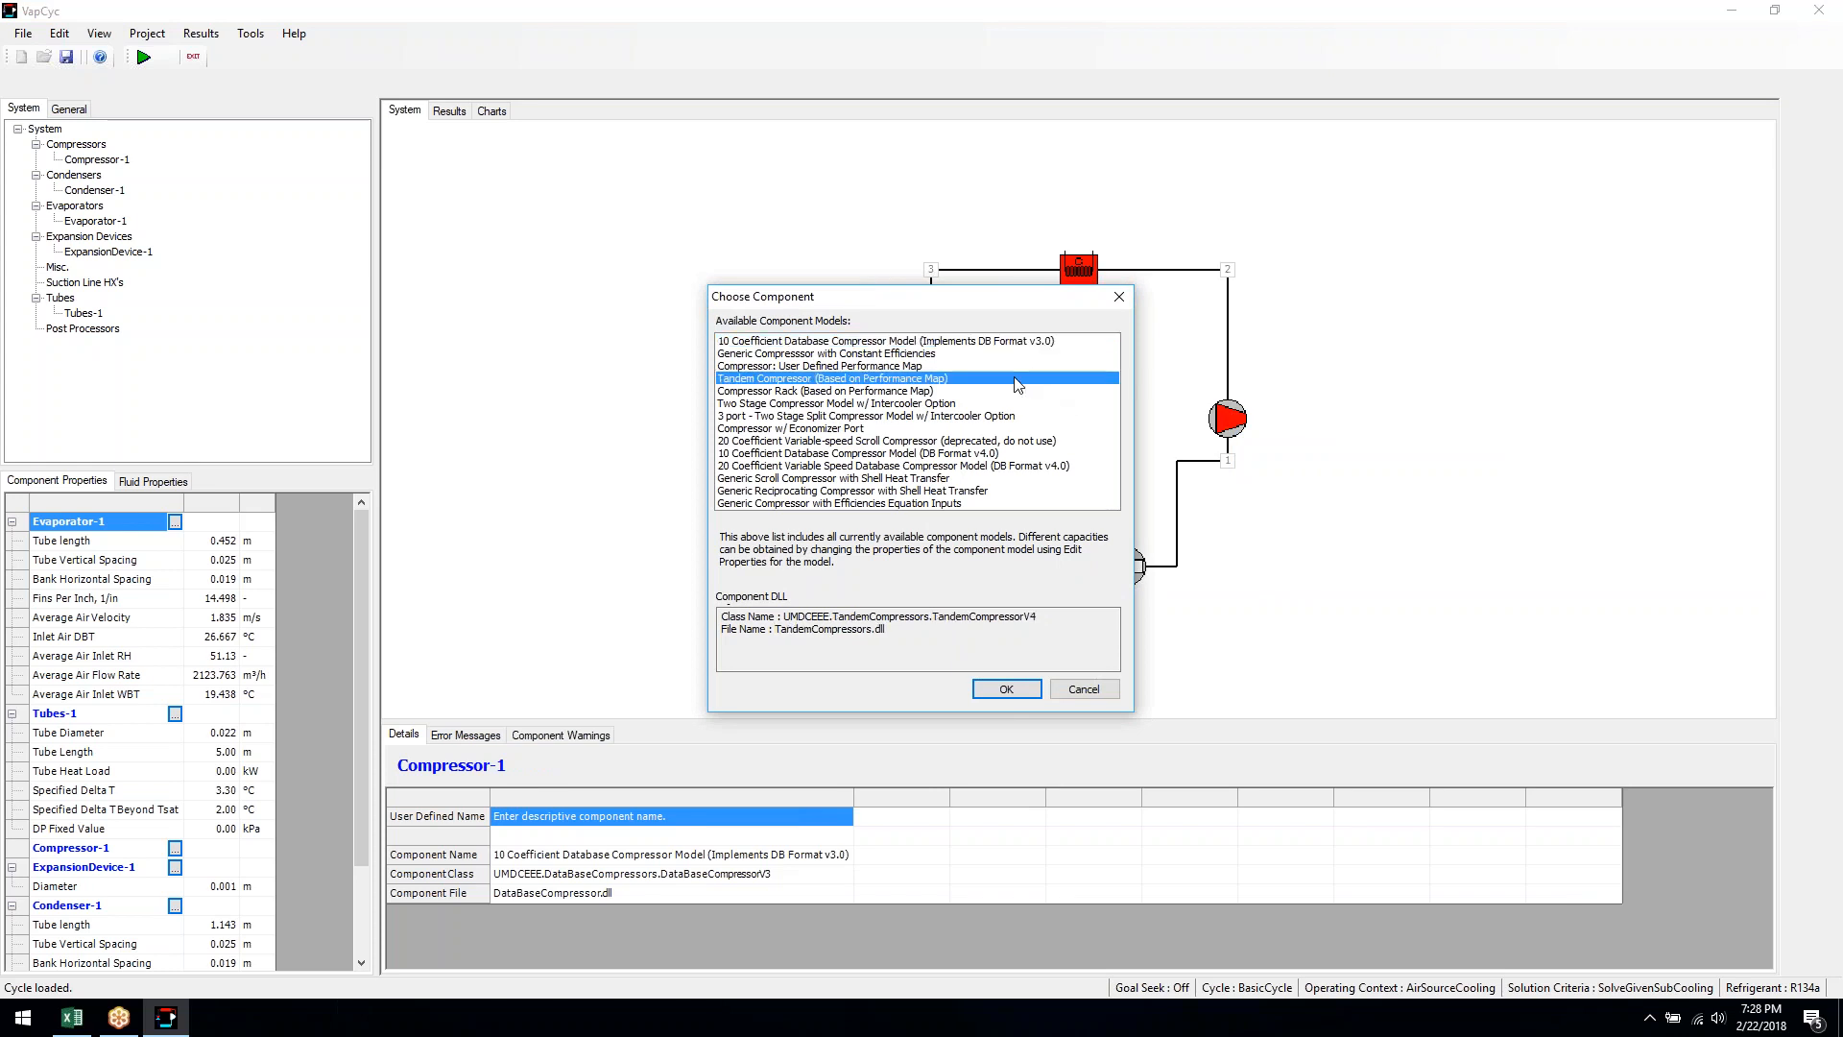
click(1042, 429)
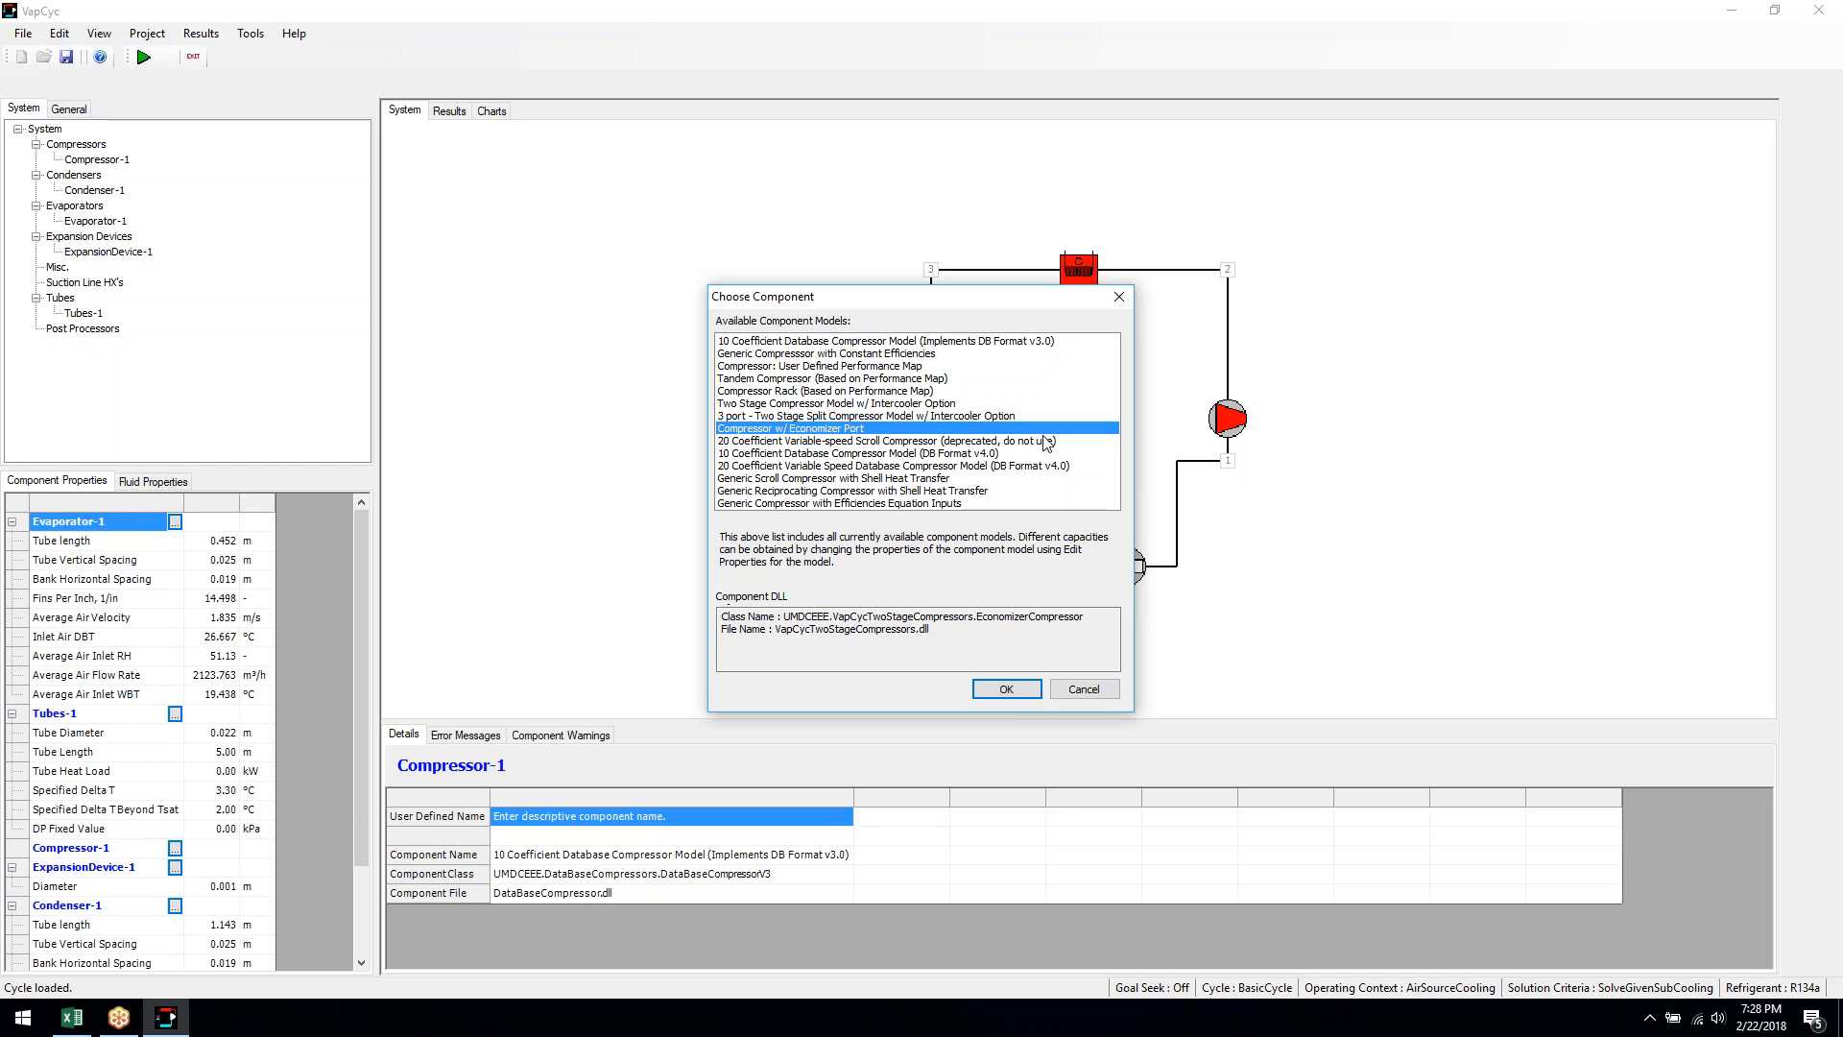
click(1006, 394)
click(990, 345)
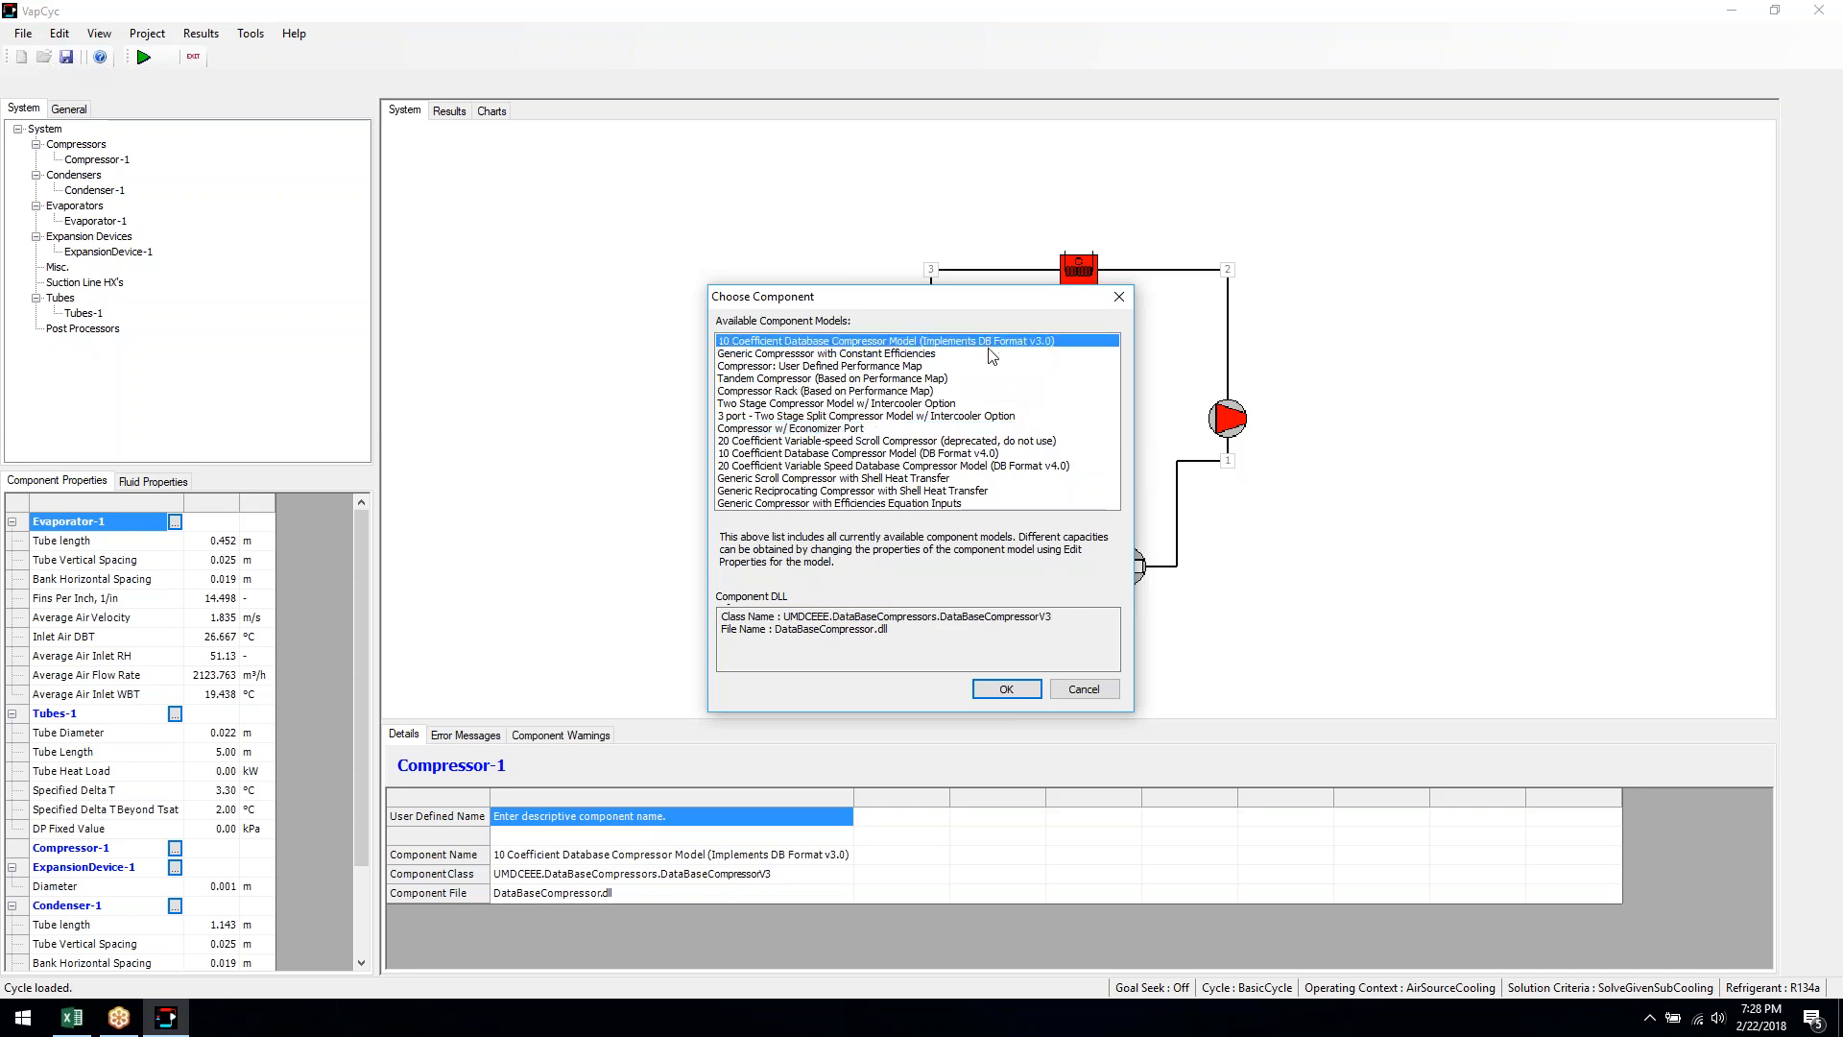
Step: Inspect the compressor properties of the 10 Coefficient Database Compressor Model (DB Format v4.0), then close them without applying
click(999, 454)
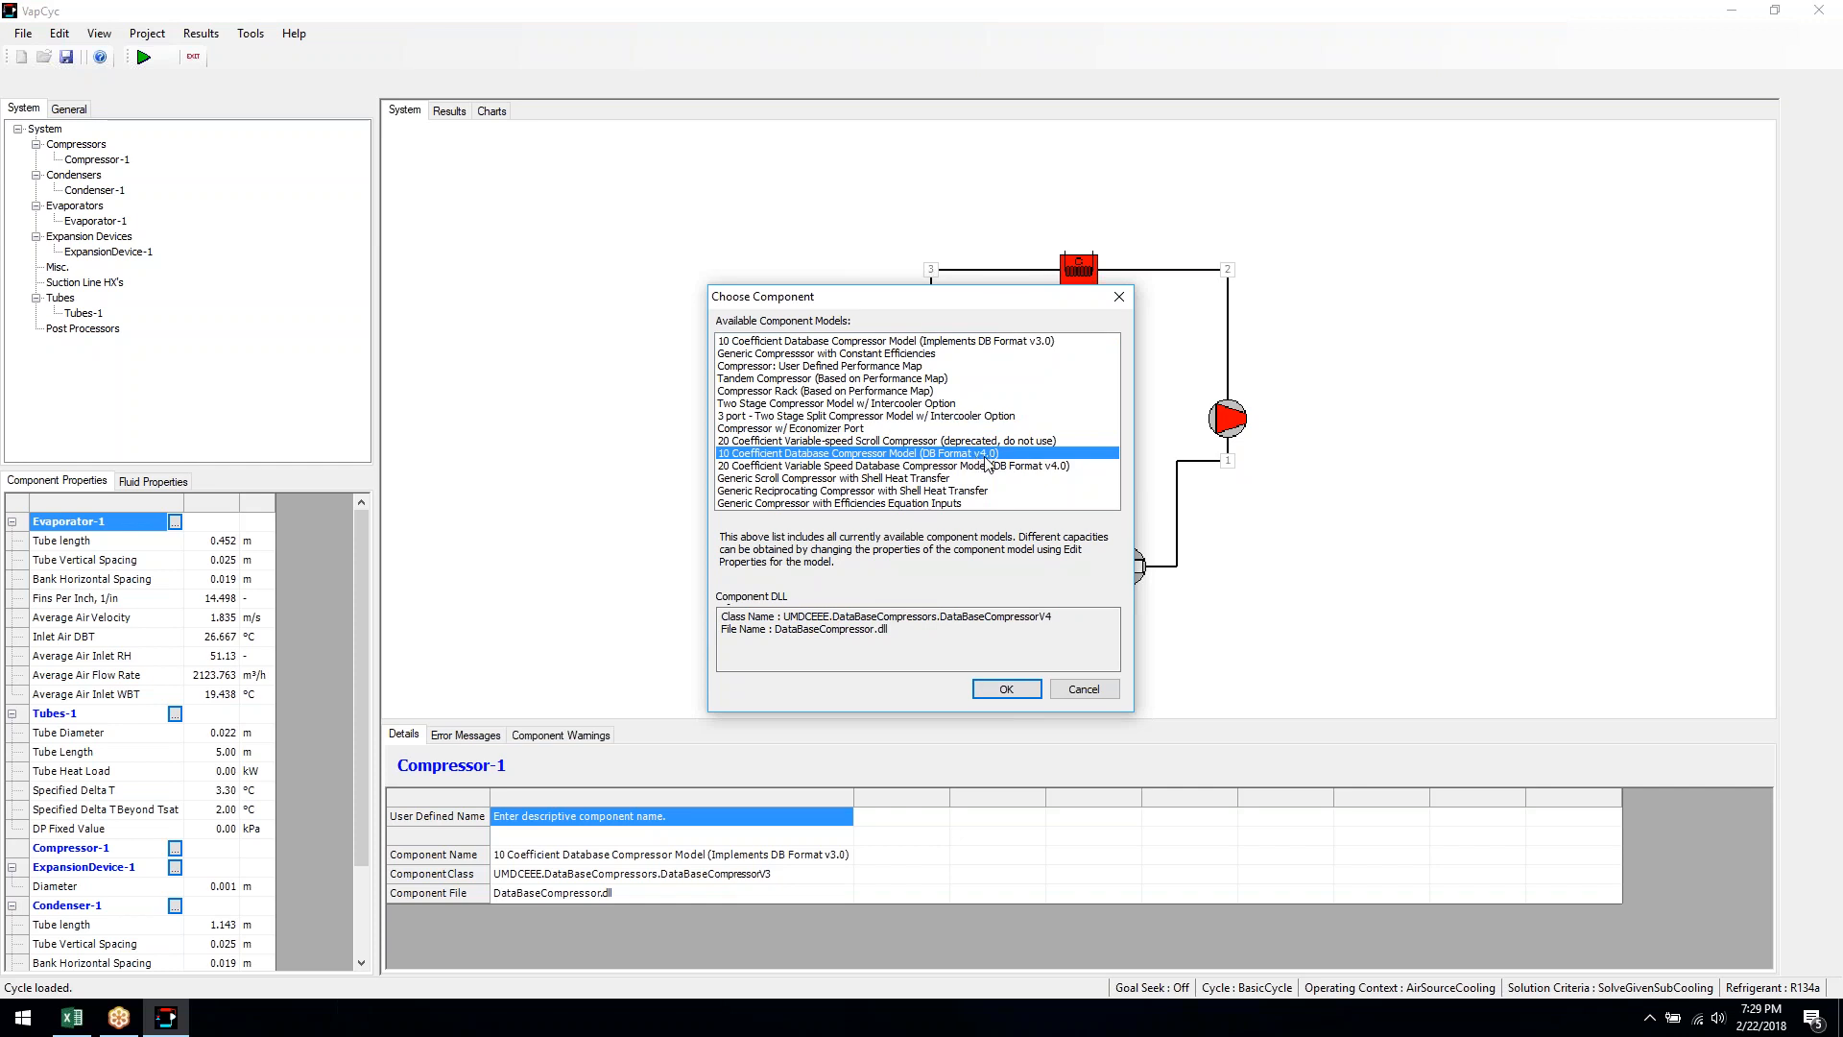
click(1006, 689)
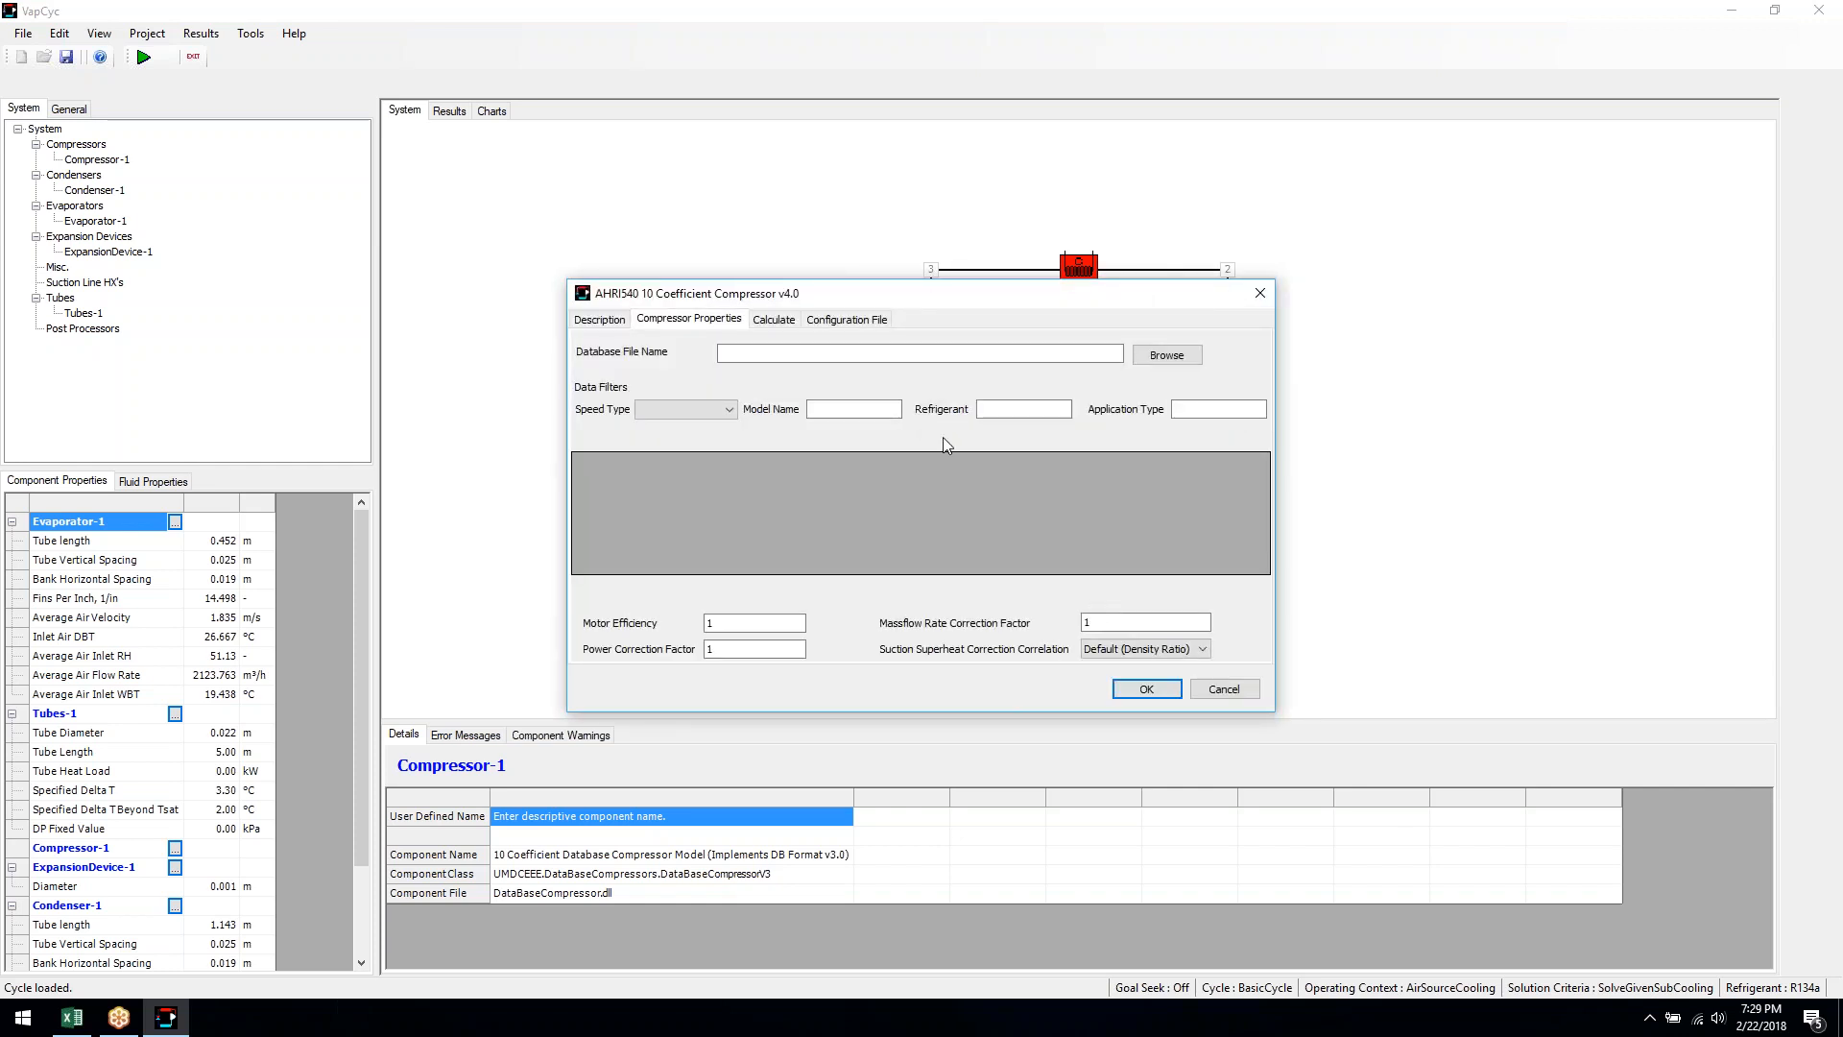
drag(837, 296, 874, 285)
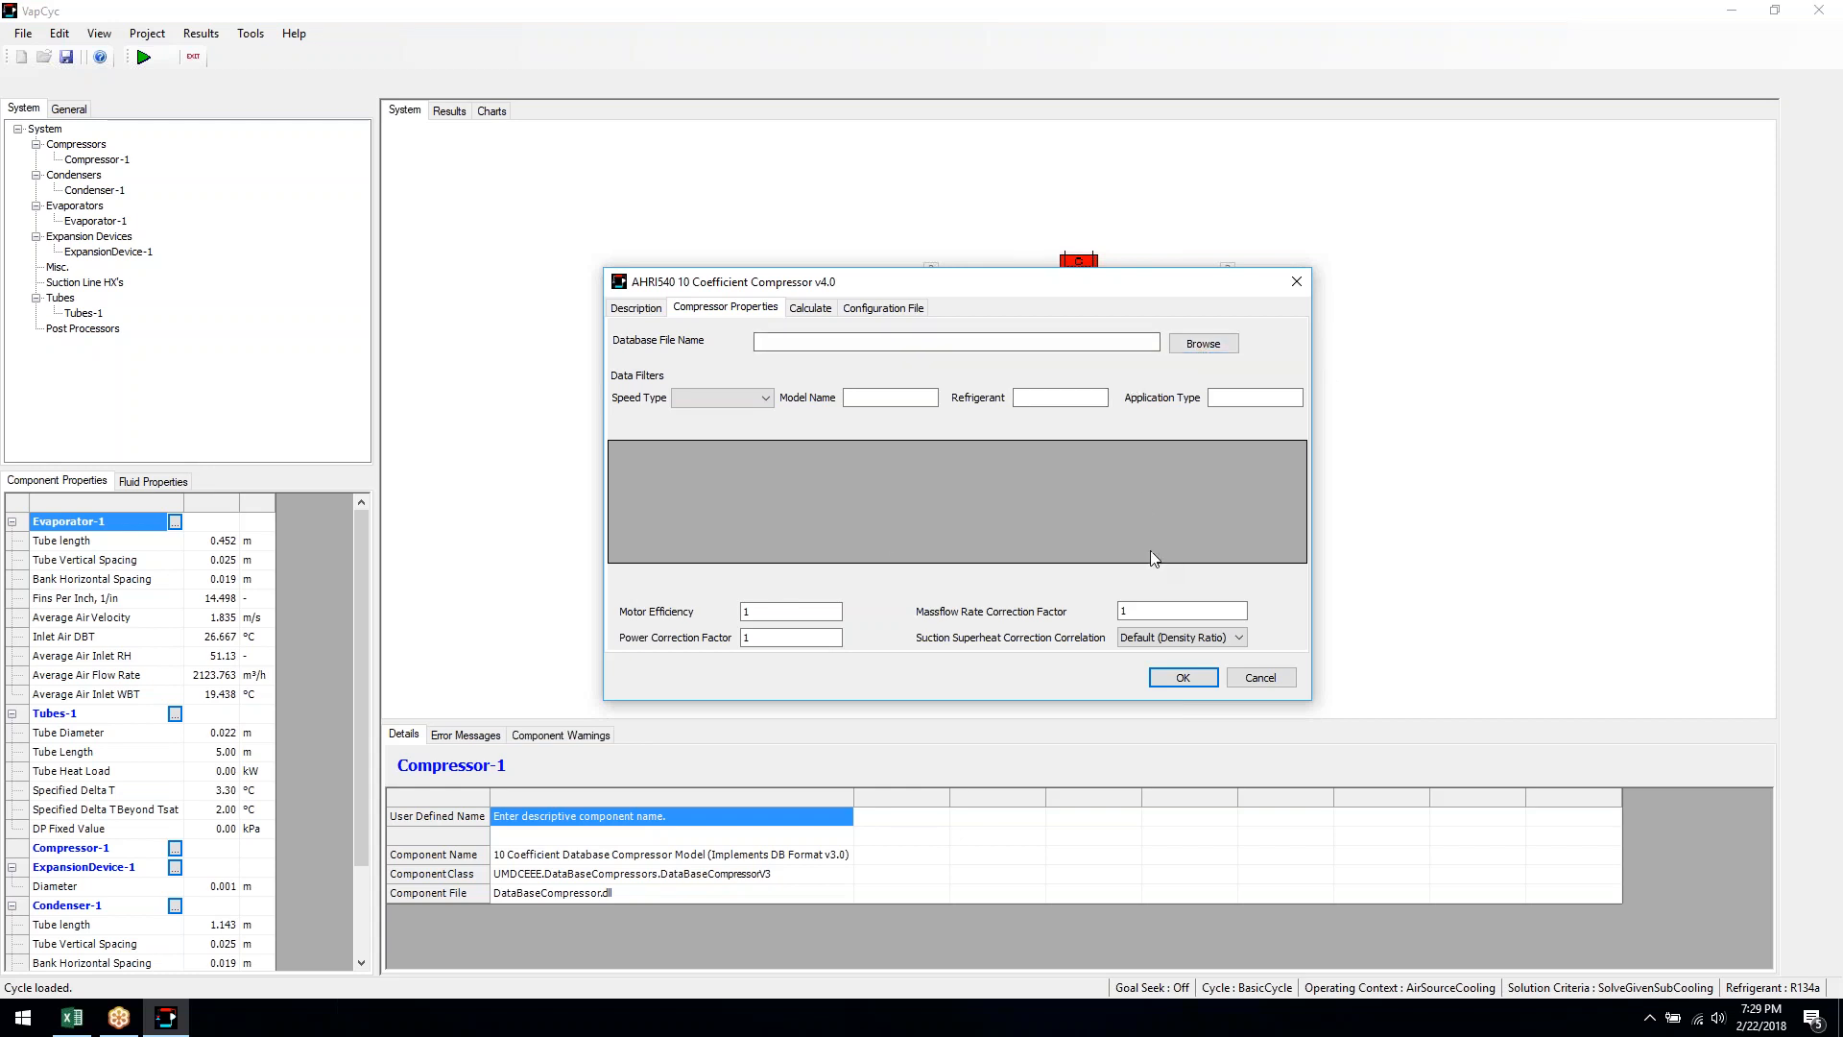
click(1296, 284)
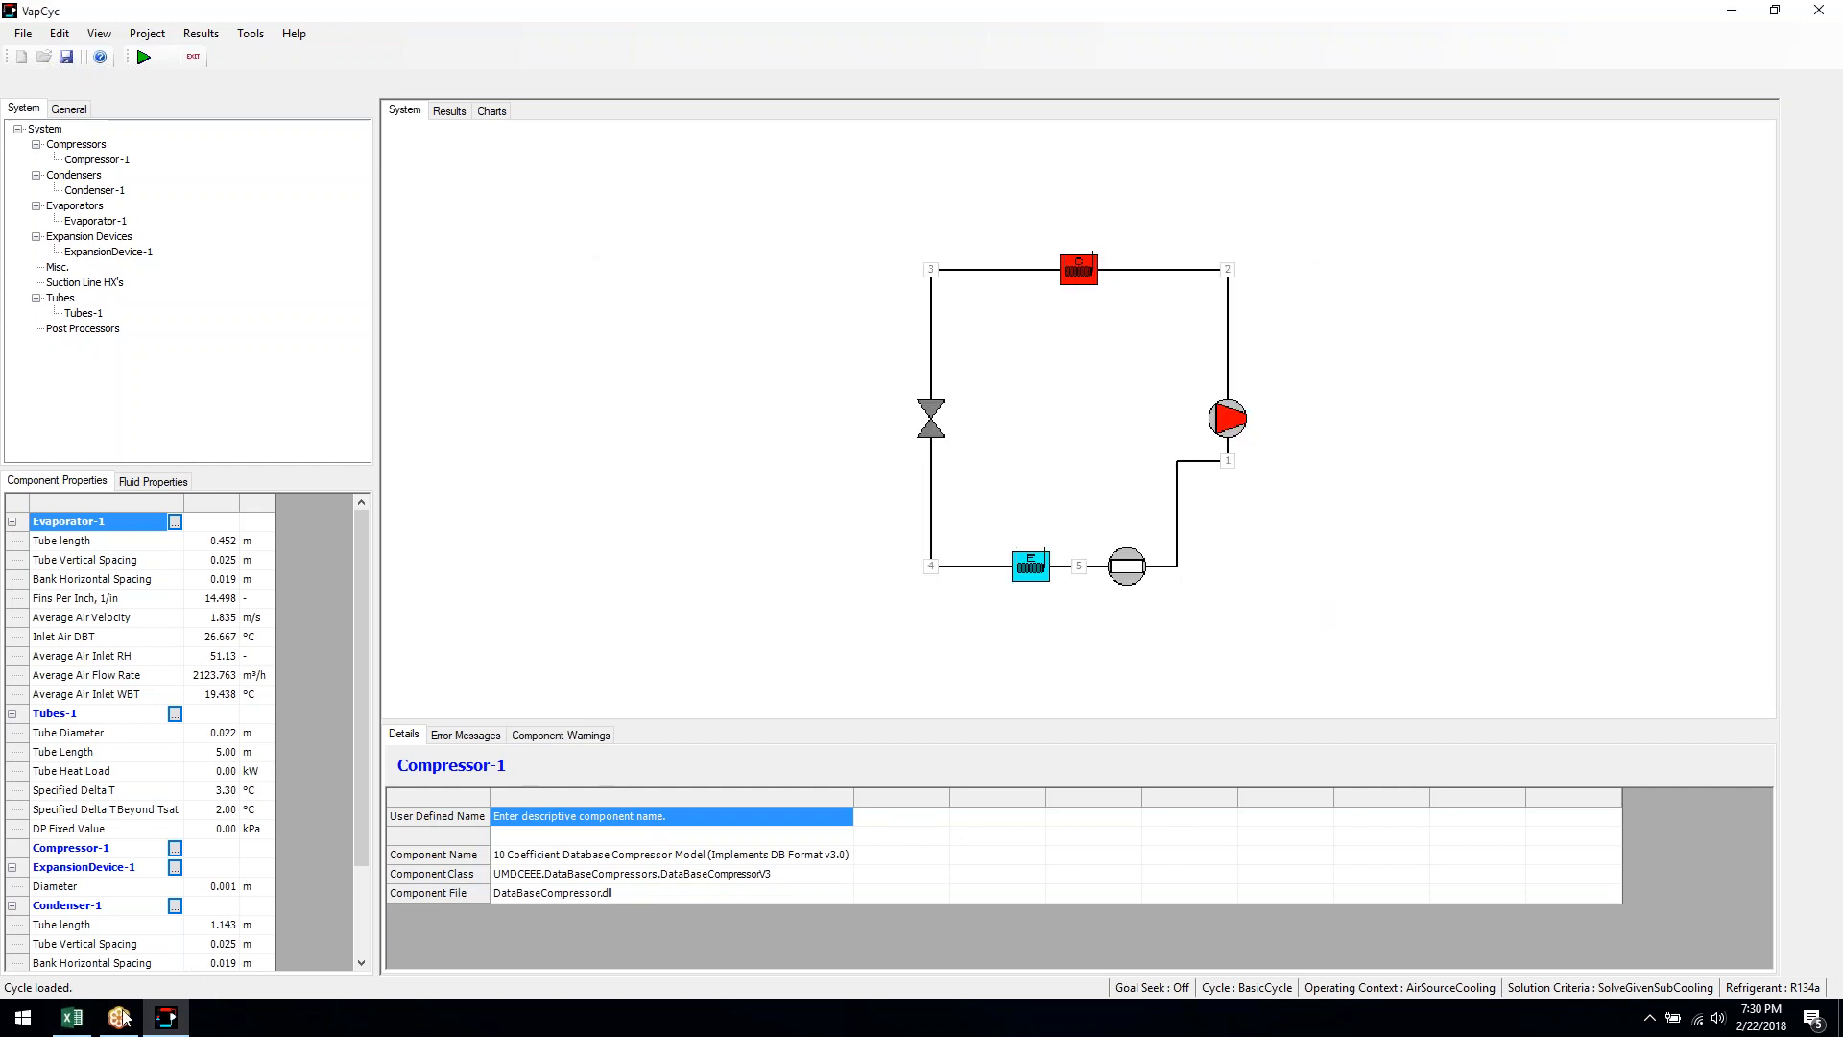
Step: Minimize VapCyc and open DataBaseCompressorV4_10Coeff_Template.xlsx from the Example 1_0 folder in a maximized Excel window
mouse_move(70, 1026)
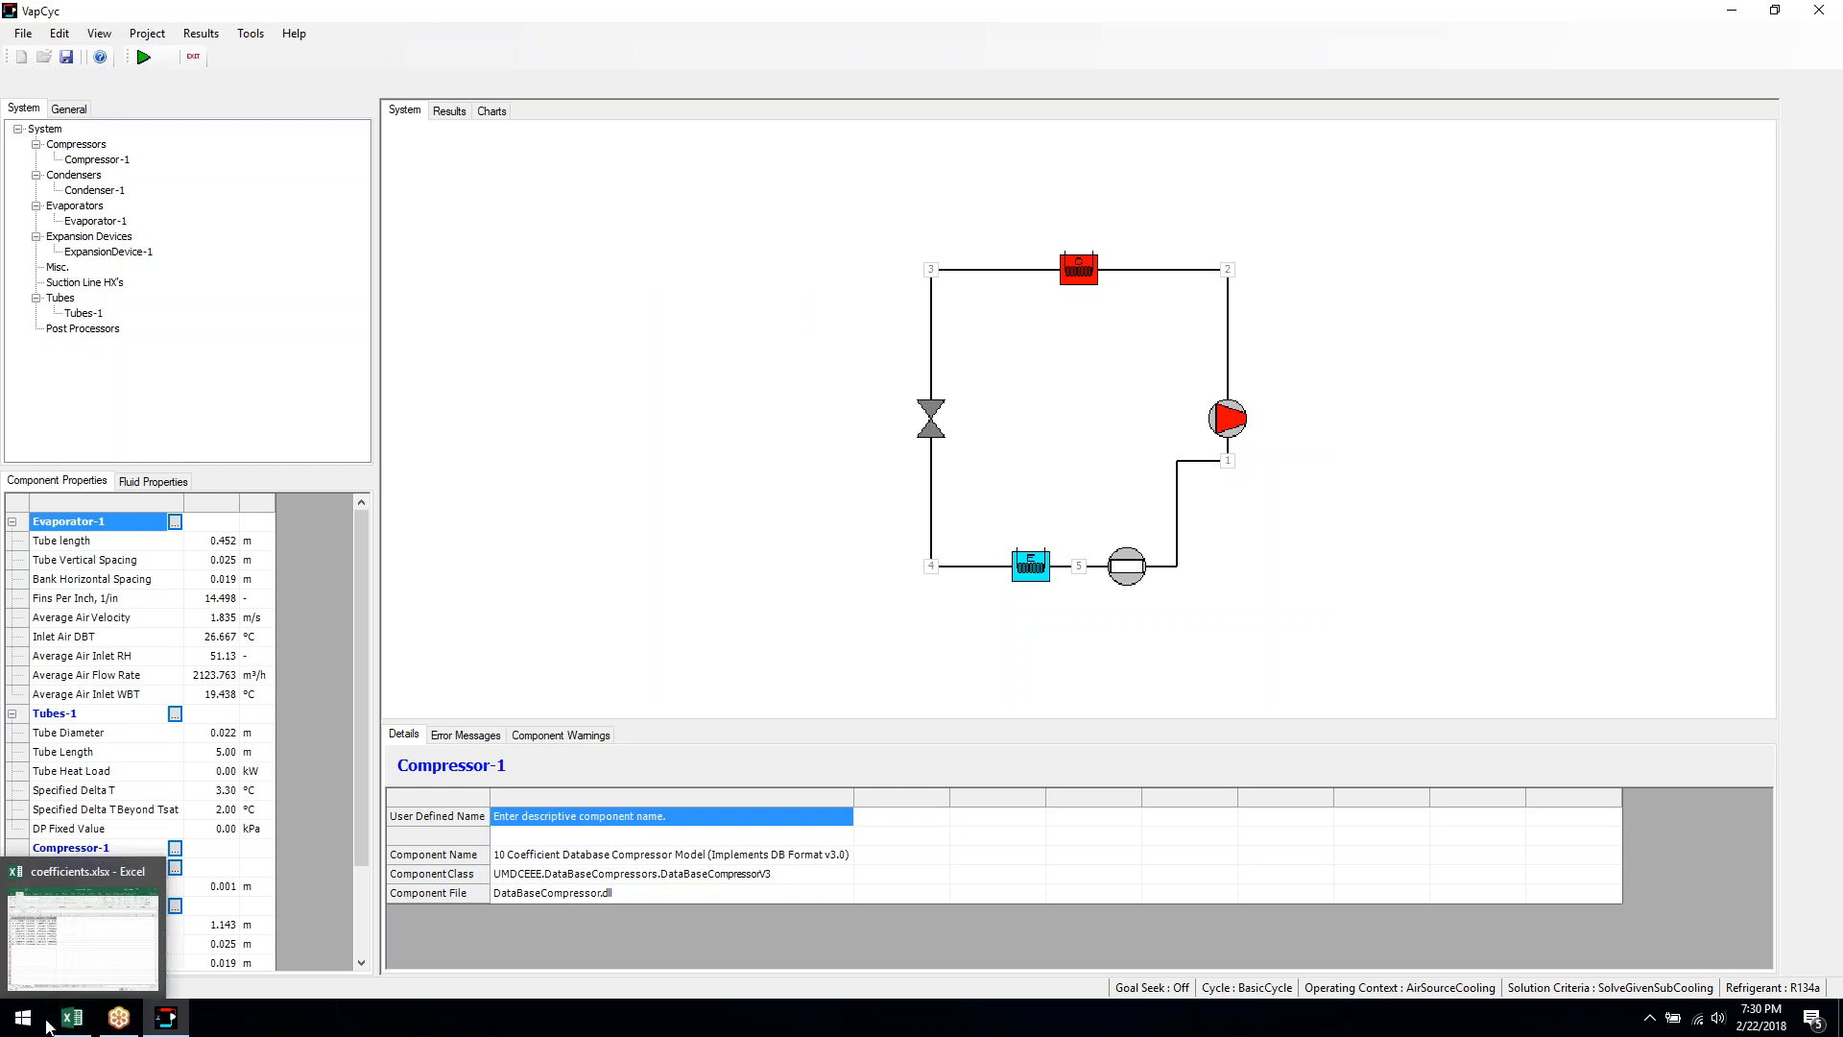
click(1732, 12)
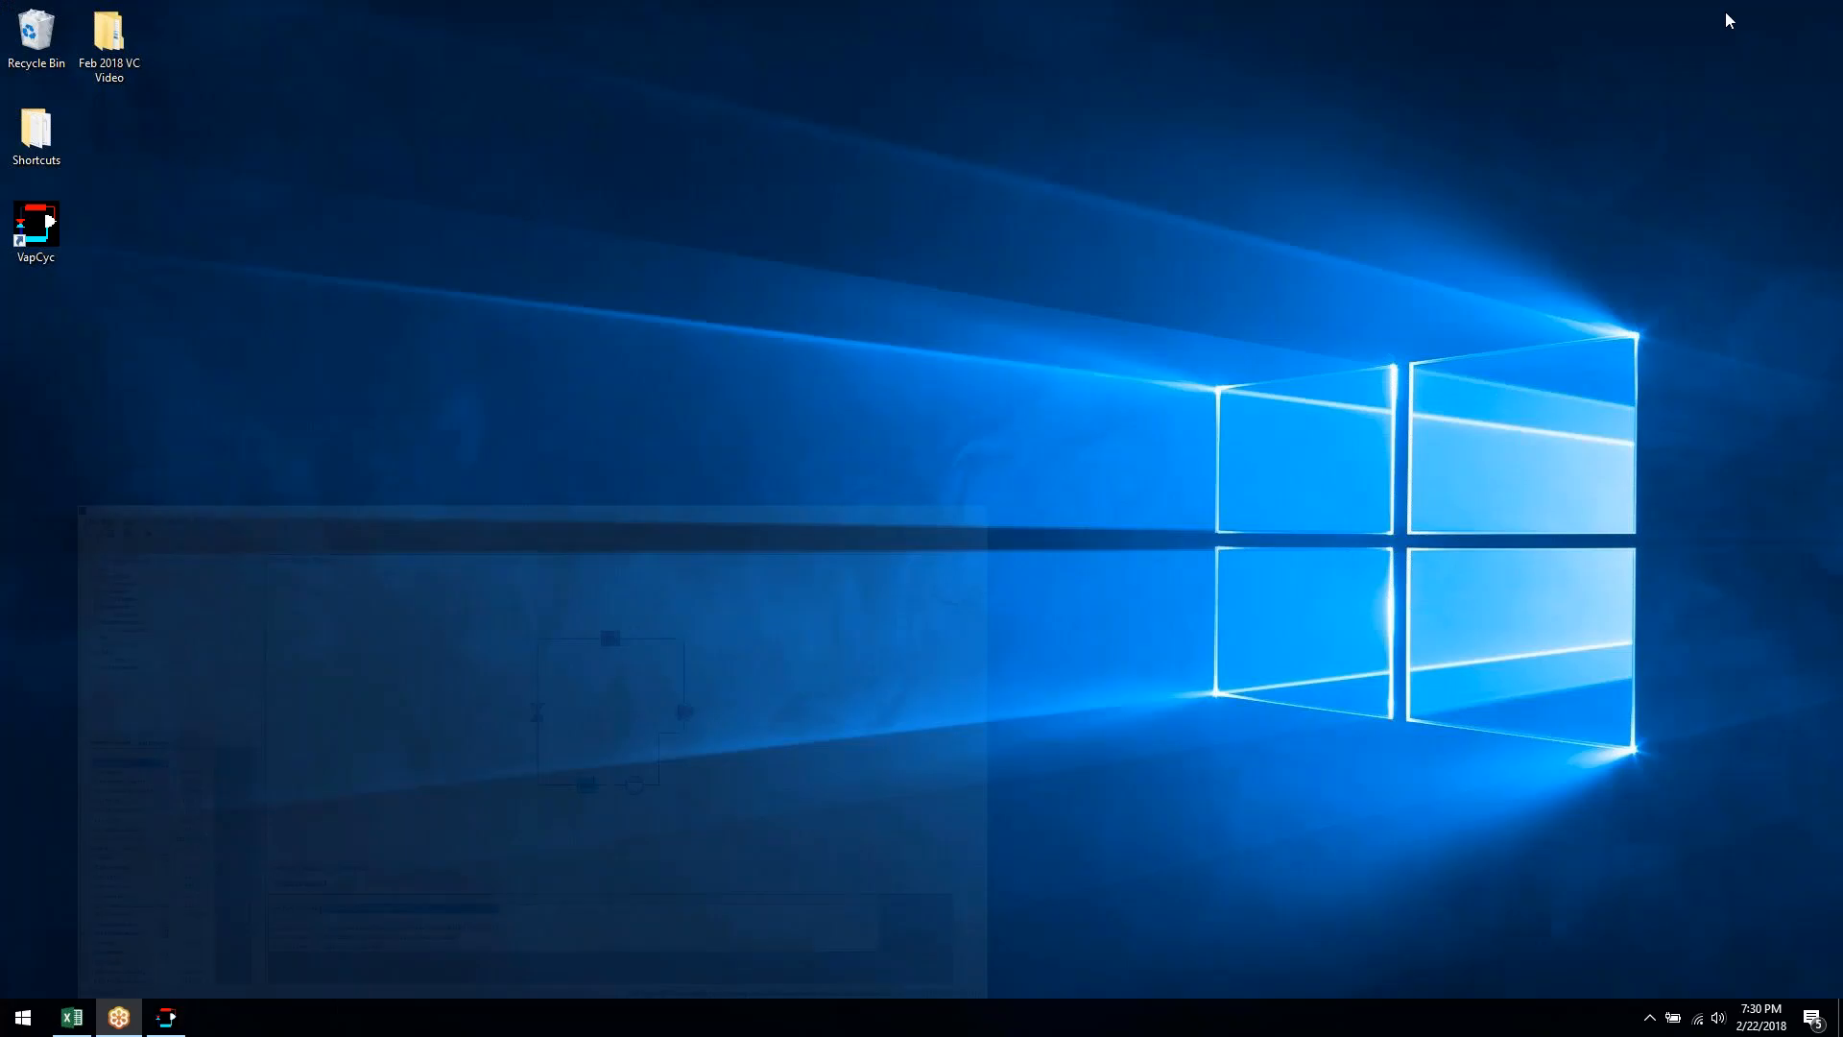
double_click(131, 63)
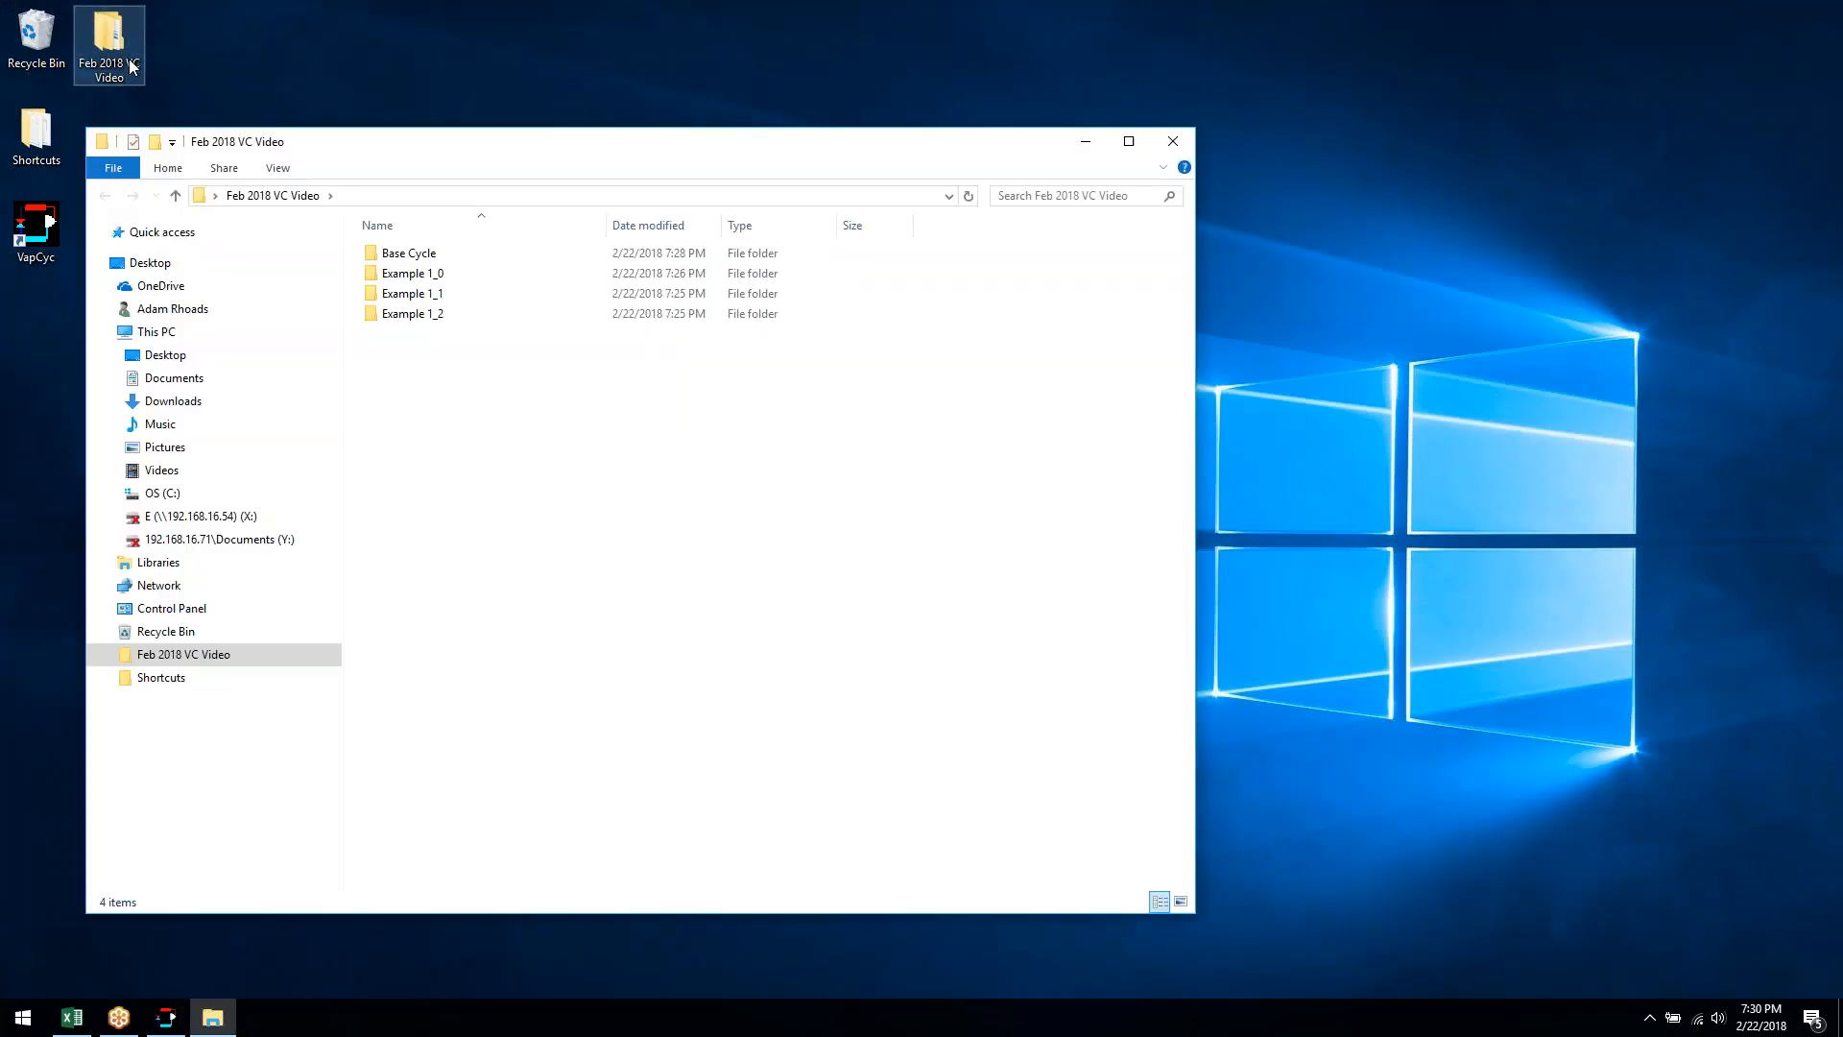
double_click(452, 275)
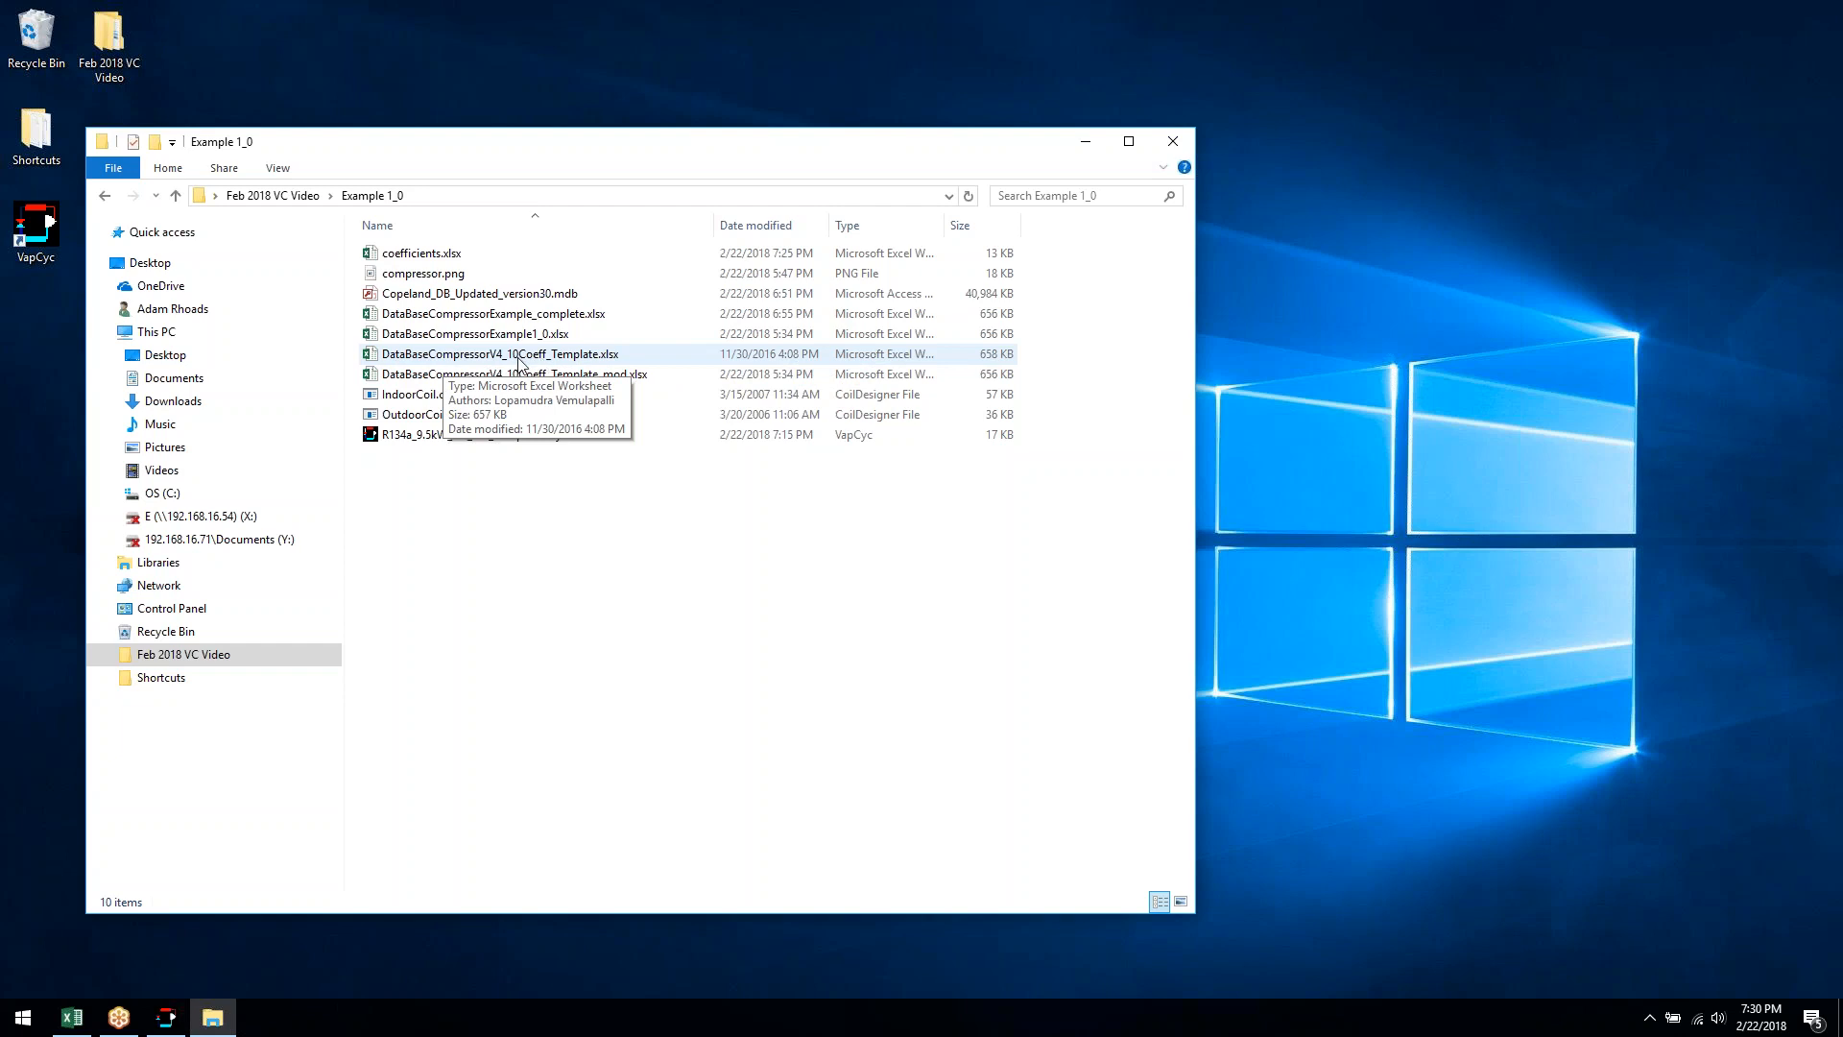
click(694, 364)
double_click(695, 364)
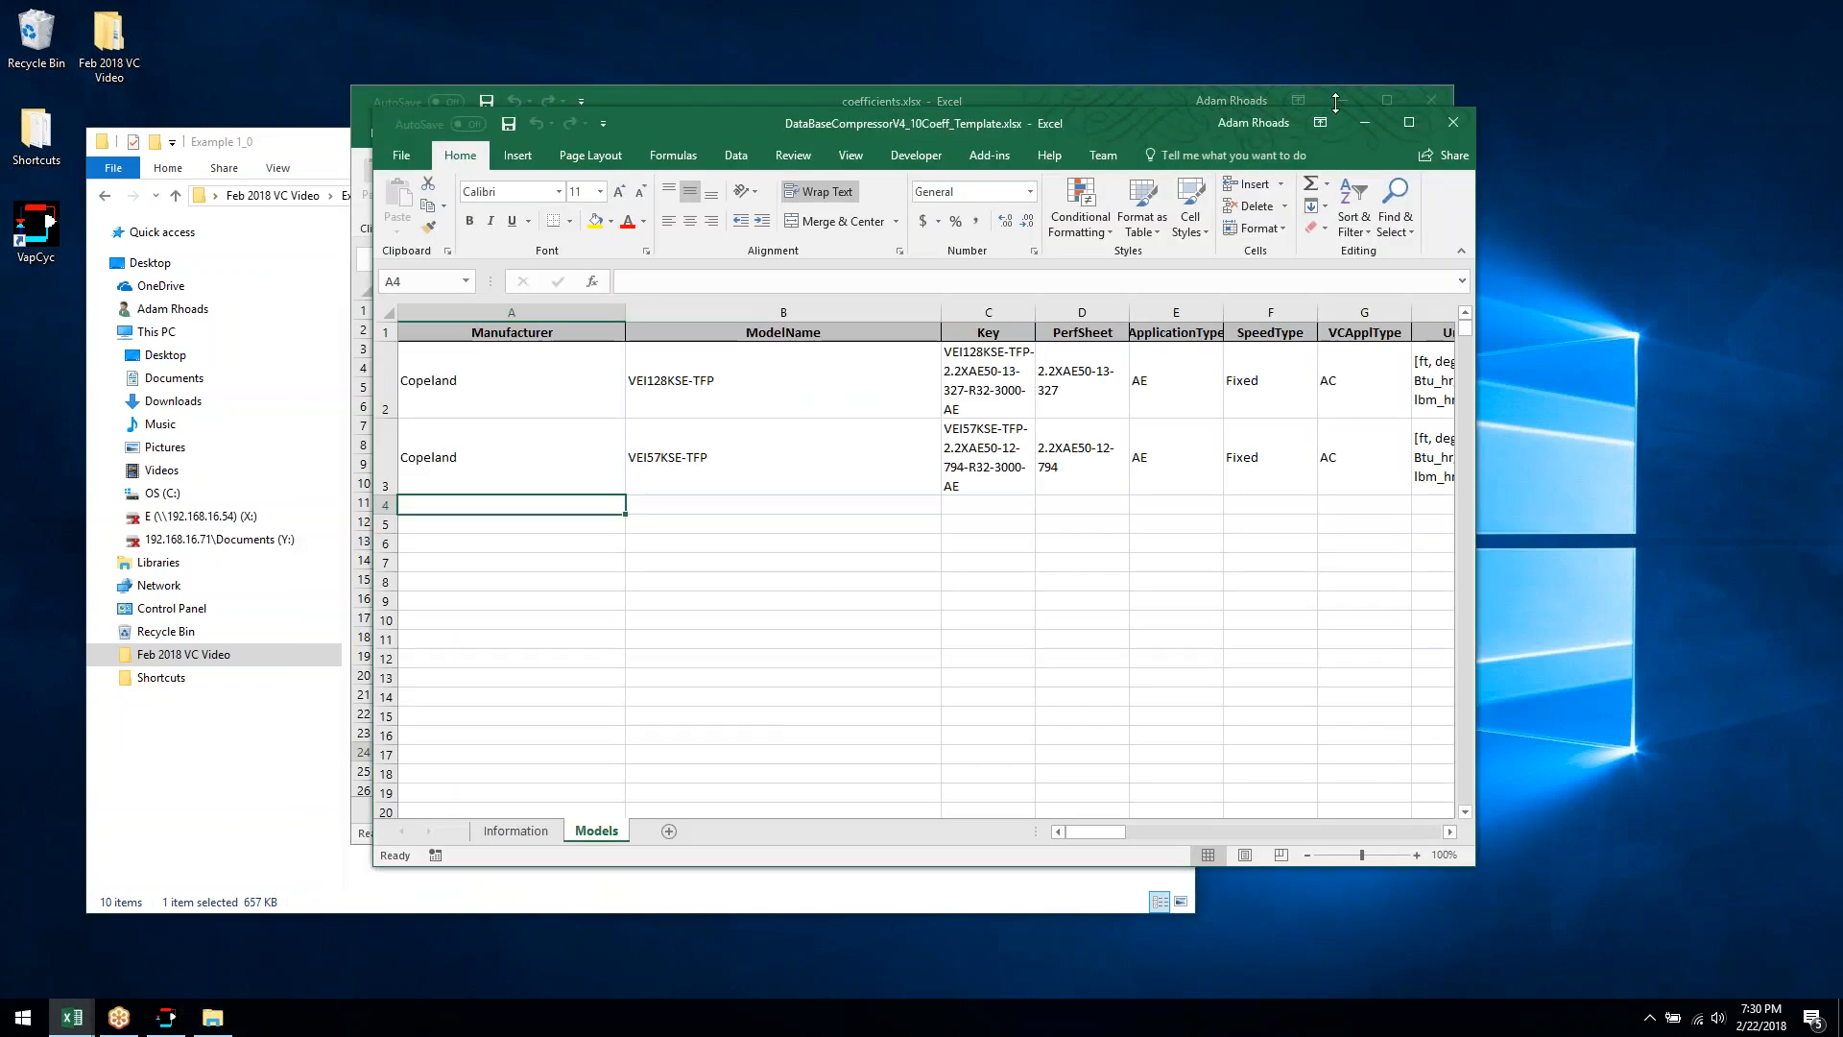
click(1408, 122)
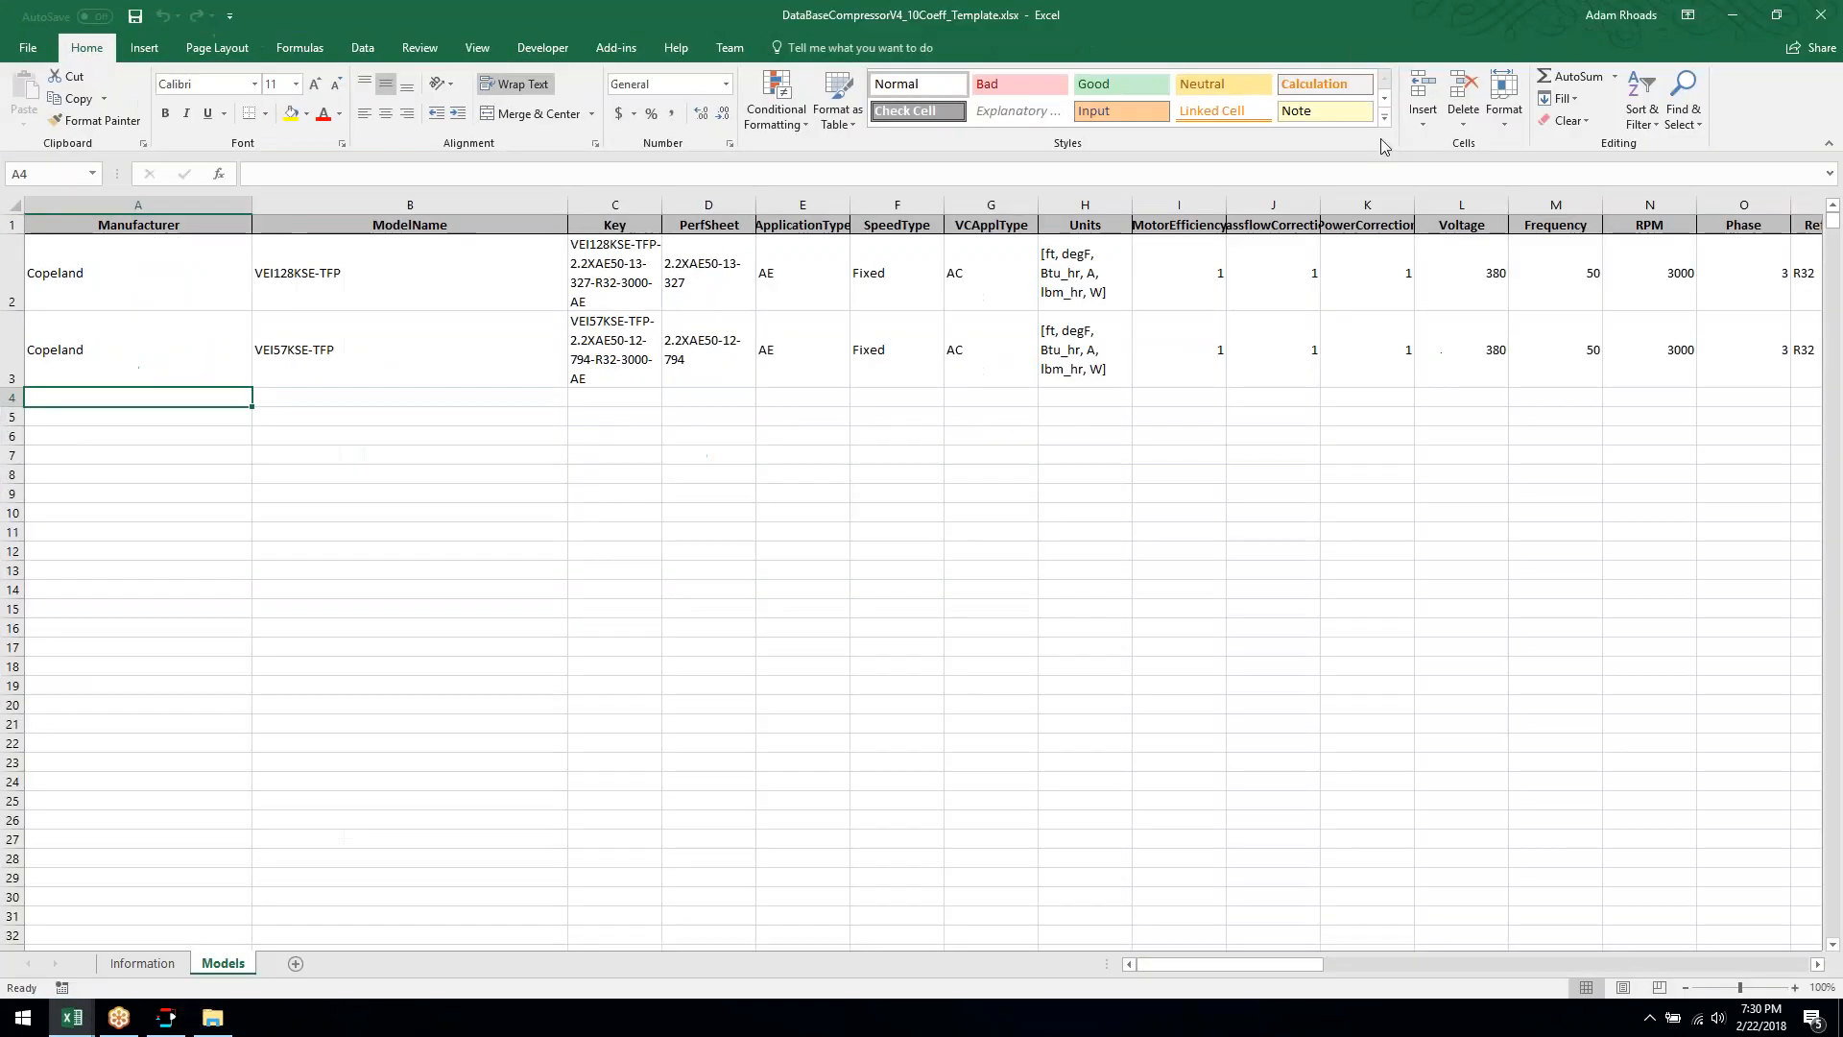
Step: Examine the Information sheet's field descriptions and coefficient rows, including SpeedType, Subcooling and the correction fields
click(334, 648)
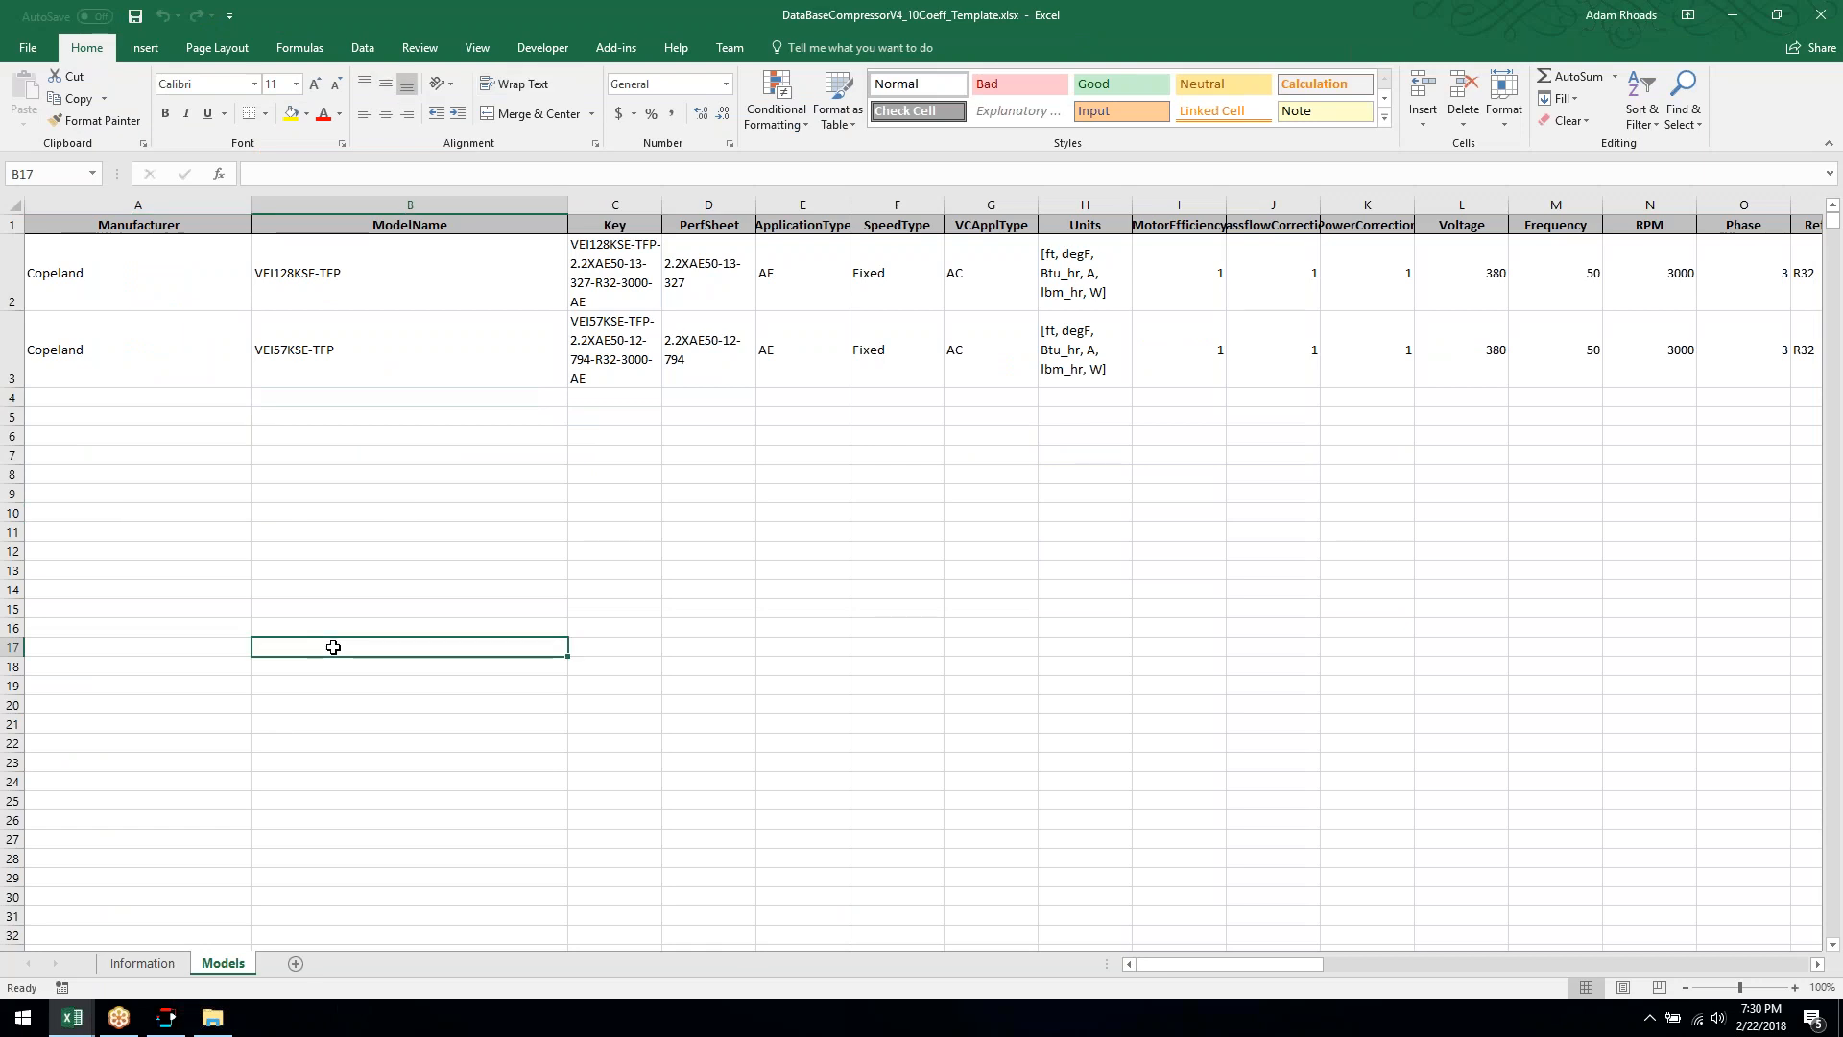
click(1820, 15)
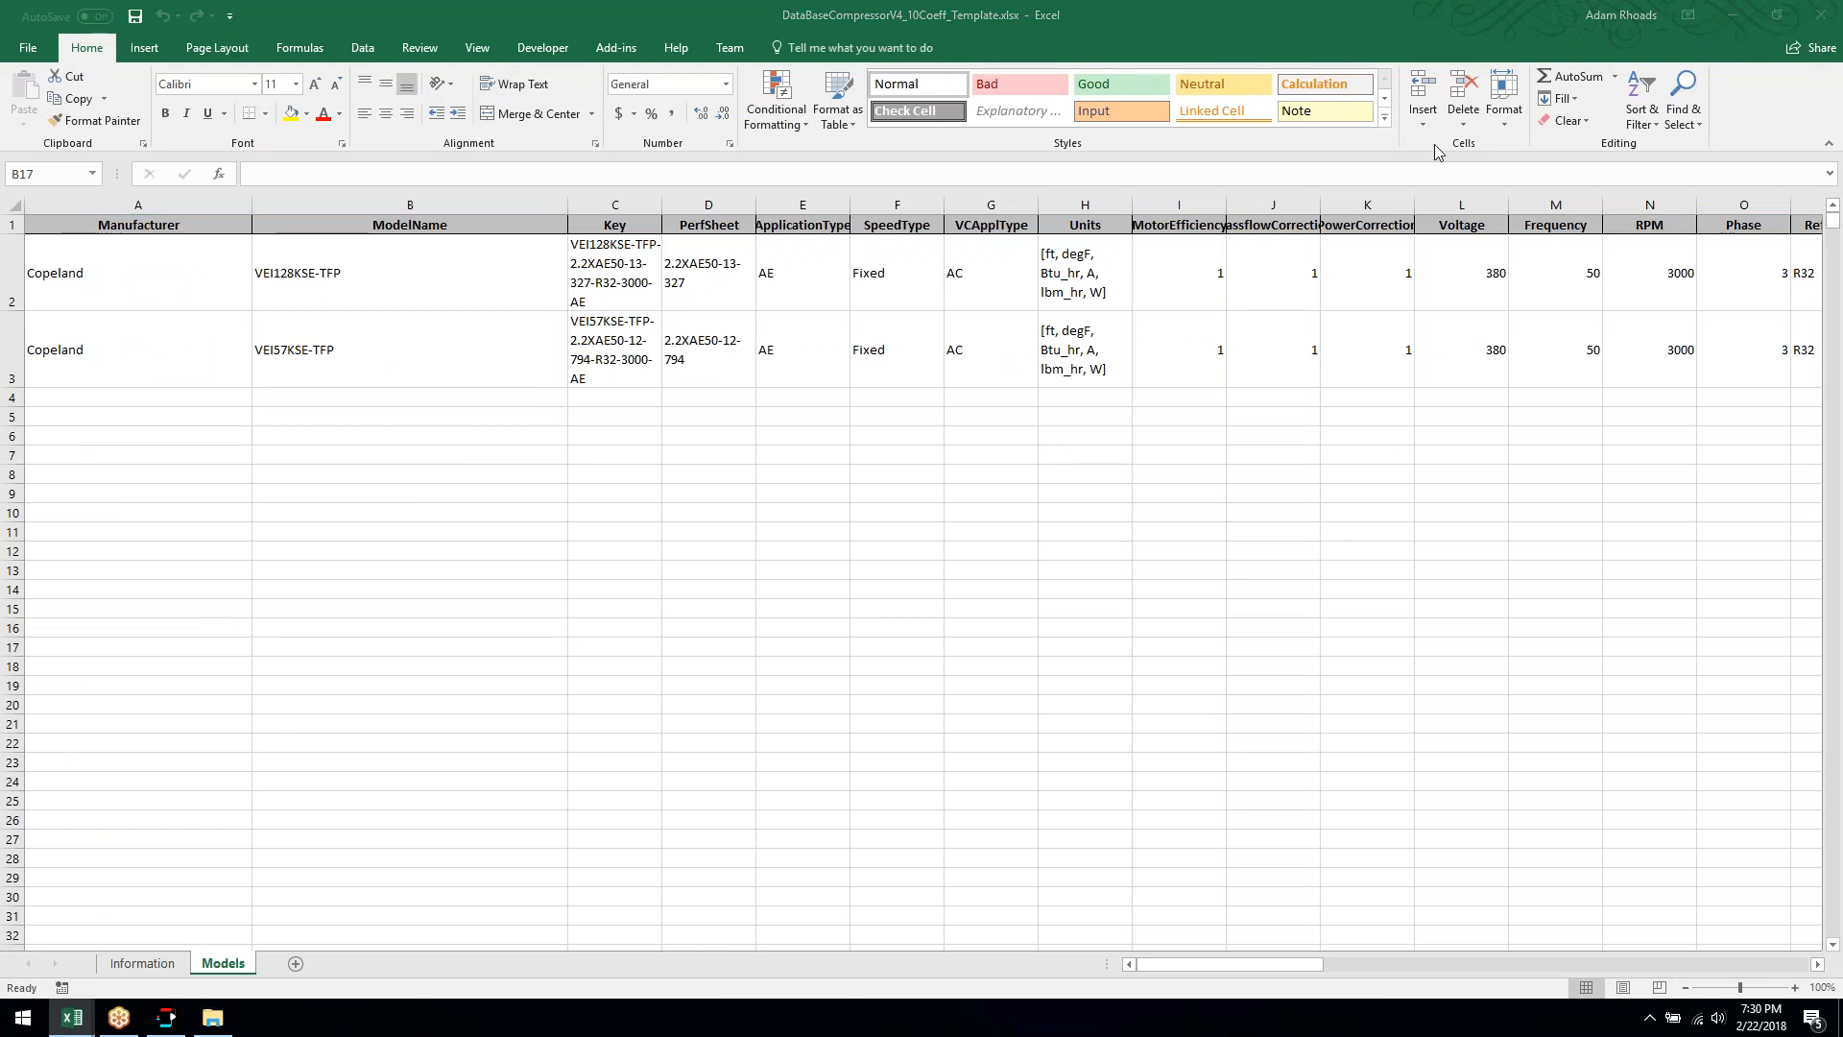
key(ctrl+Page_Up)
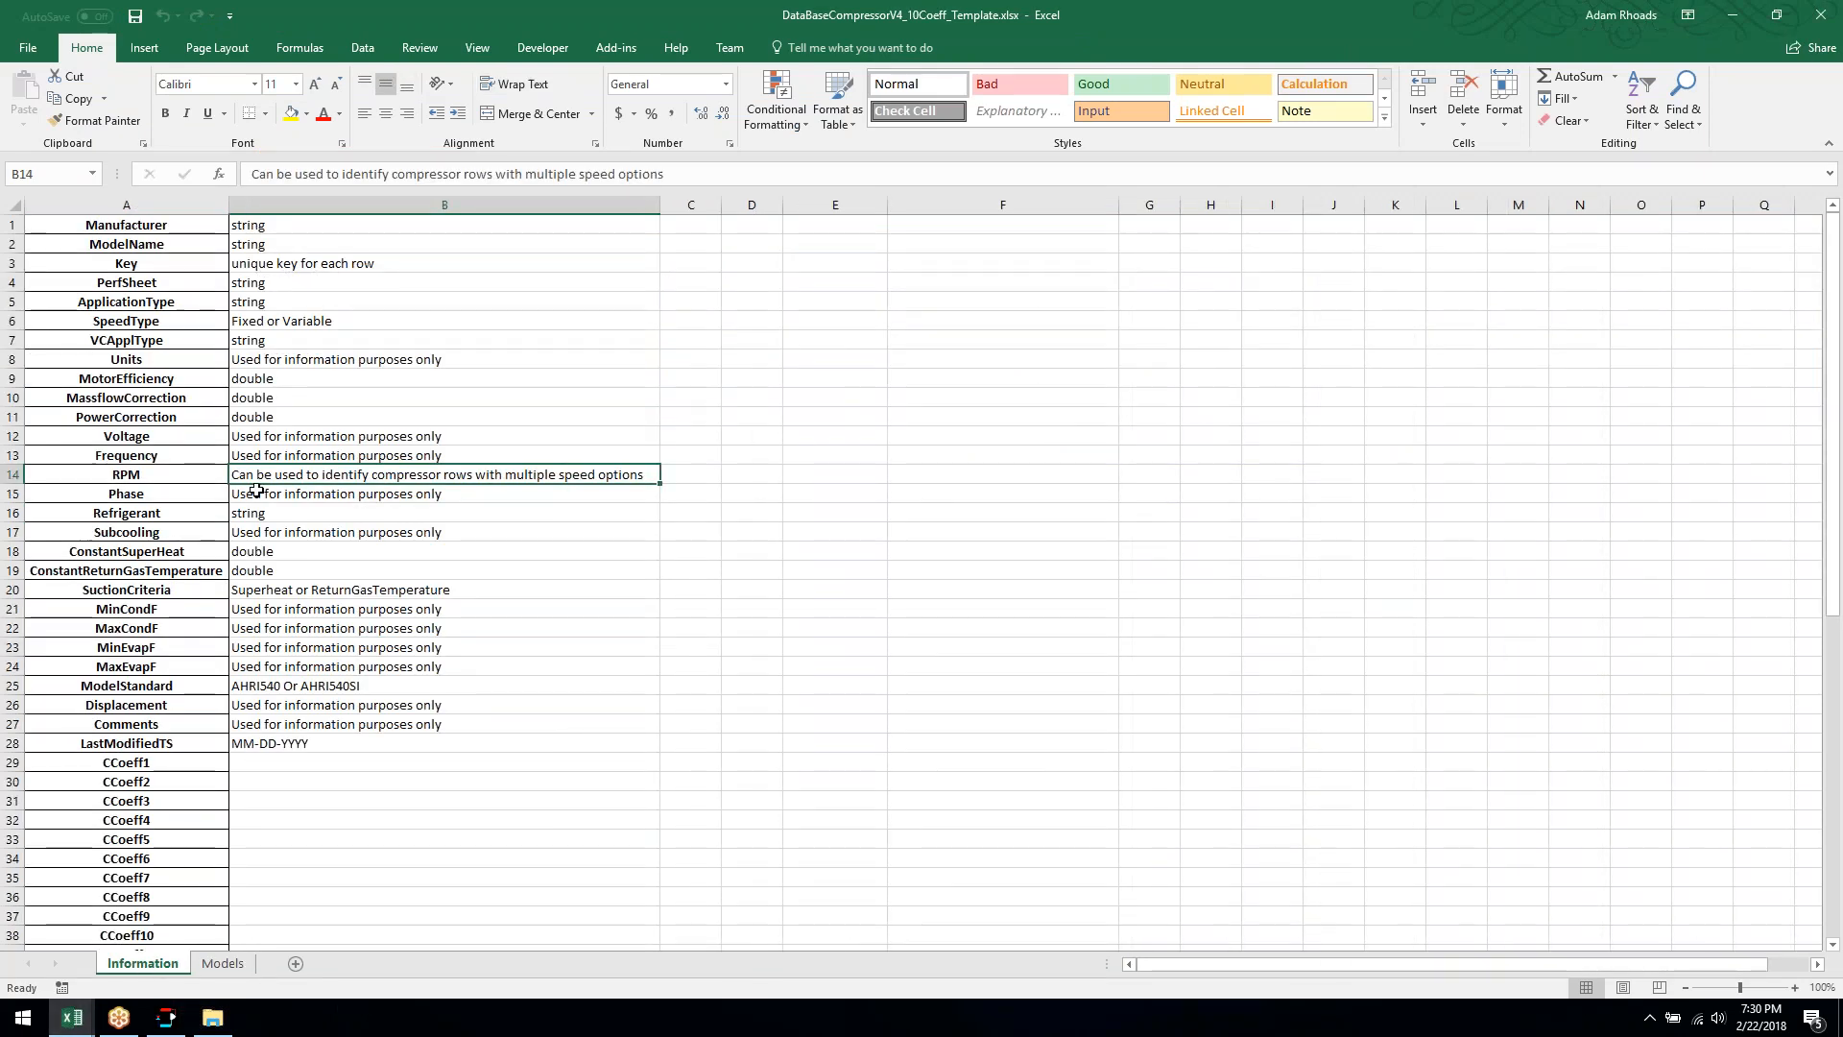
drag(321, 247, 609, 547)
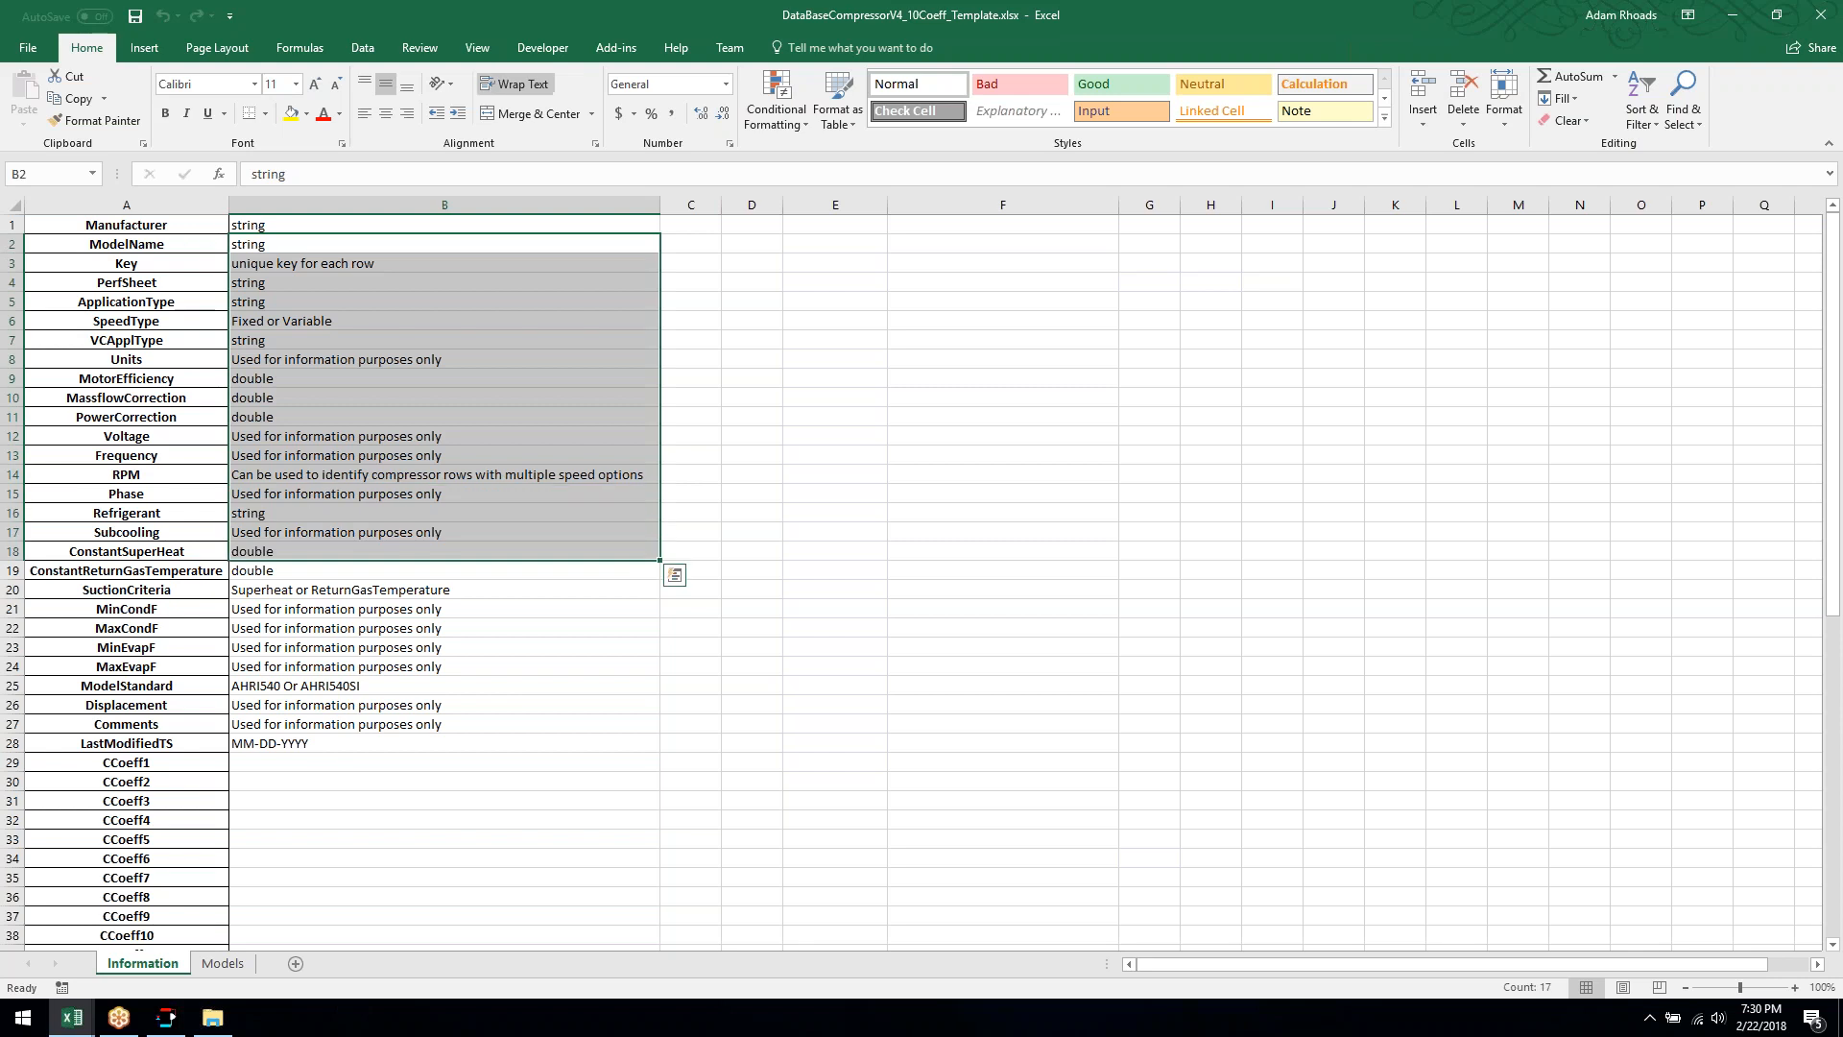
scroll(608, 548, down, 3)
click(330, 525)
scroll(329, 544, down, 8)
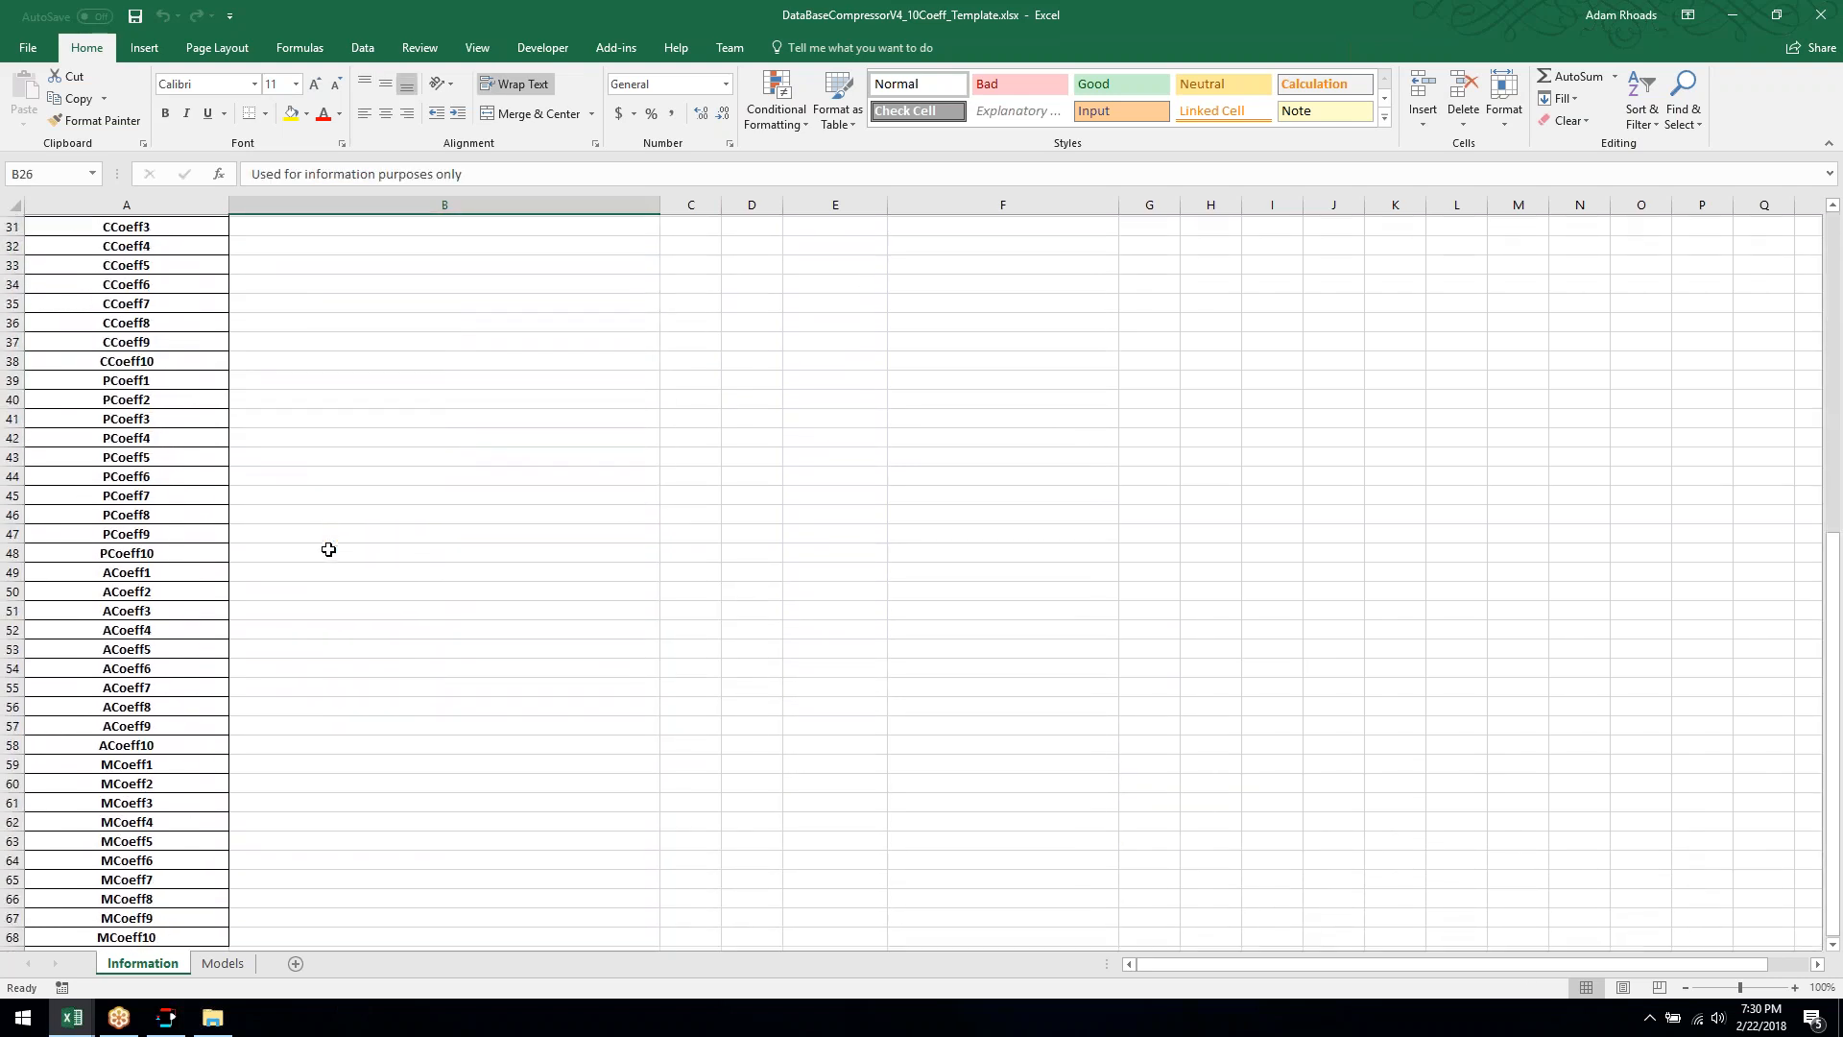
scroll(328, 552, up, 12)
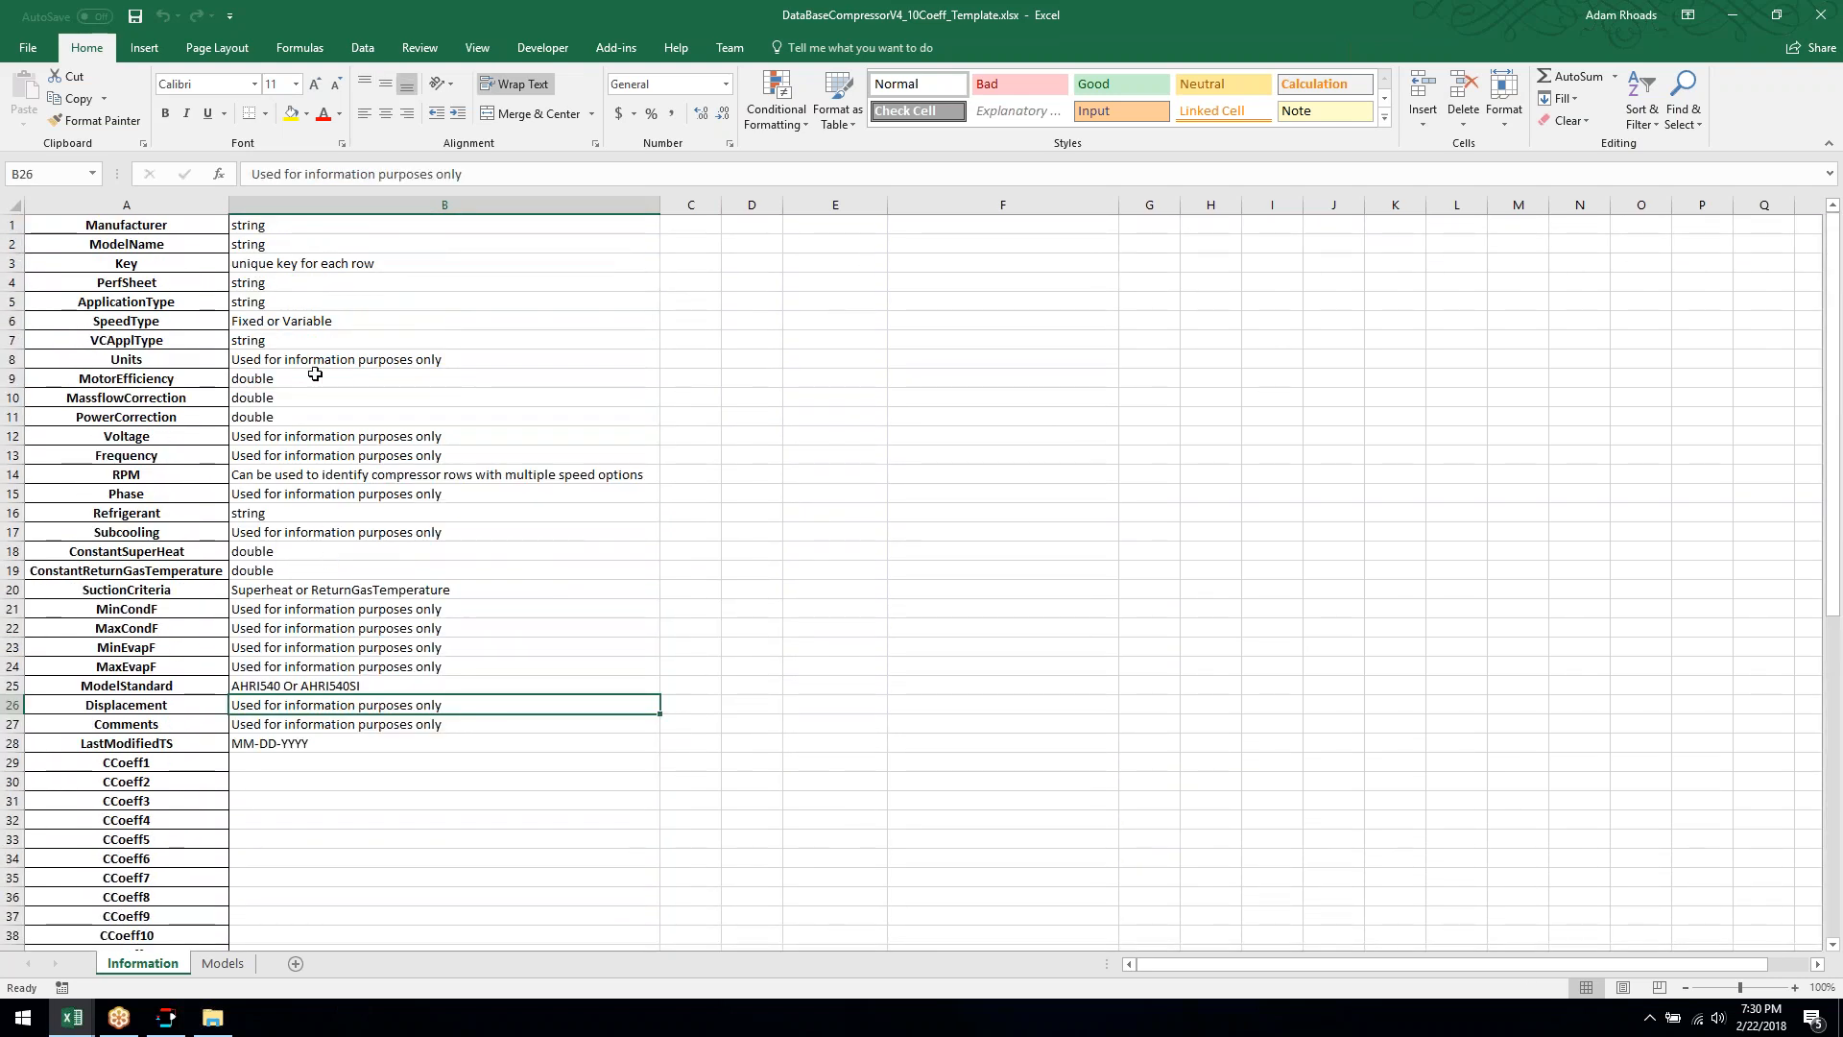
click(318, 321)
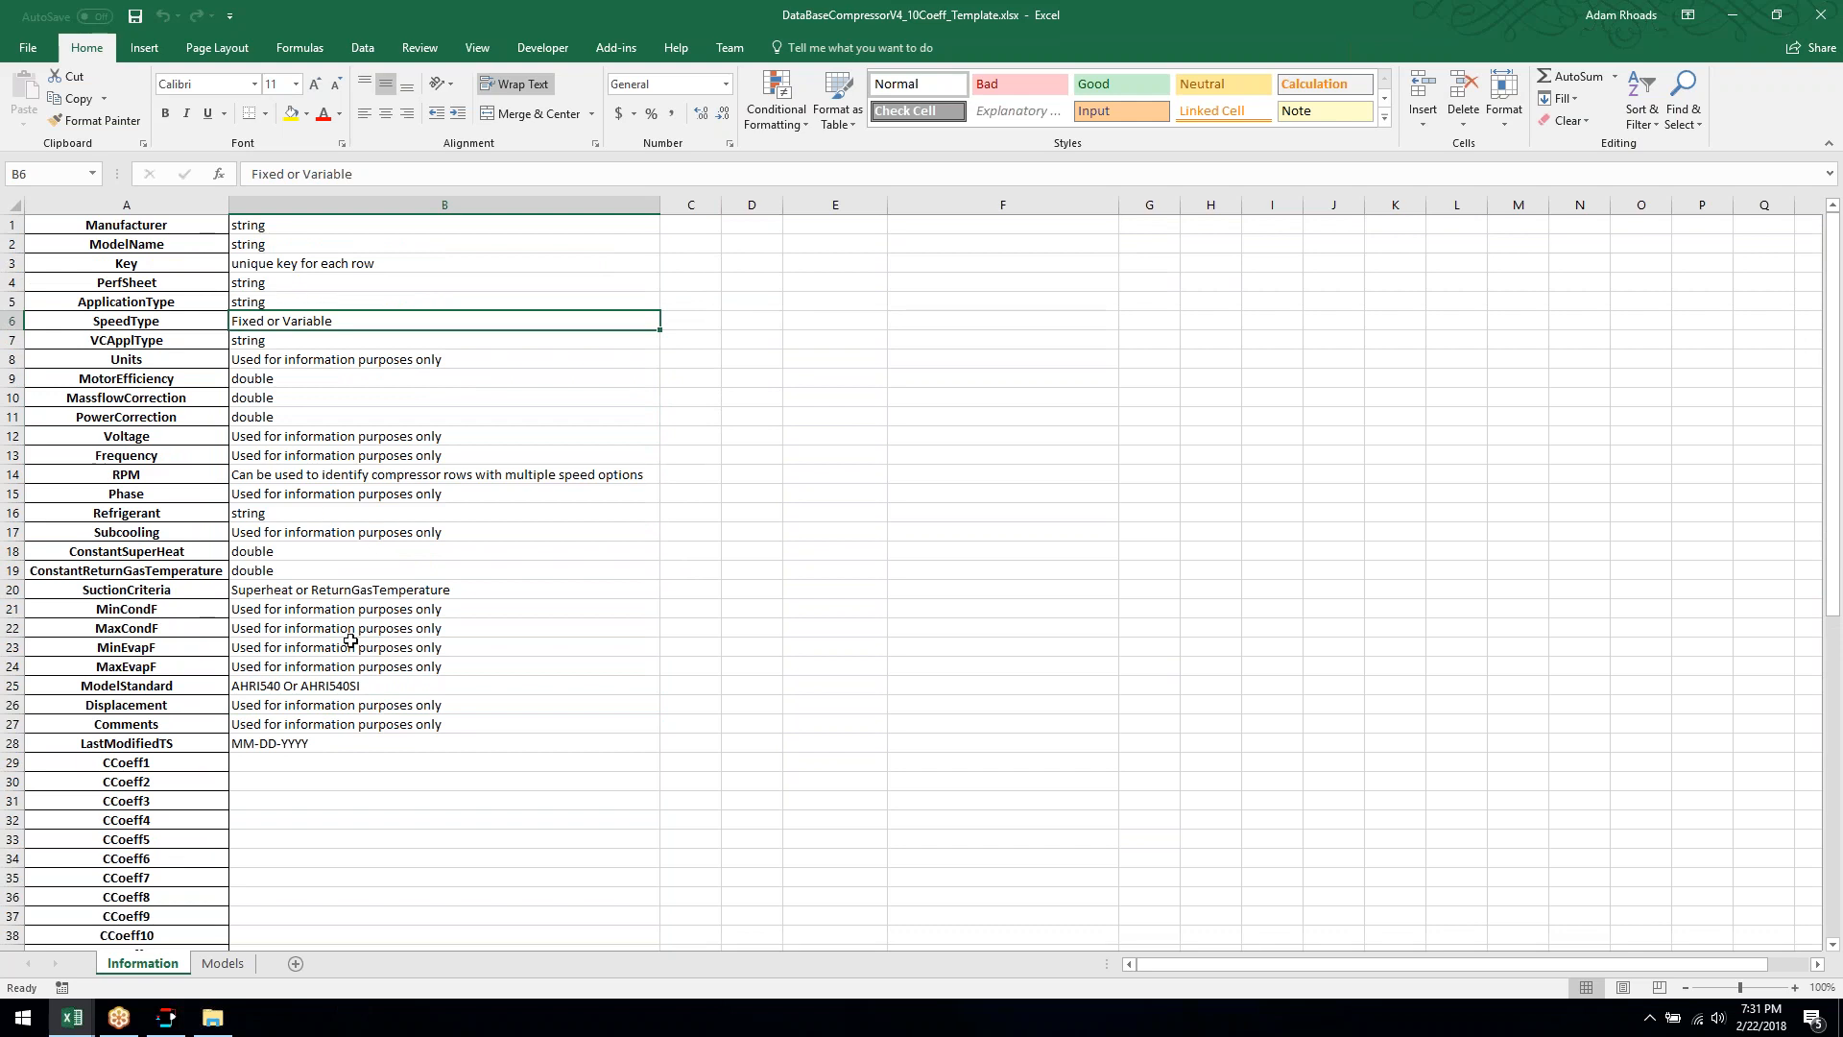
click(315, 533)
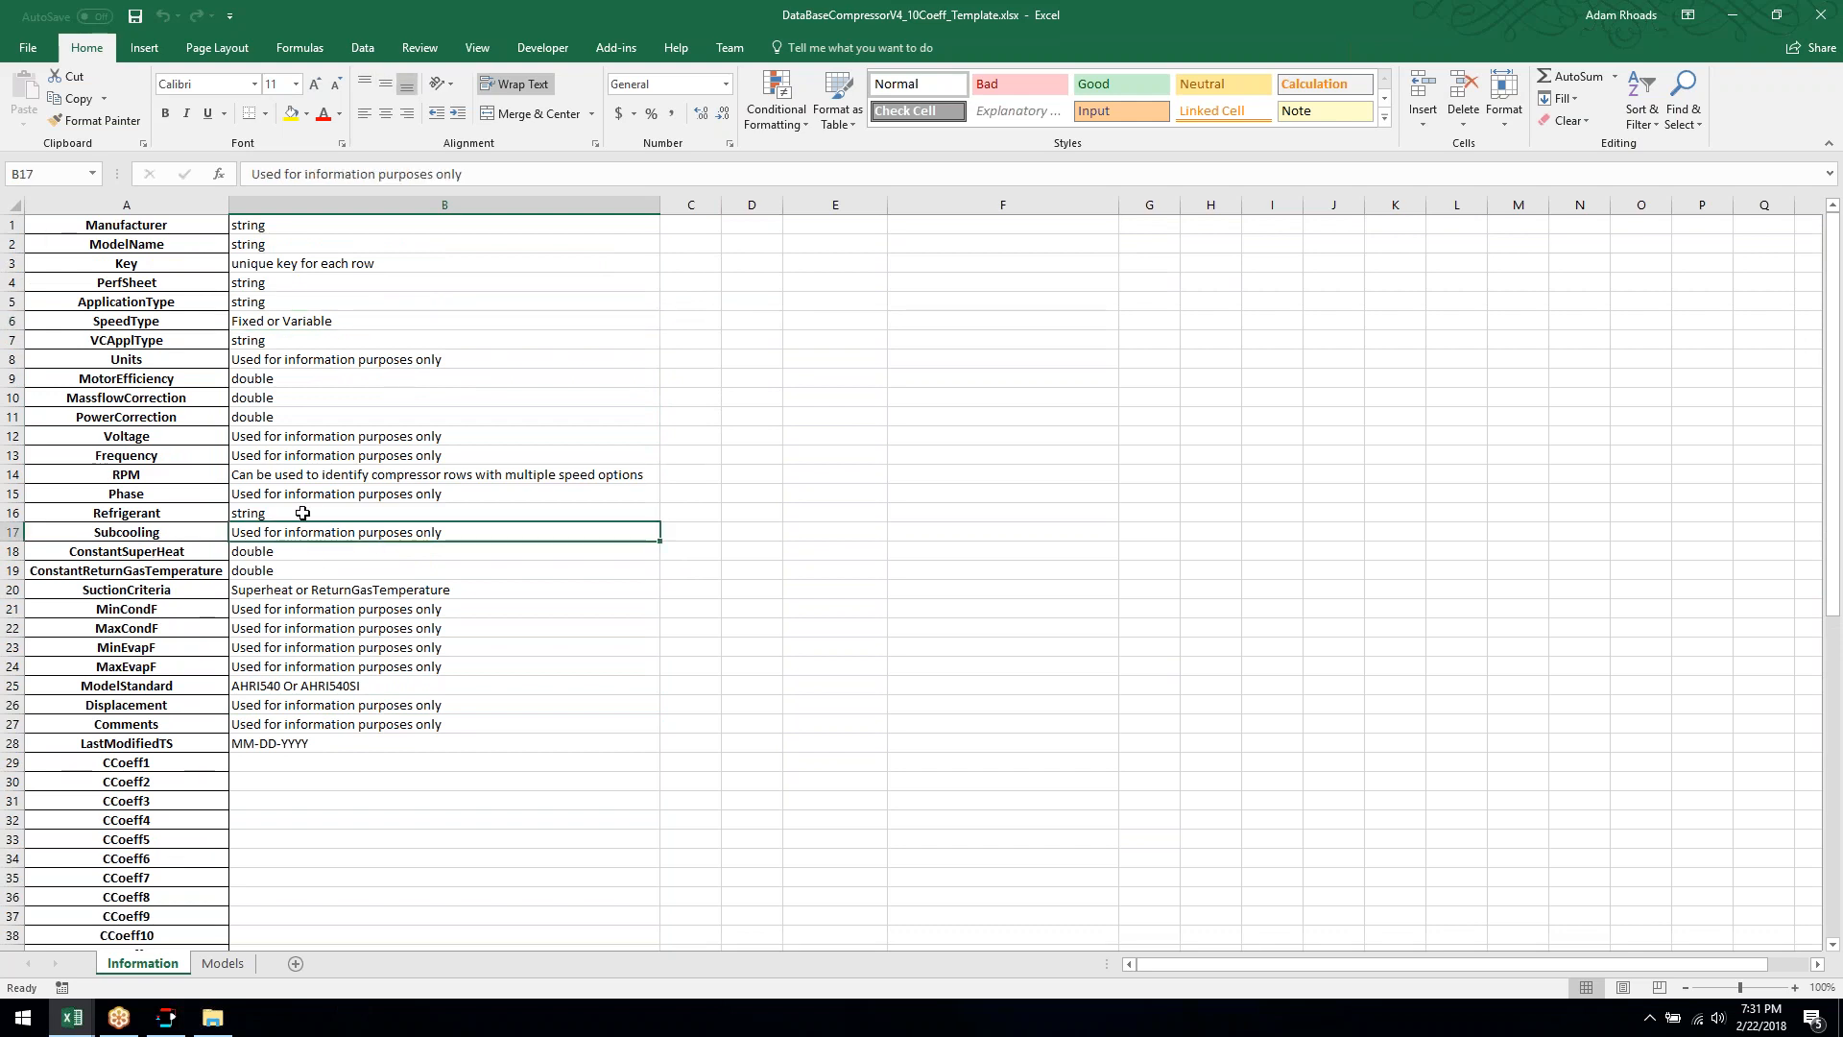
click(308, 398)
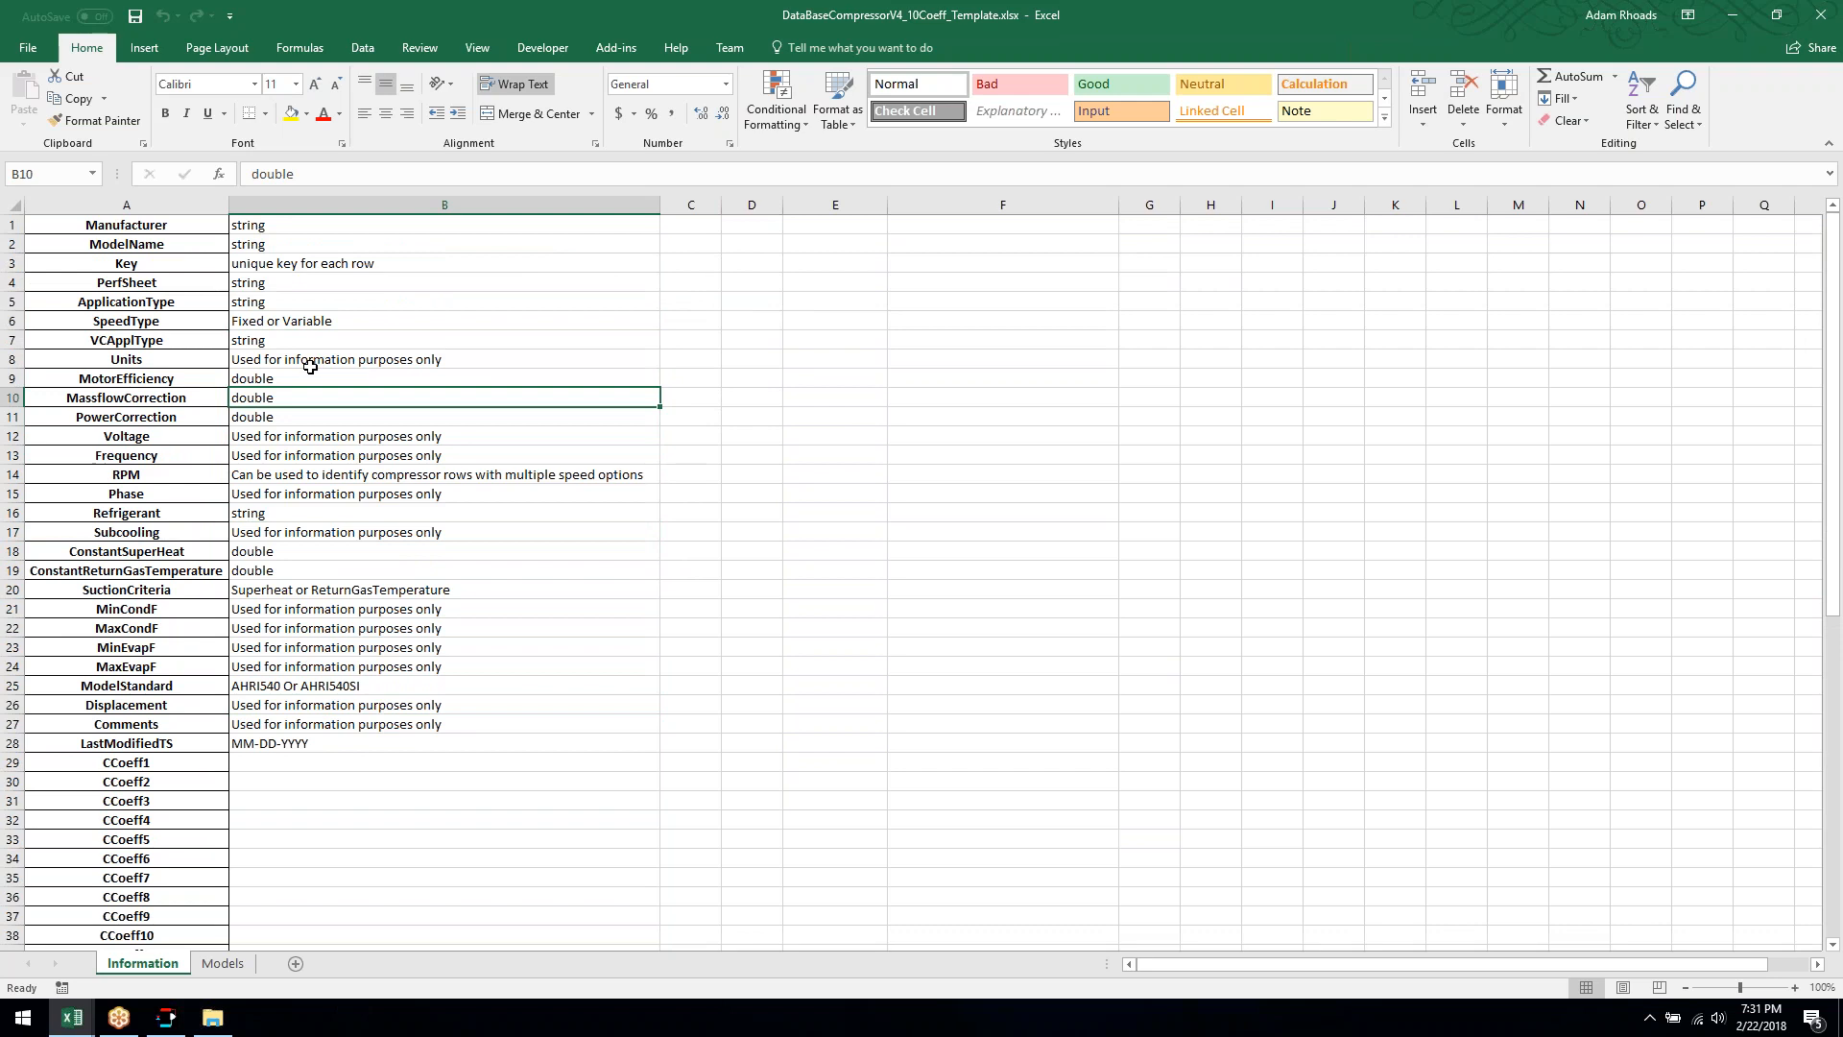
drag(346, 422, 419, 649)
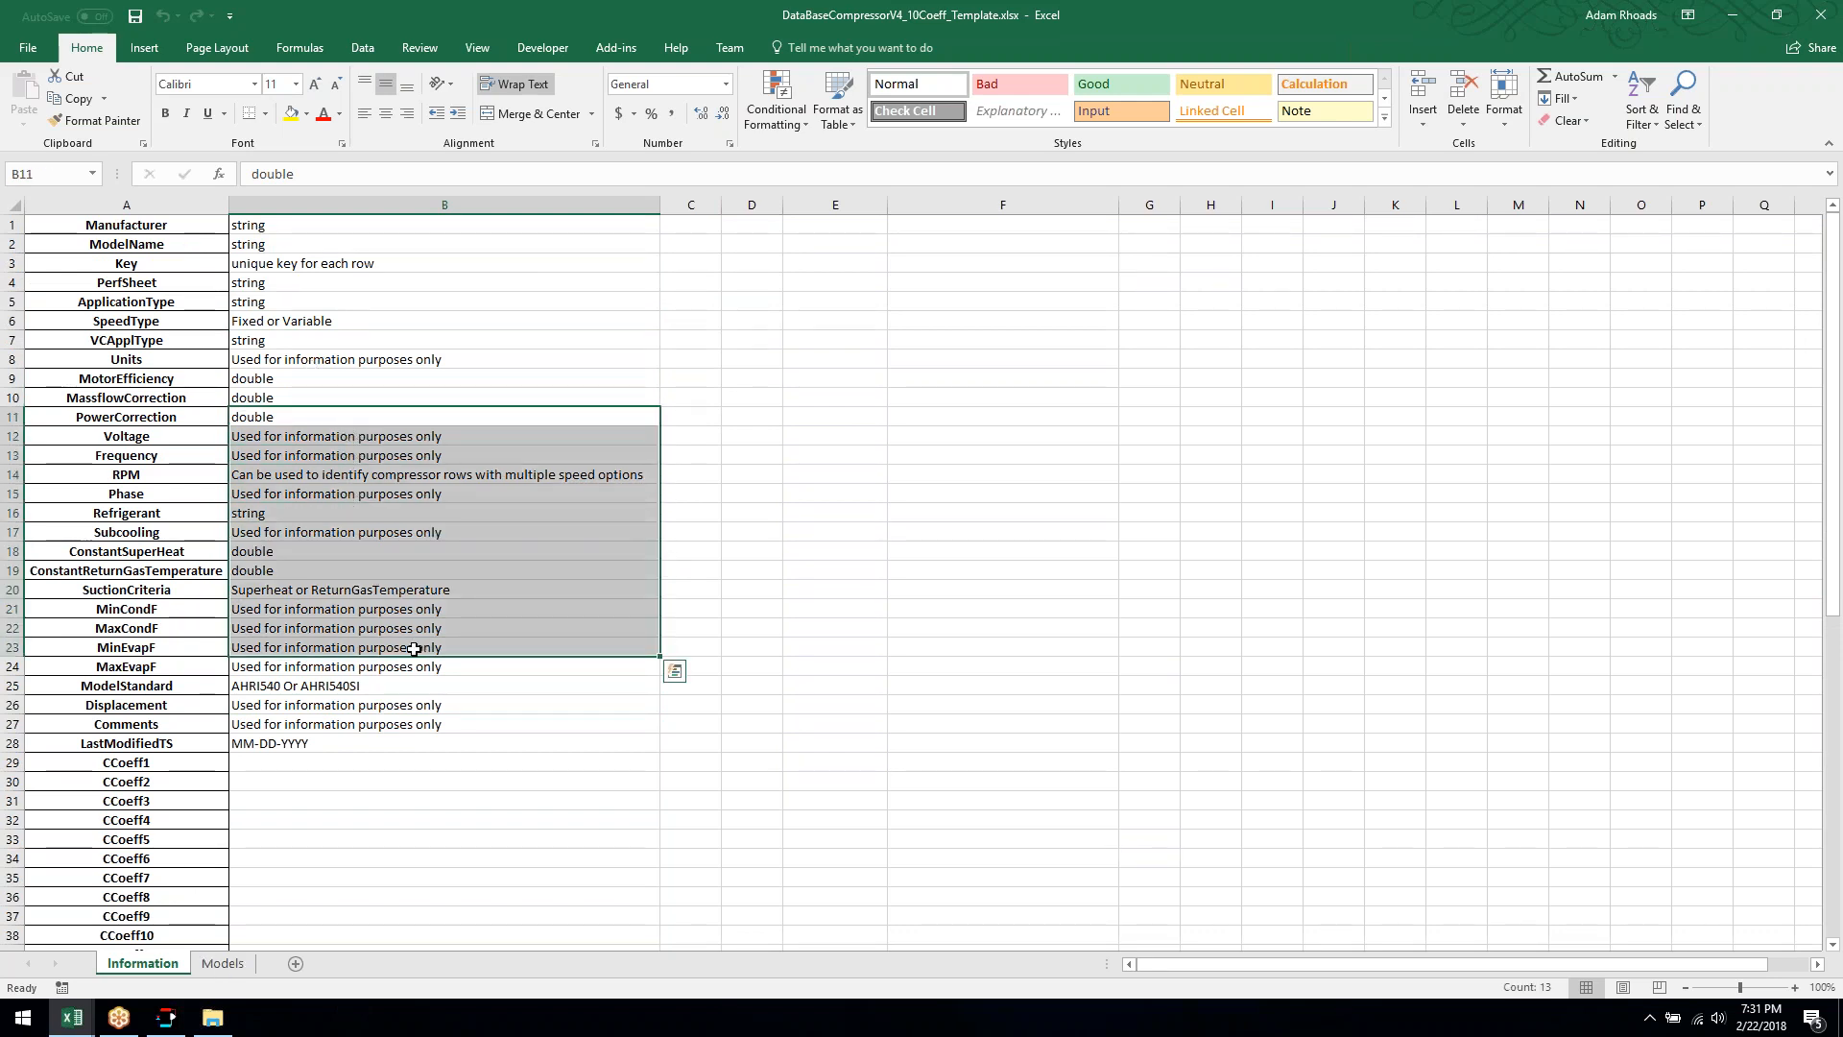
click(419, 649)
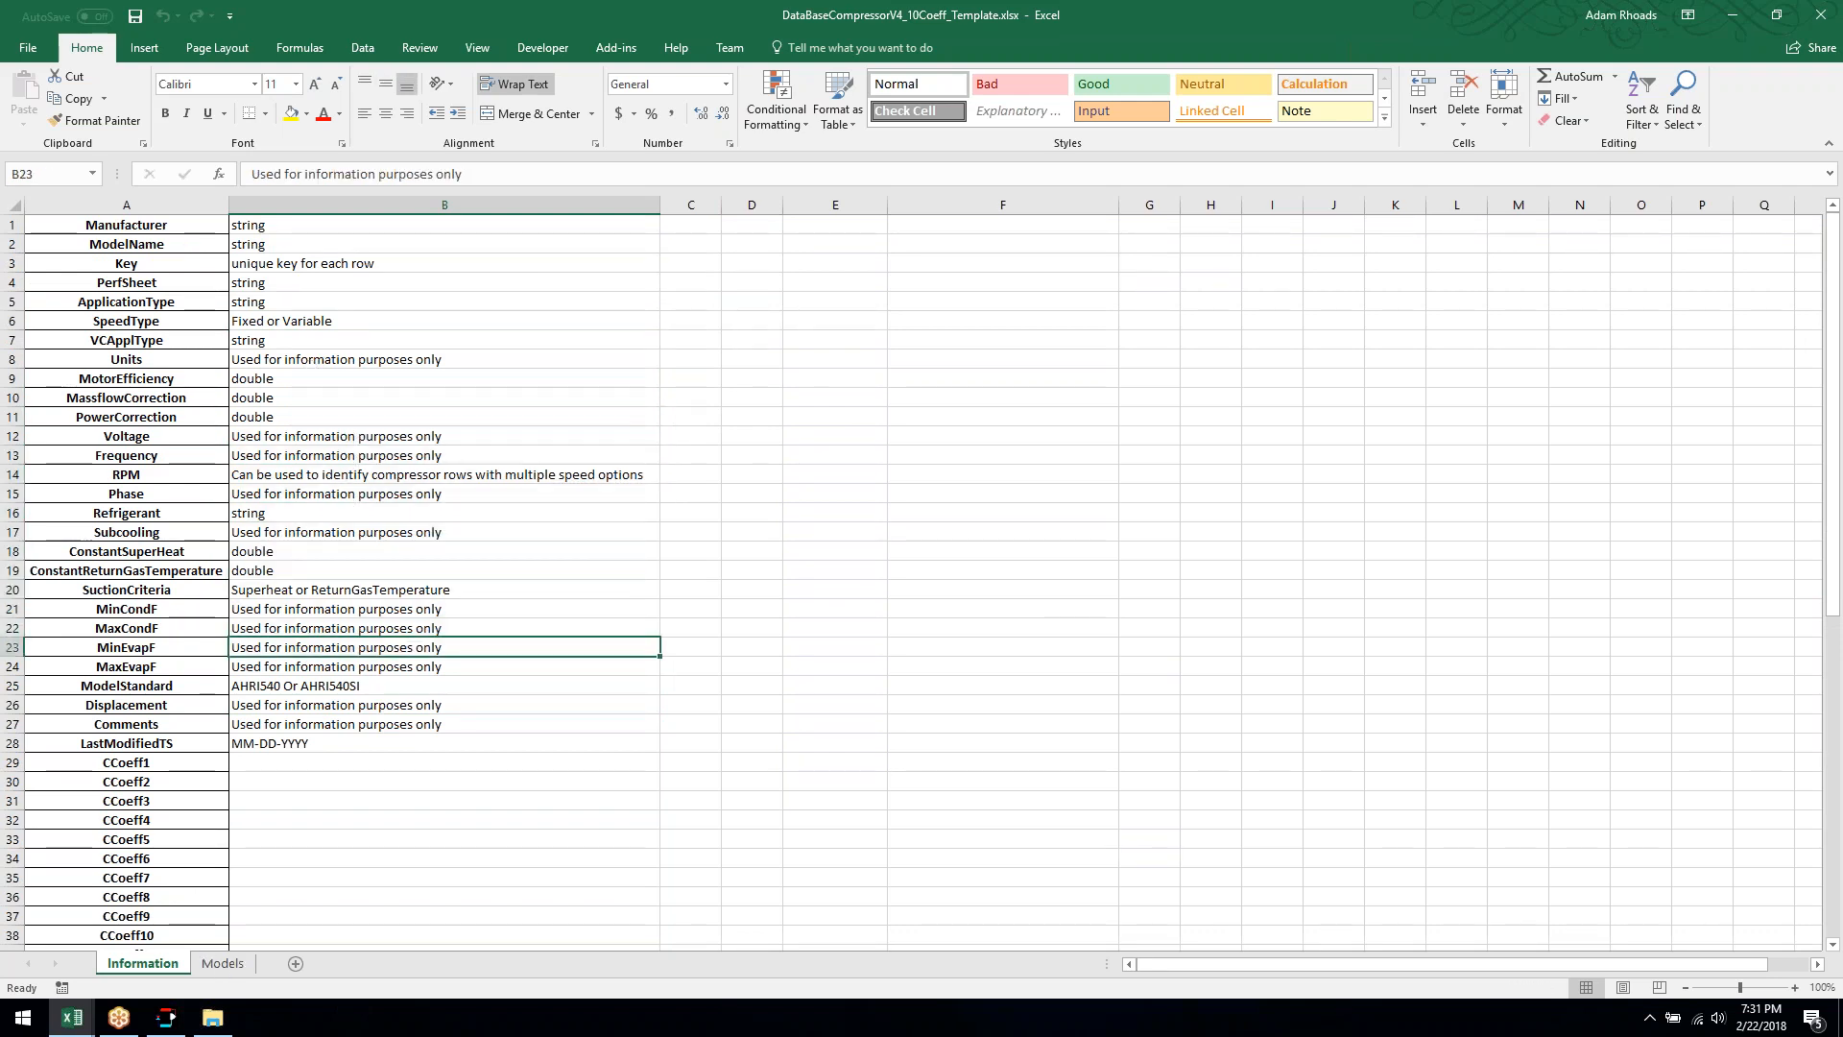
Step: Open the Models sheet and examine the Manufacturer, ModelName, Key and PerfSheet entries of the first compressor row
click(227, 966)
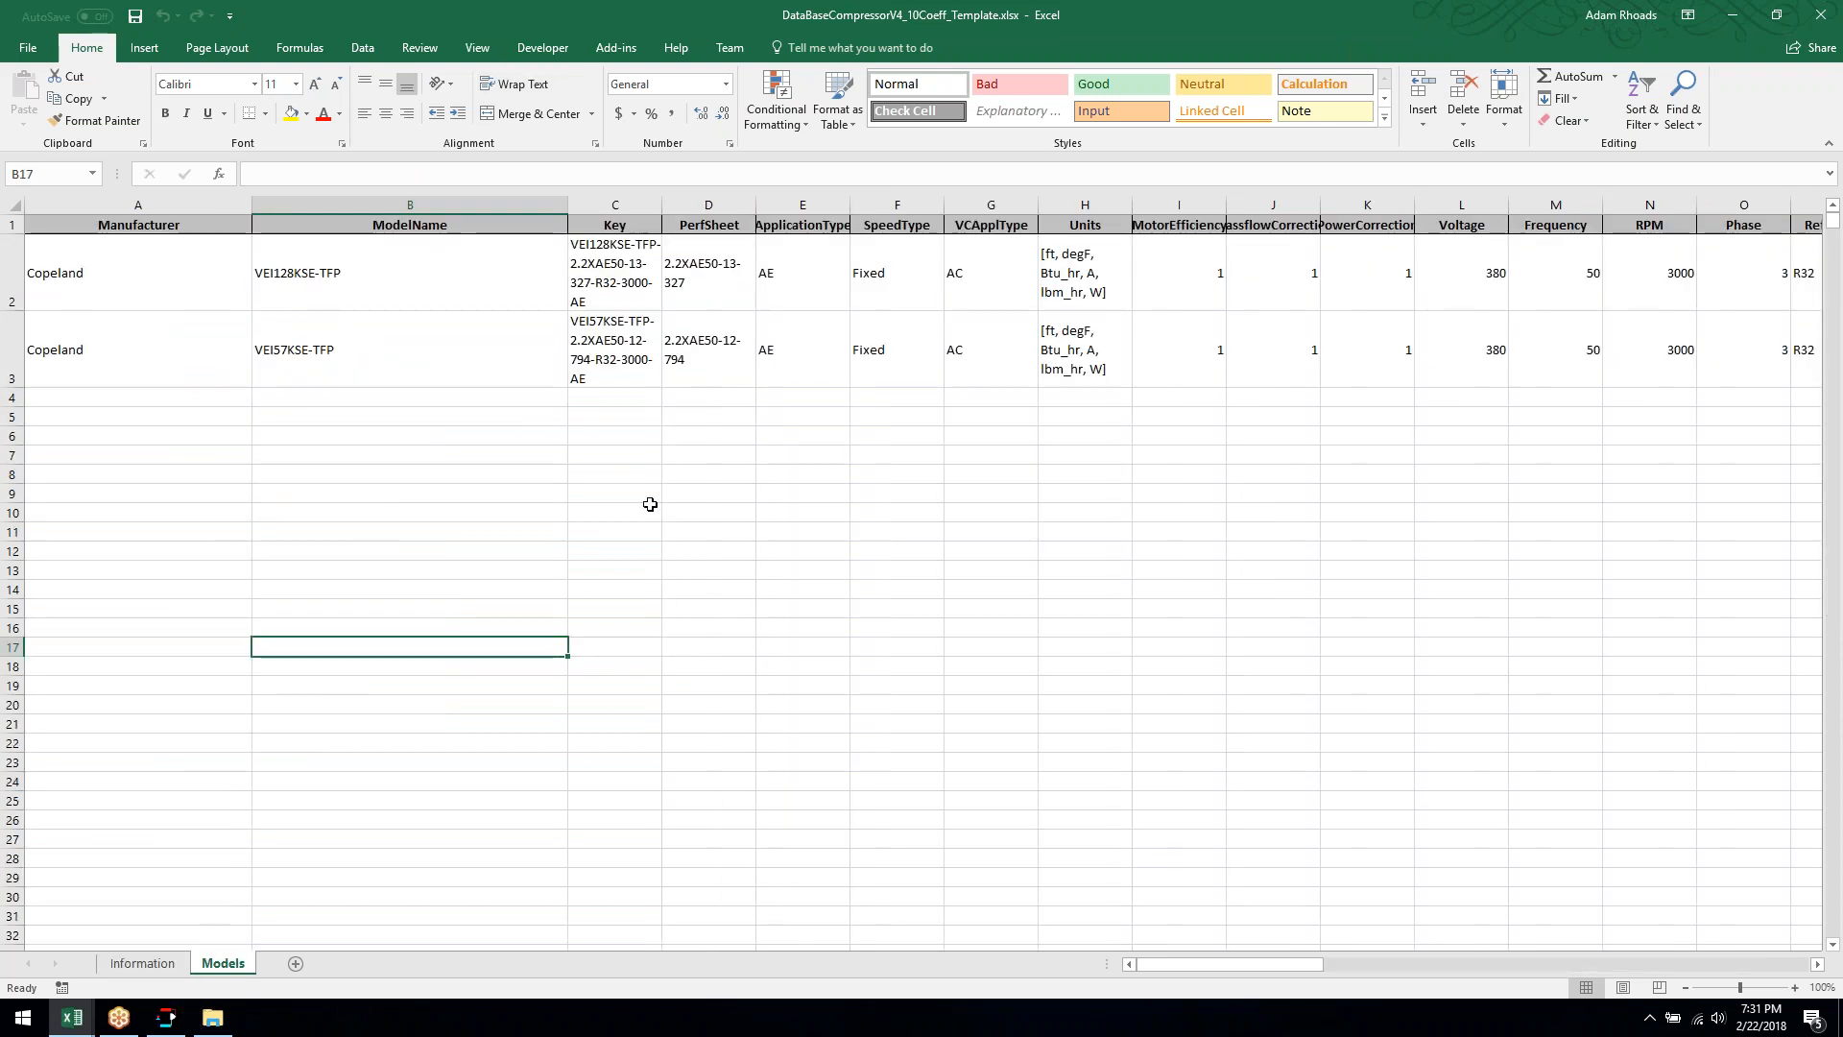
click(618, 487)
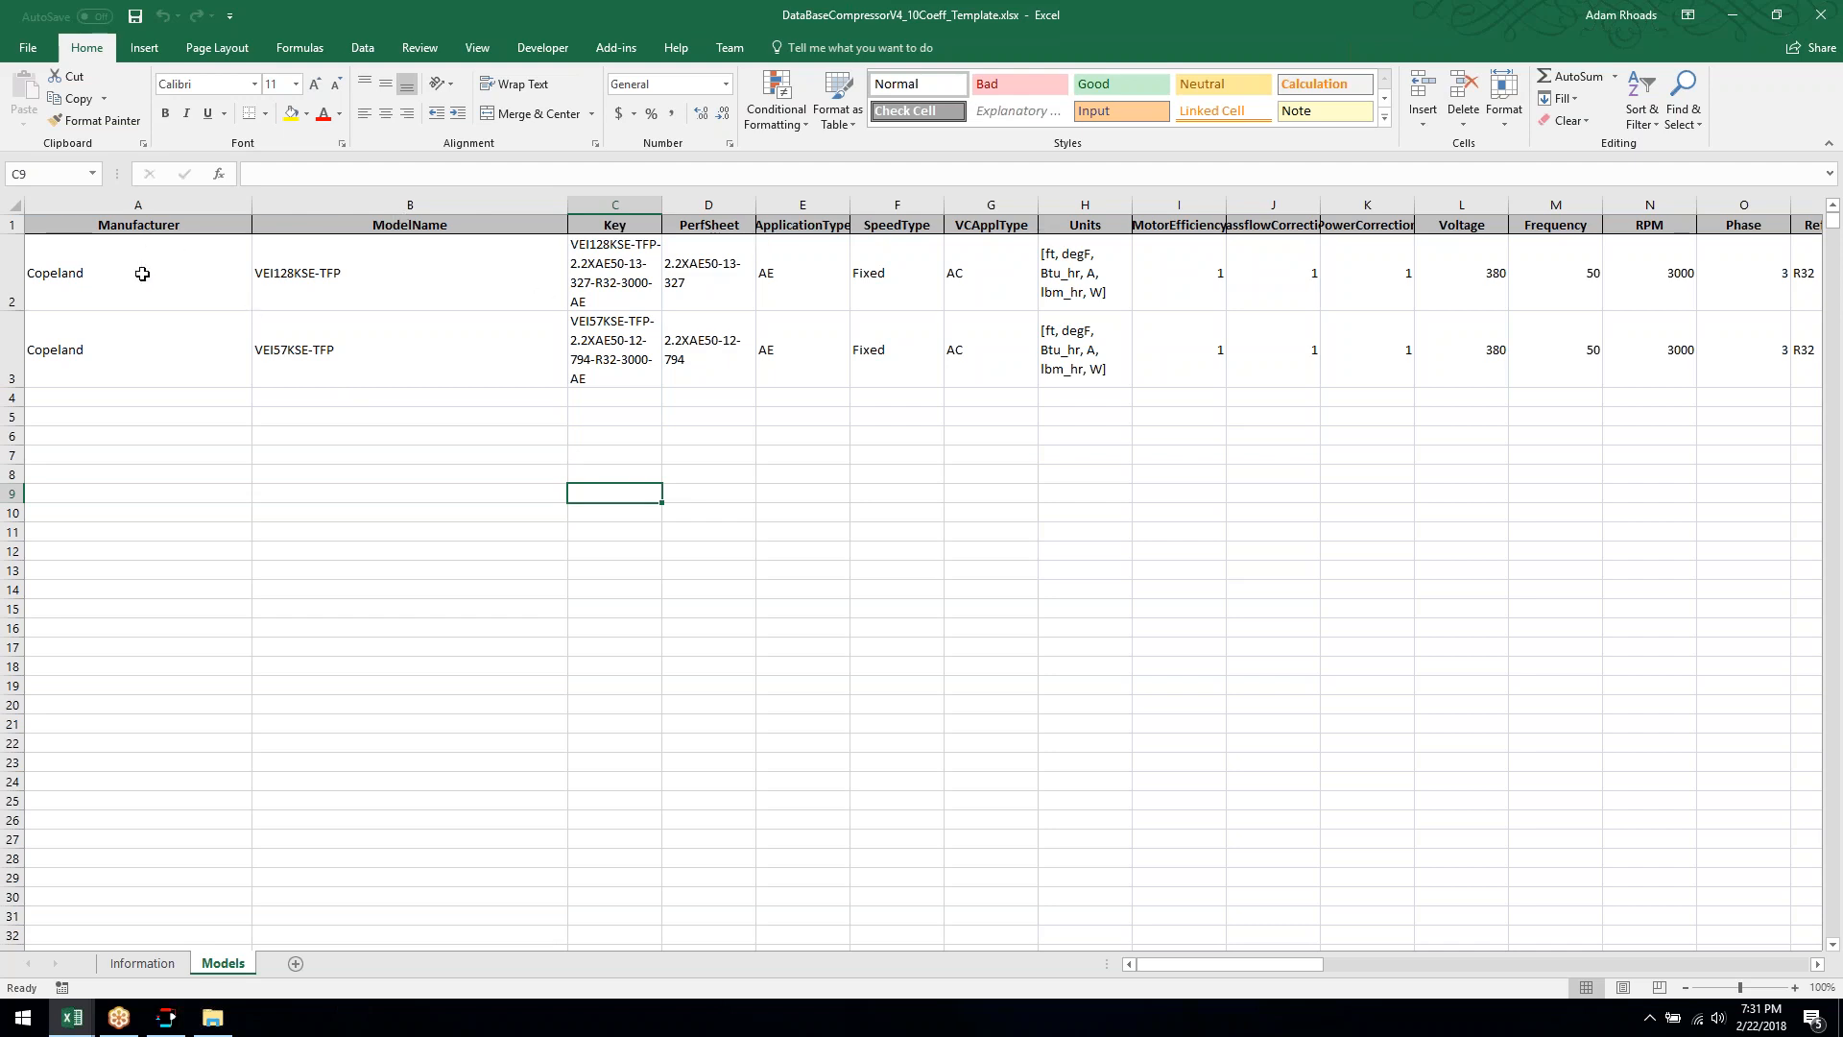
click(116, 262)
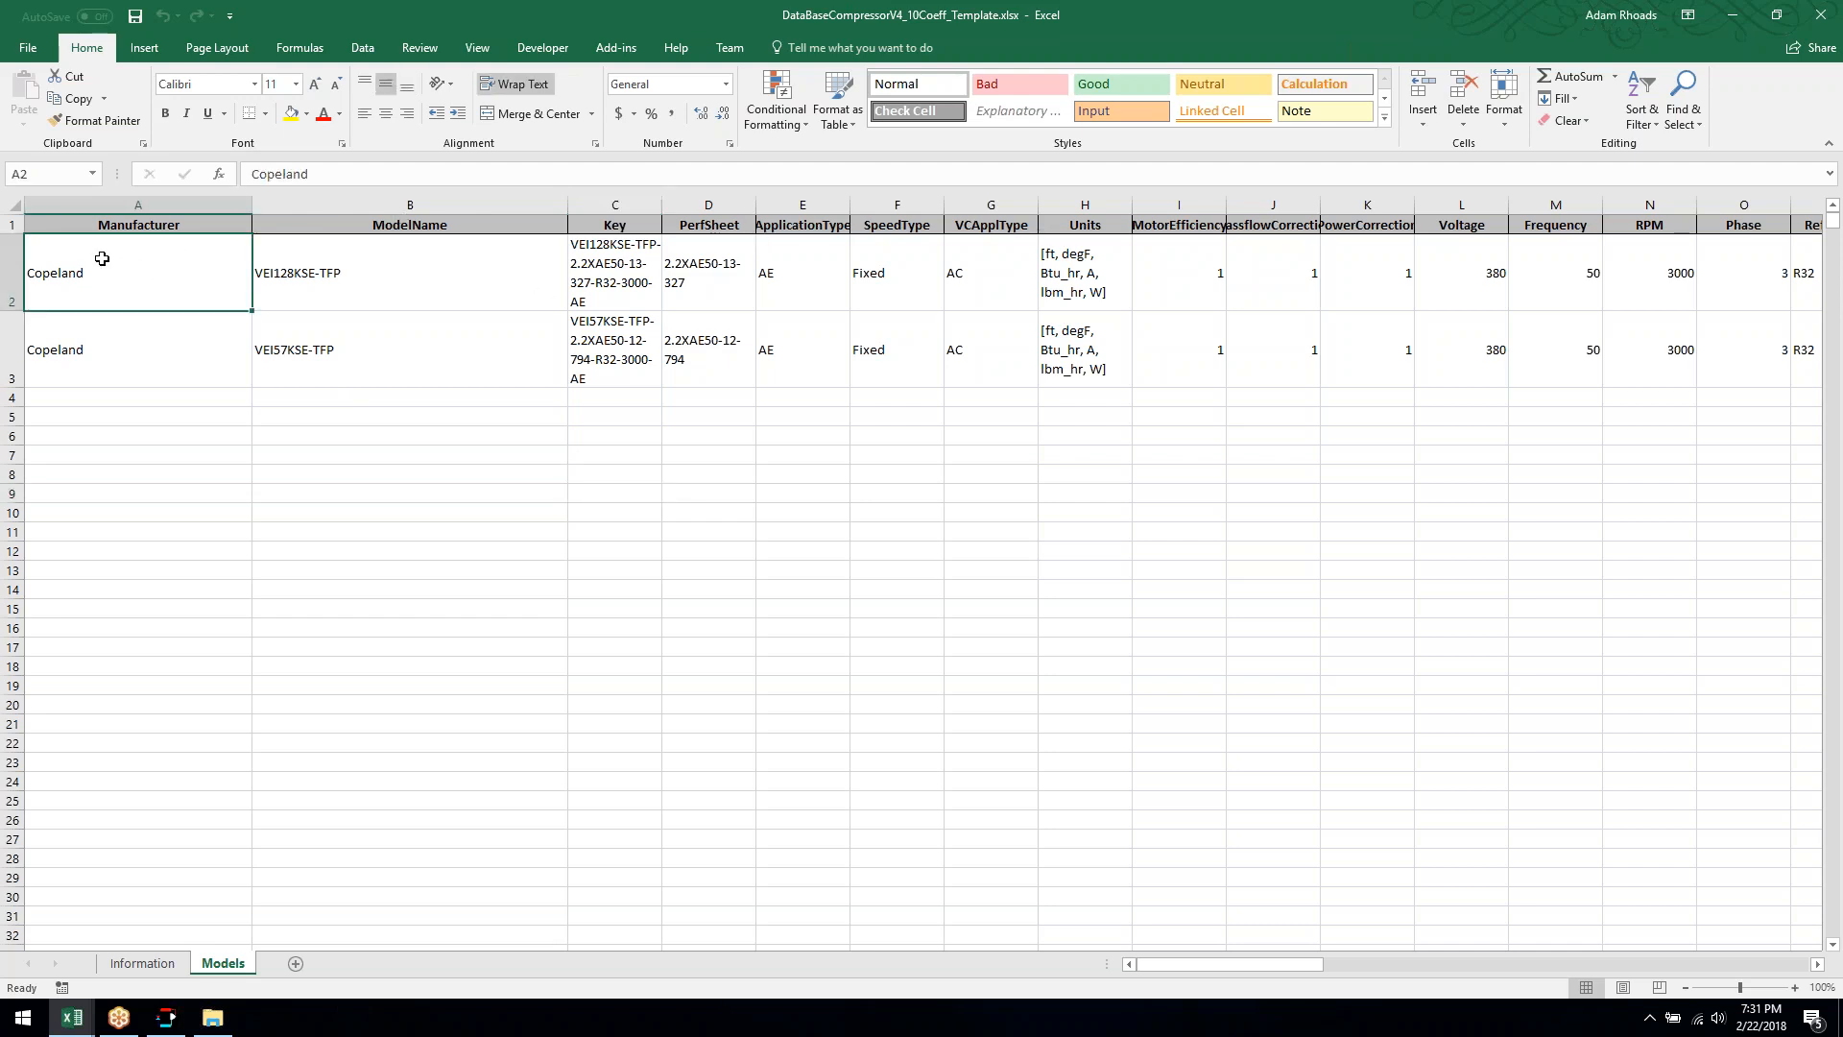
click(381, 256)
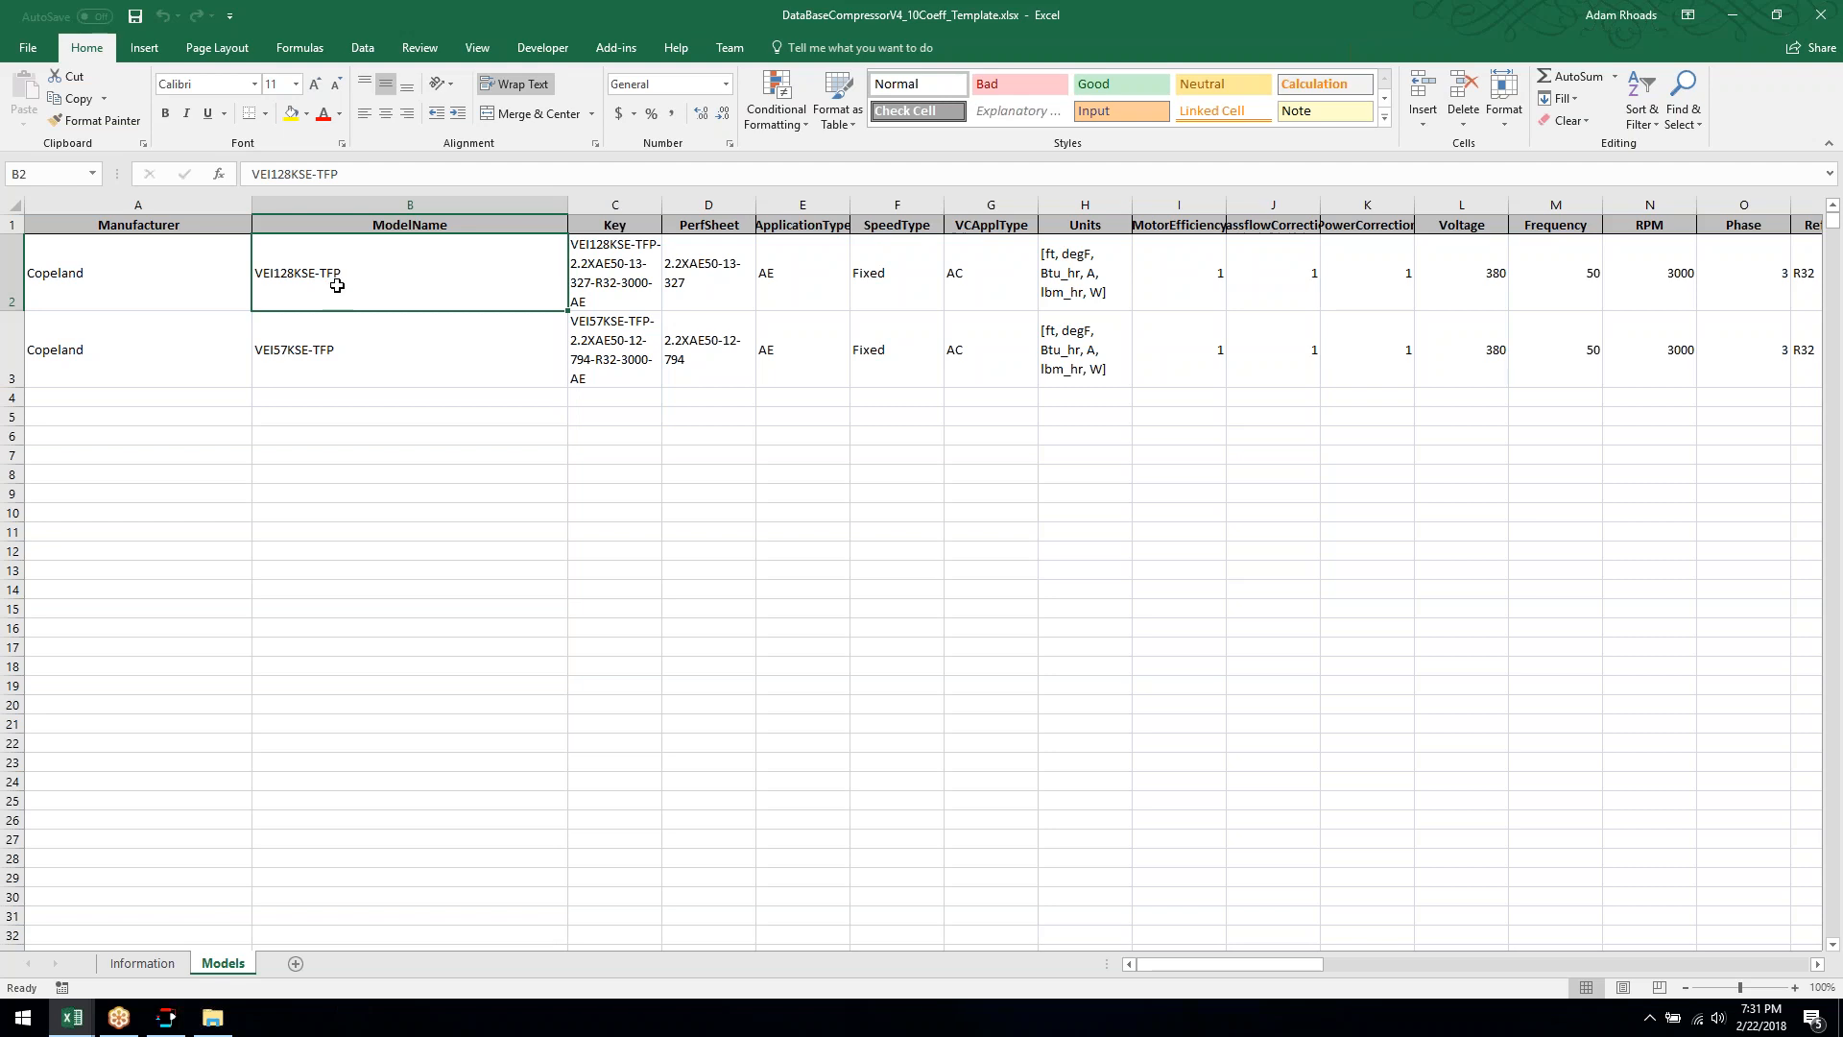
click(621, 283)
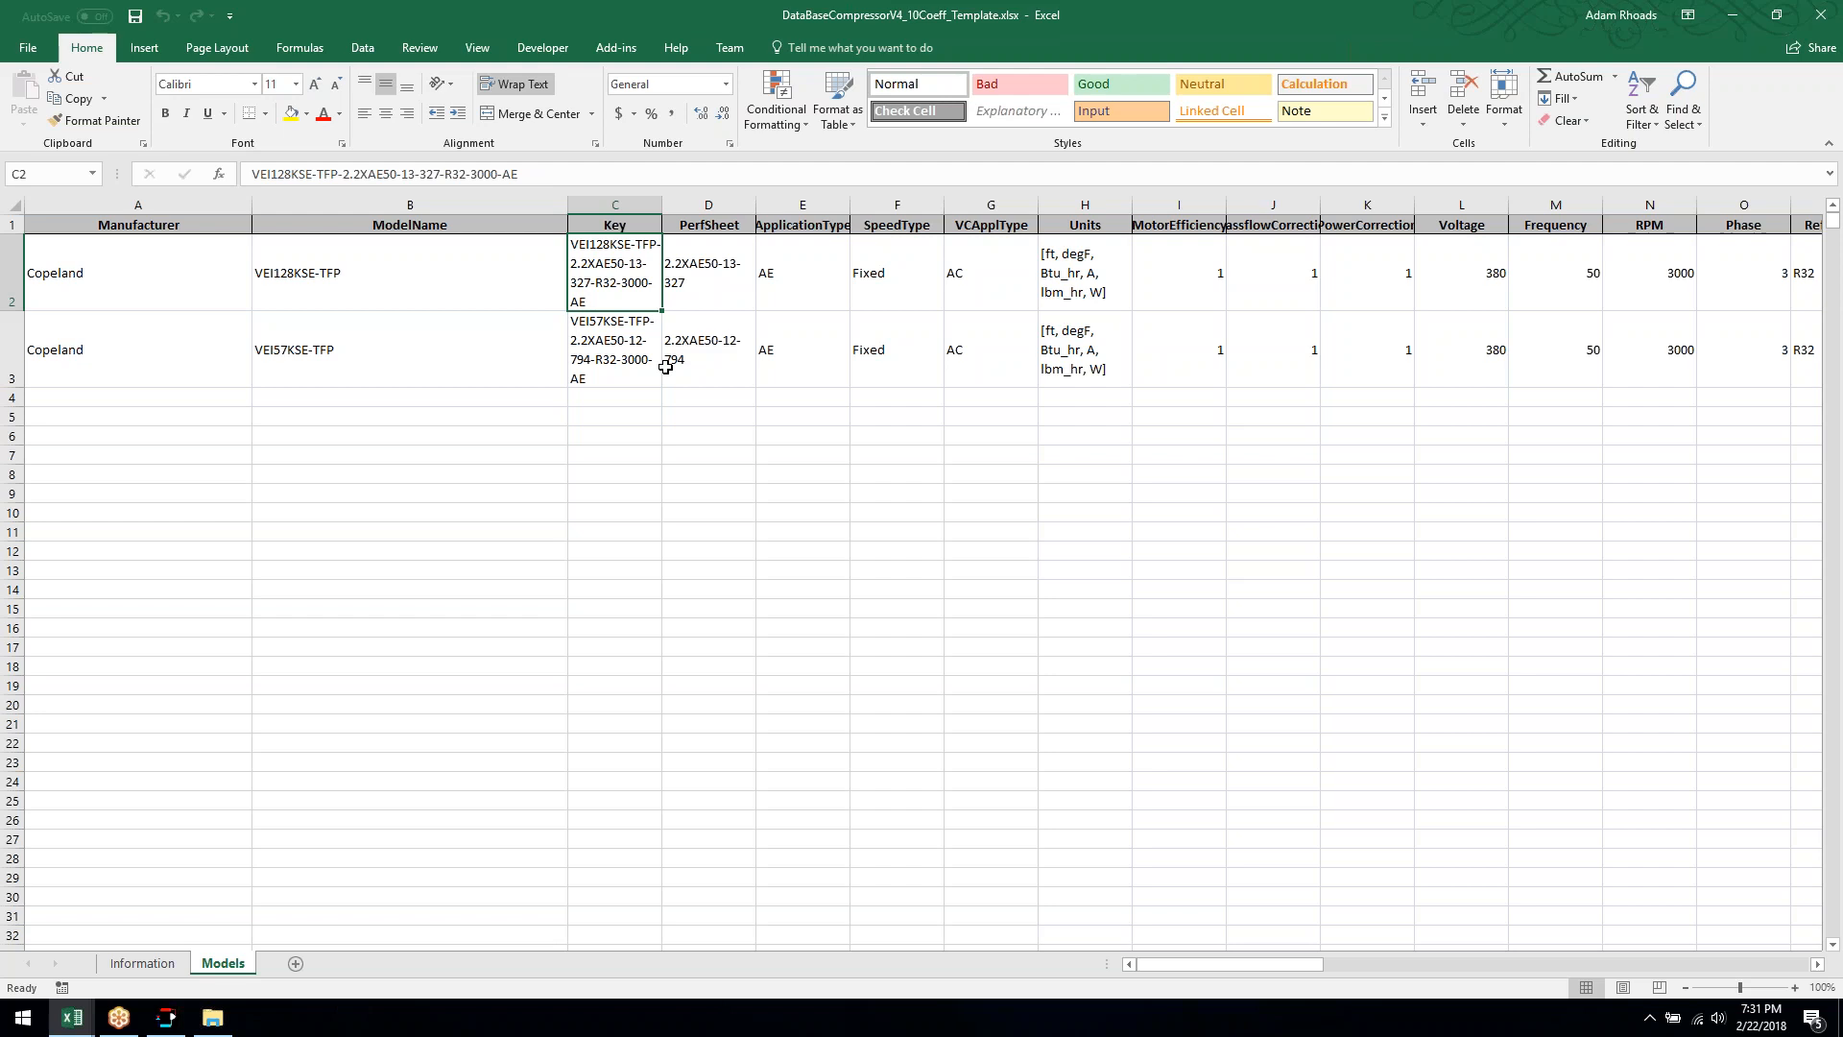
click(729, 277)
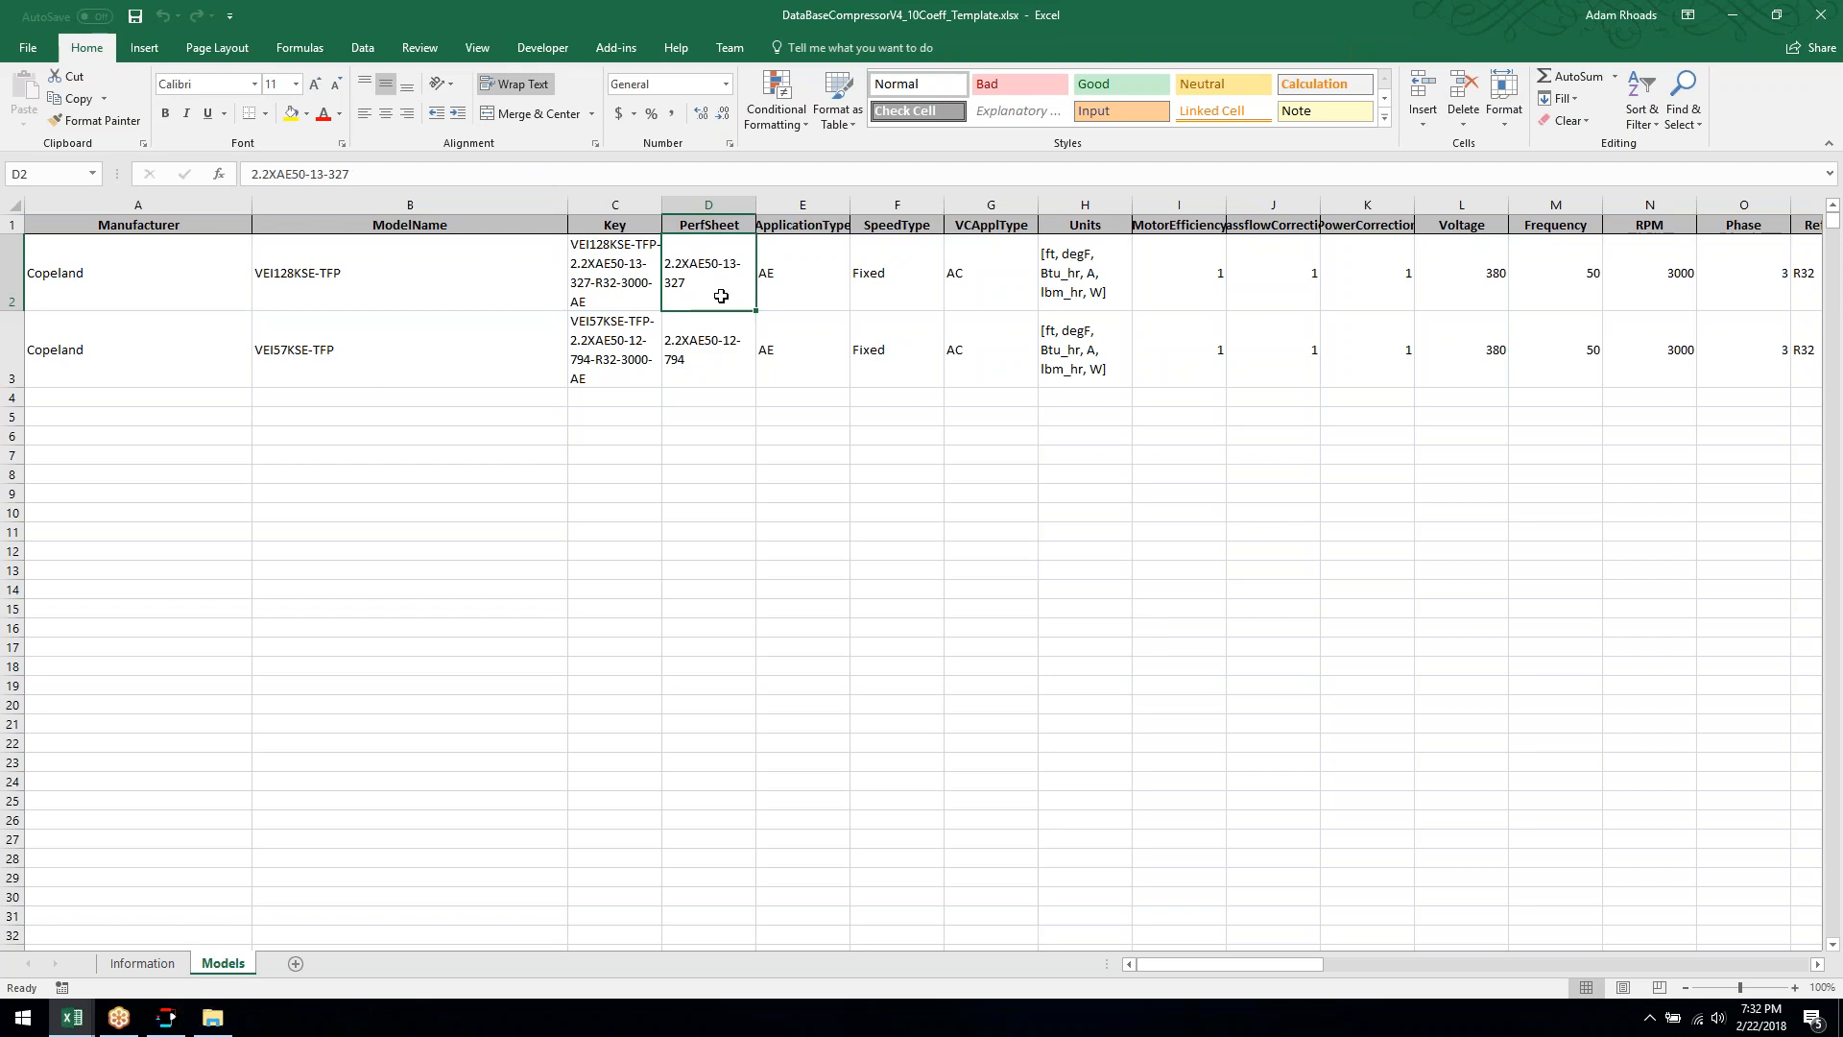
Step: Examine the ApplicationType, SpeedType and VCApplType entries of the two sample compressors
drag(776, 303, 971, 290)
click(991, 294)
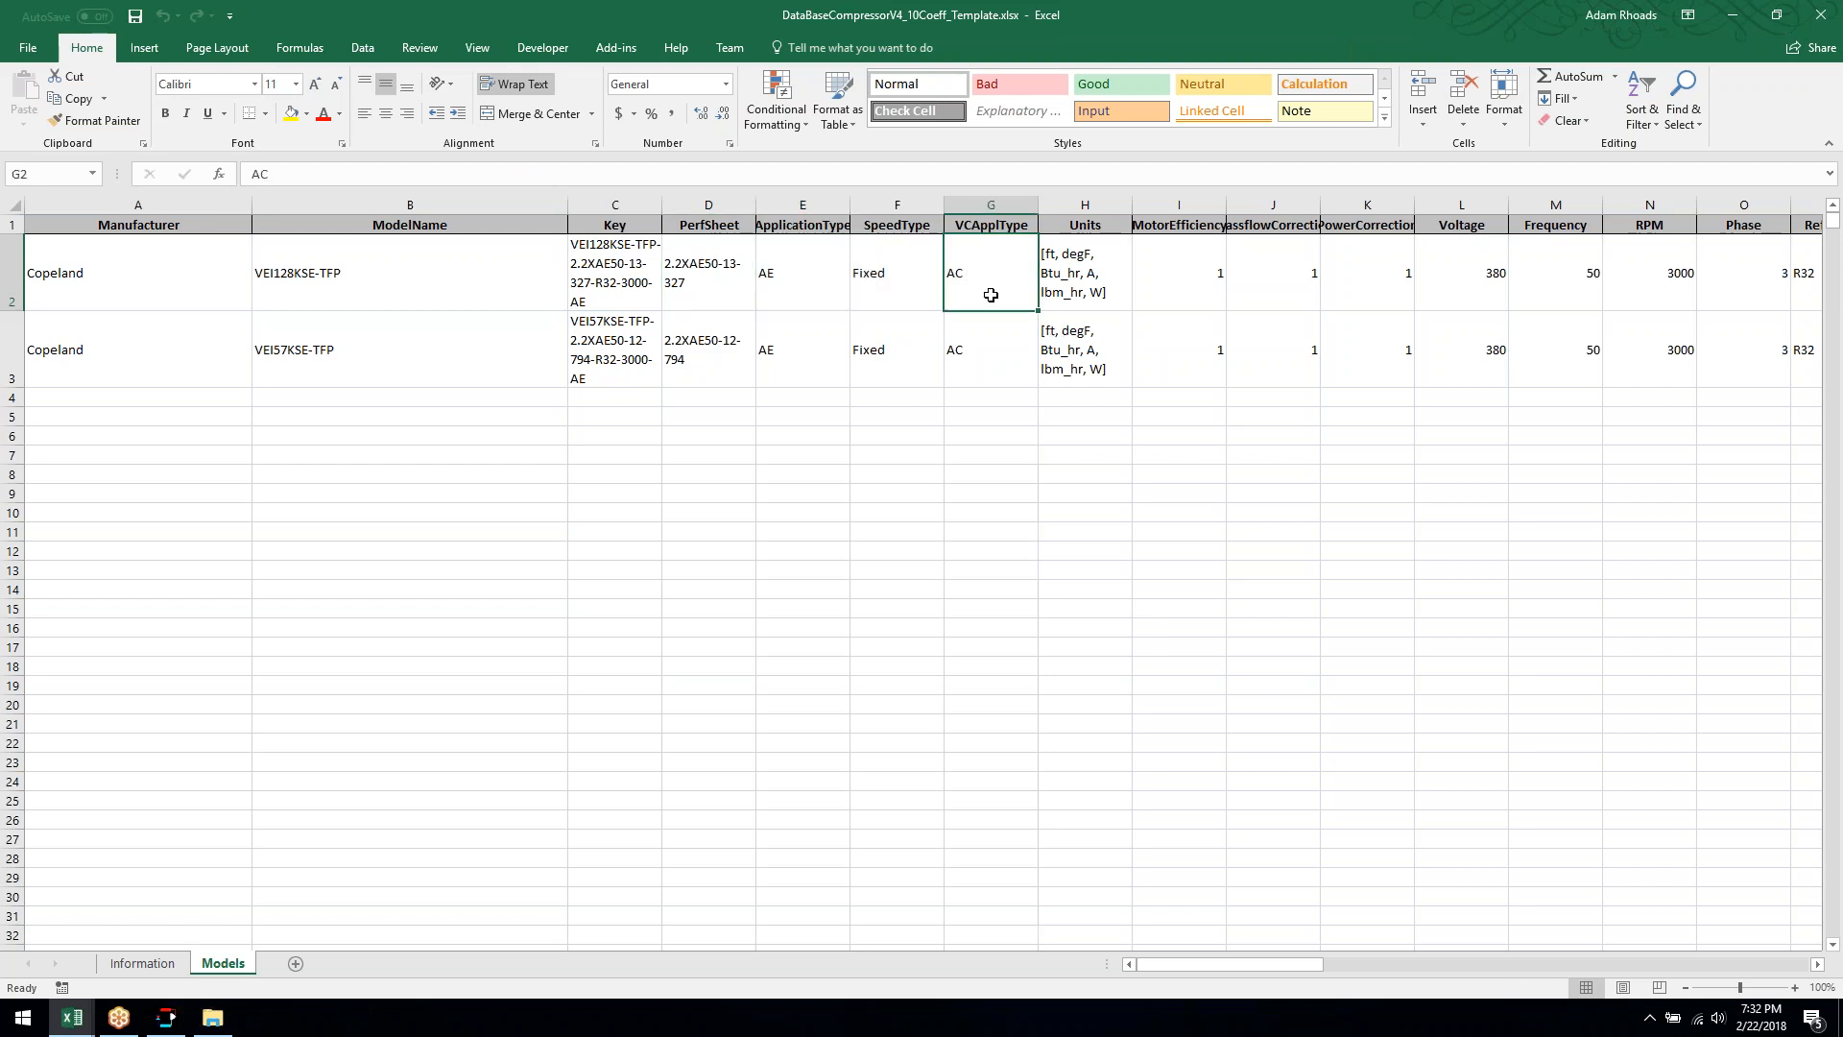
click(898, 288)
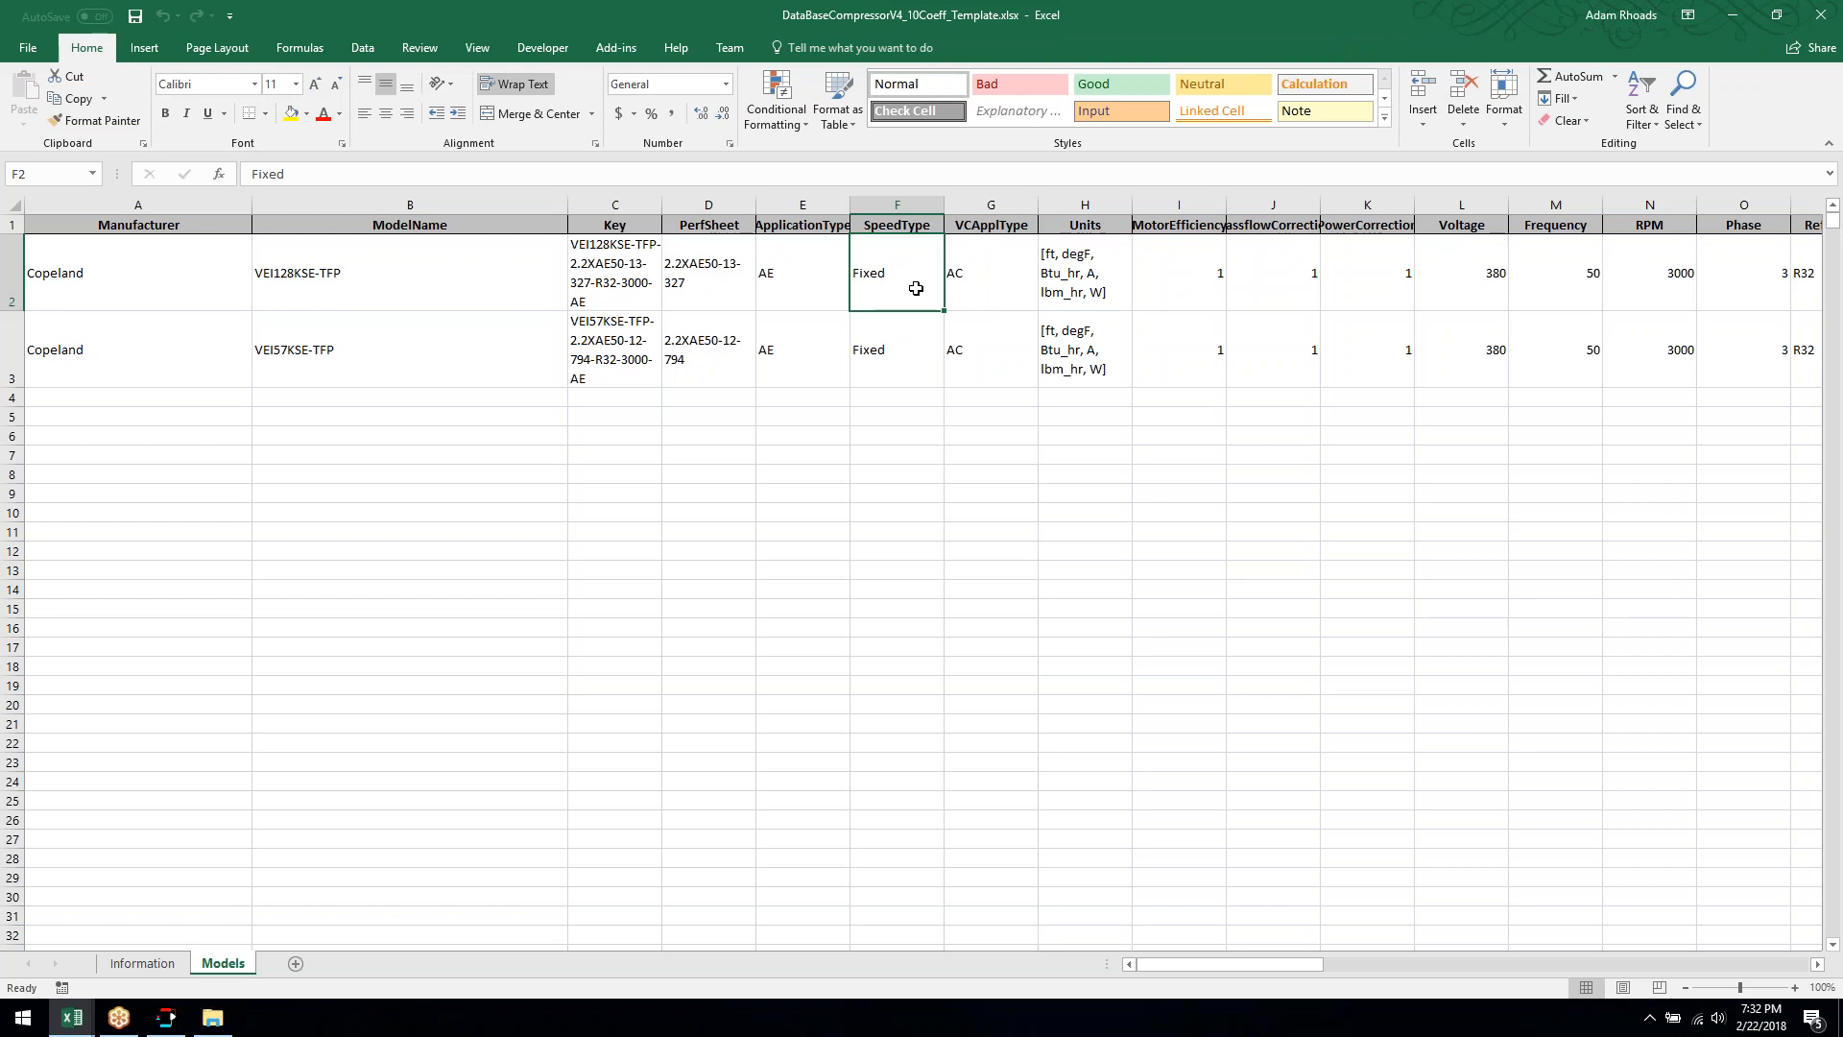
click(897, 357)
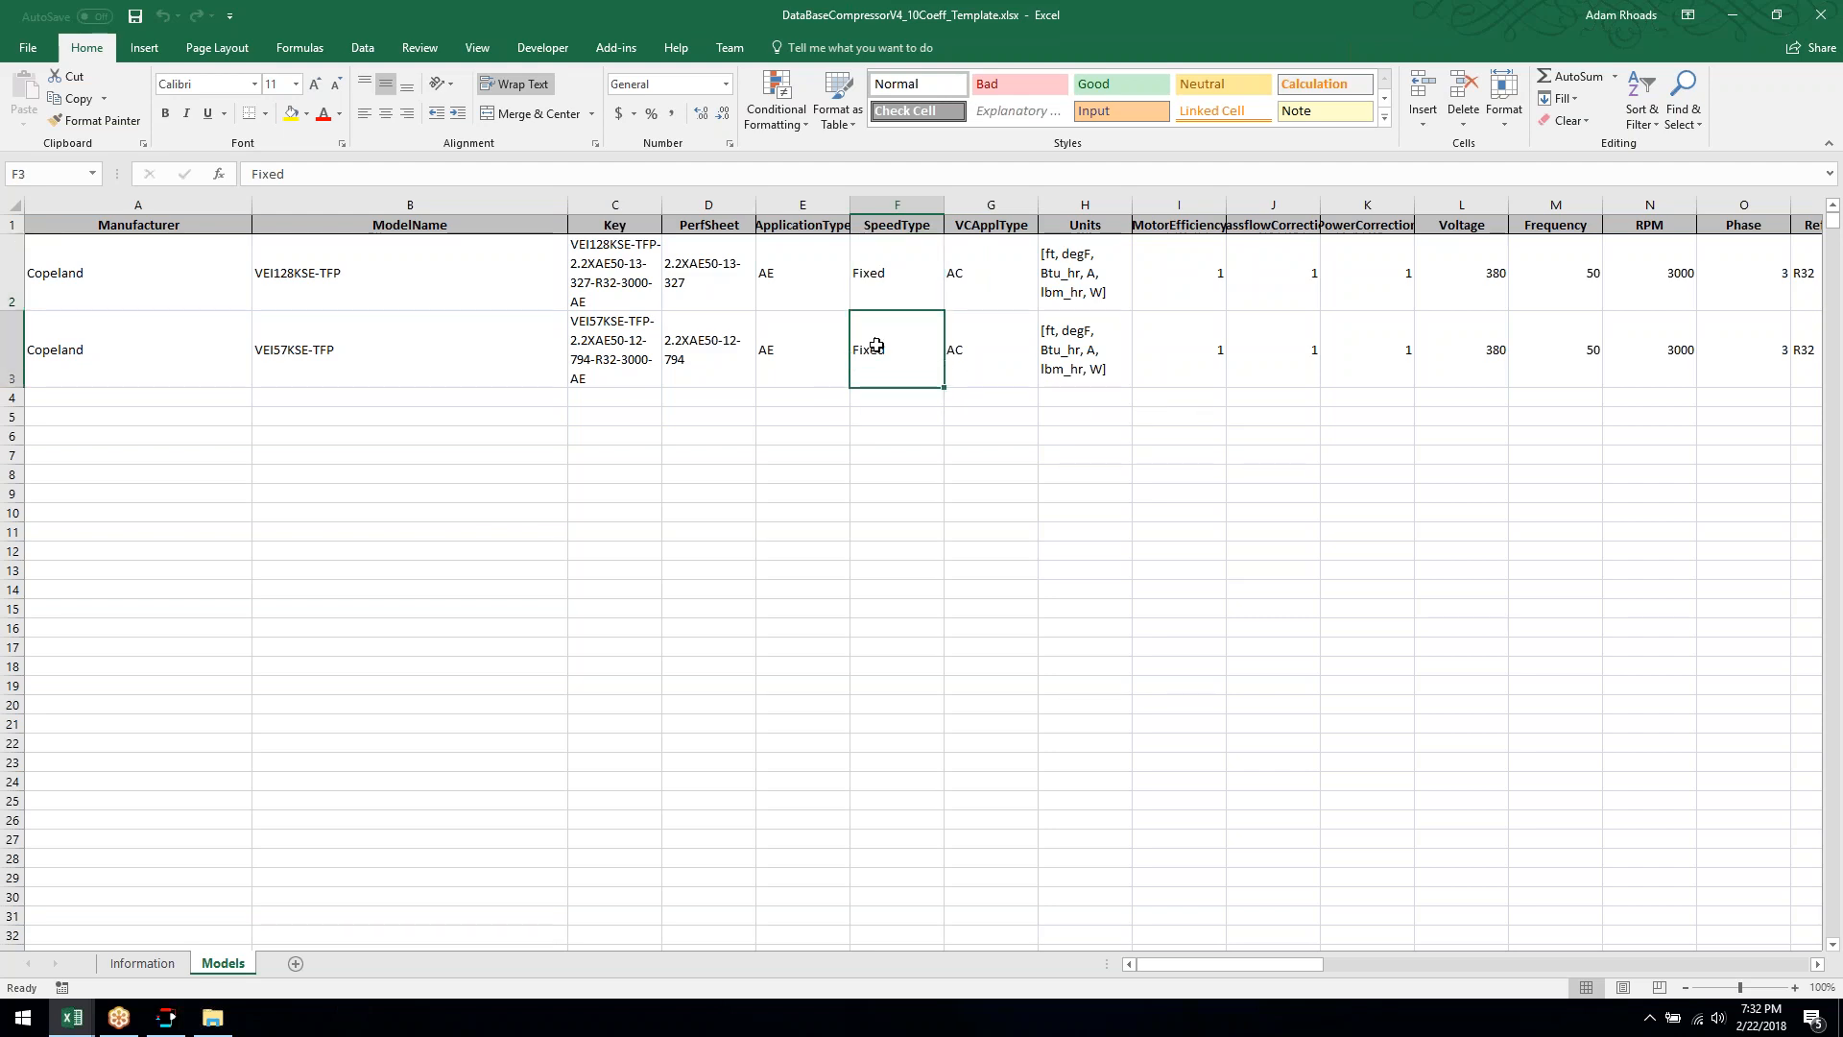
click(786, 371)
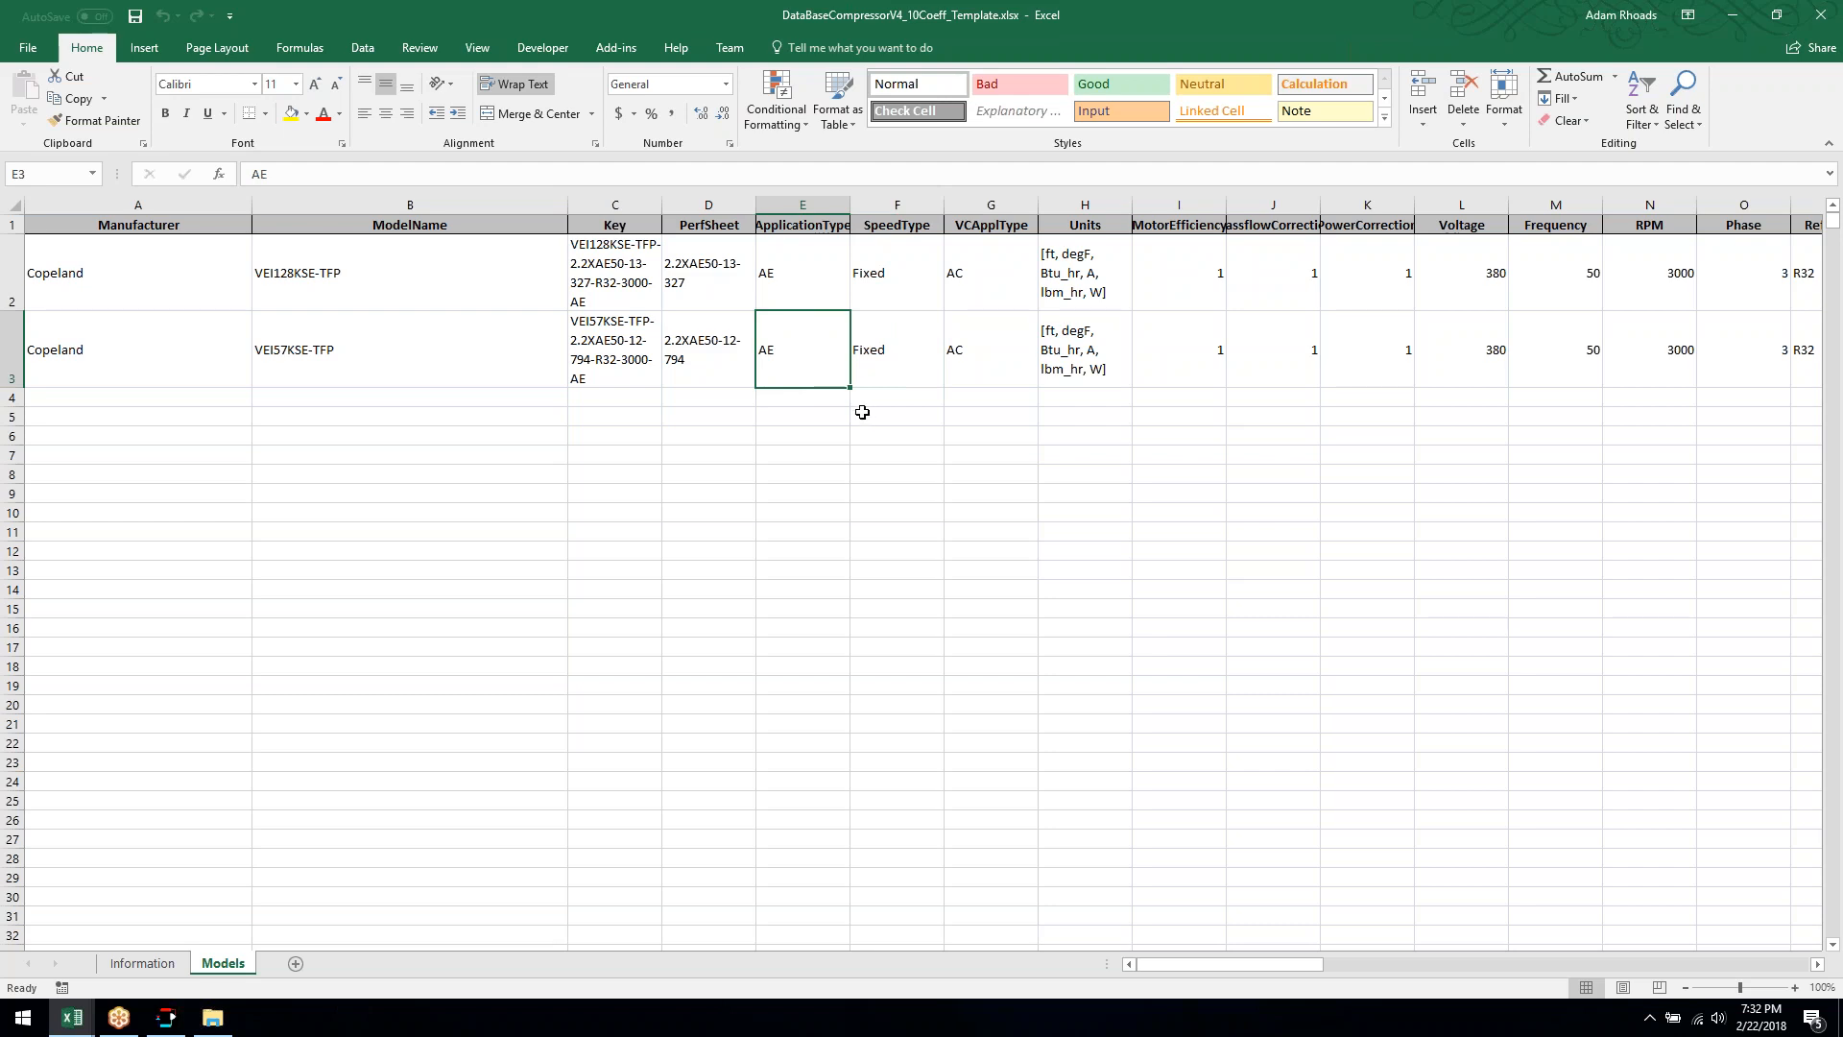
Step: Examine the MotorEfficiency, MassflowCorrection and PowerCorrection values of the second compressor in row 3
drag(1195, 359, 1362, 354)
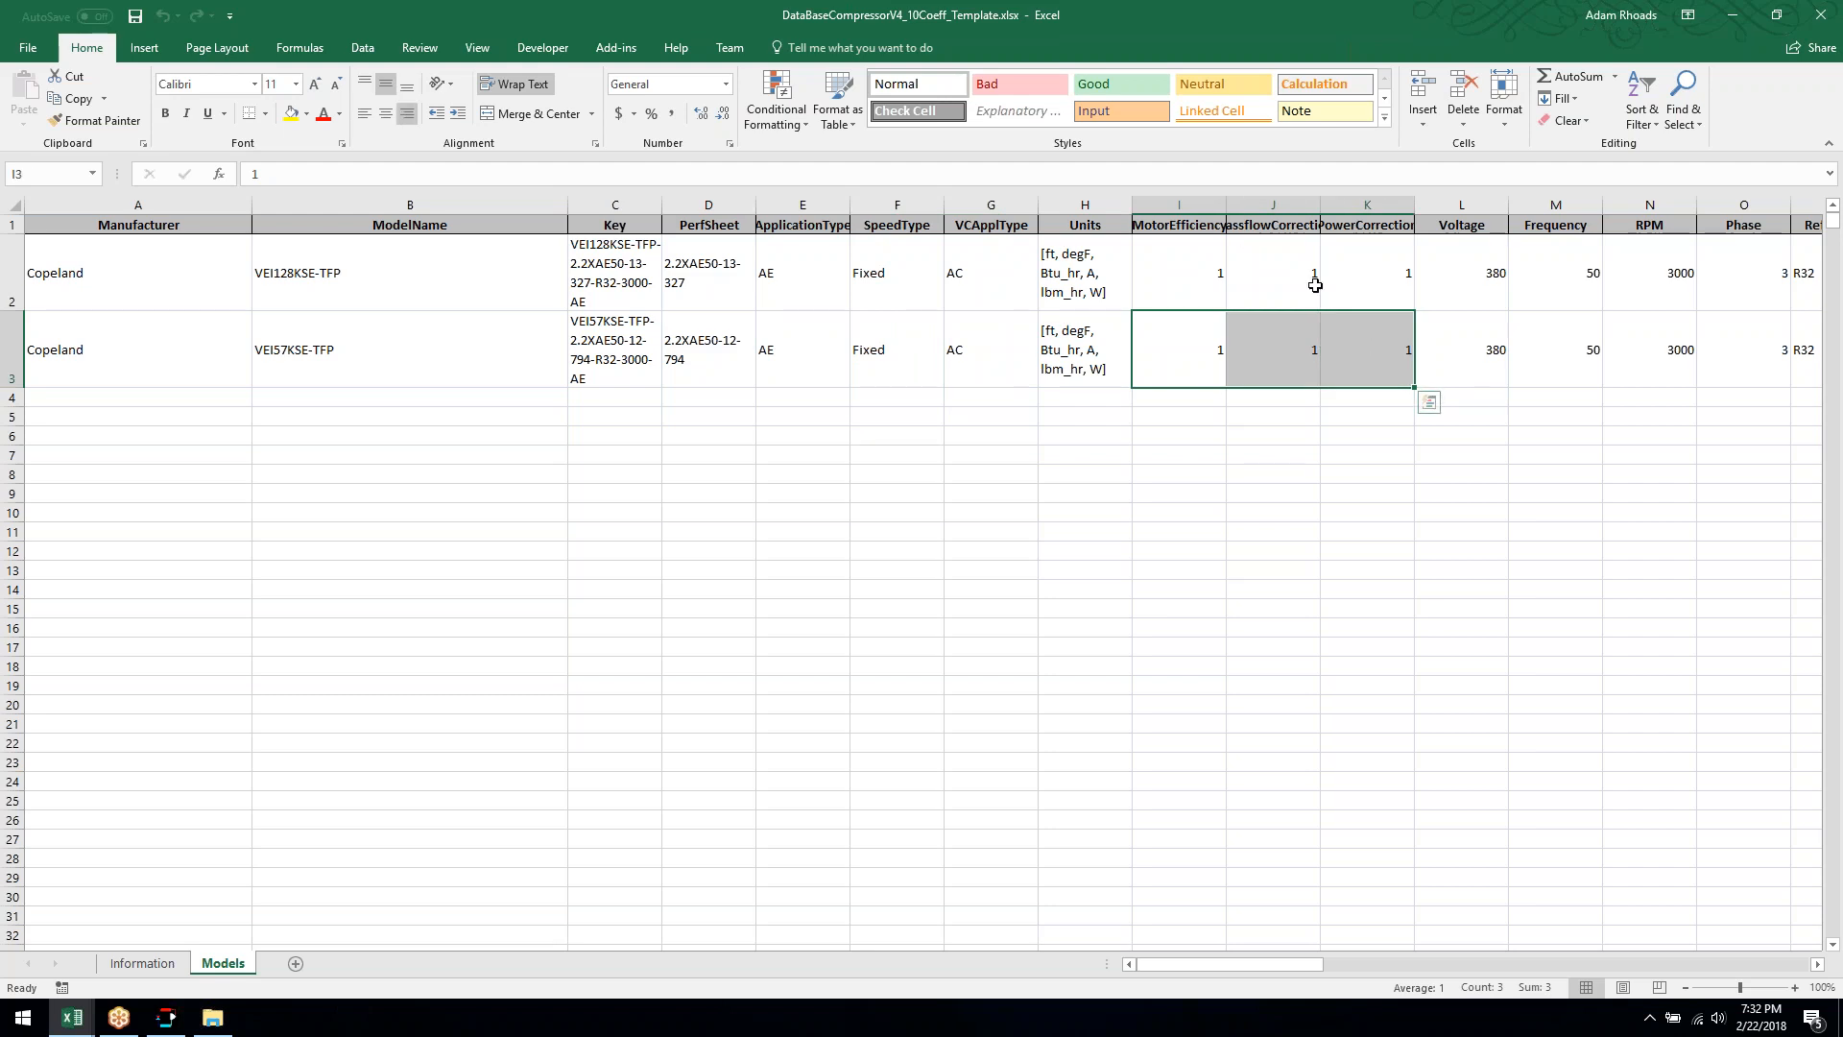
click(1326, 338)
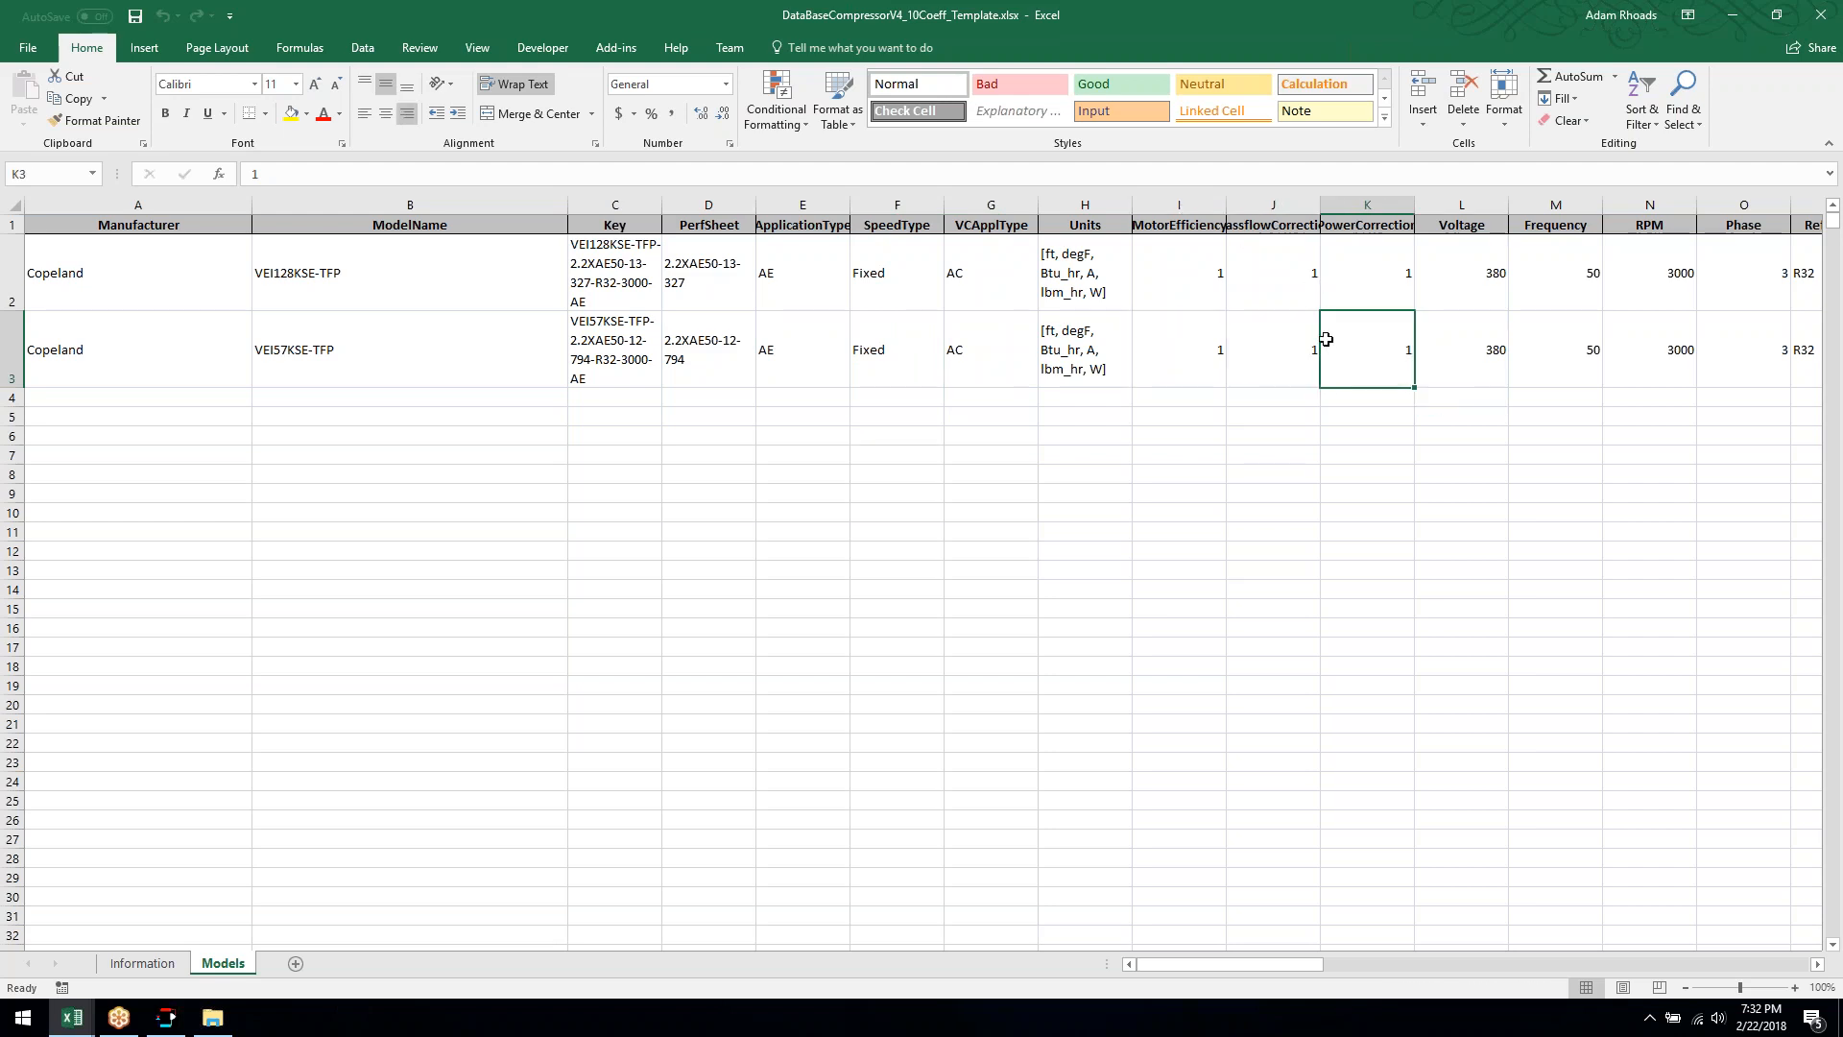
click(1205, 360)
click(1281, 345)
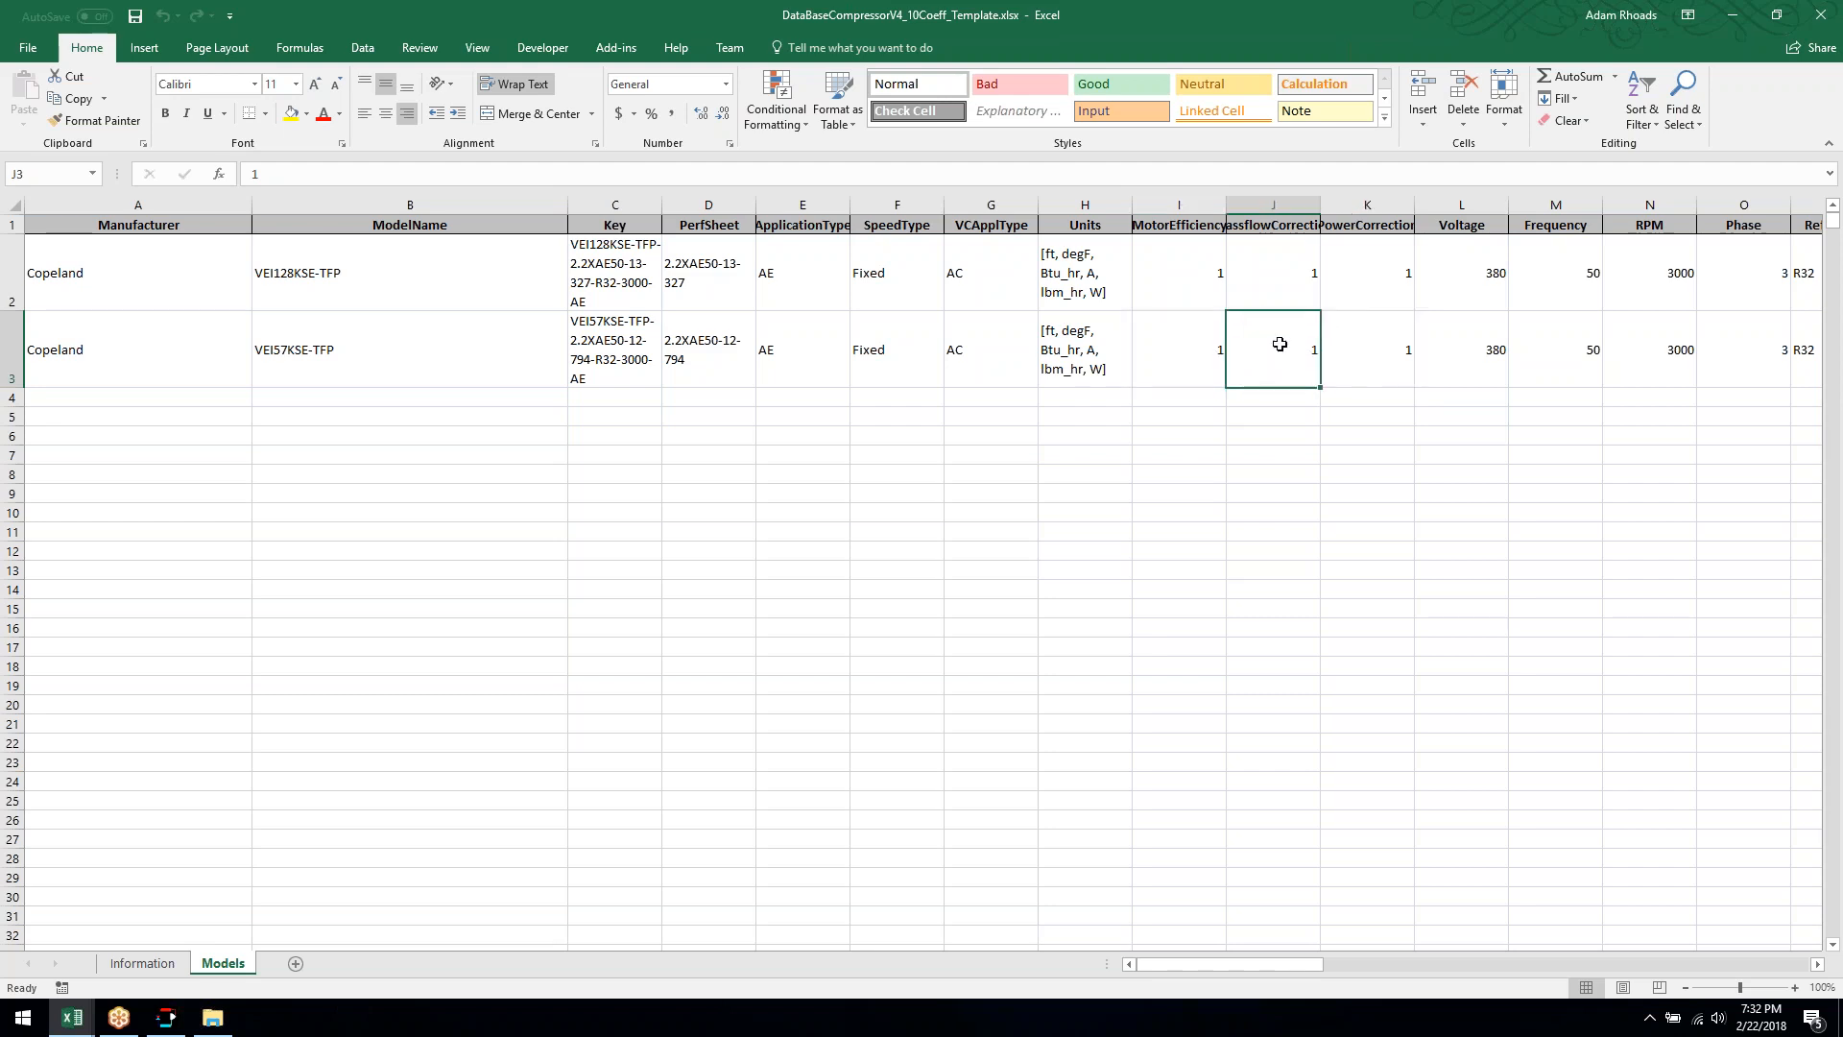
click(1342, 344)
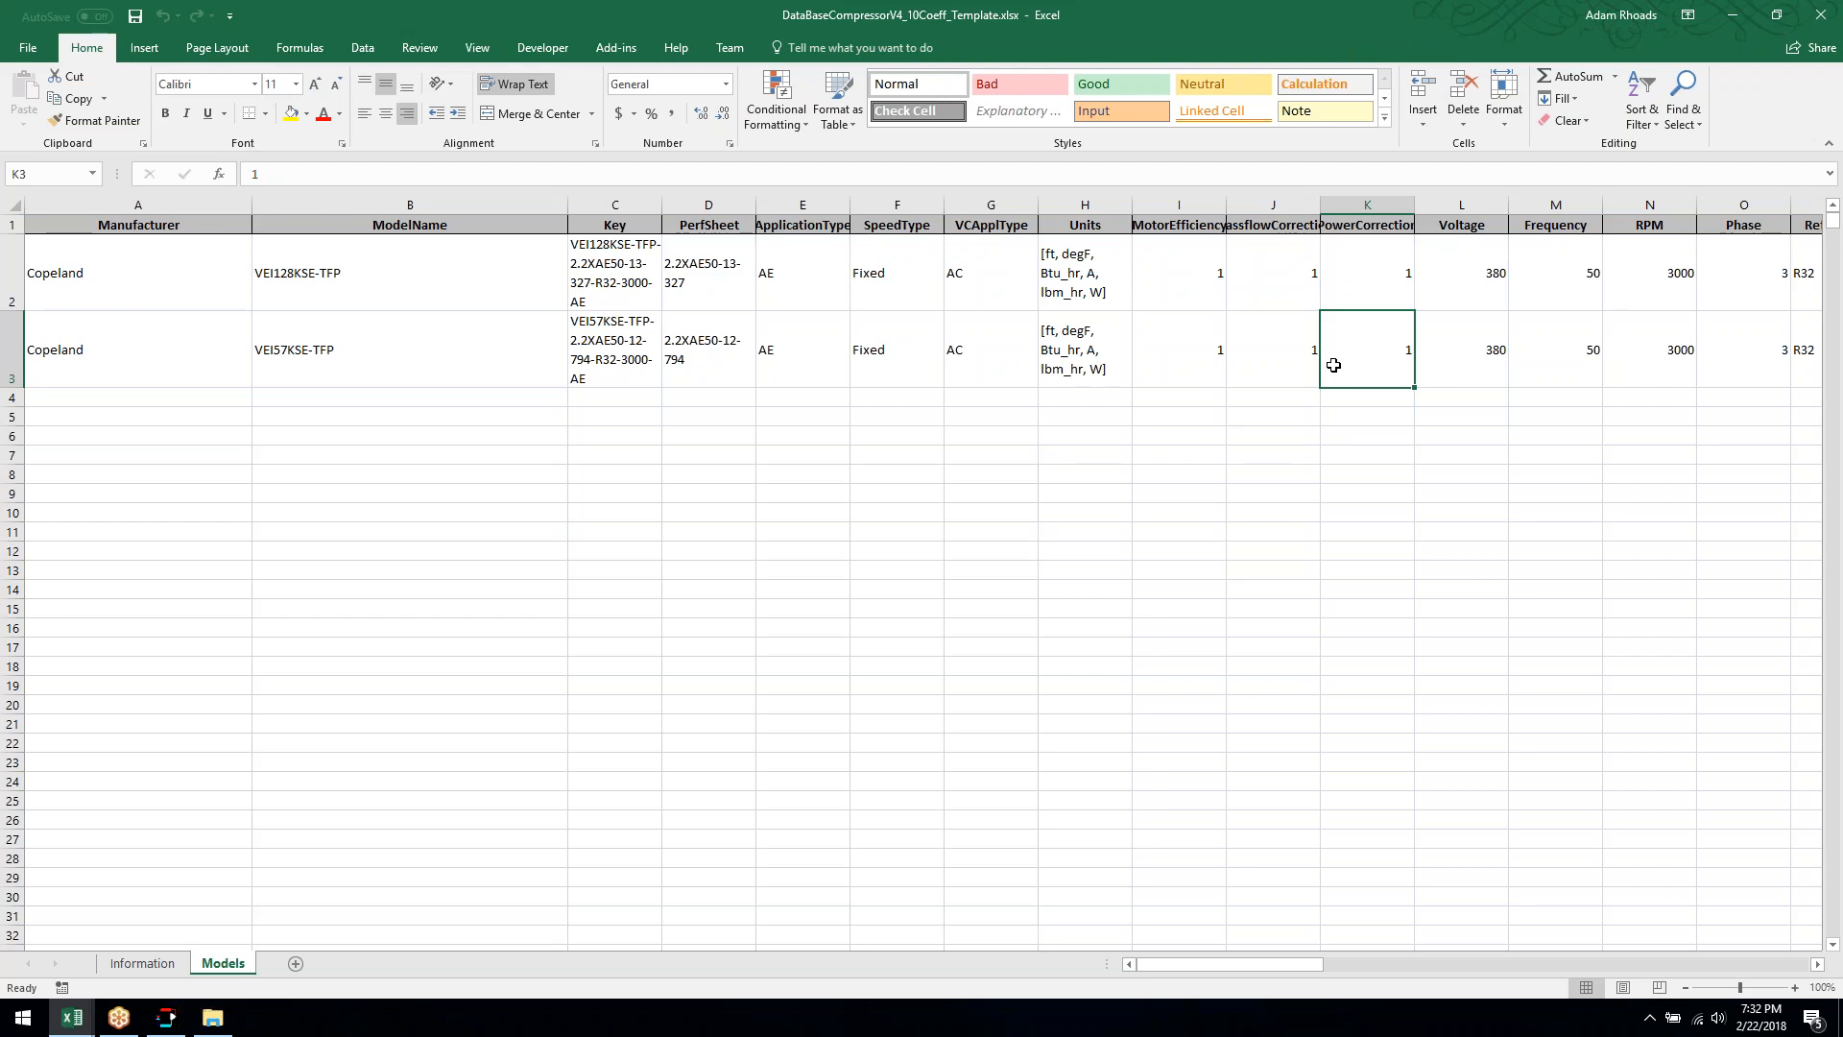
Step: Examine the Voltage, Frequency, Phase and Refrigerant entries of the compressor in row 3
drag(1154, 966, 1195, 968)
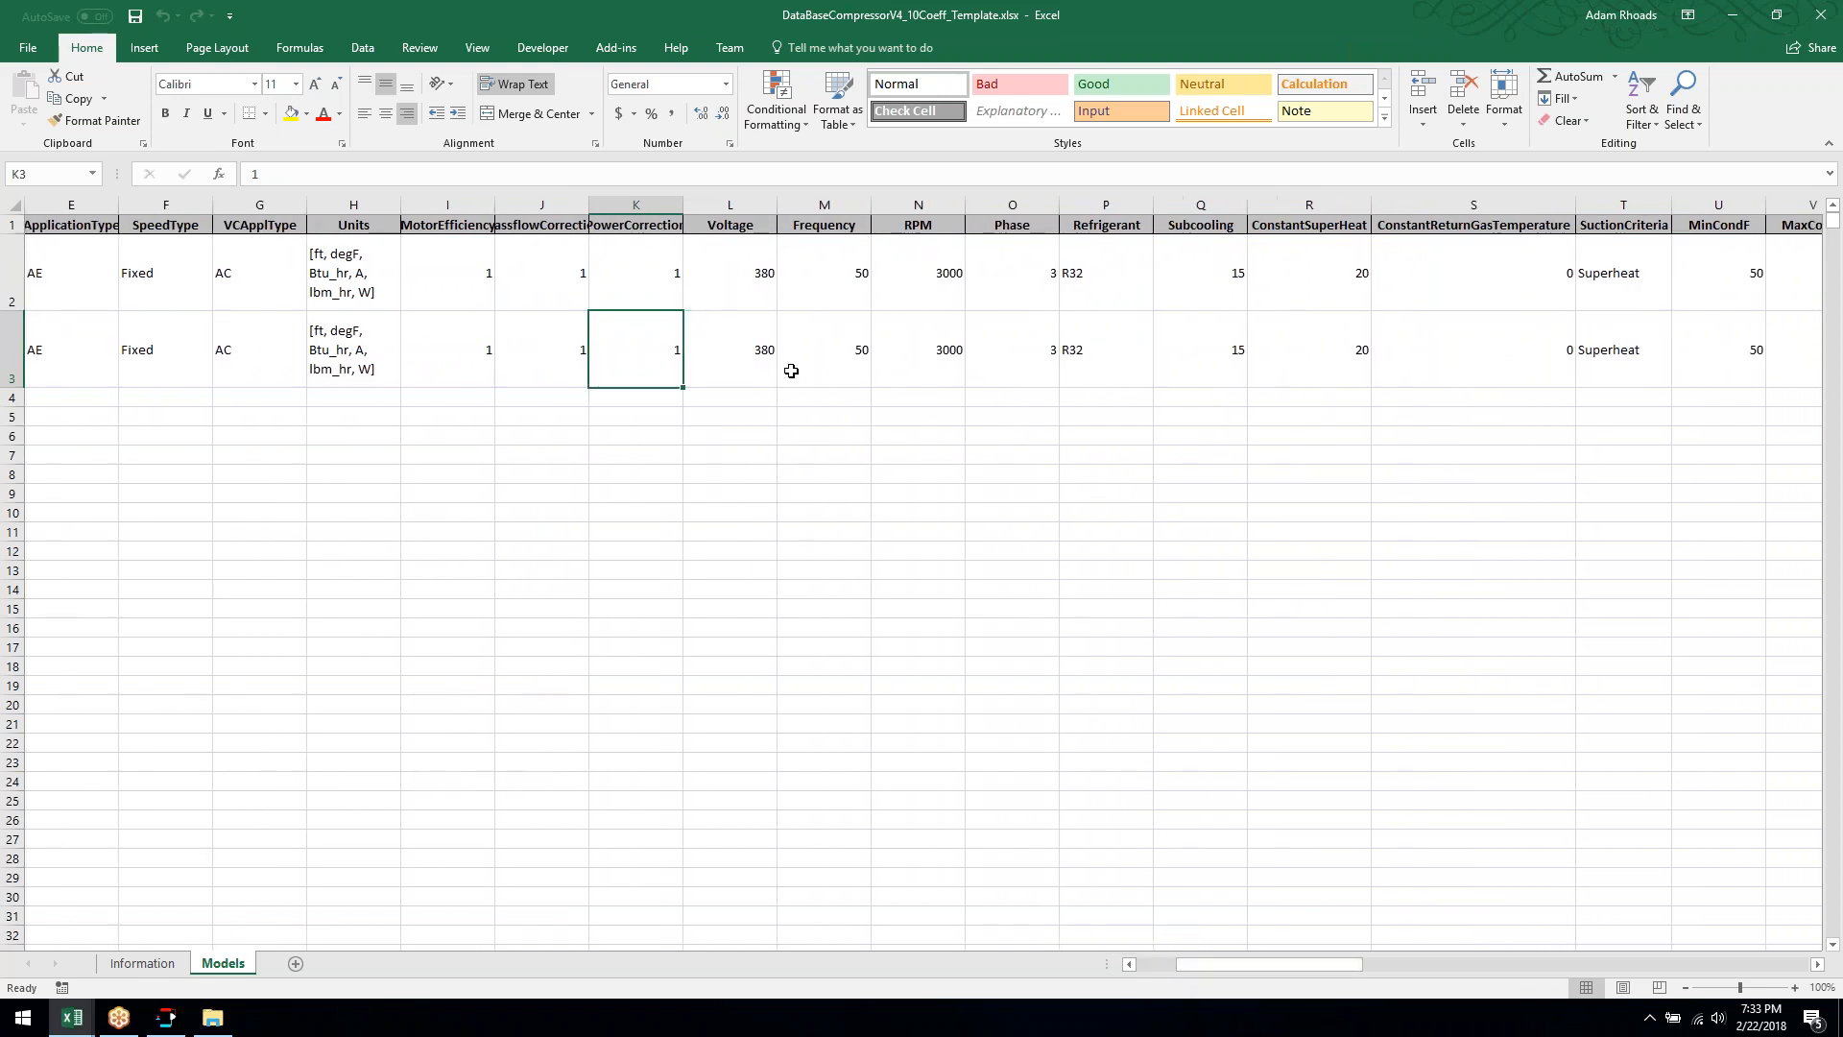
mouse_move(764, 357)
mouse_down()
mouse_move(982, 370)
mouse_move(756, 349)
mouse_up()
click(839, 345)
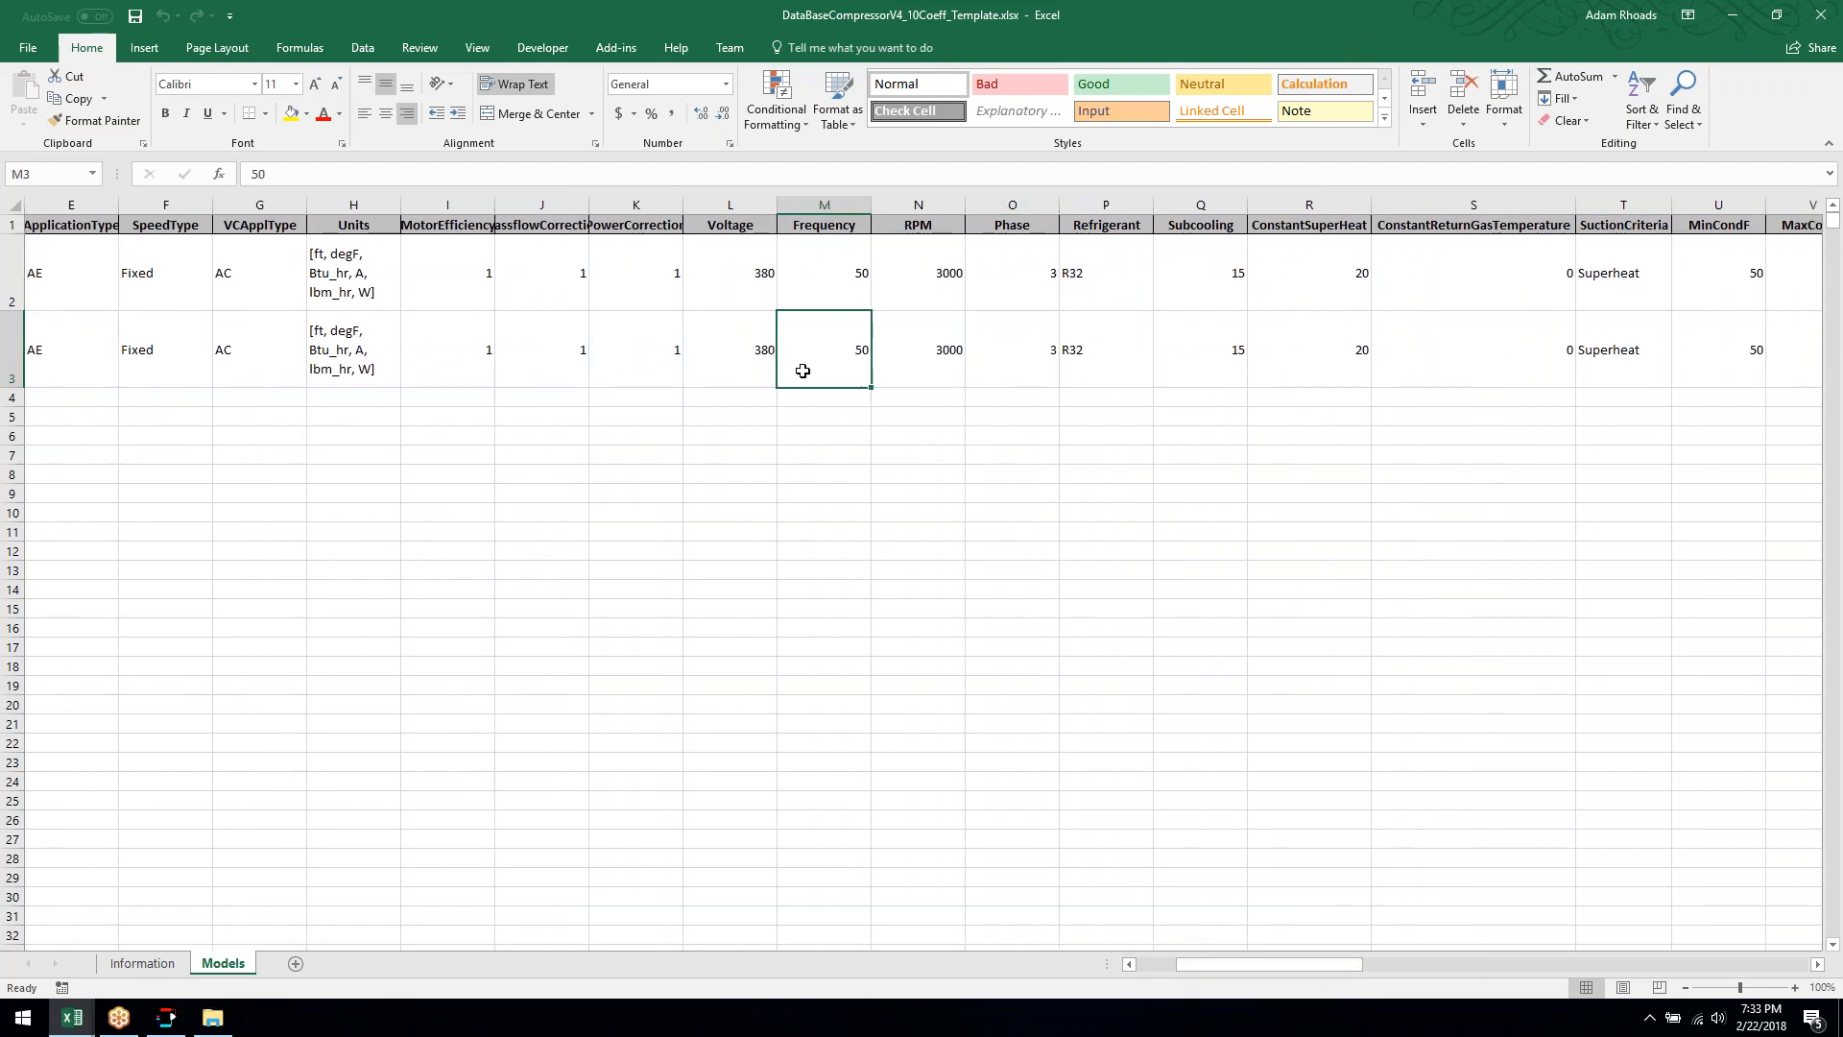
click(732, 354)
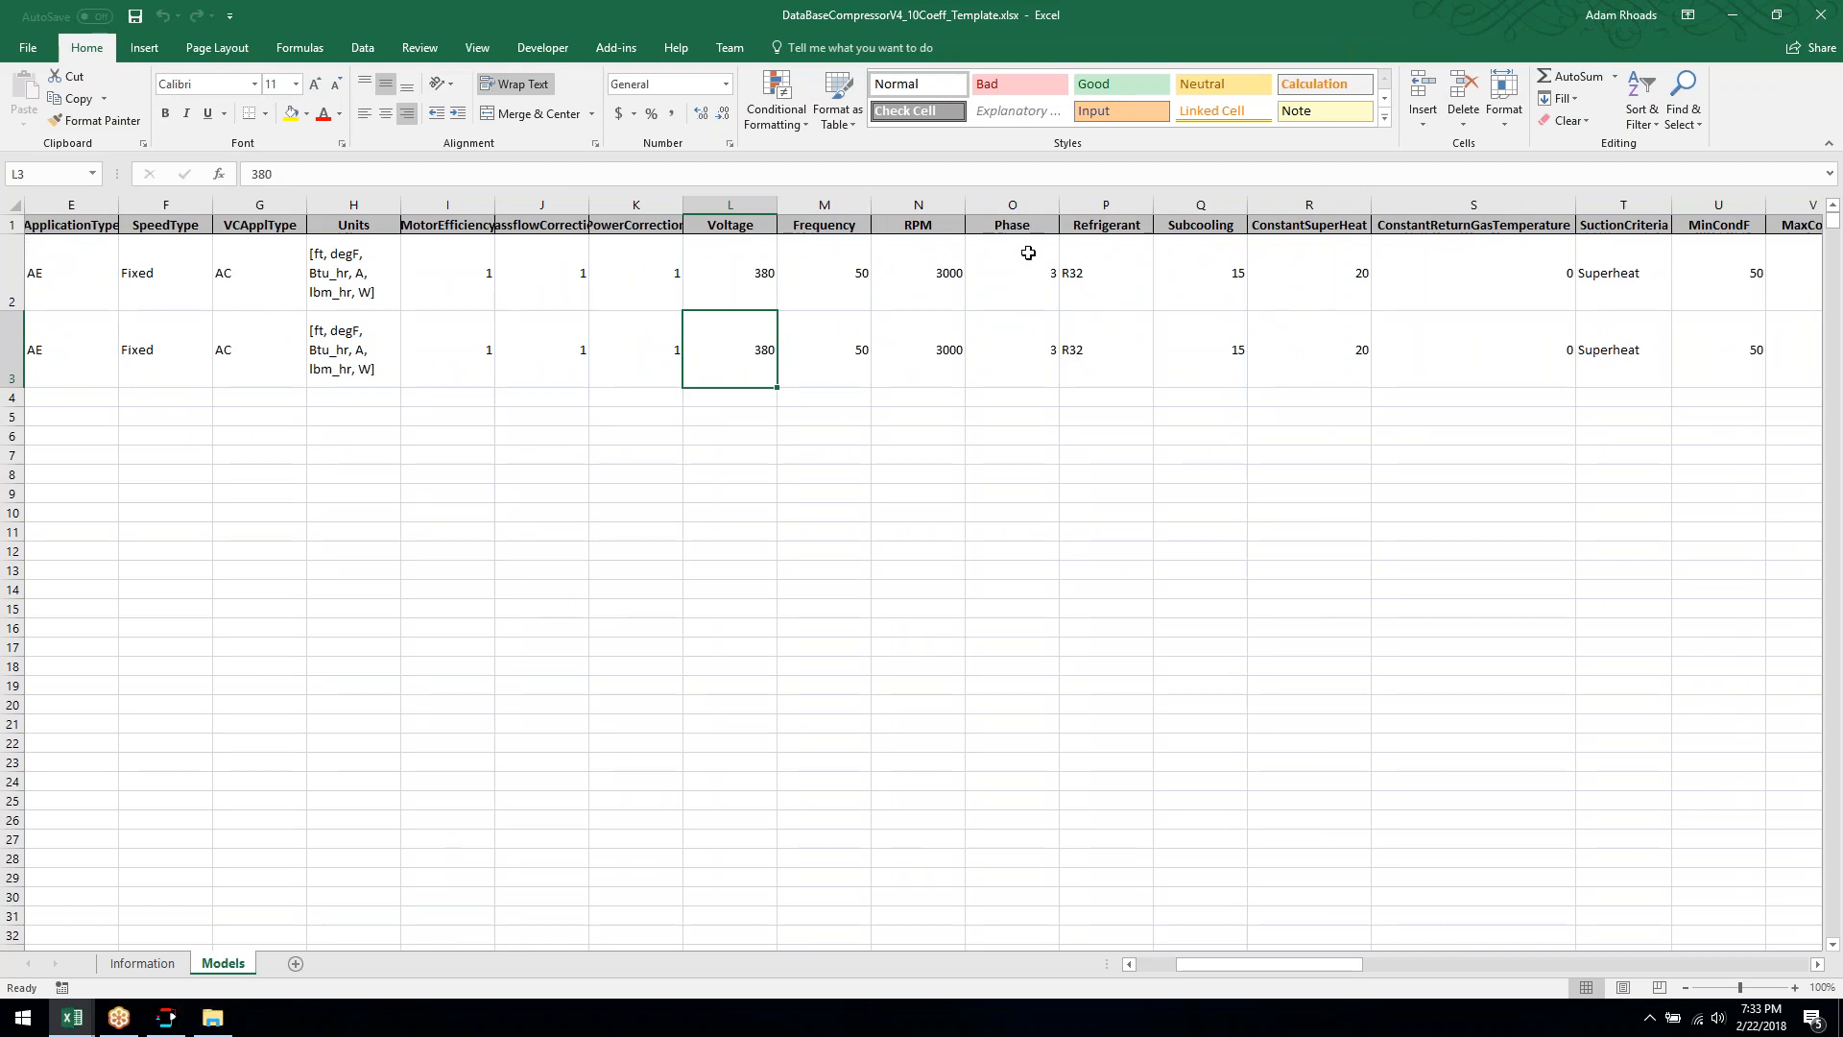
click(1032, 342)
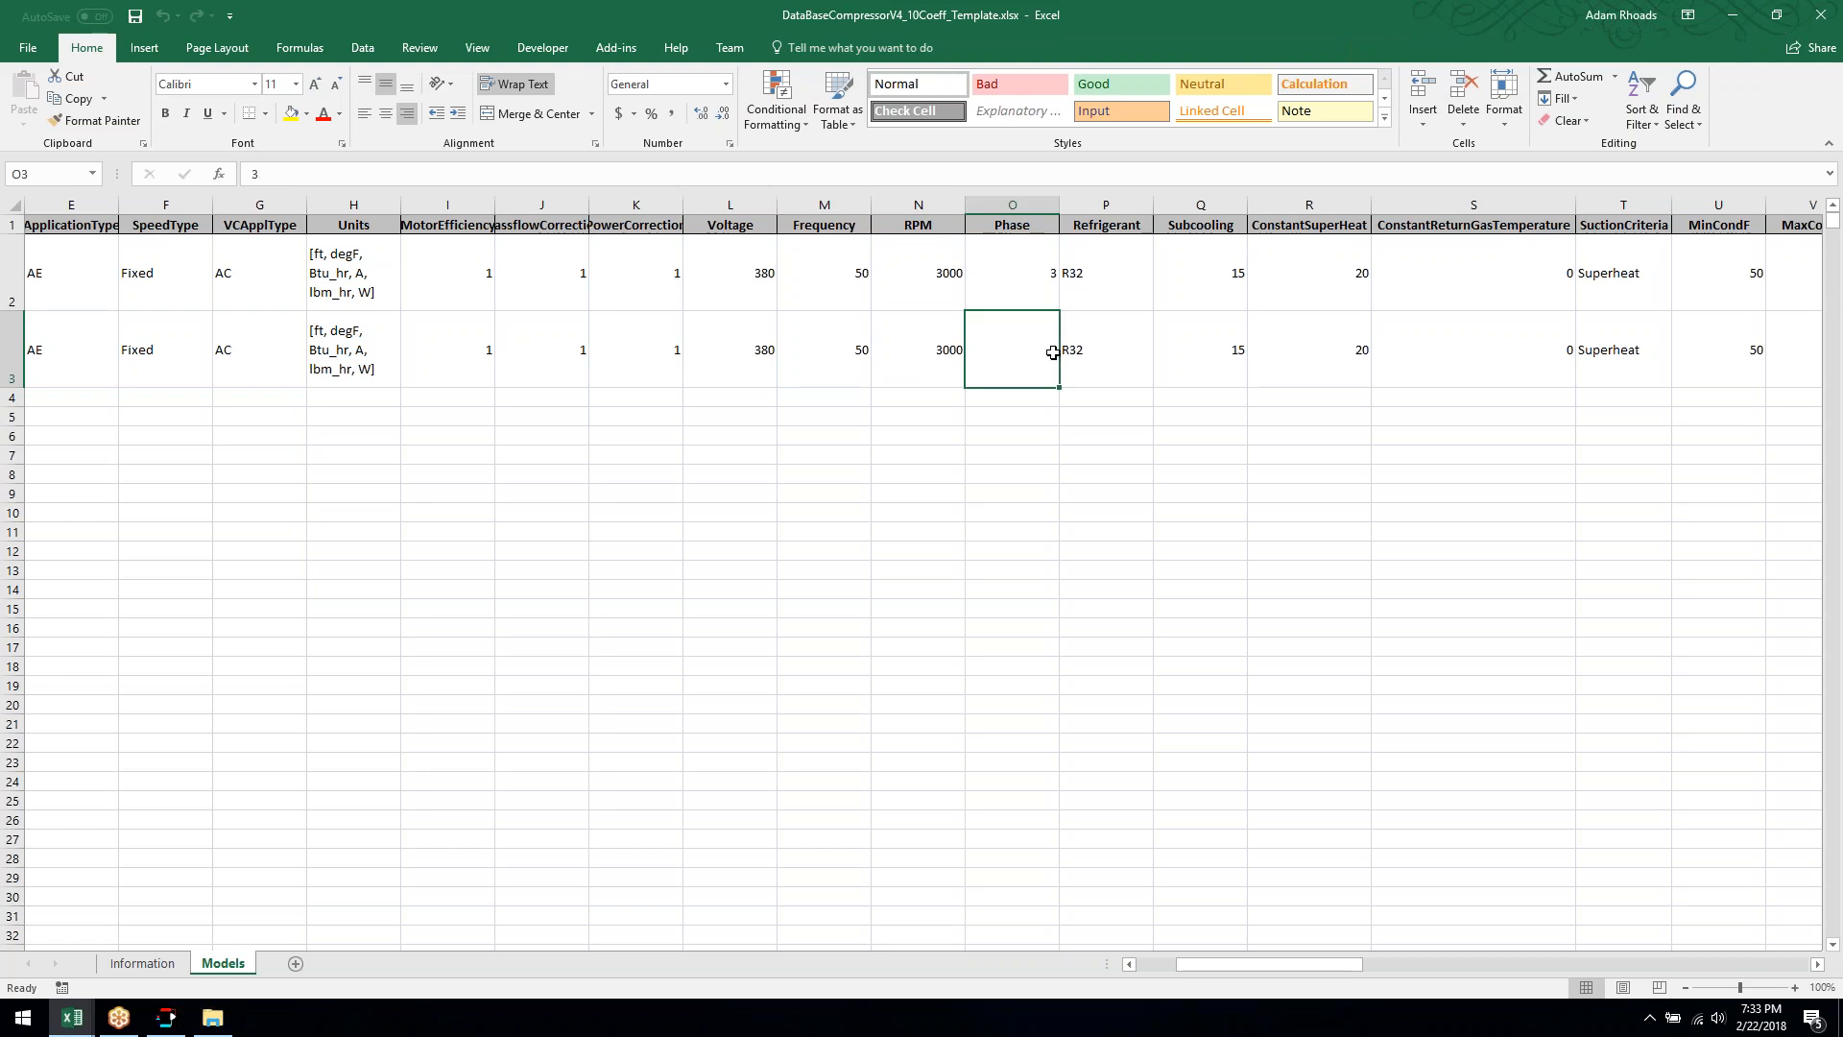
click(1101, 348)
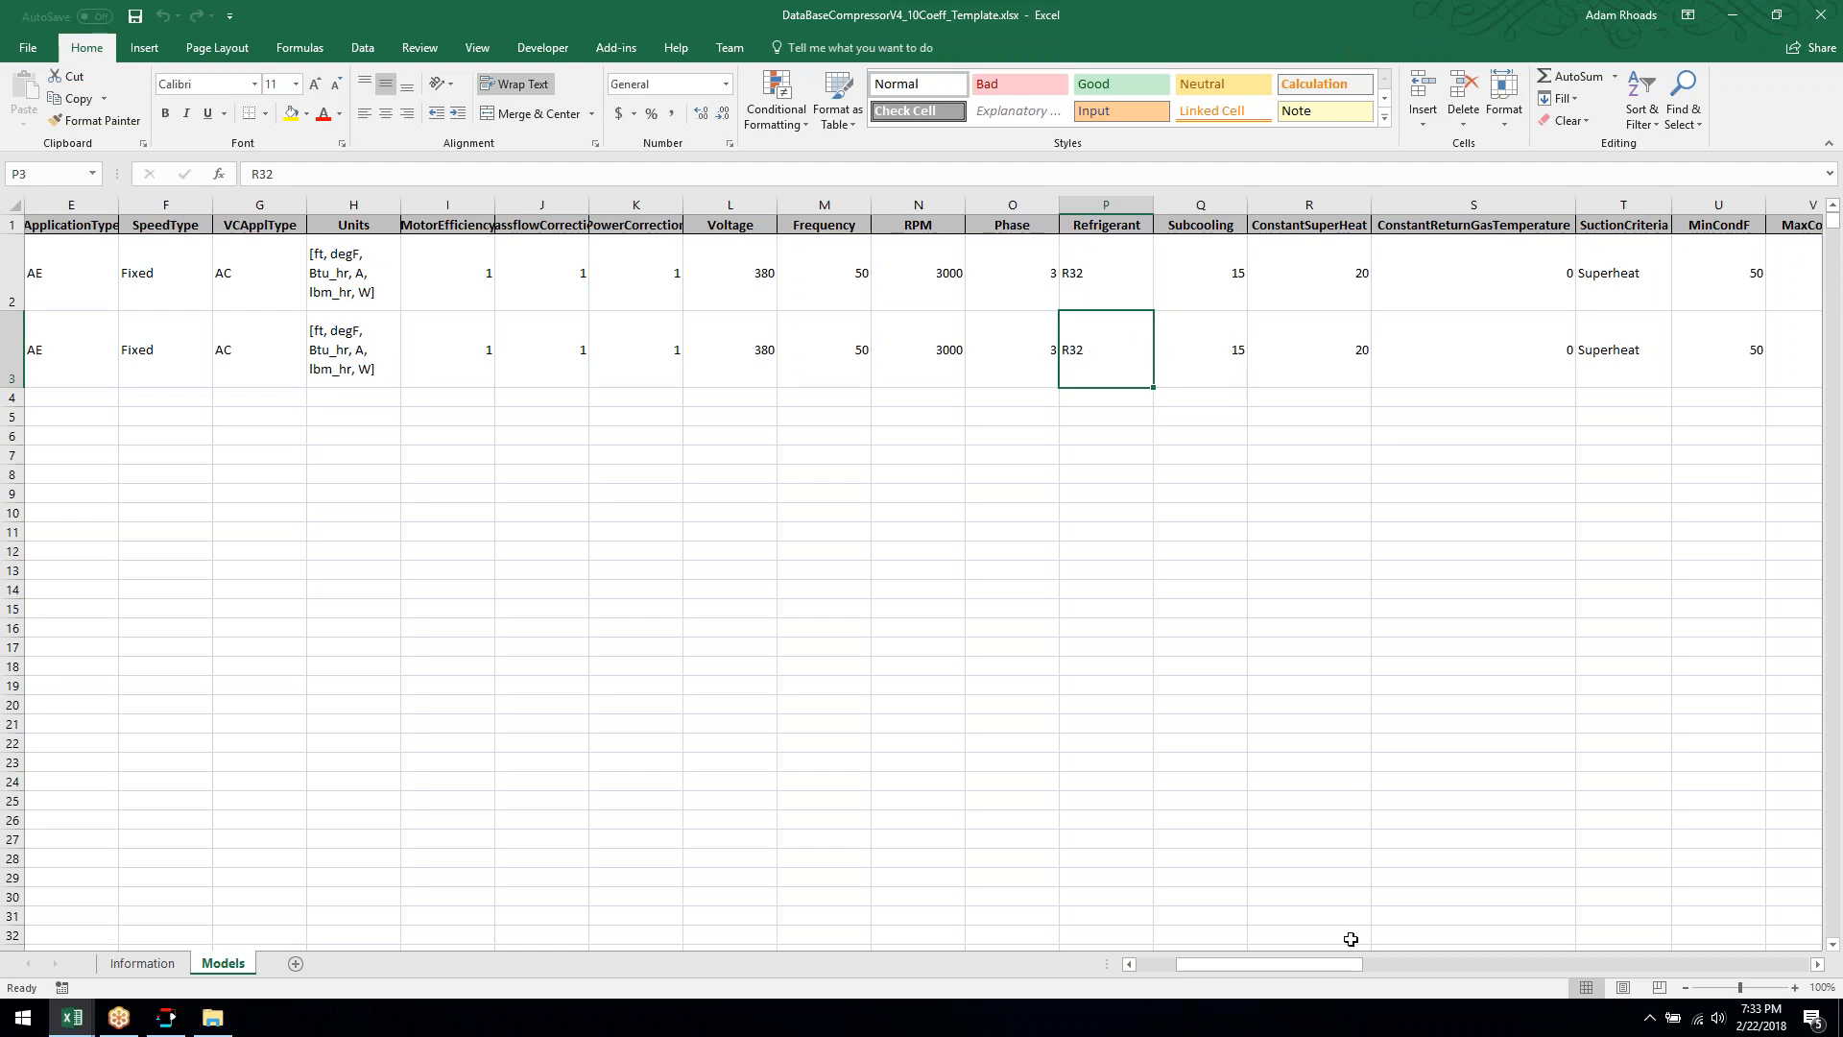
Step: Review the columns from Subcooling to LastModifiedTS and examine the CCoeff1 to CCoeff10 coefficients in row 3
drag(1318, 972, 1432, 1001)
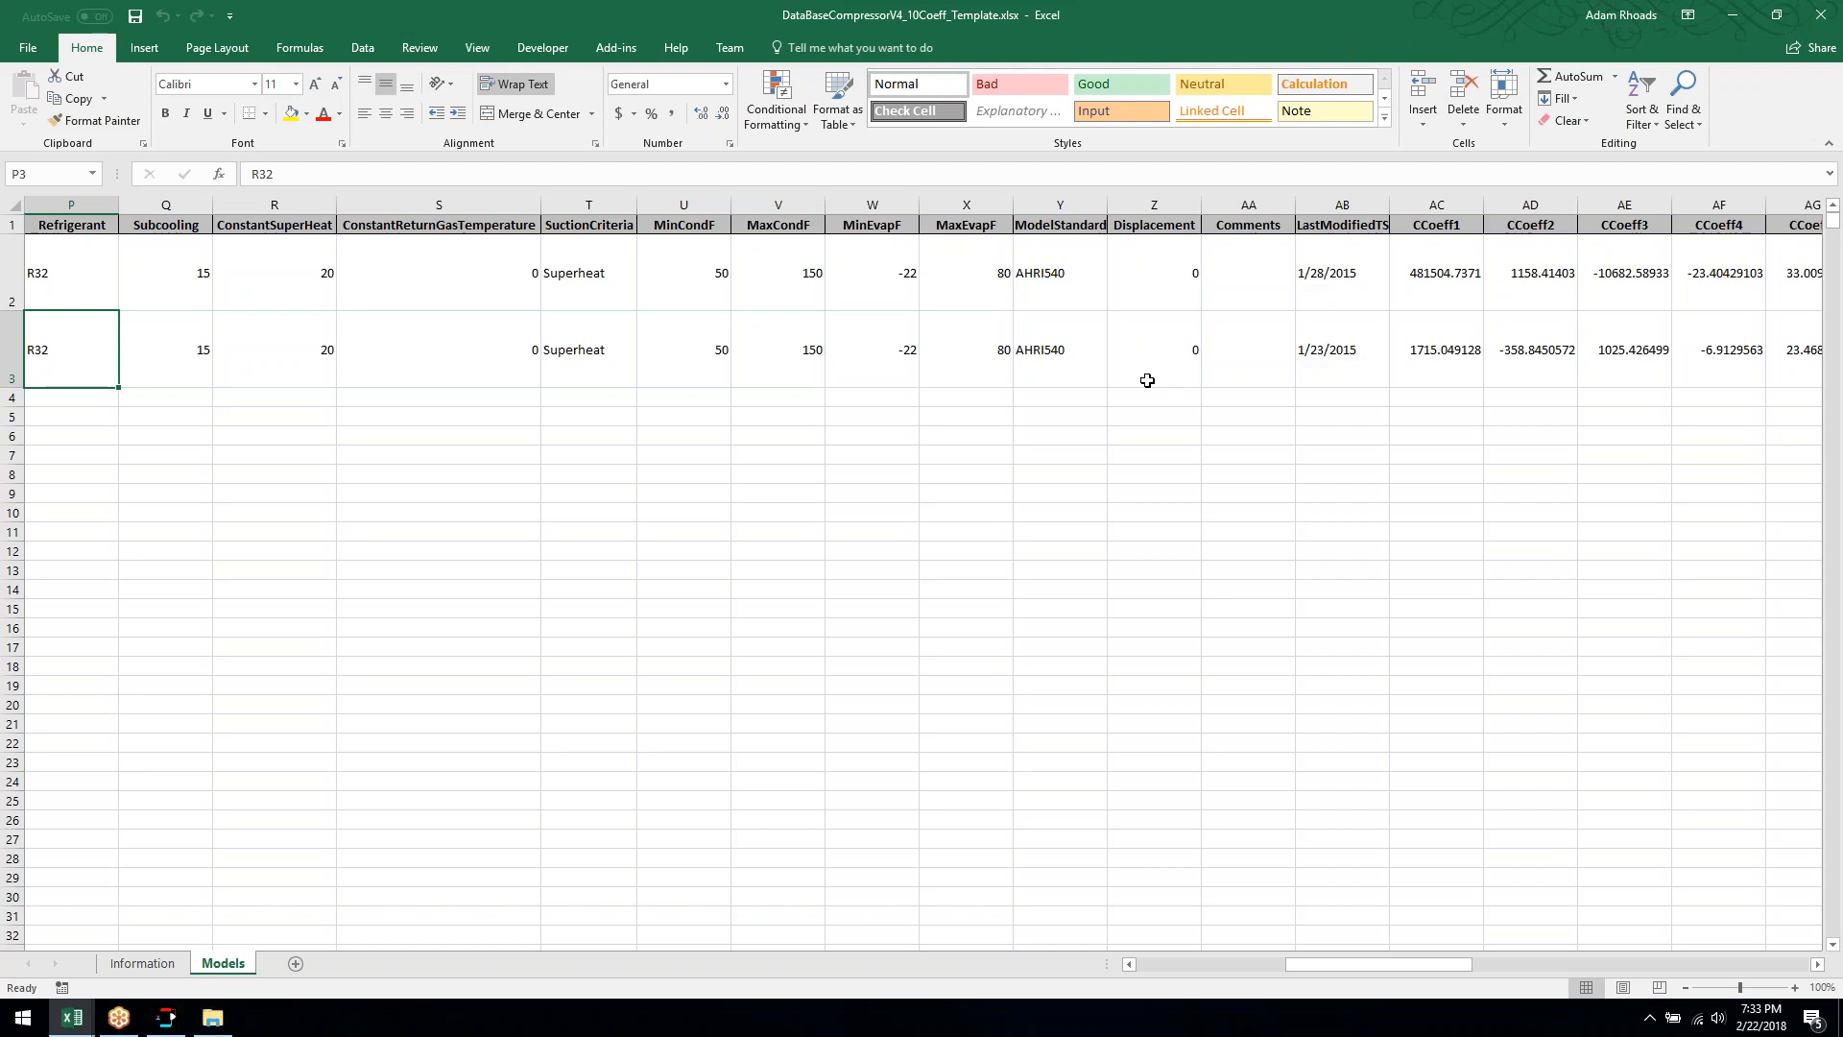
drag(1392, 970, 1446, 968)
drag(269, 321, 1078, 358)
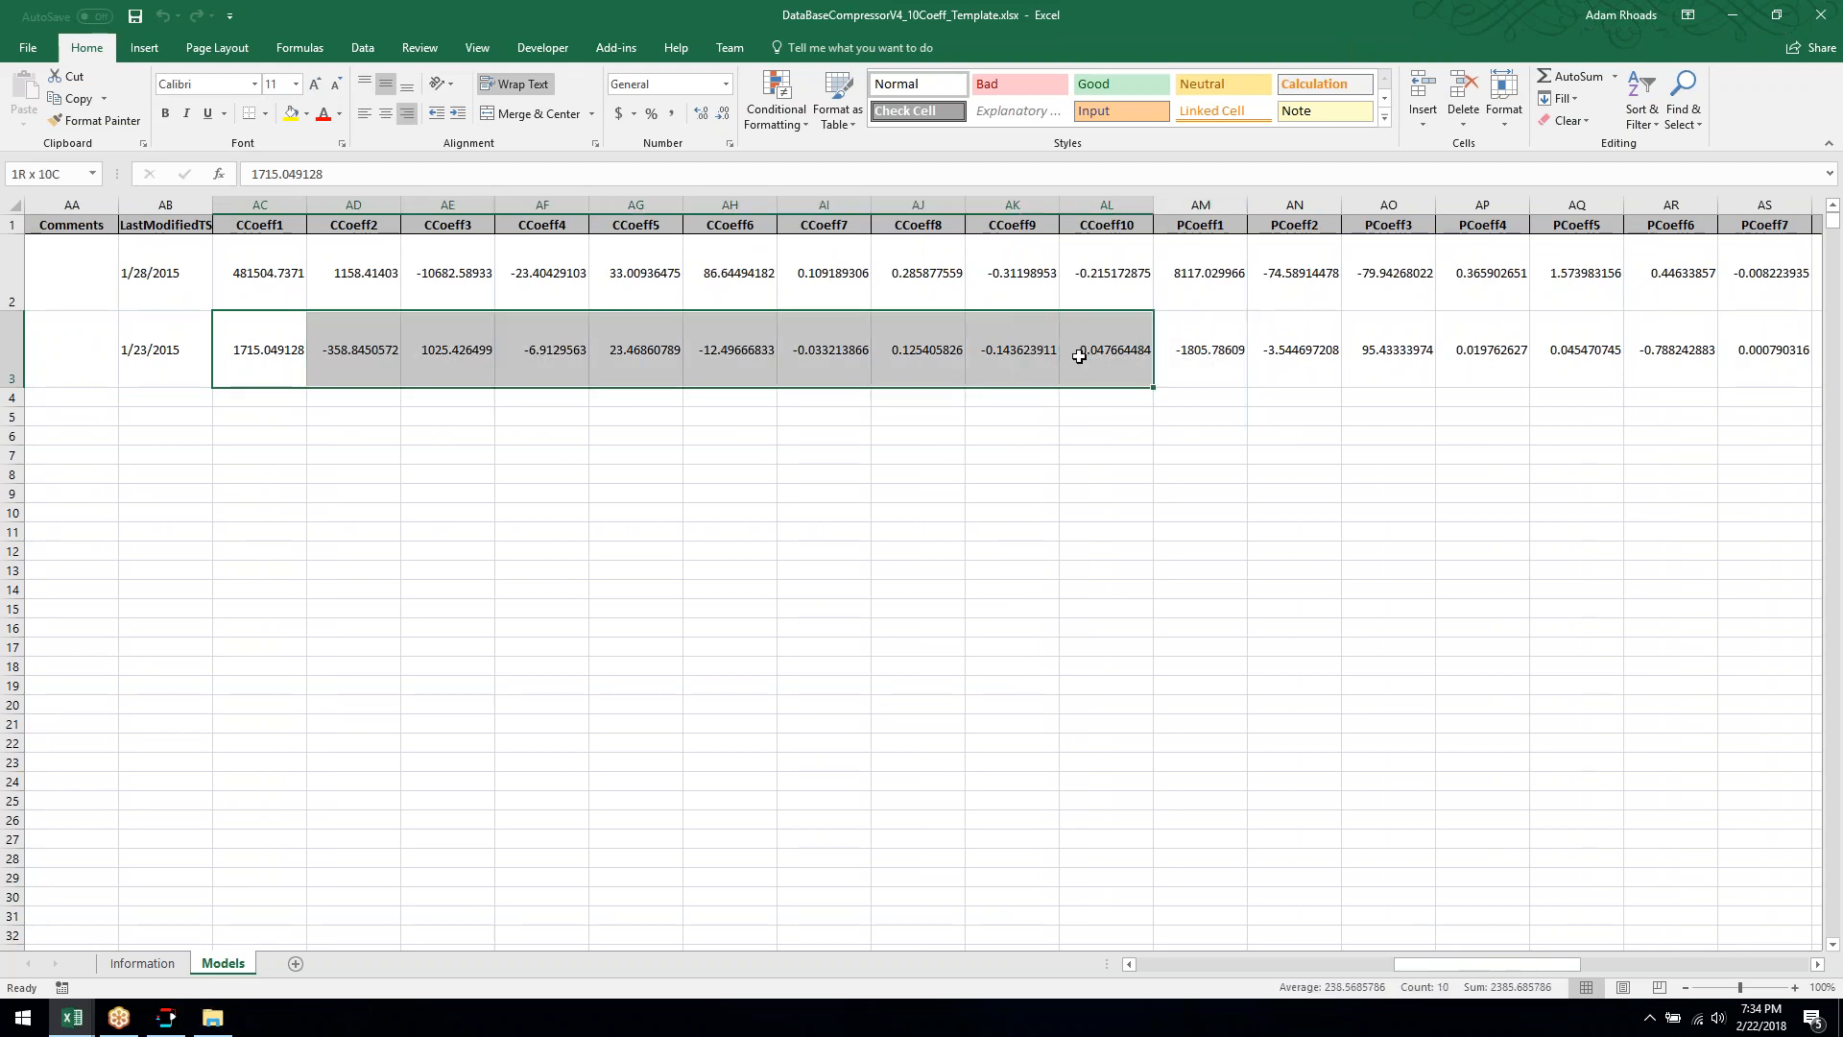
click(1174, 362)
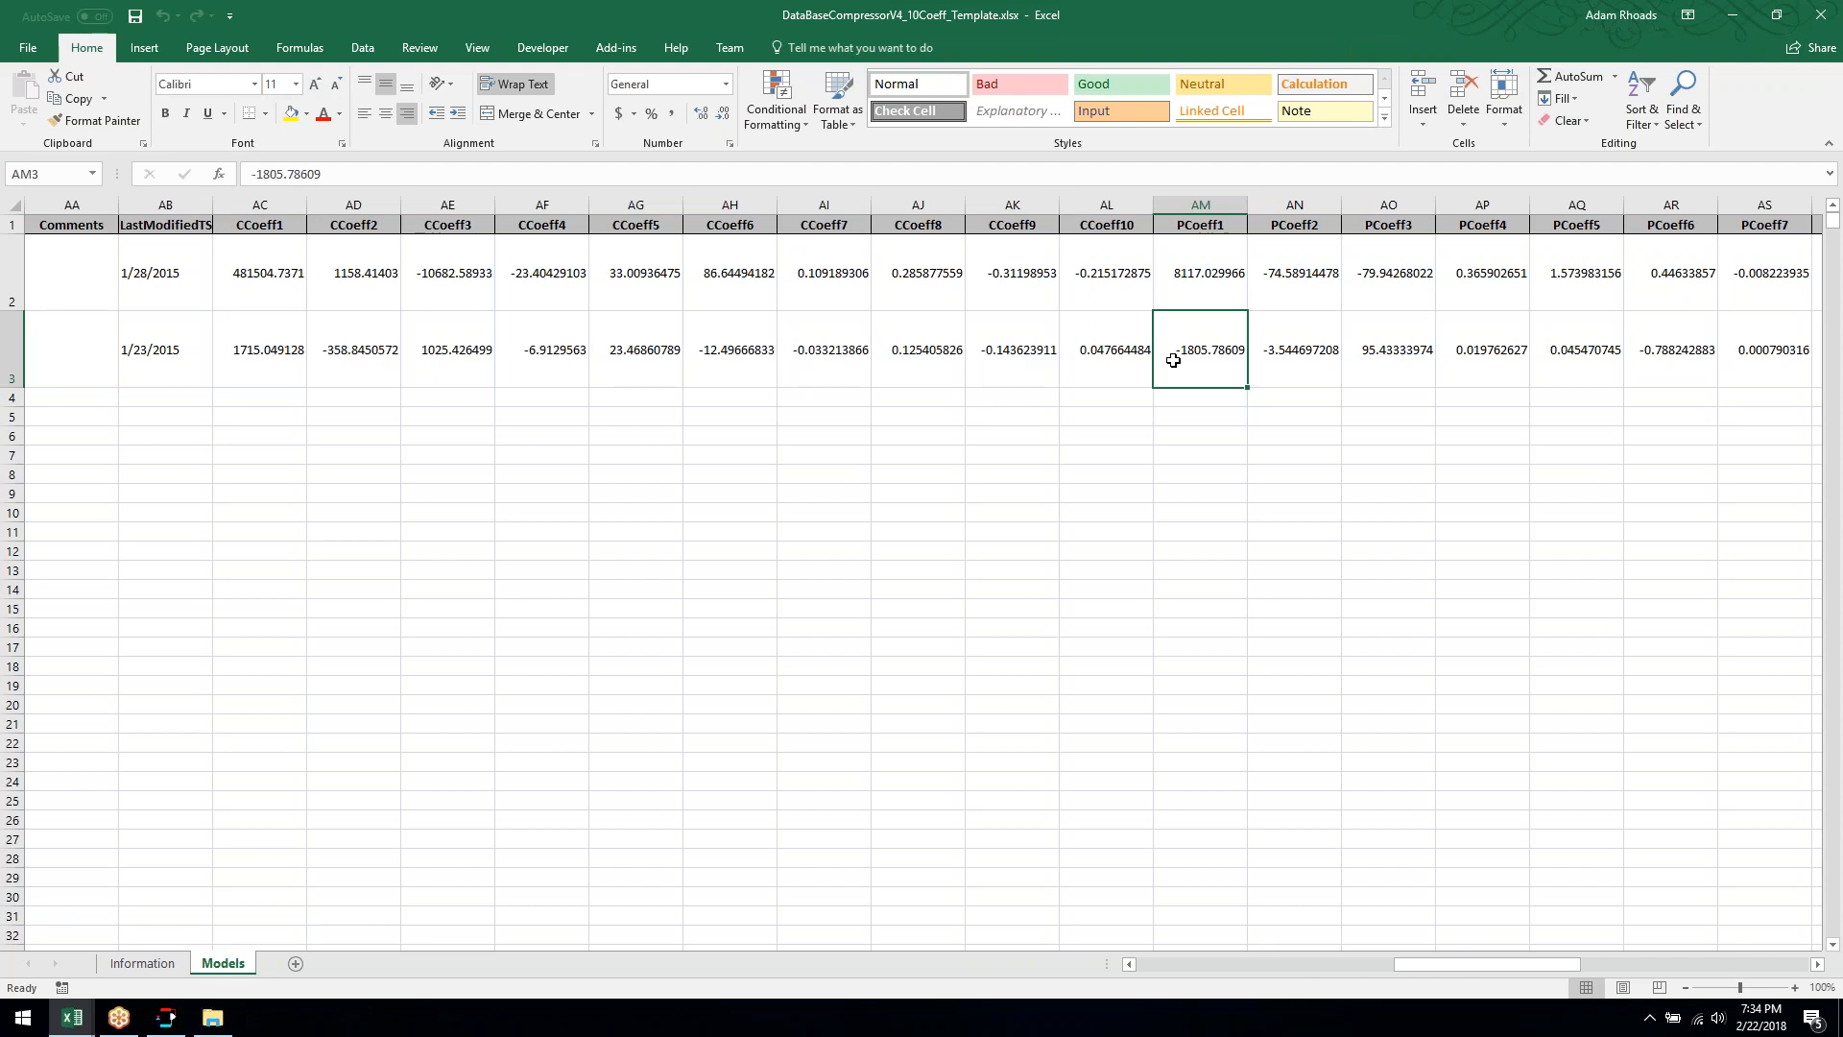
drag(245, 344, 1140, 334)
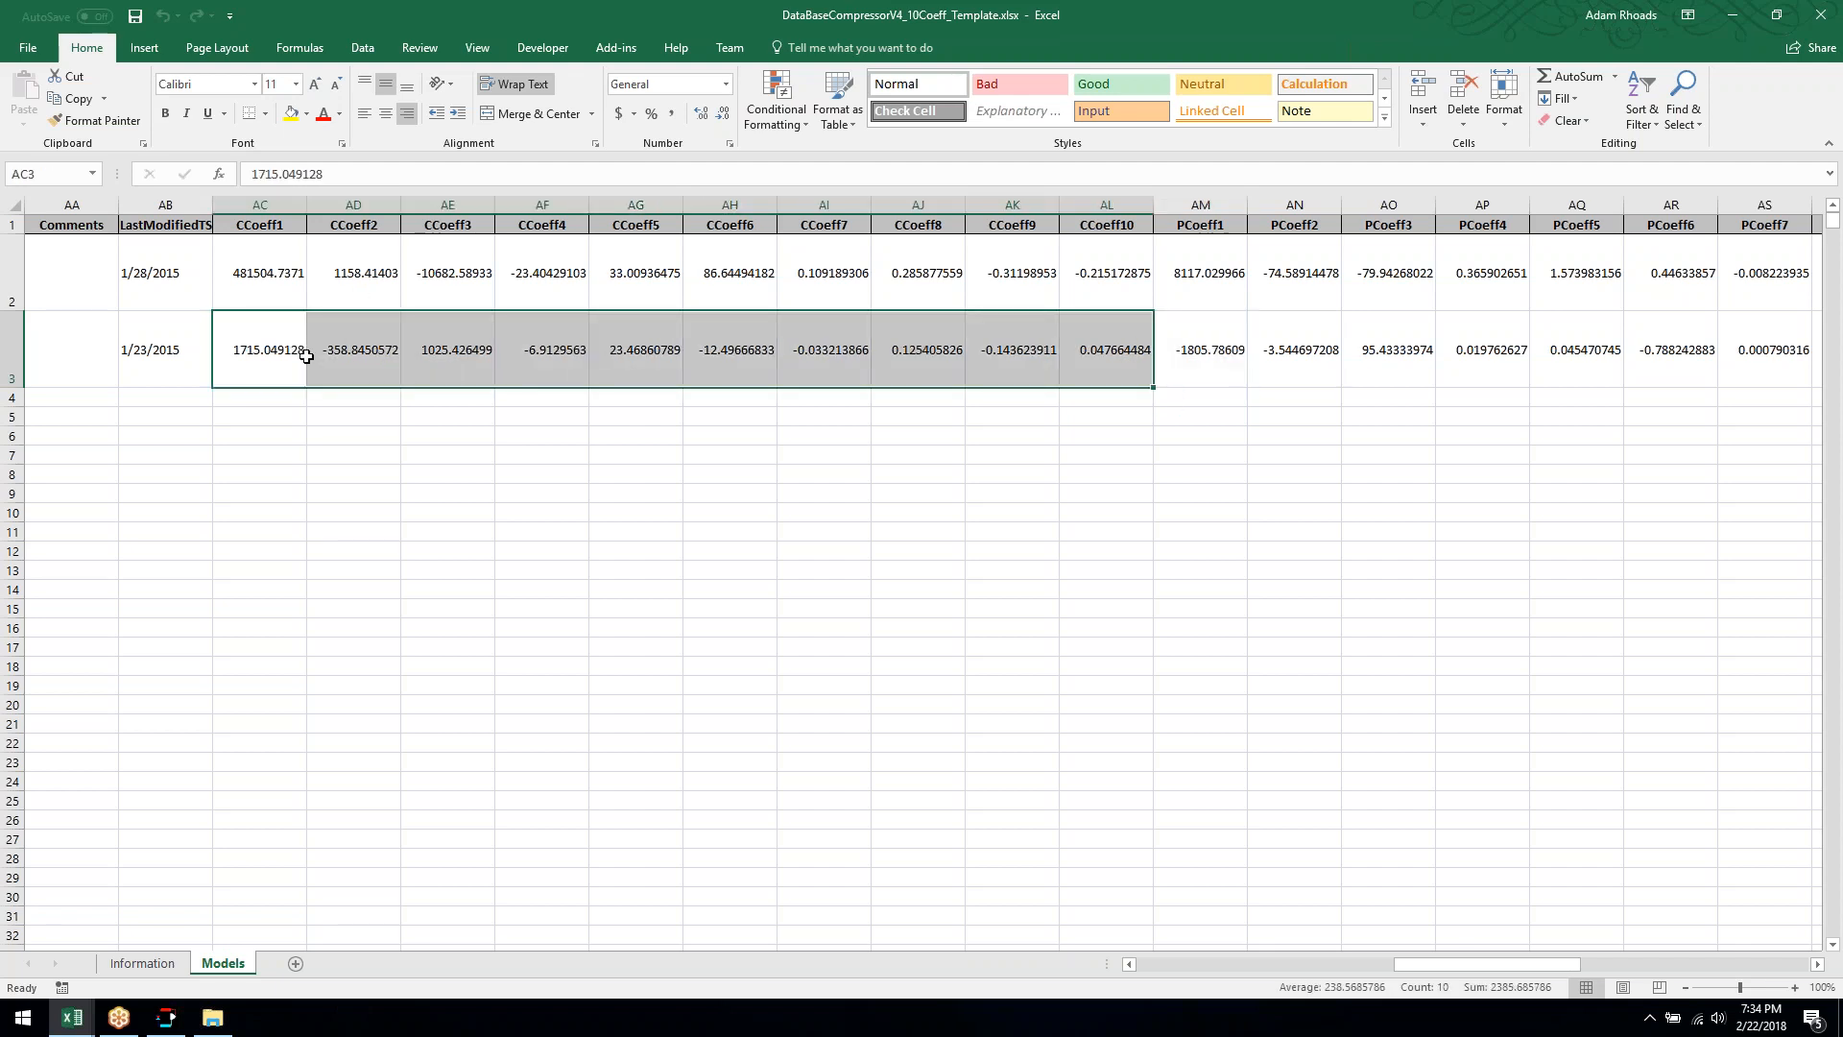
Step: Examine the PCoeff, ACoeff and MCoeff coefficient sets, numbered 1 to 10, in row 3
drag(1414, 964, 1513, 970)
drag(261, 350, 1100, 350)
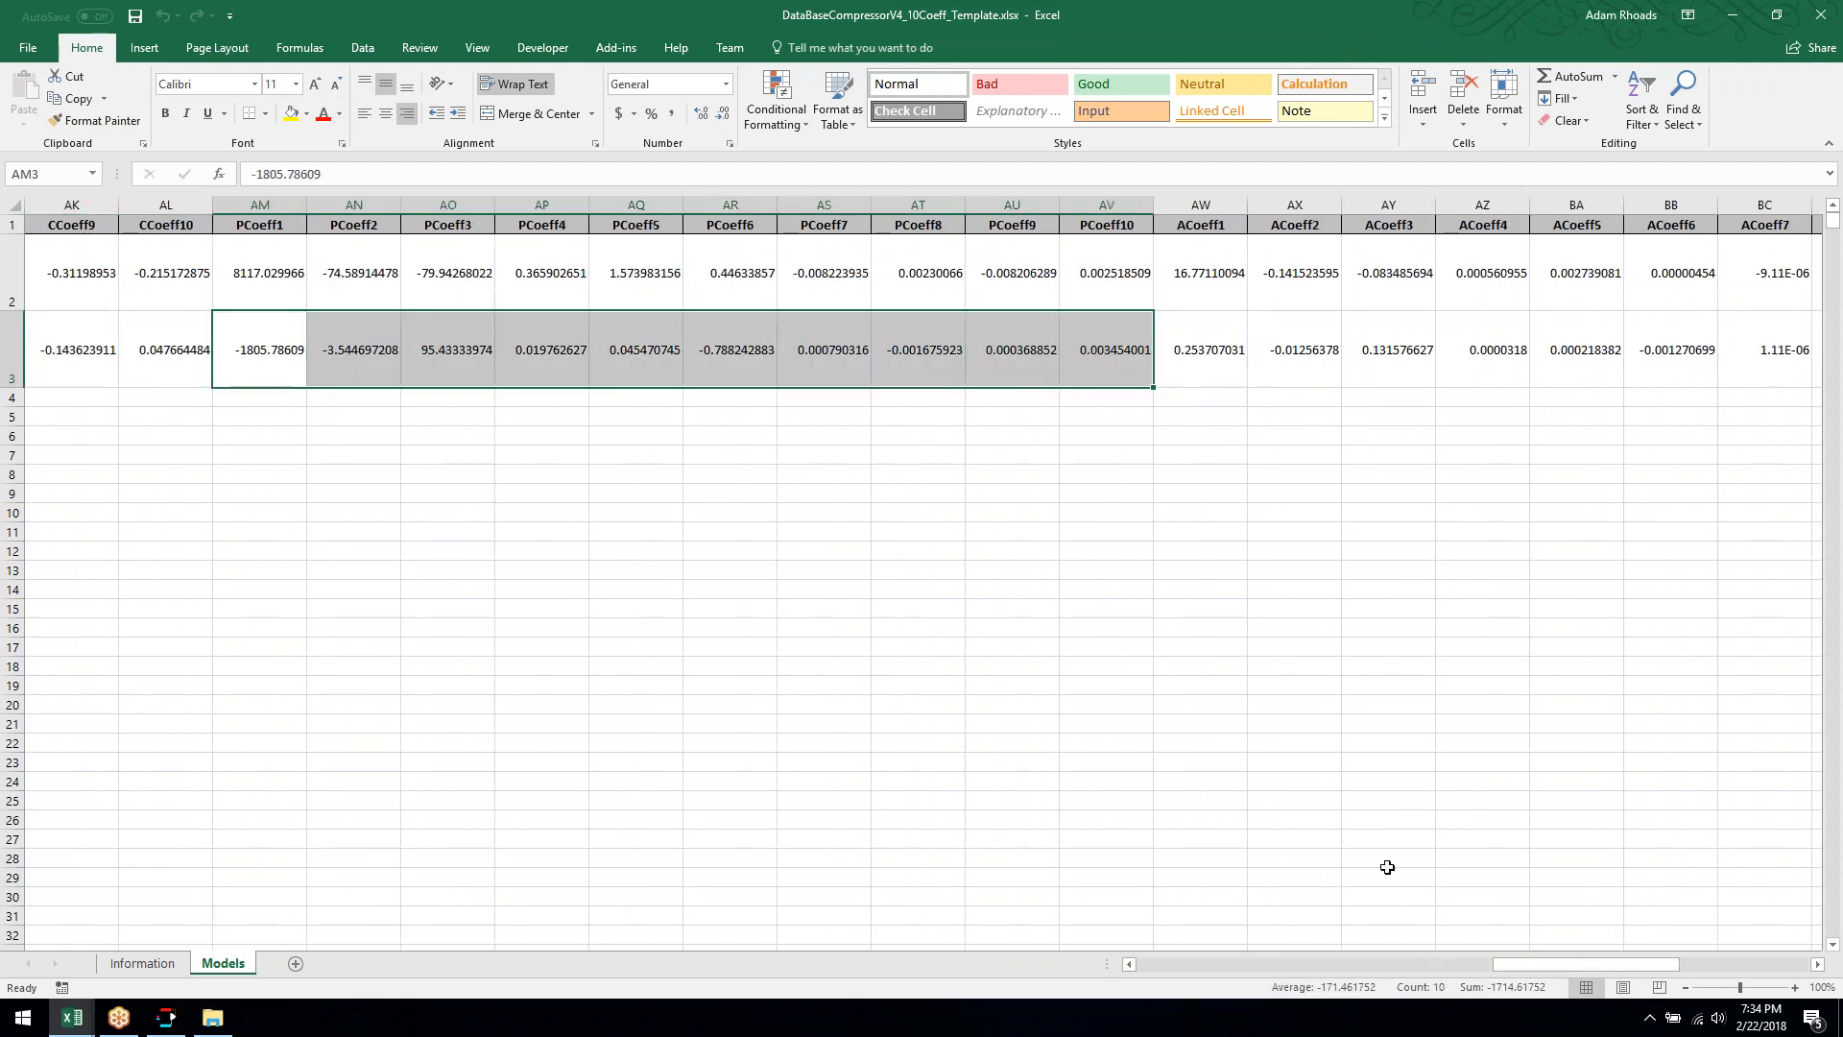
drag(1554, 969, 1645, 960)
drag(248, 363, 1100, 357)
drag(1654, 968, 1770, 976)
drag(917, 365, 1743, 377)
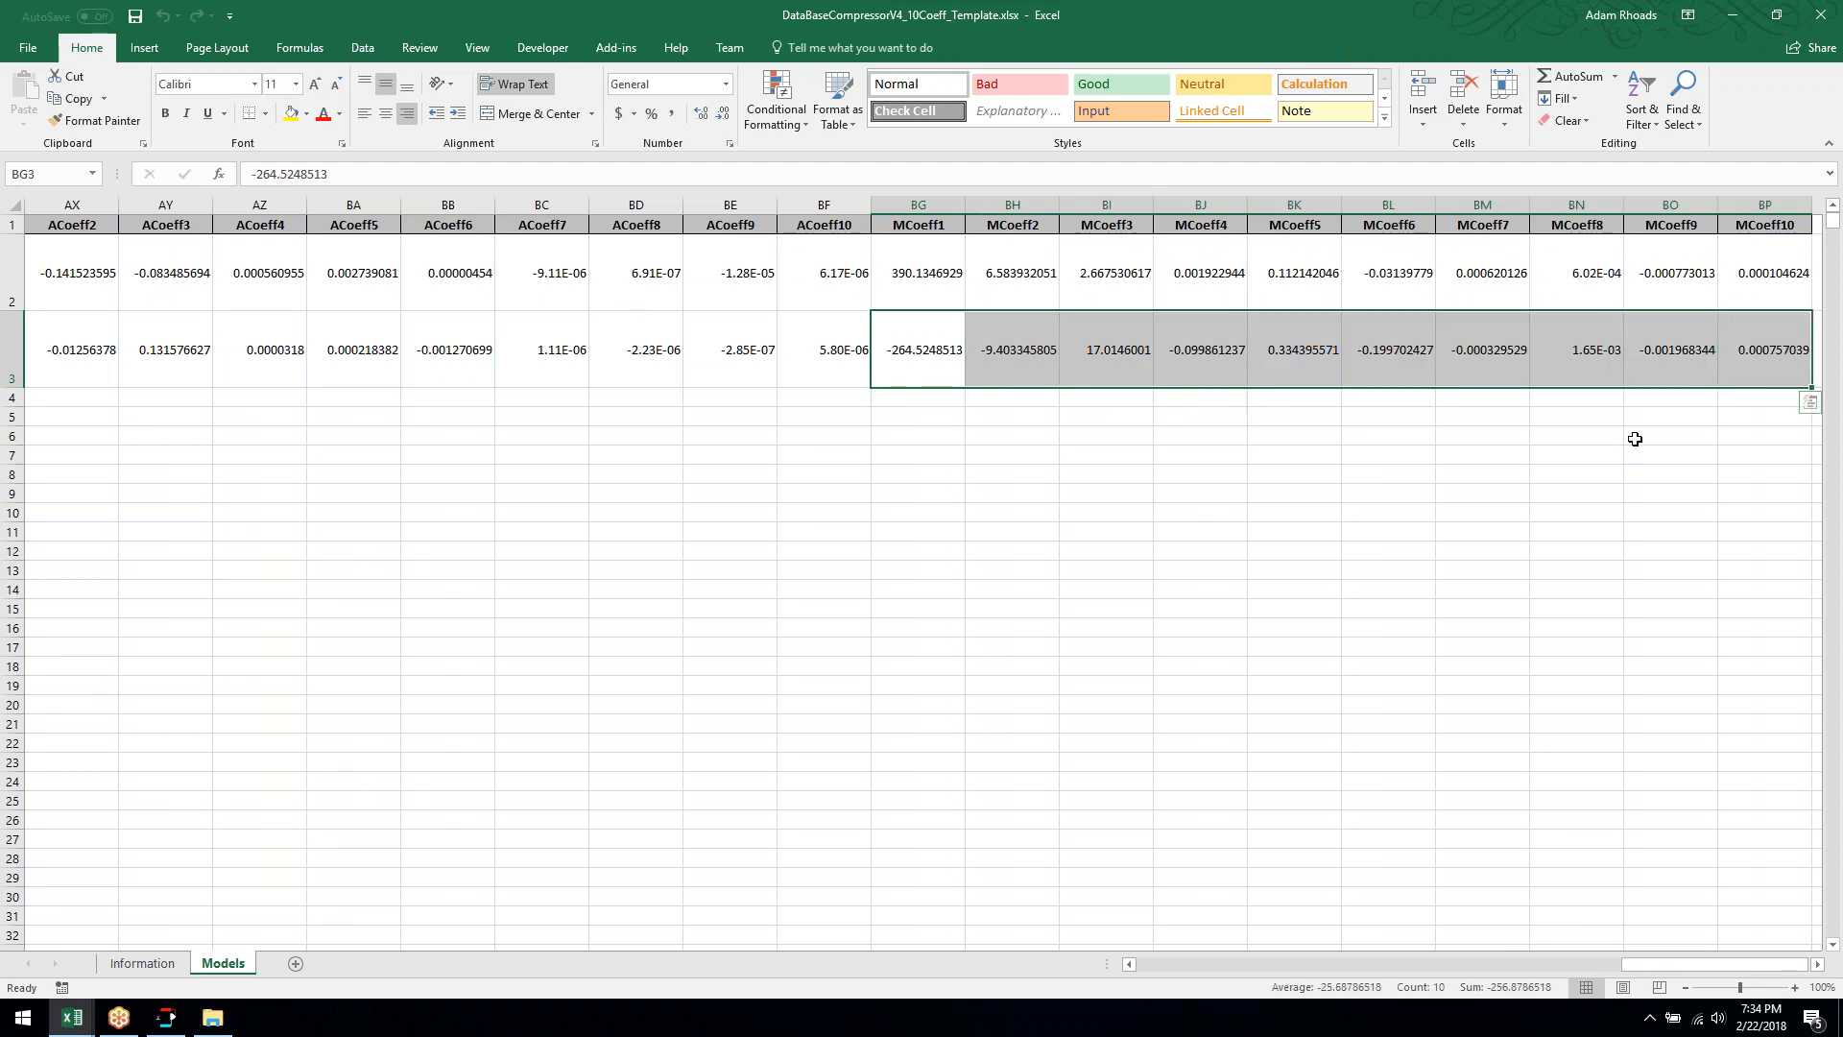
Step: Copy the whole VEI57KSE-TFP compressor row 3 and paste it into row 4
drag(1661, 966, 1161, 964)
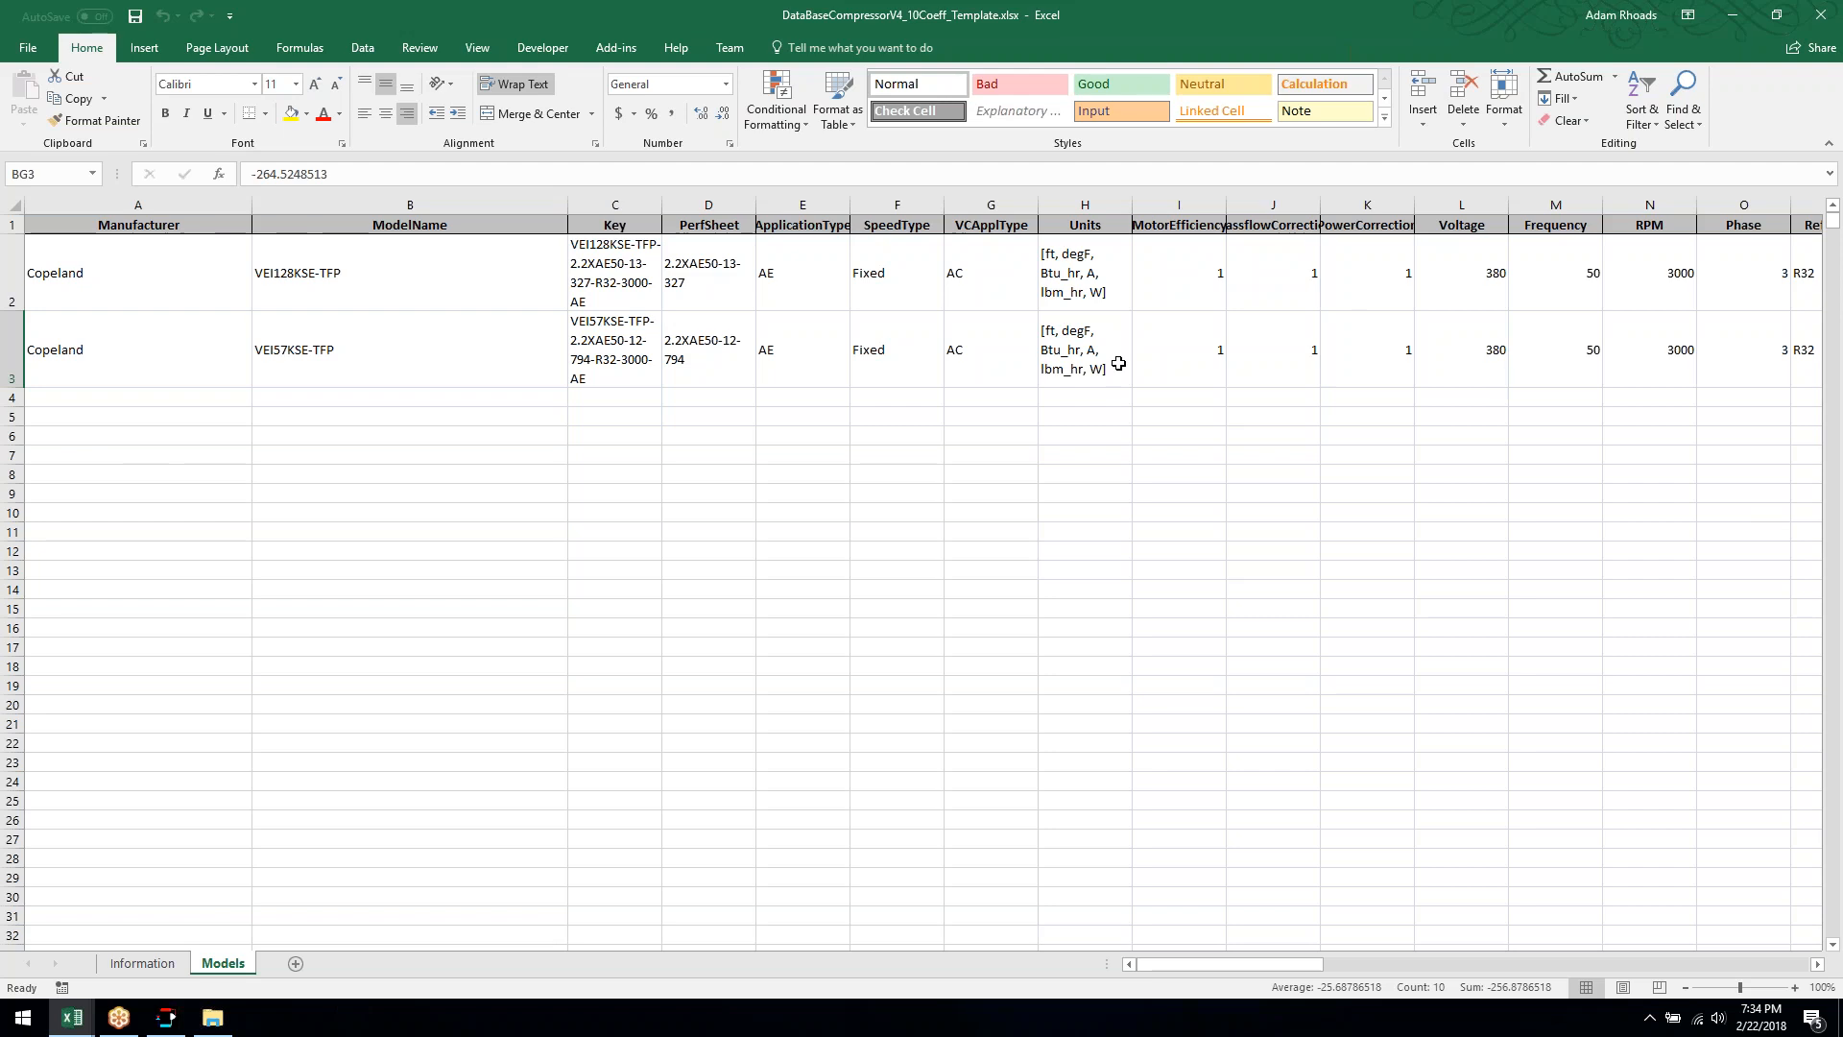
click(14, 347)
key(ctrl+c)
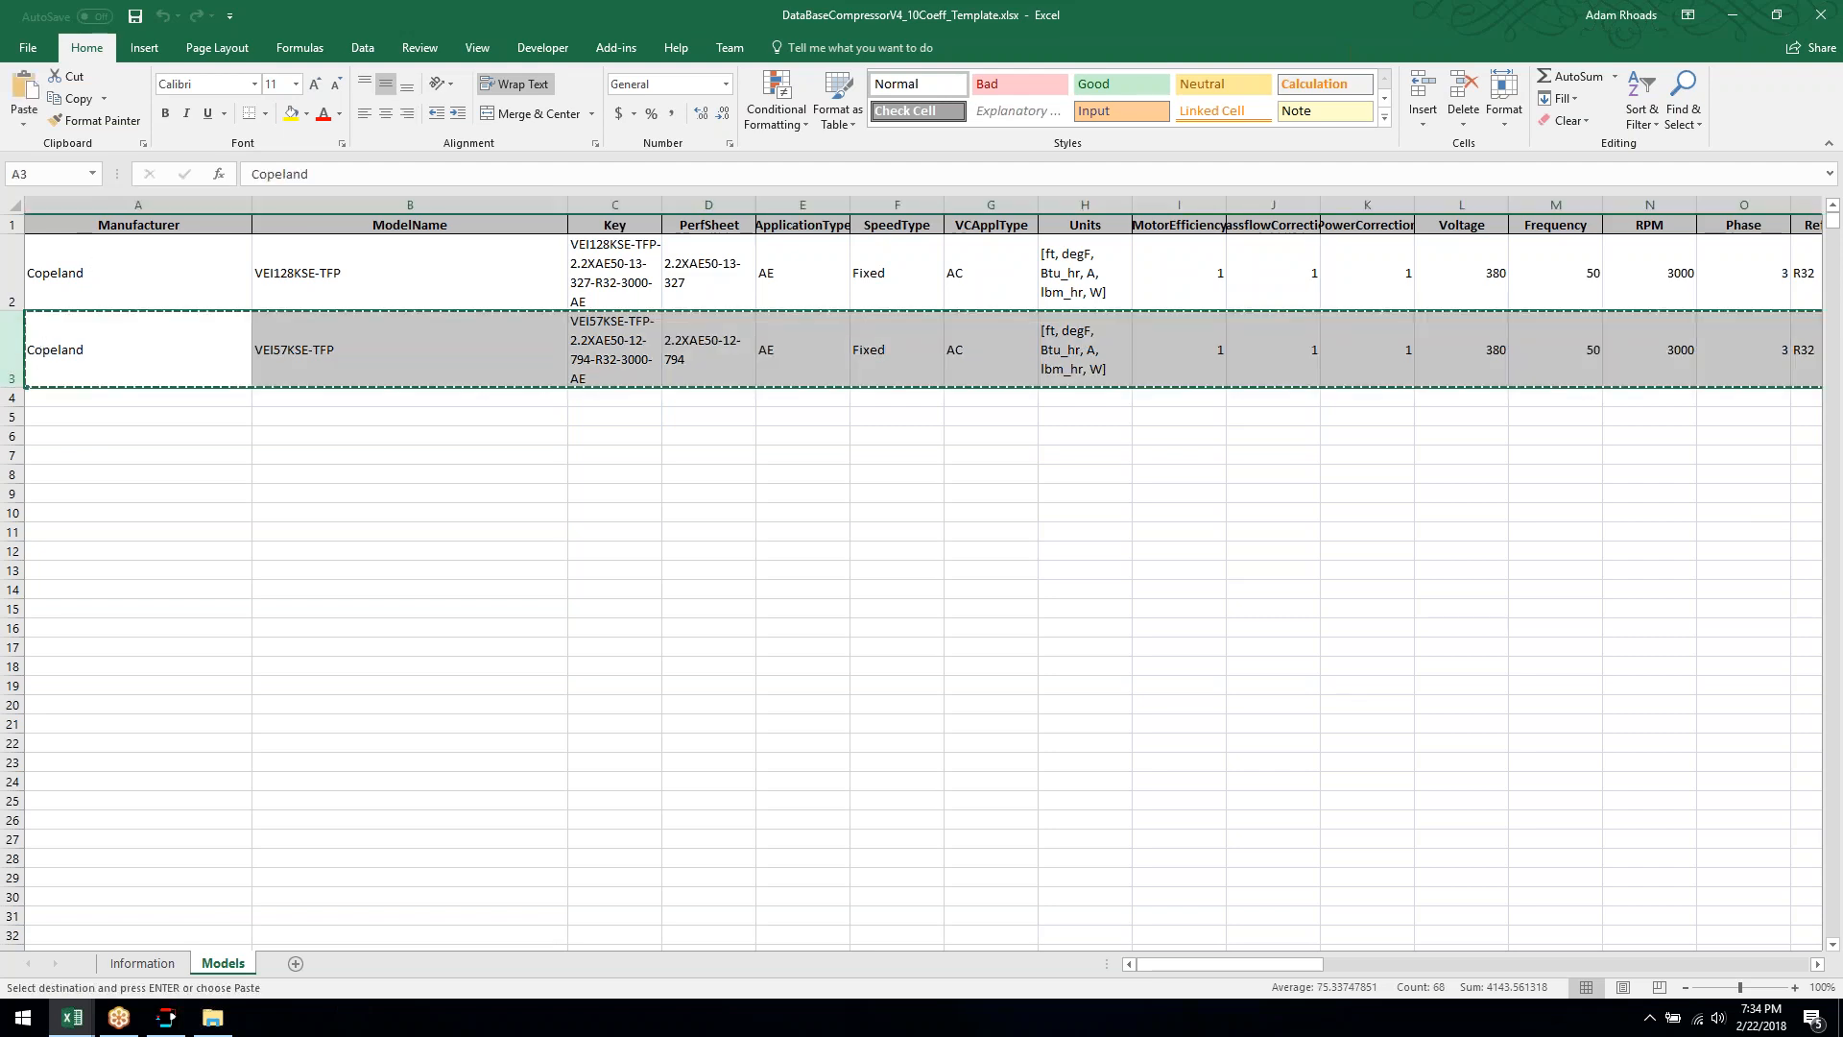
click(14, 397)
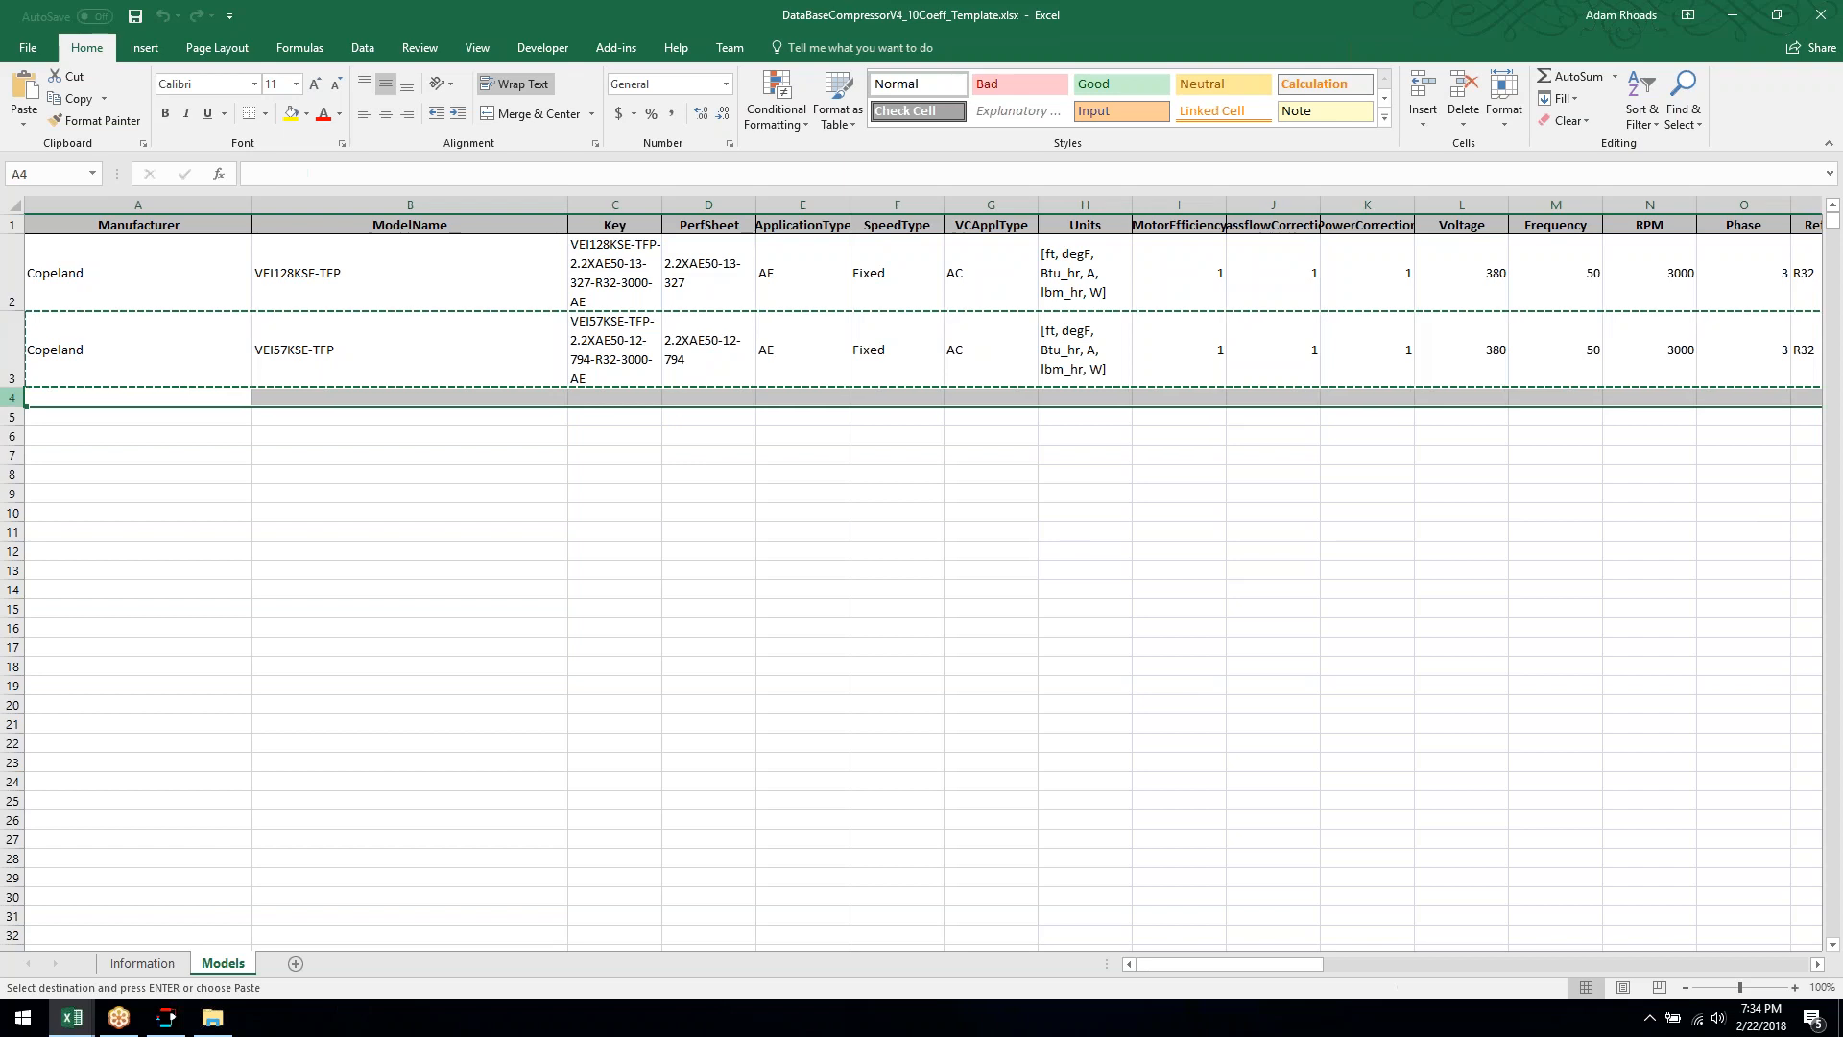
key(ctrl+v)
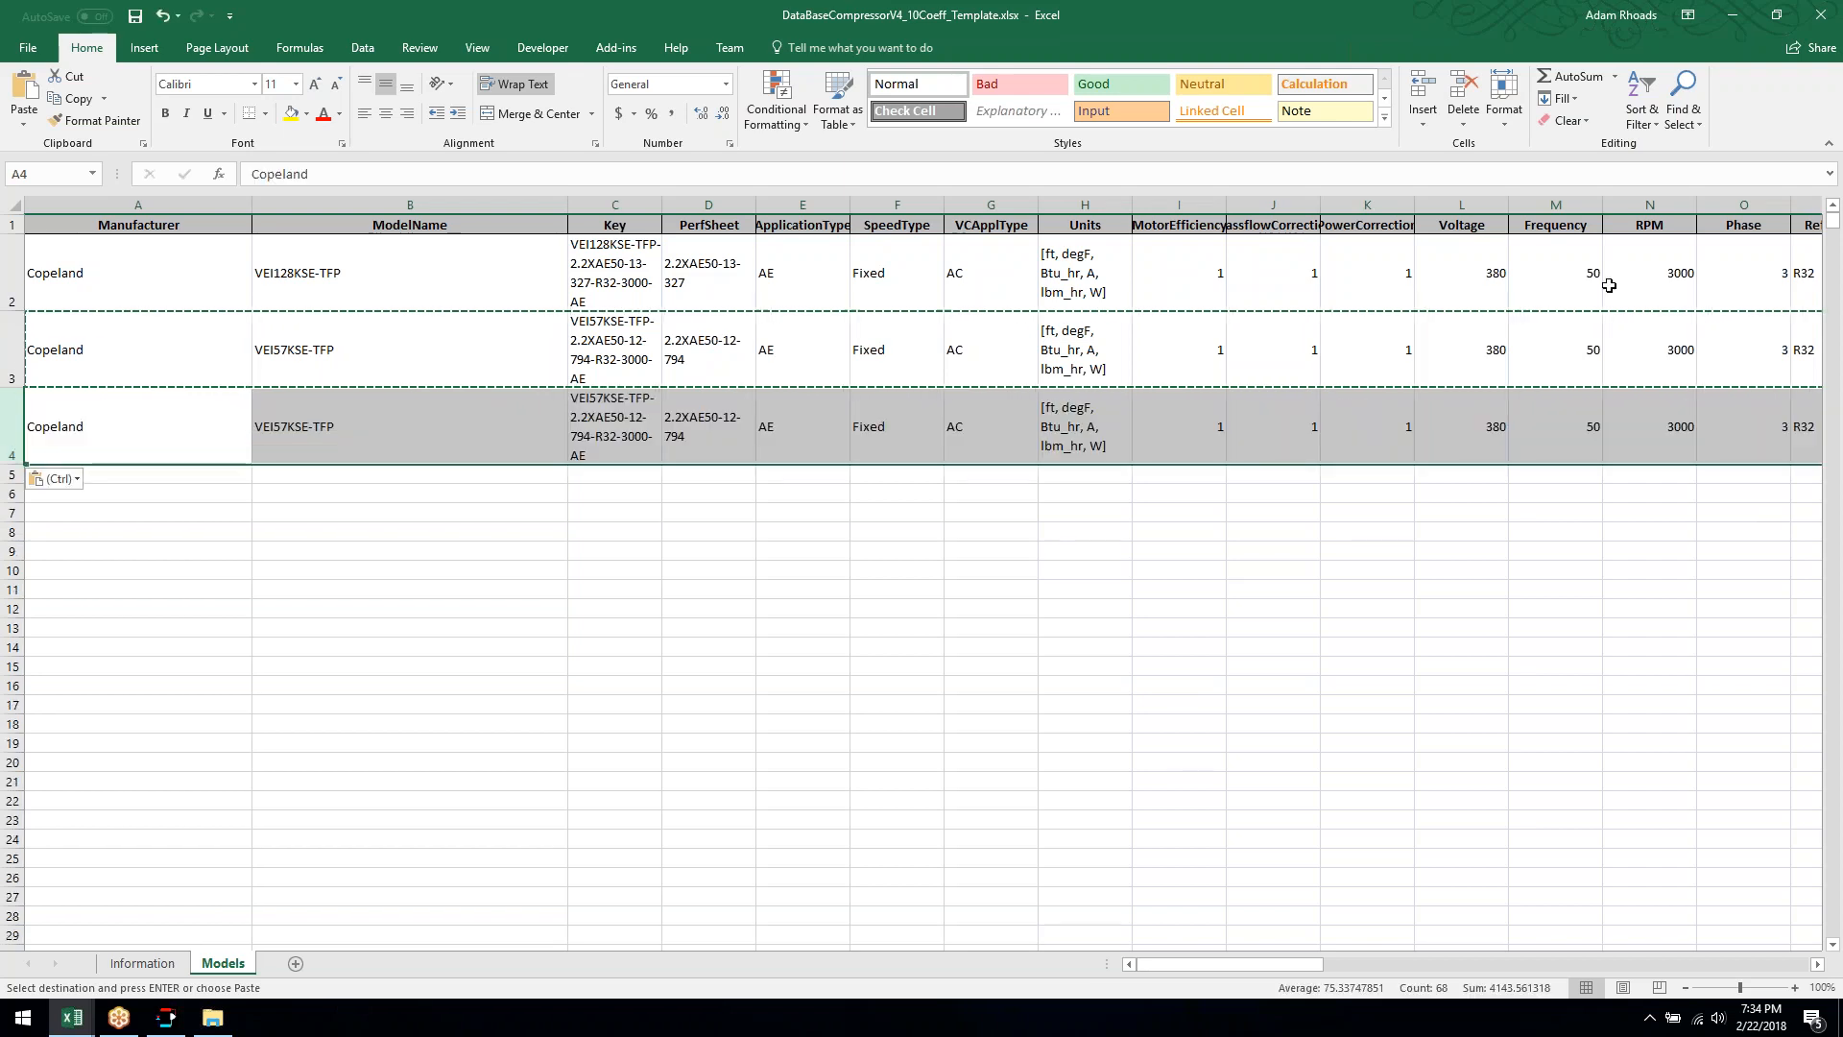
click(81, 356)
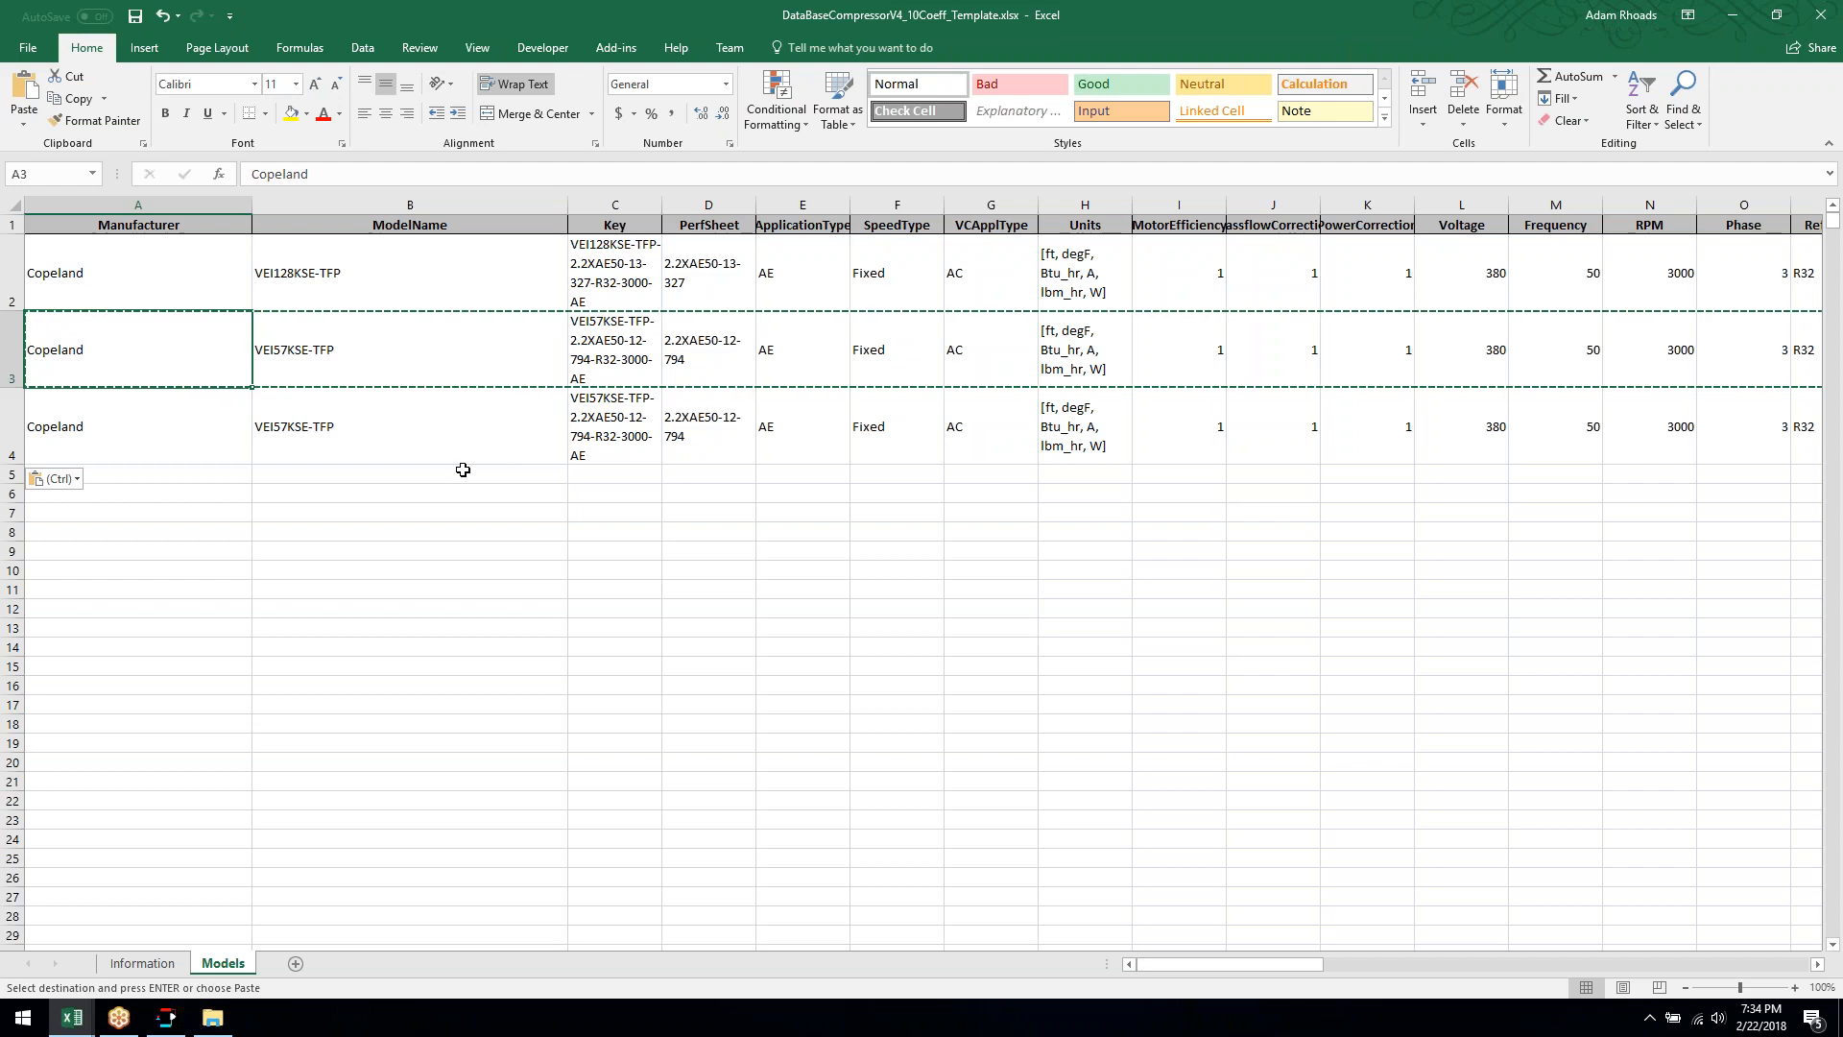
Step: Restore the template window to a smaller size, bring up coefficients.xlsx and move its window so both workbooks are accessible
drag(921, 15, 1187, 105)
mouse_move(72, 1017)
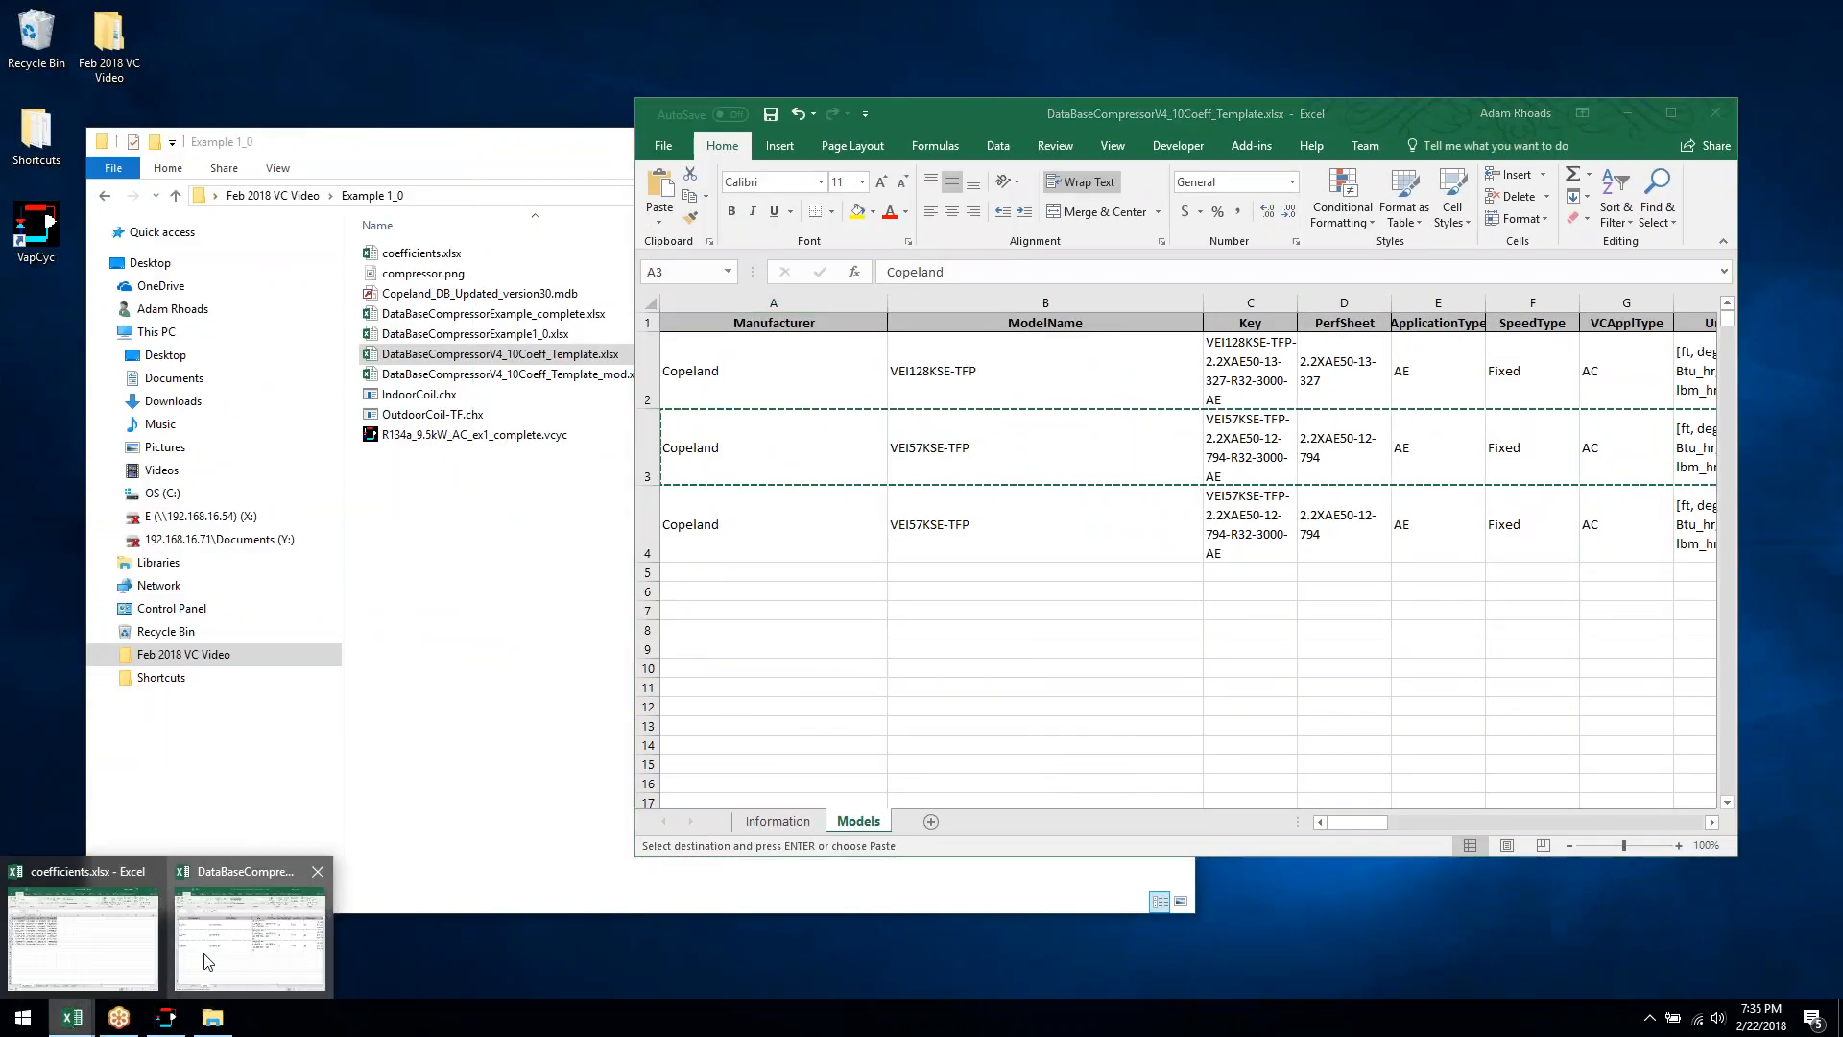
click(84, 960)
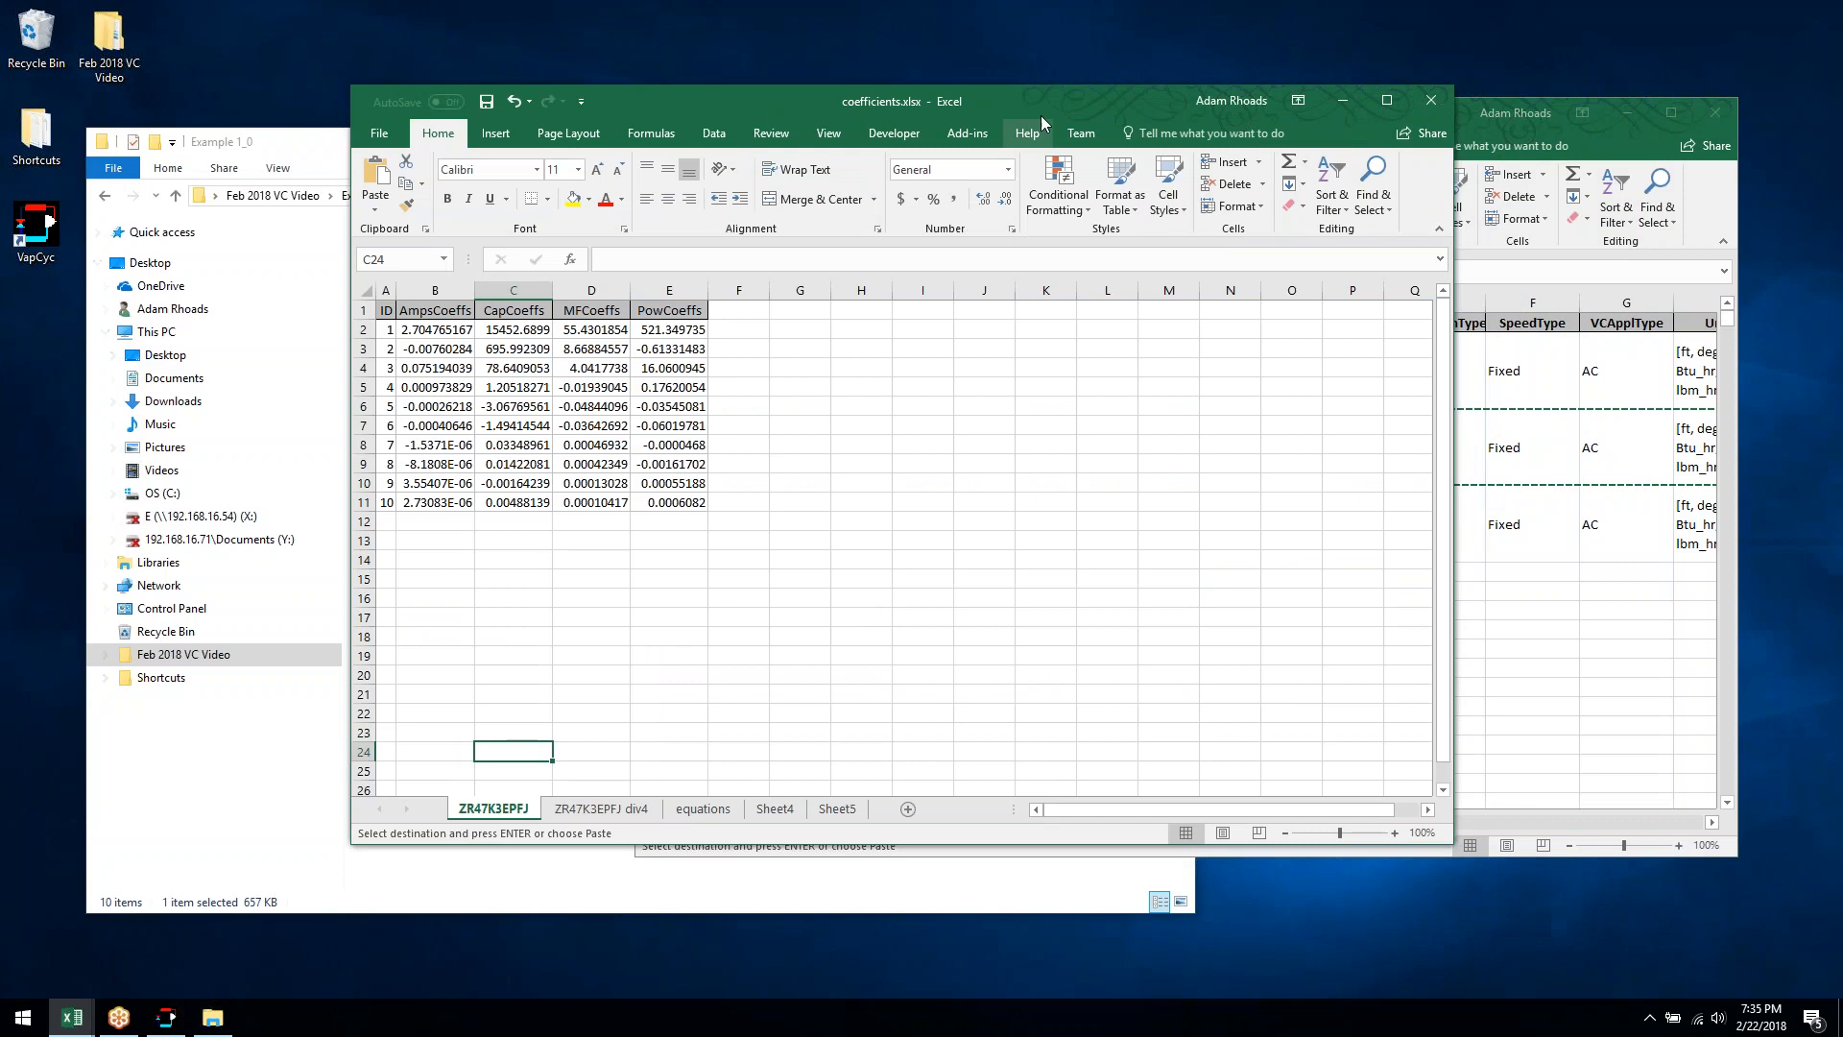
drag(1018, 96, 811, 69)
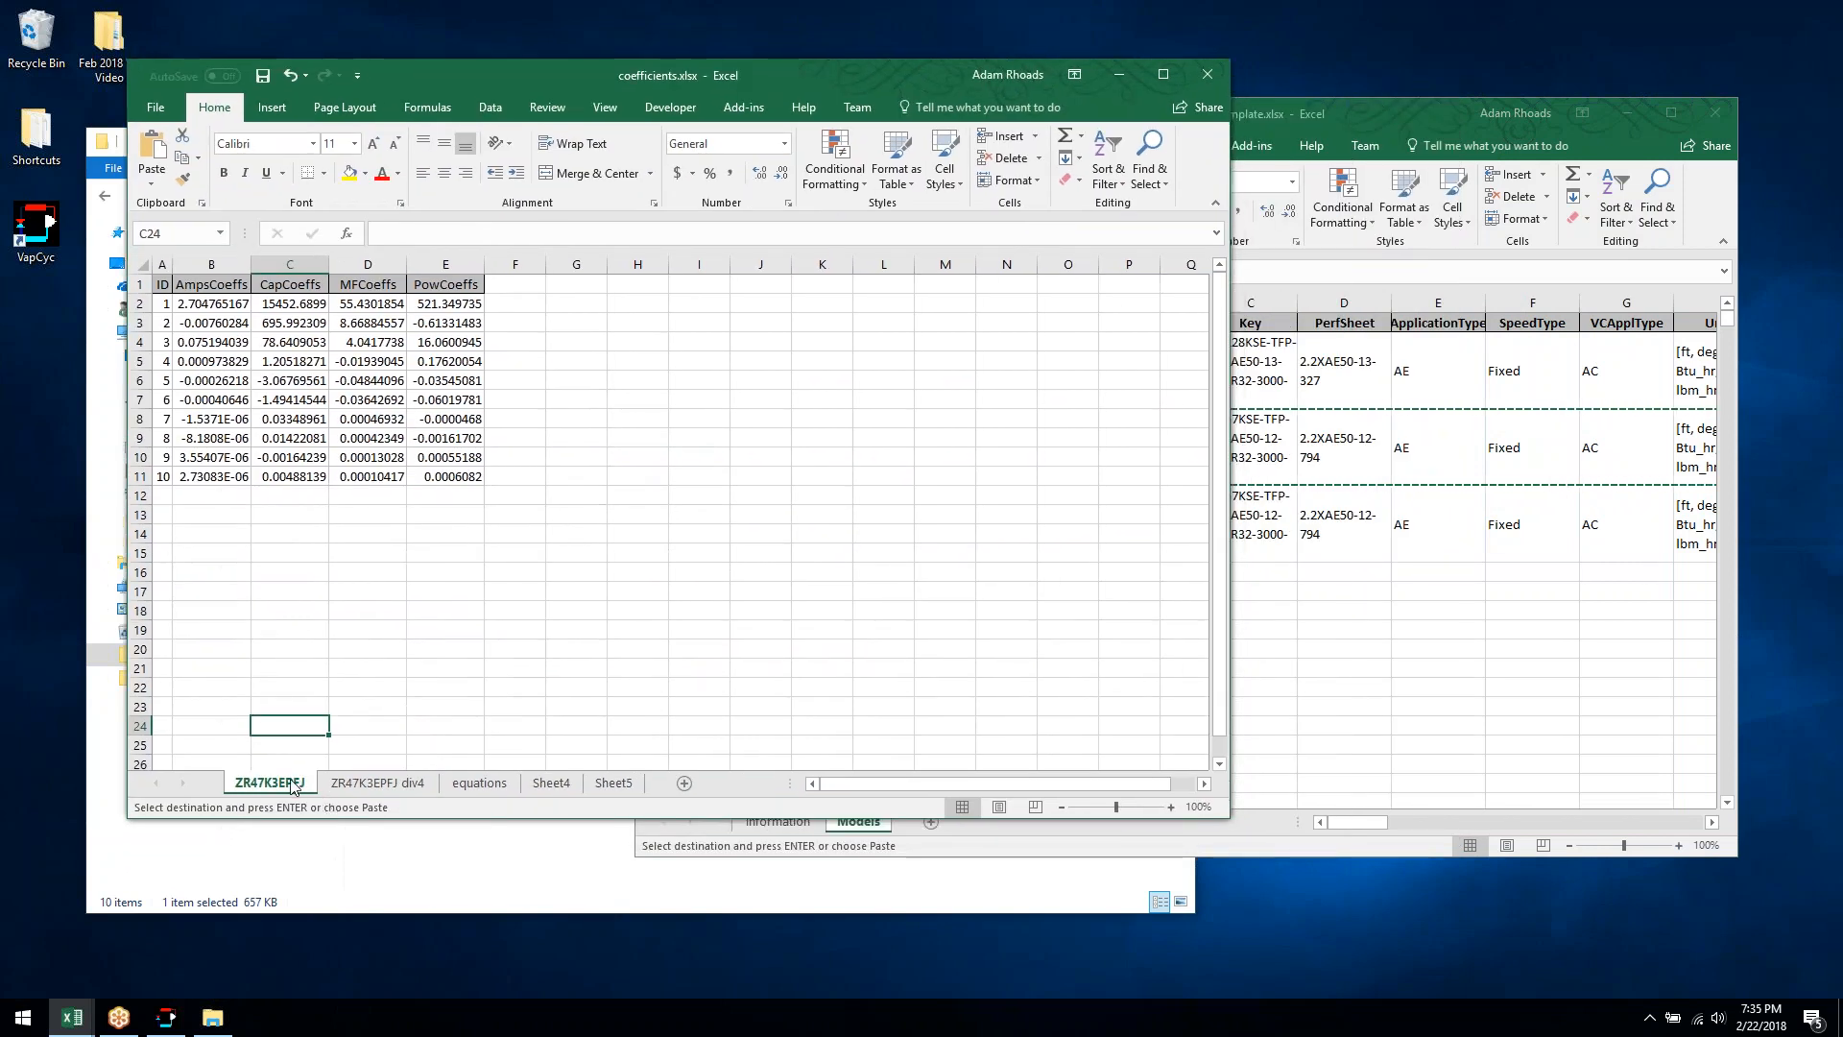
Step: Copy the sheet name ZR47K3EPFJ from coefficients.xlsx and paste it as the ModelName in row 4 of the template
right_click(298, 785)
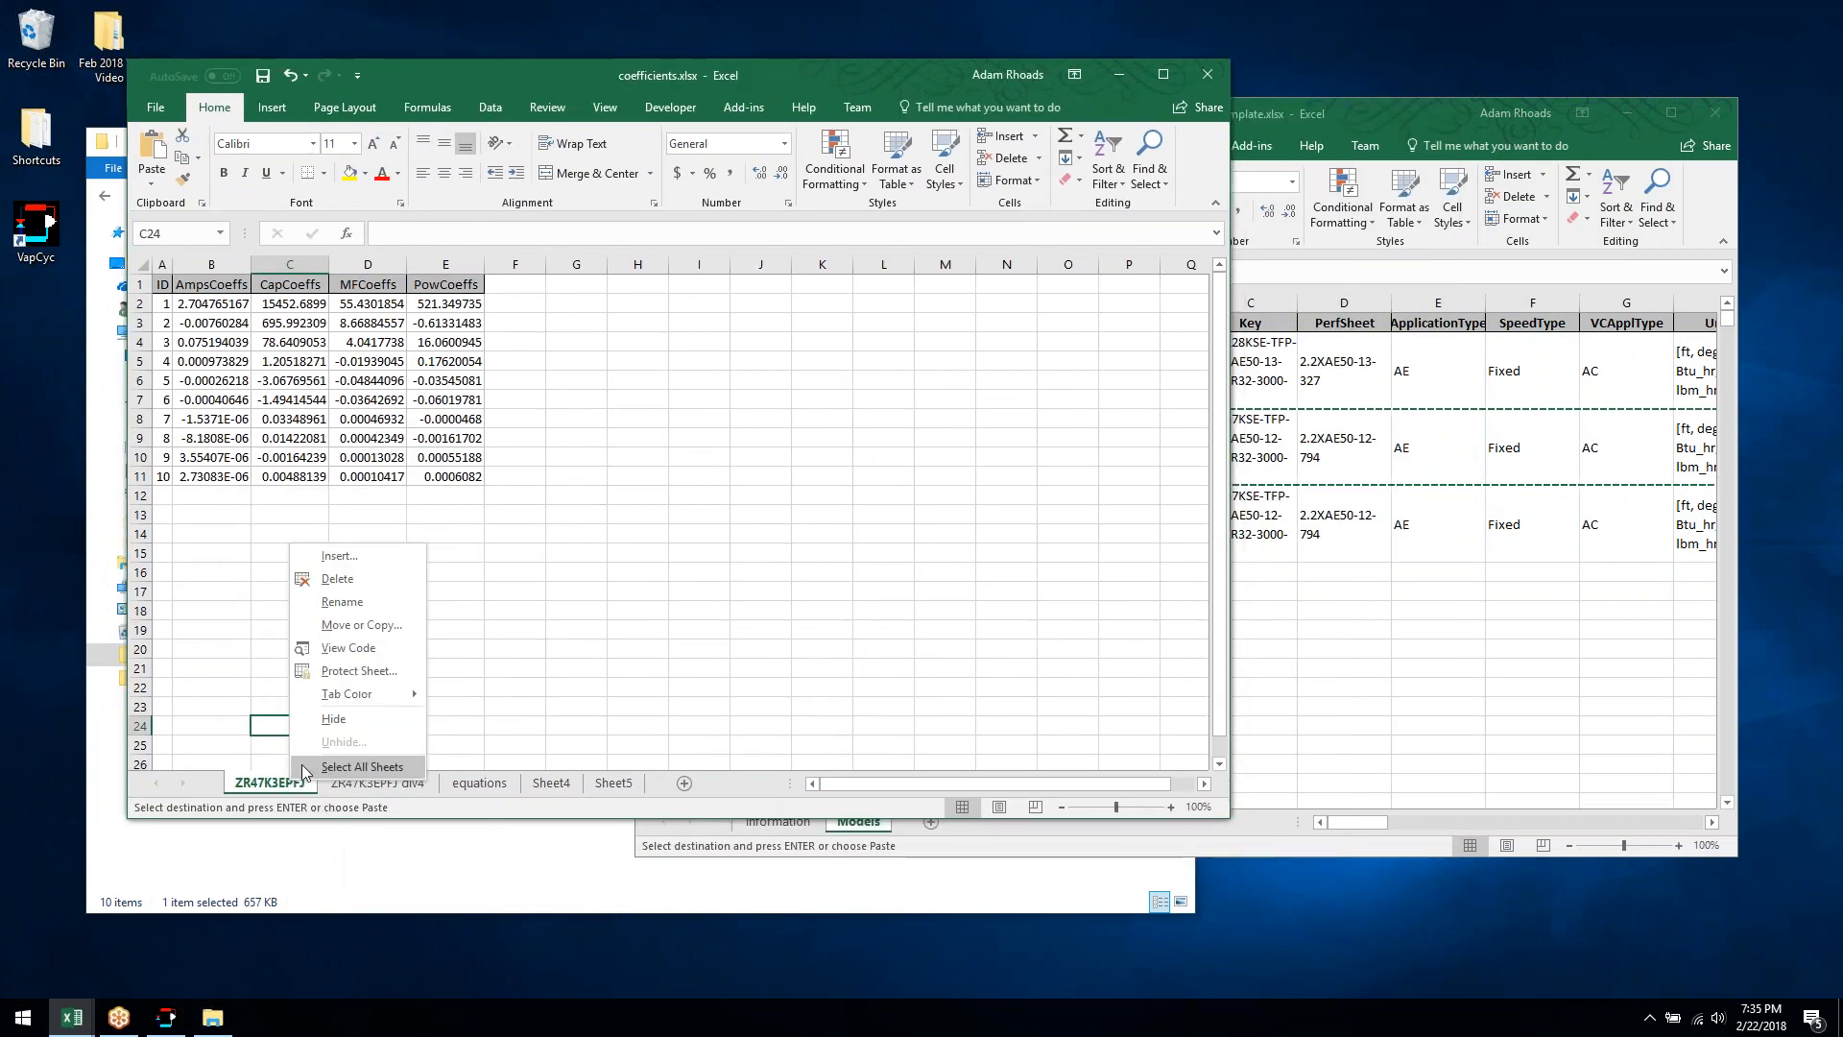
click(343, 602)
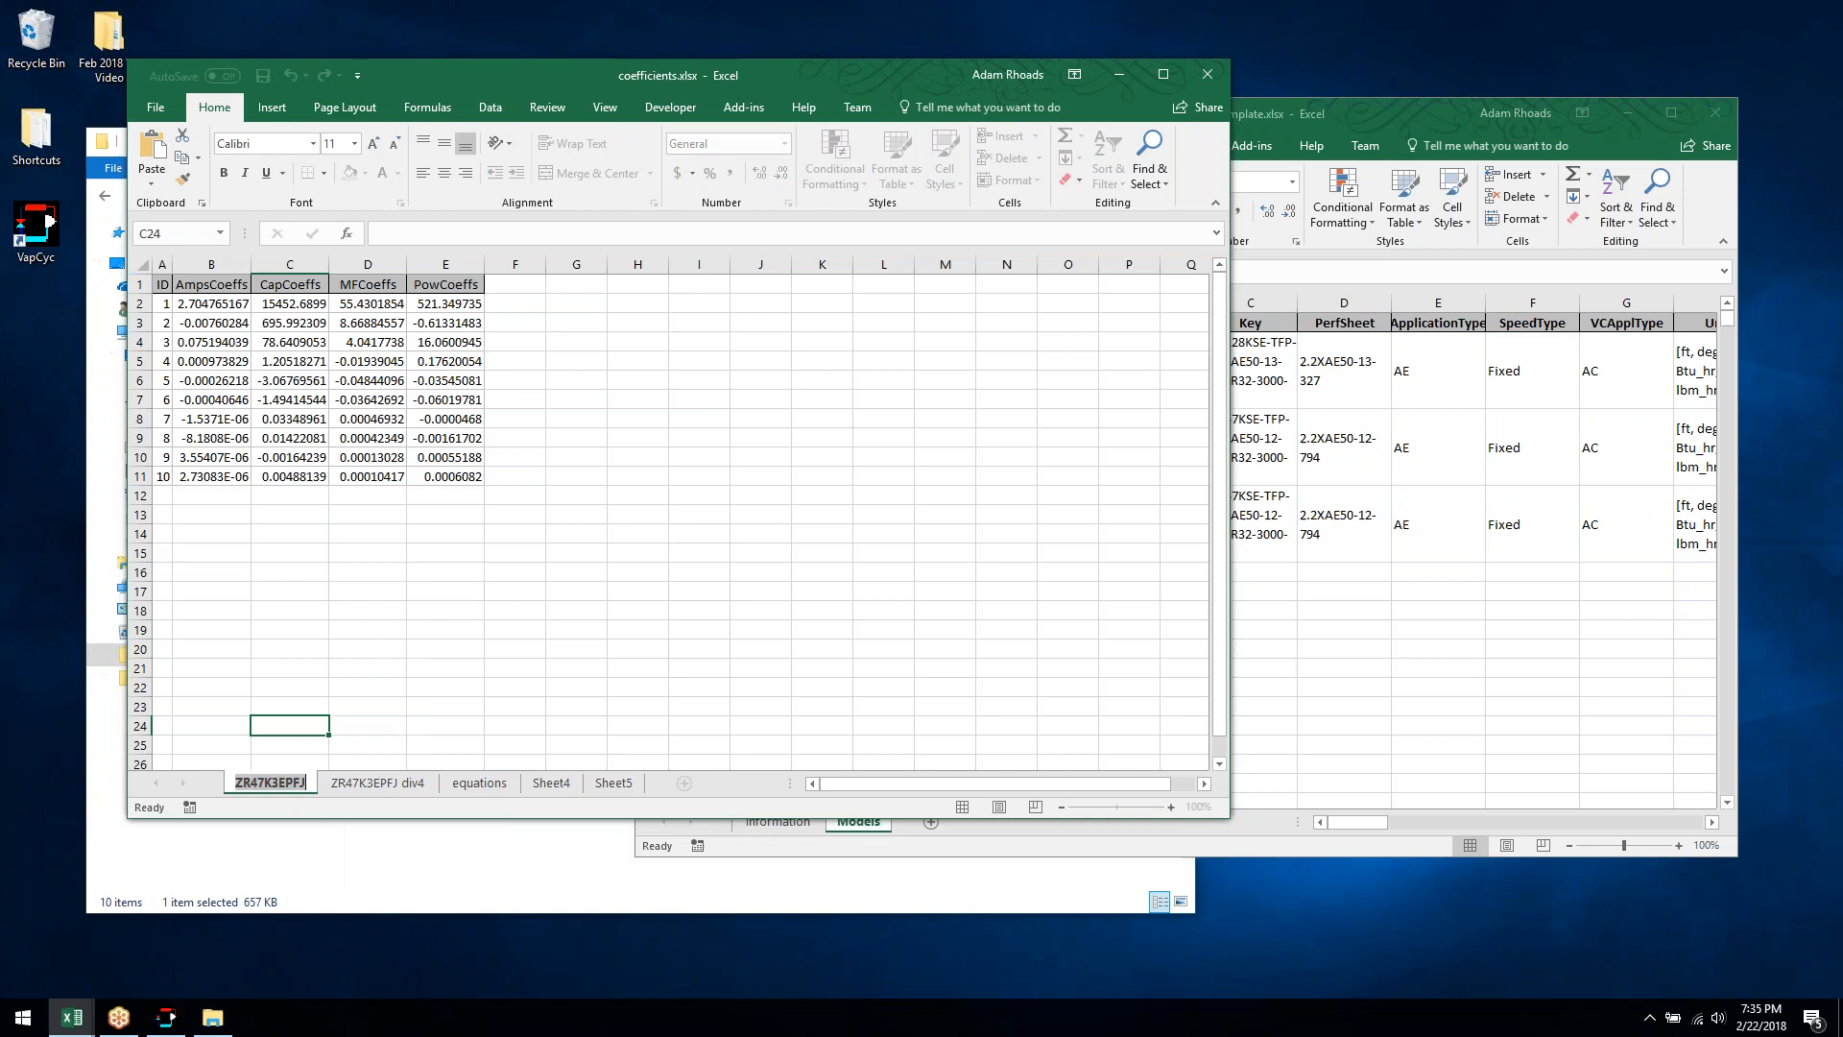
click(289, 553)
key(alt+Tab)
click(941, 511)
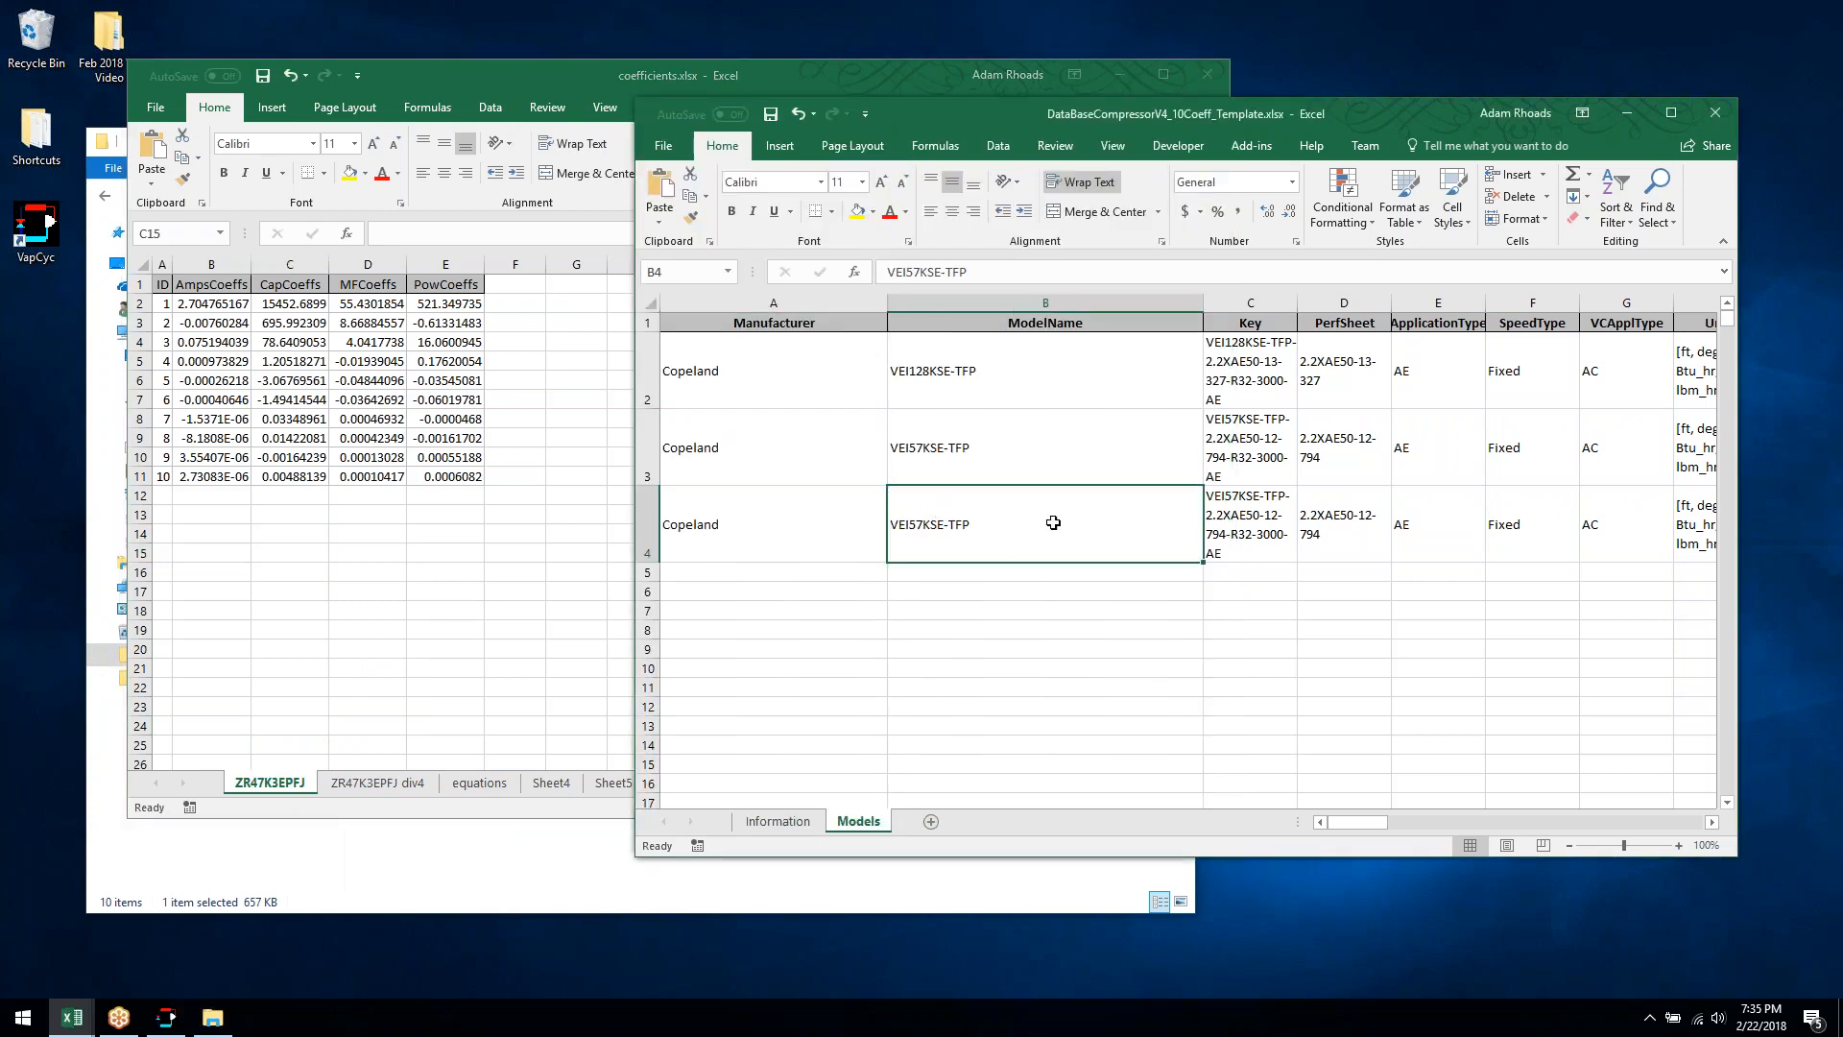
key(ctrl+v)
click(1248, 624)
Step: In row 4, set the Key to 123 and change the PerfSheet value to 2.2XAE50-12-7944
click(1248, 523)
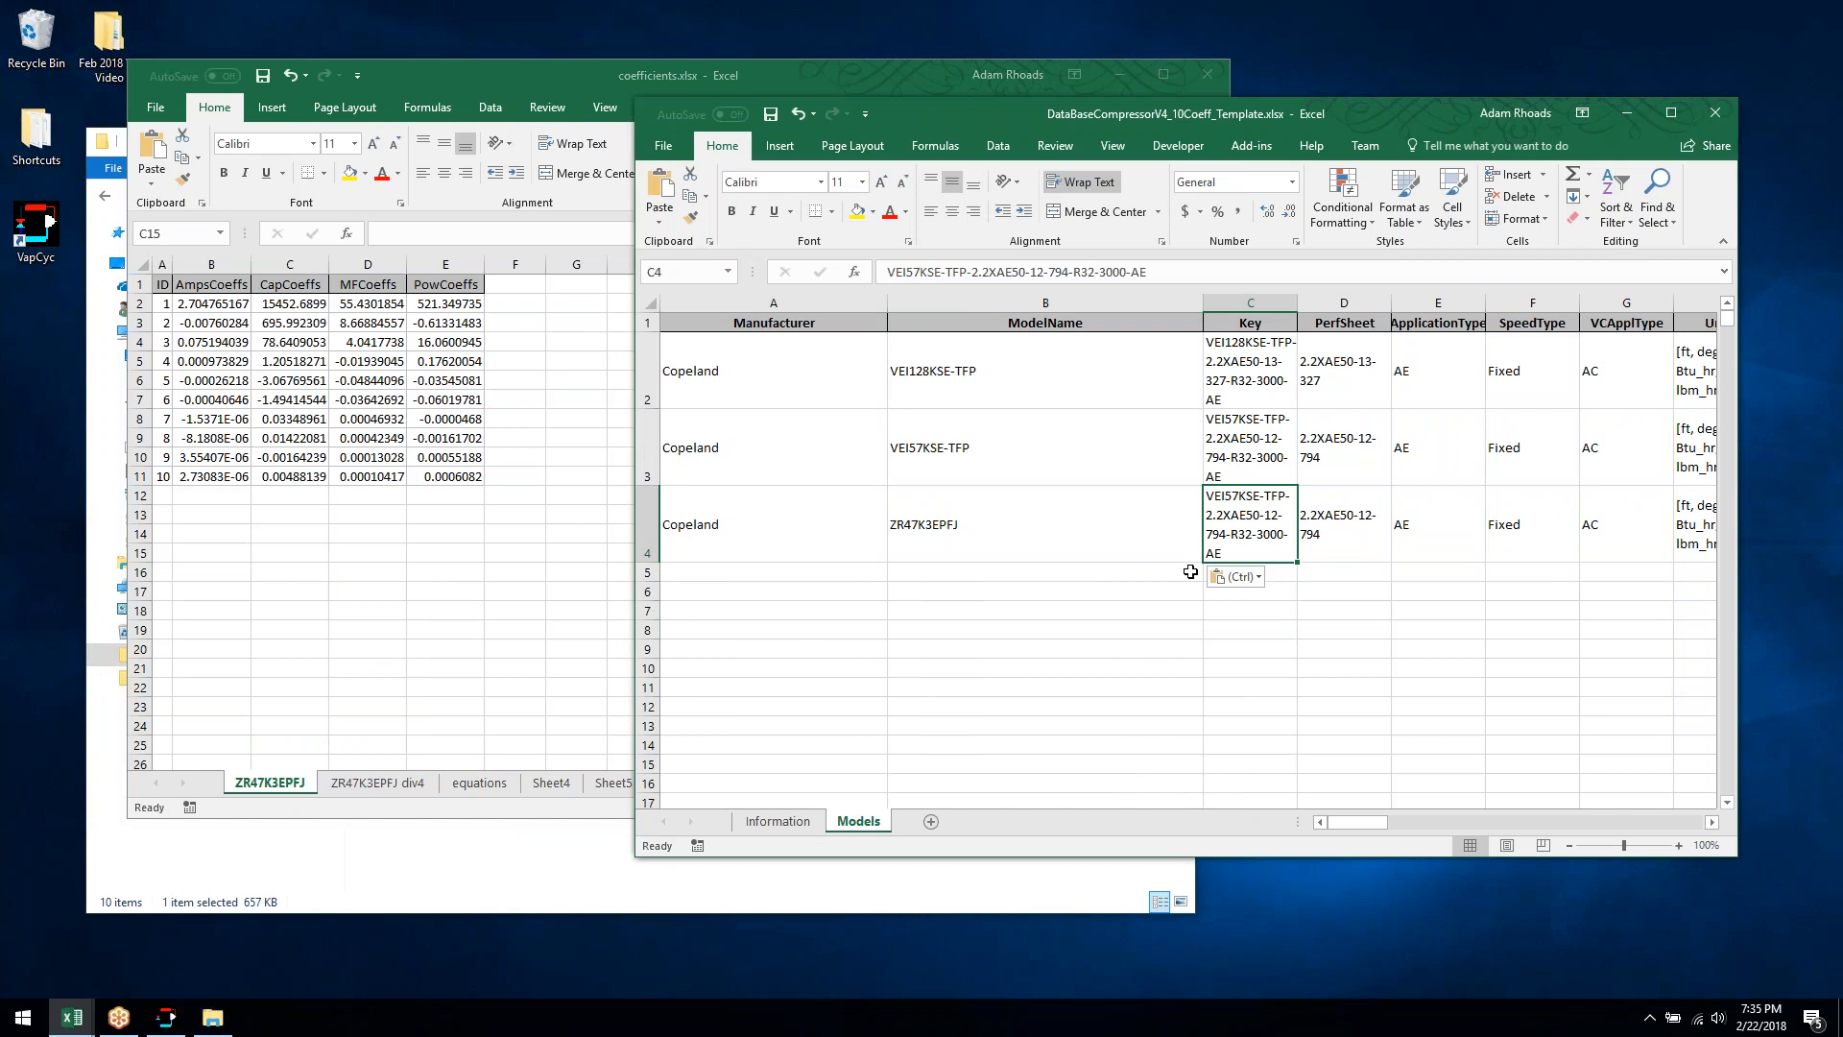
text(123)
click(1407, 637)
click(1289, 513)
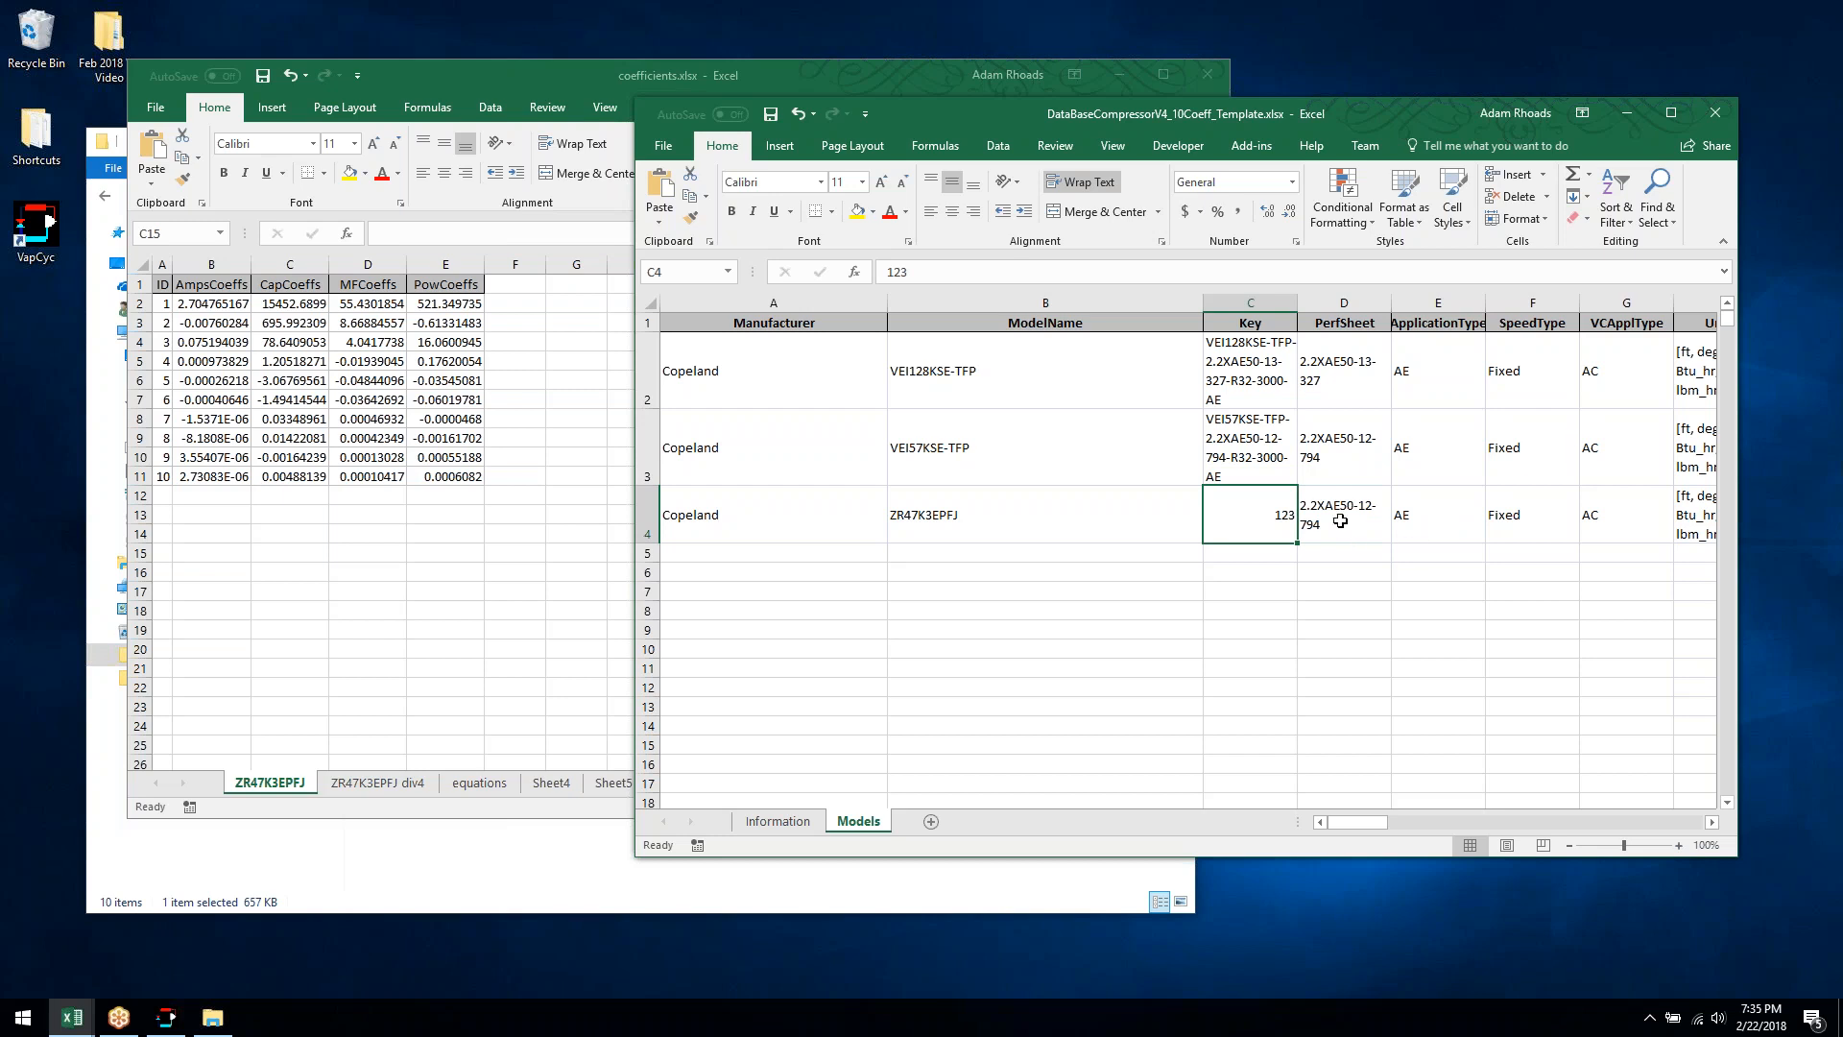
click(1340, 521)
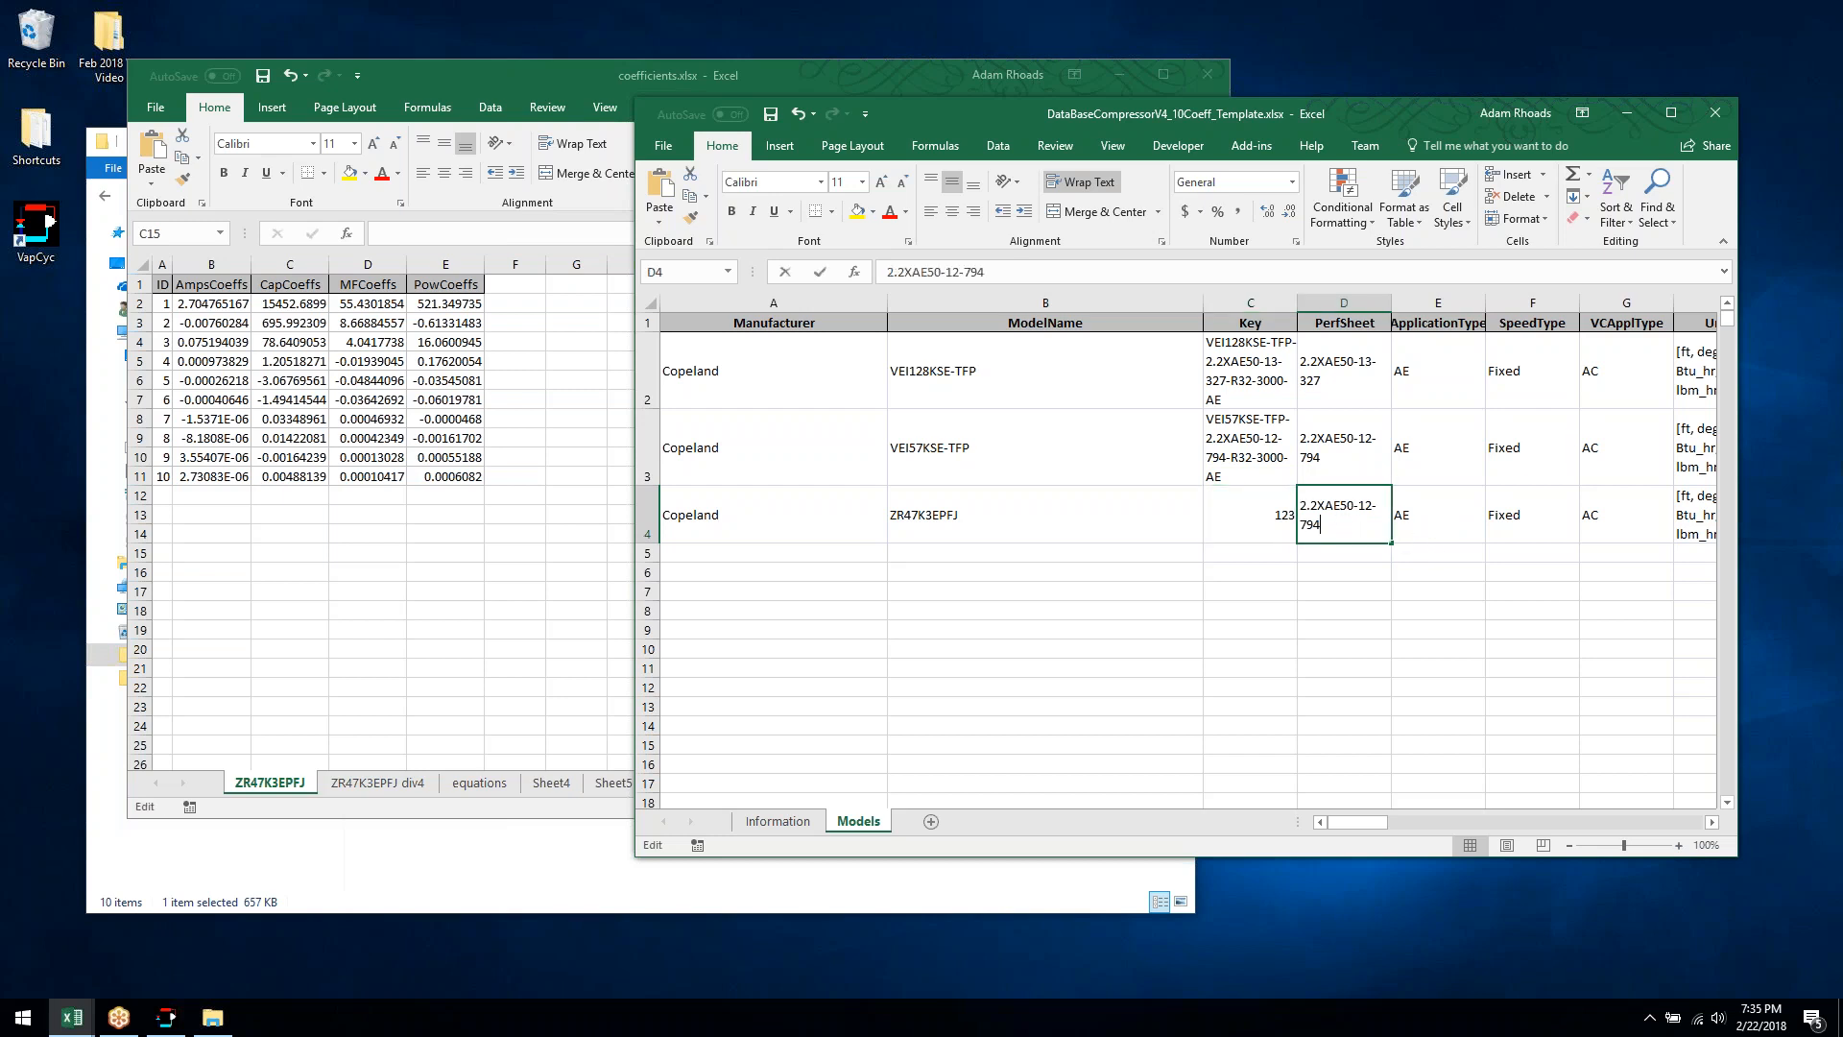
key(F2)
text(4)
click(1495, 595)
Step: Set the Refrigerant in row 4 to R134a
drag(1379, 823, 1437, 826)
click(1064, 514)
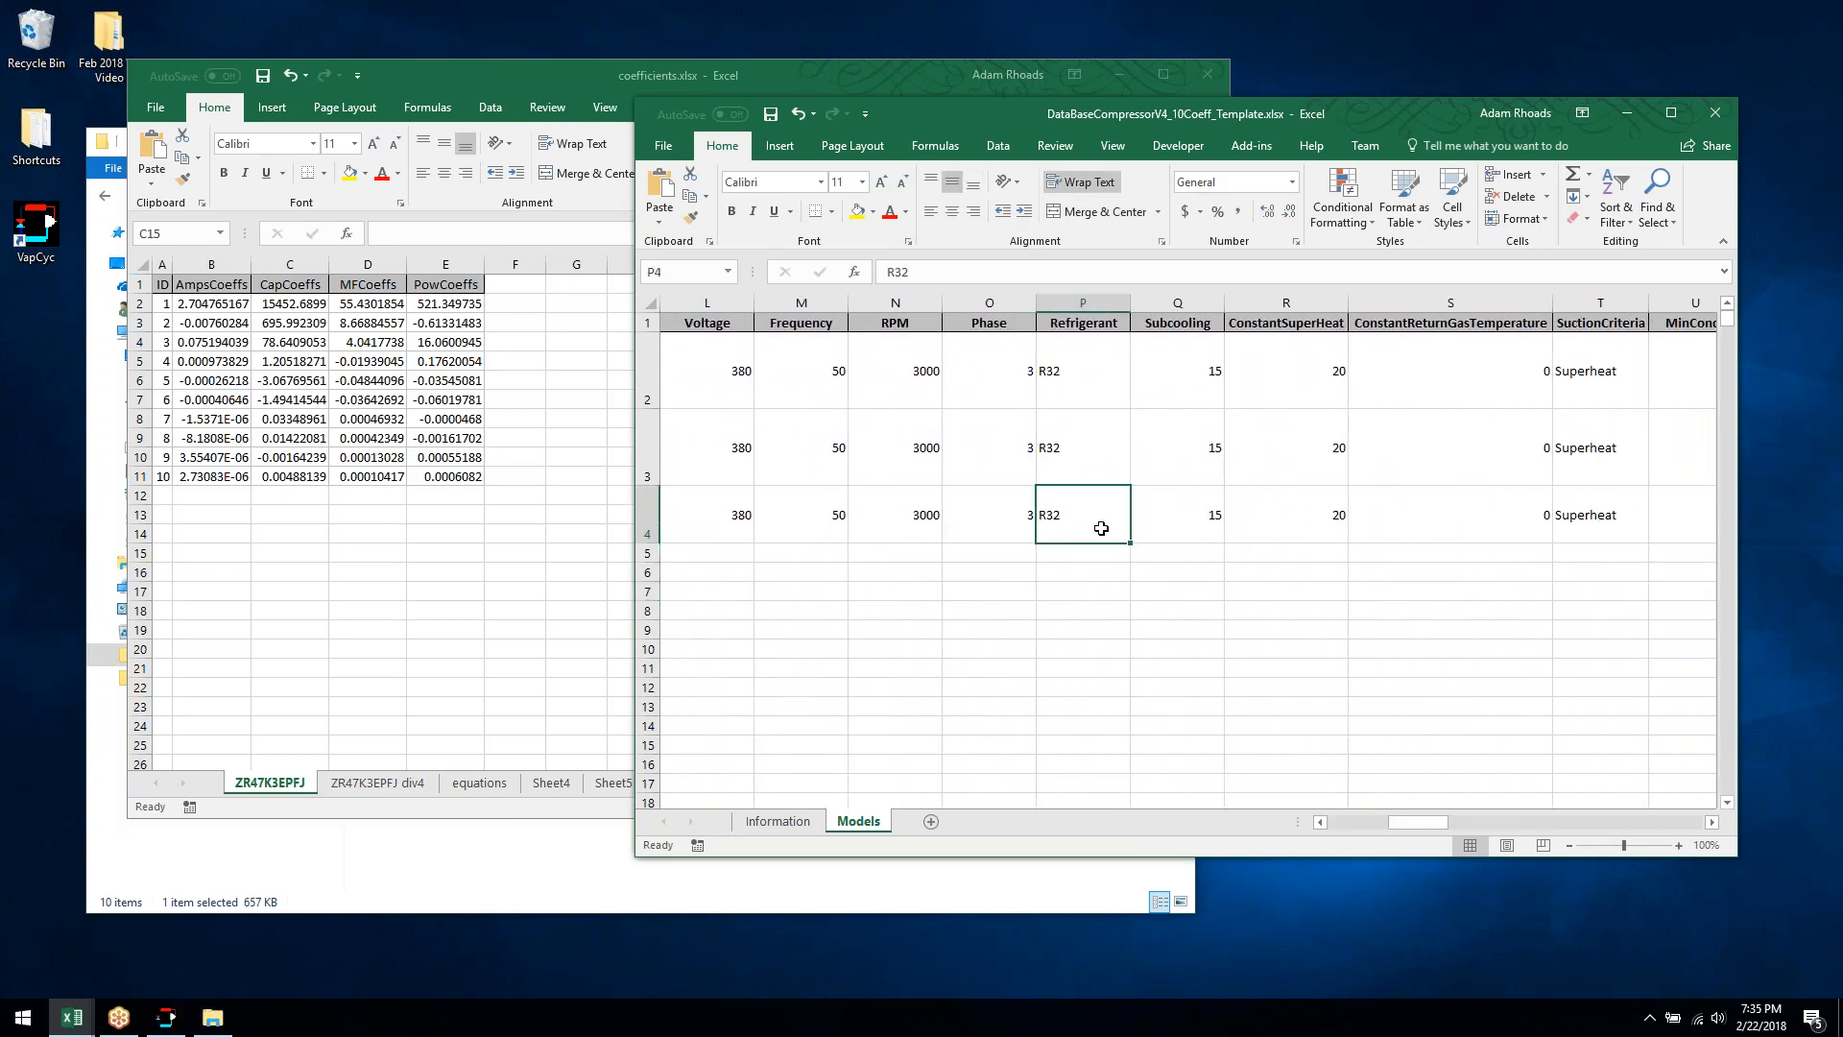
text(R134a)
click(1292, 636)
Step: Clear all coefficient values in row 4, from CCoeff1 through MCoeff10
drag(1431, 827, 1517, 822)
drag(901, 528, 1553, 503)
key(Delete)
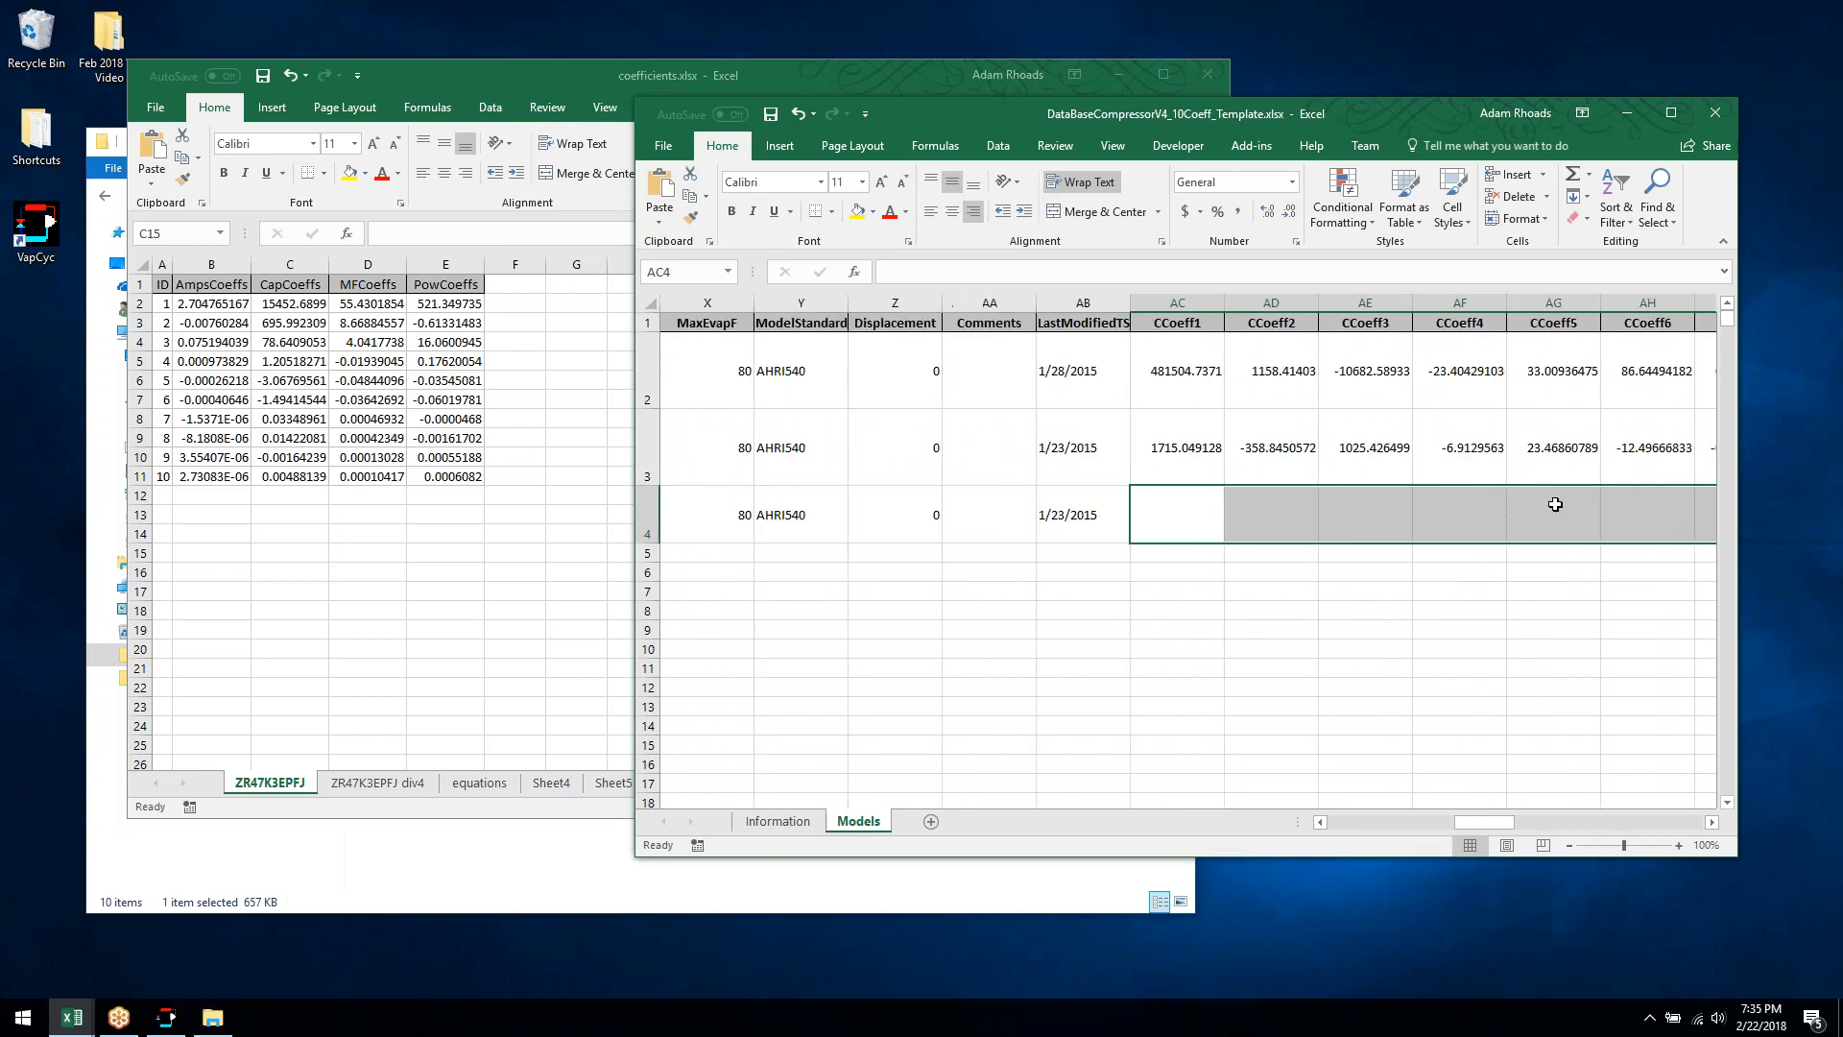
drag(1323, 615, 1258, 611)
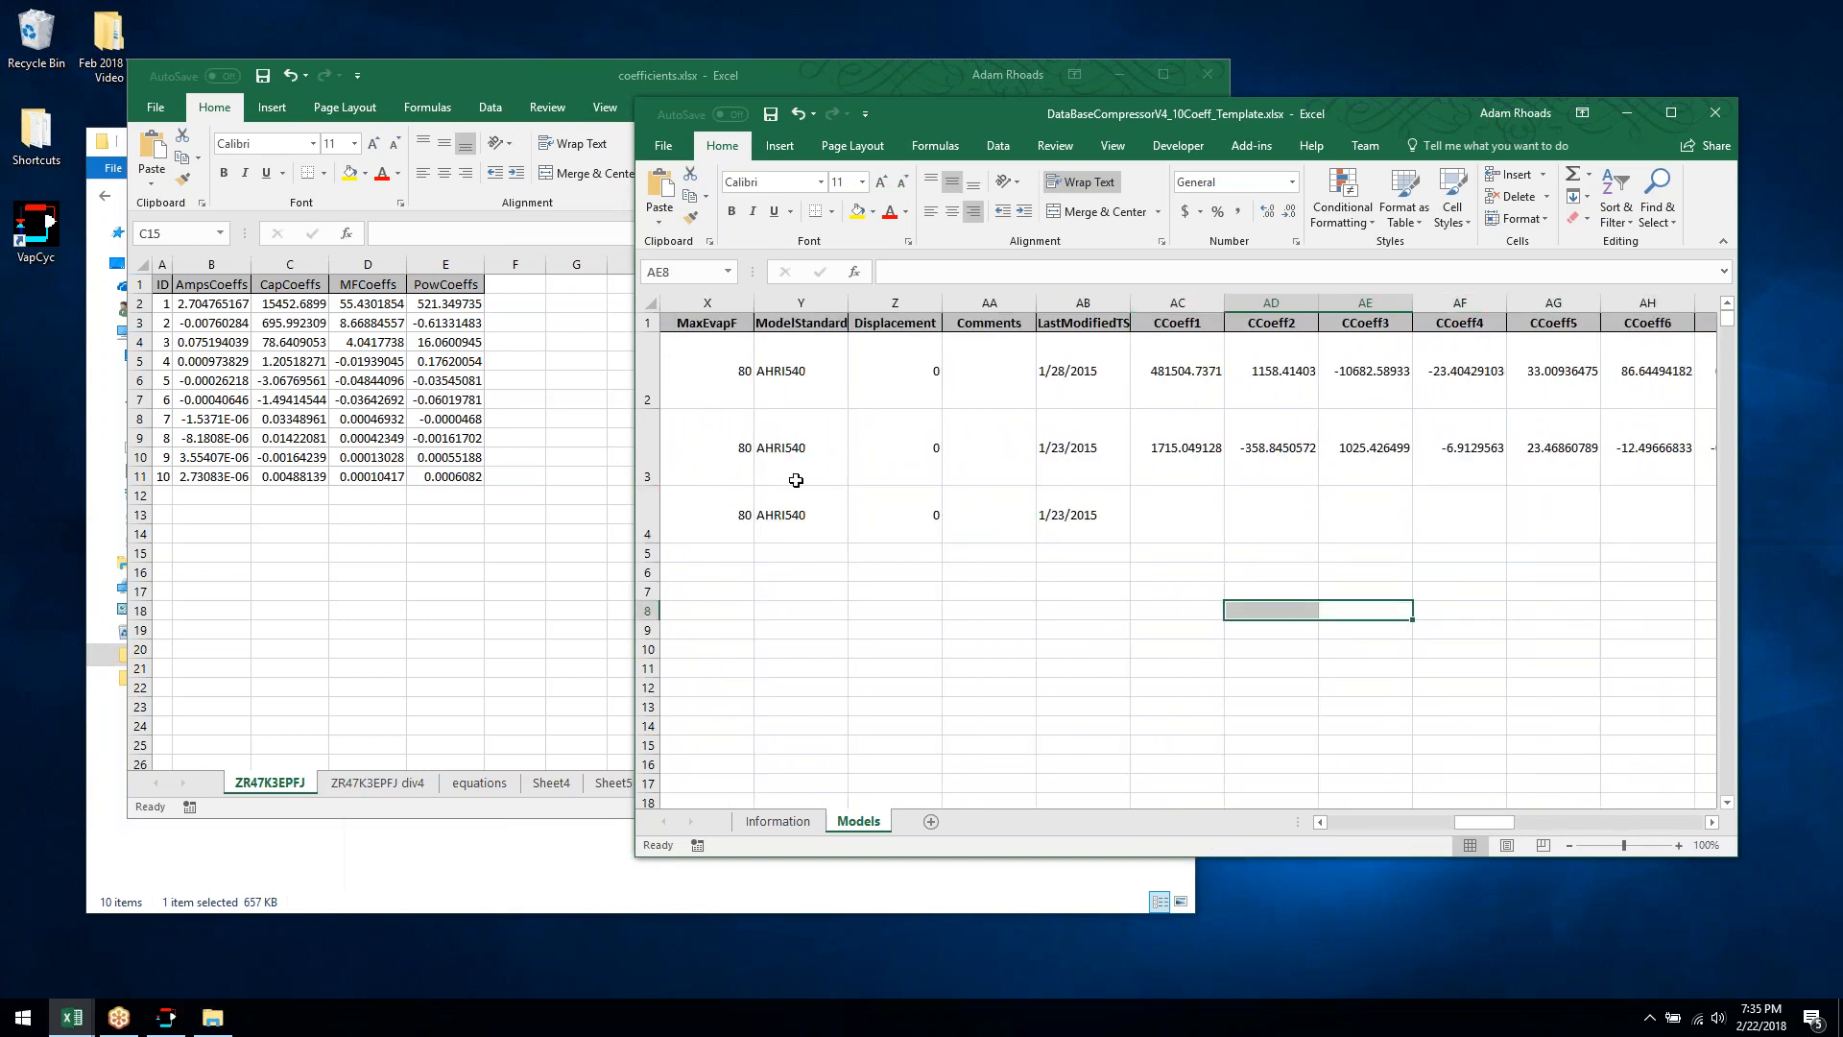
Step: Bring up coefficients.xlsx and examine its four coefficient sets: AmpsCoeffs, CapCoeffs, MFCoeffs and PowCoeffs
click(473, 560)
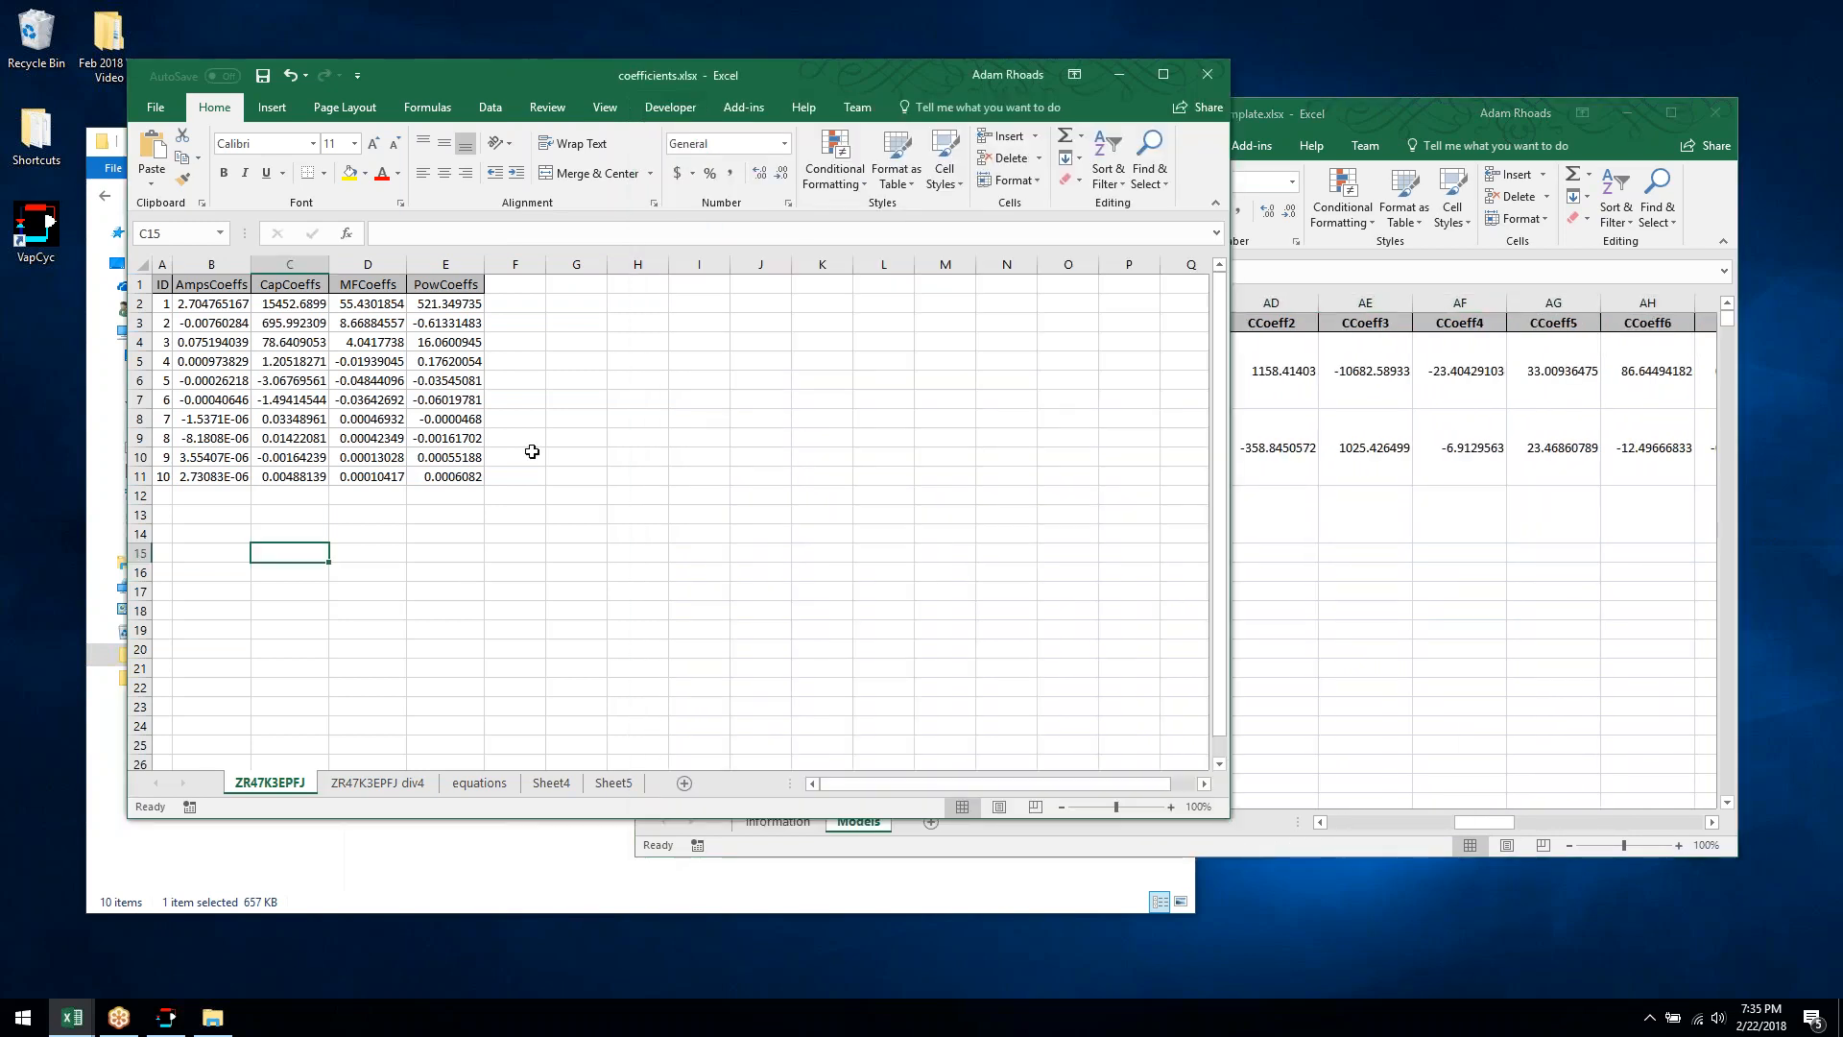
drag(211, 304, 475, 477)
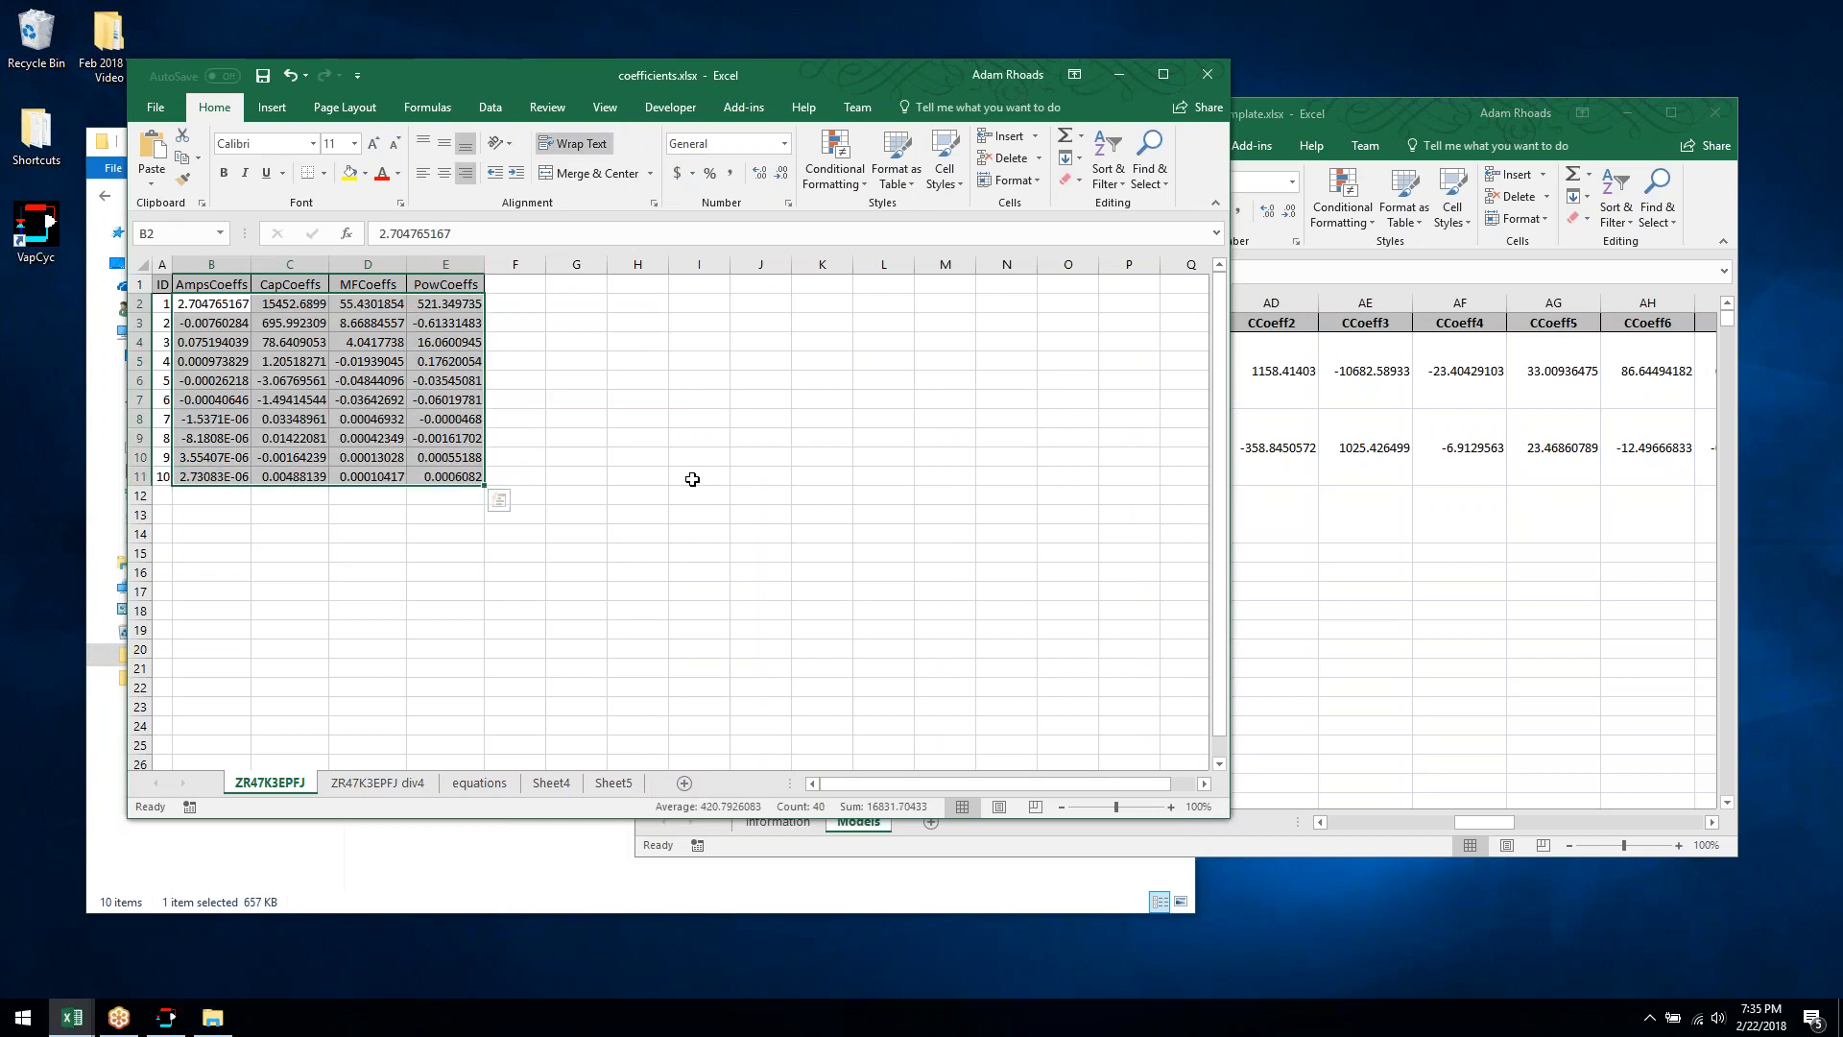
click(699, 476)
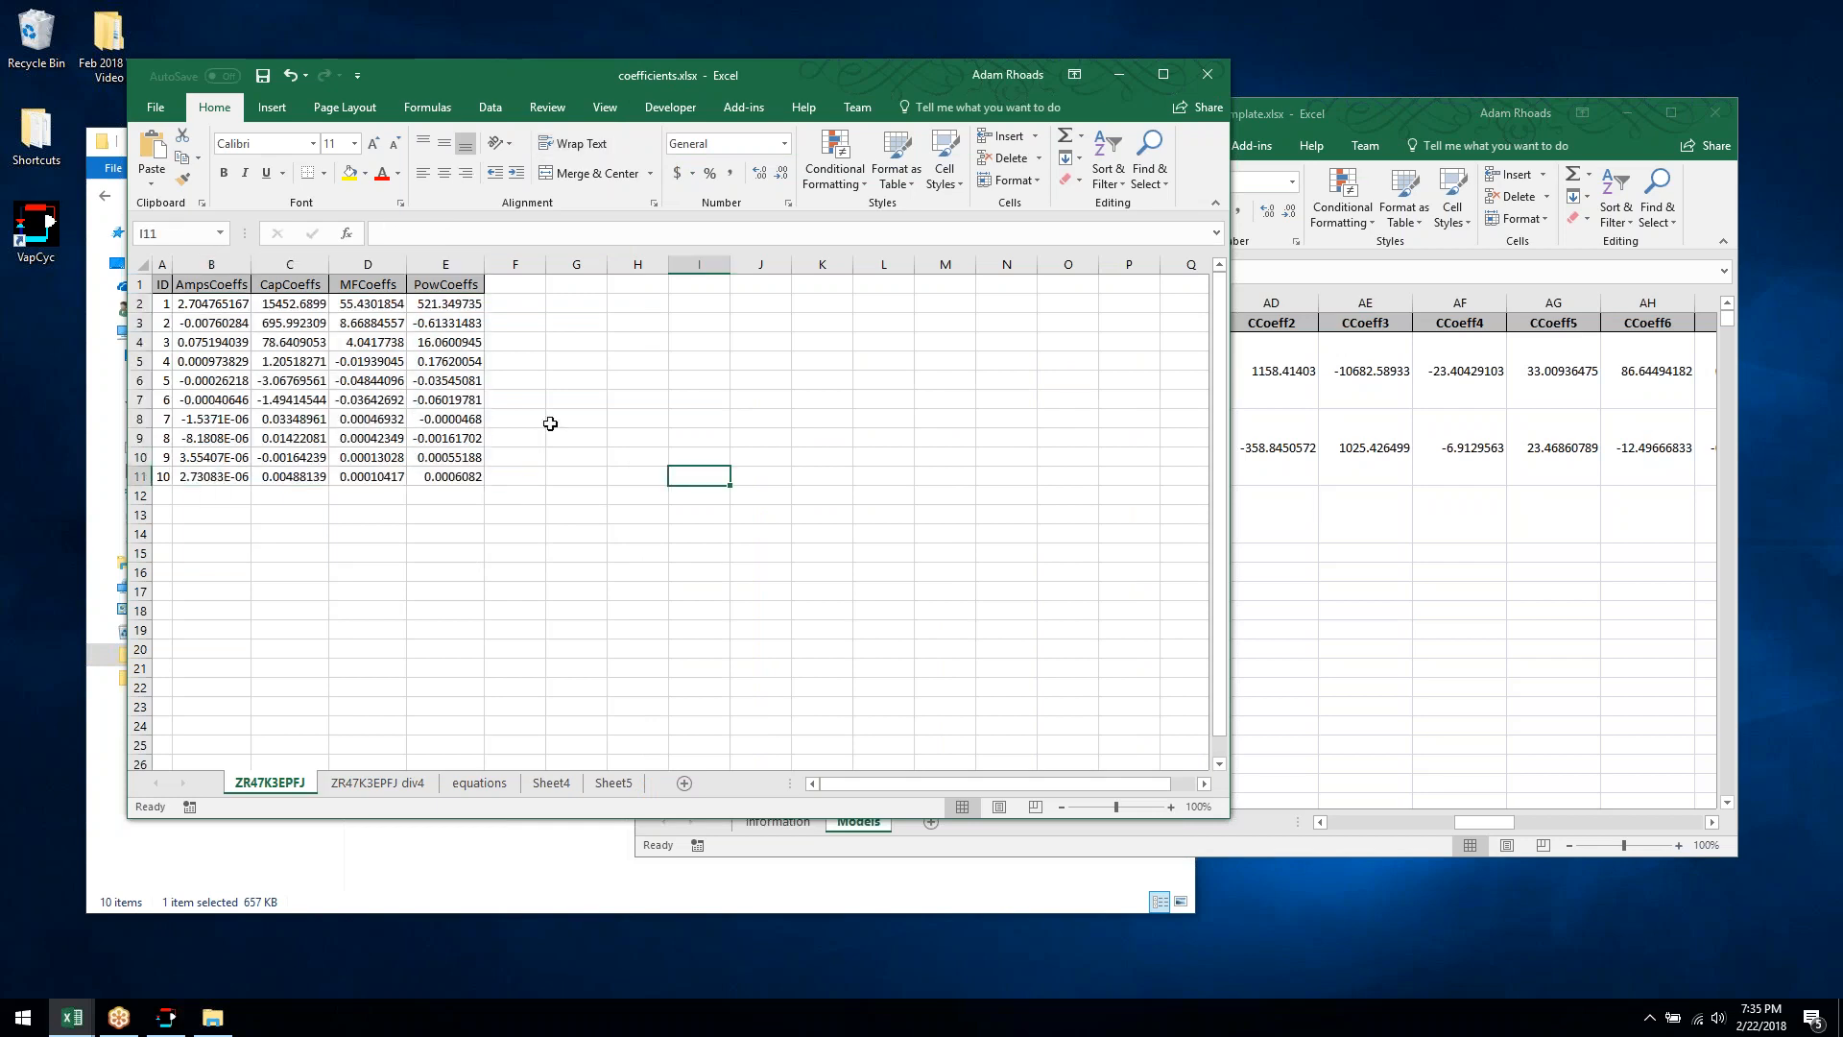
drag(211, 303, 212, 476)
key(ctrl+c)
key(alt+Tab)
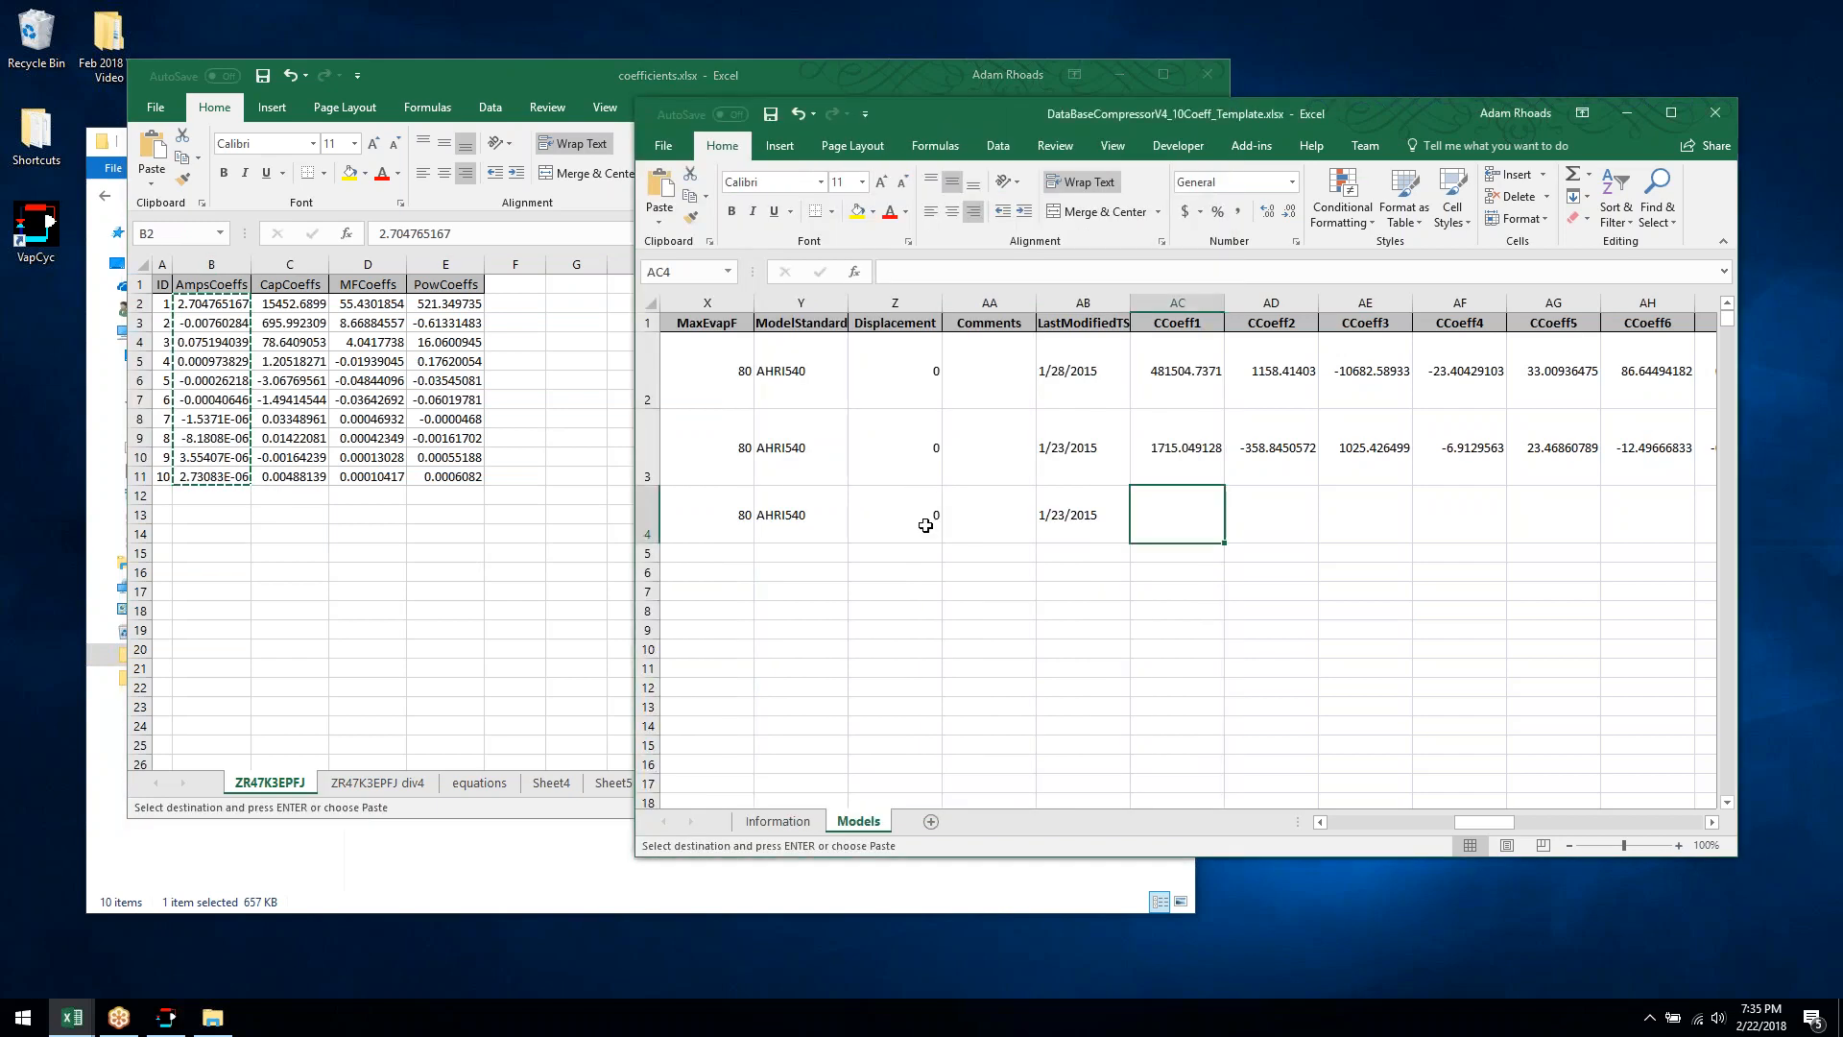
right_click(1181, 518)
key(Escape)
Step: Copy the ten CapCoeffs values from coefficients.xlsx and paste them transposed into template row 4, starting at CCoeff1
drag(290, 306, 293, 477)
key(ctrl+c)
key(alt+Tab)
right_click(1137, 522)
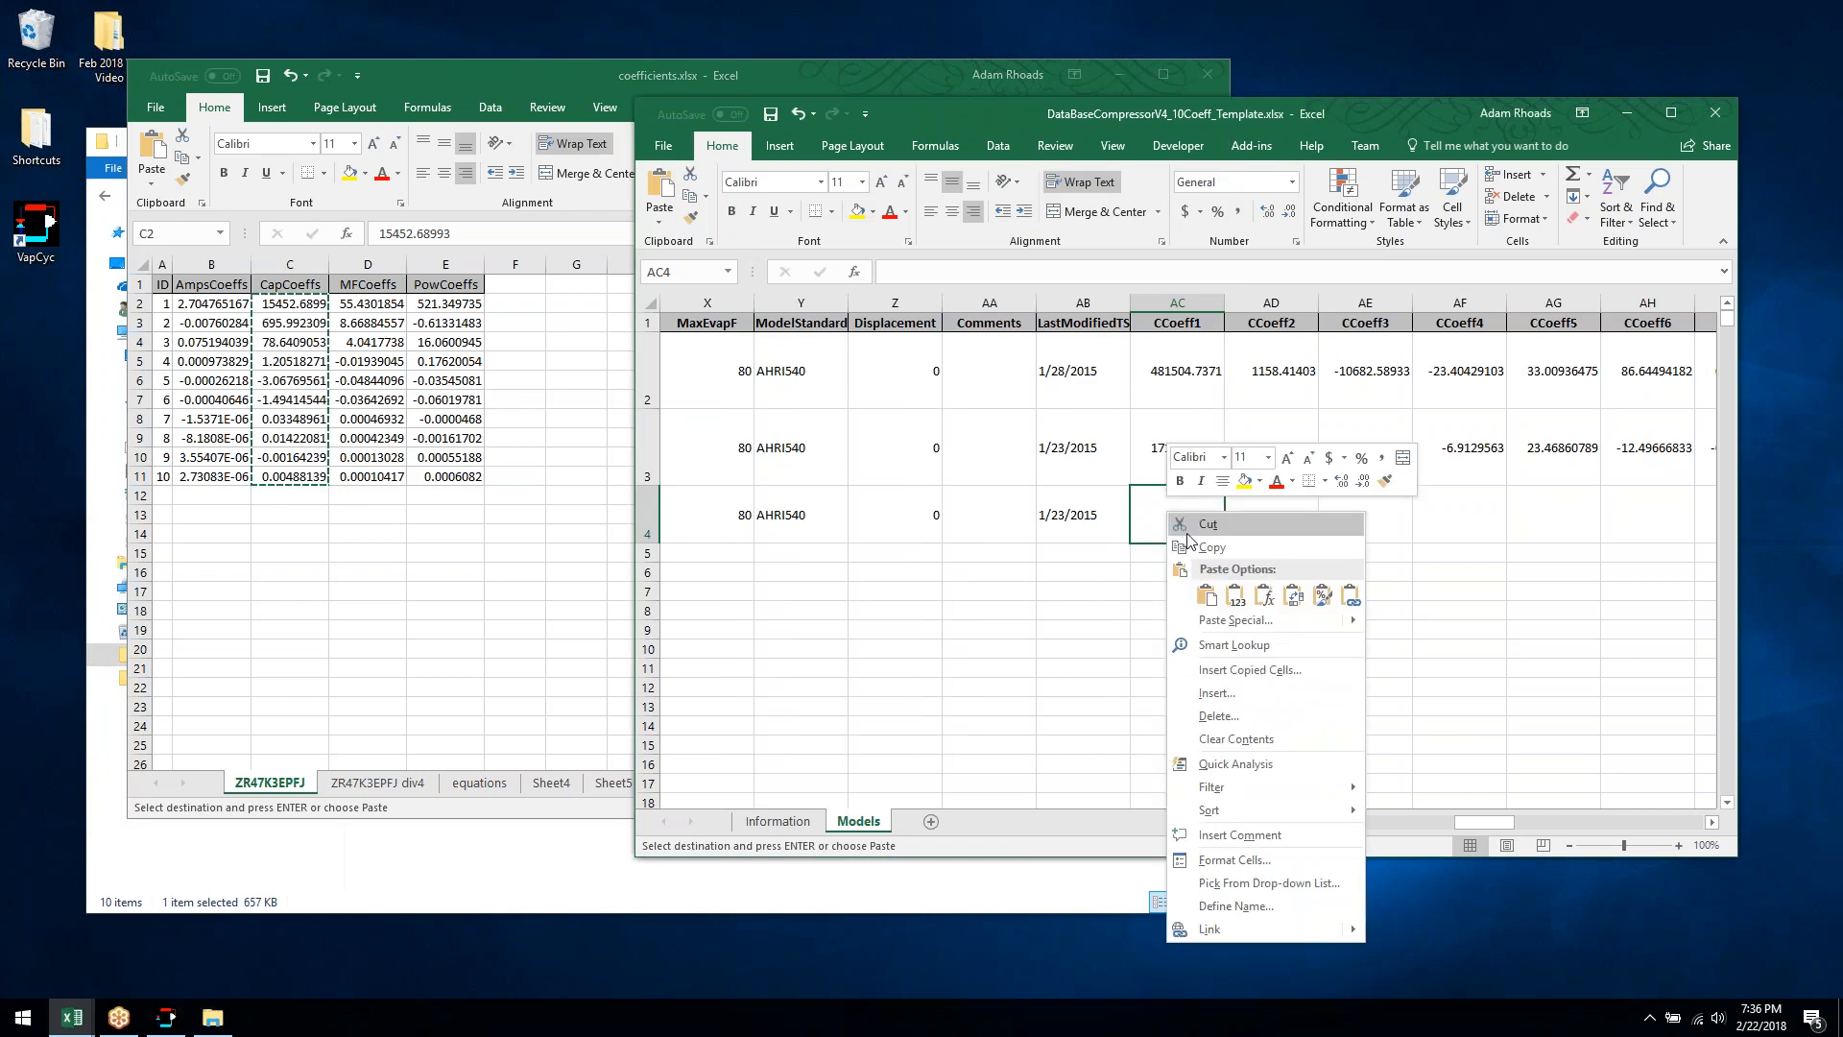
click(1293, 597)
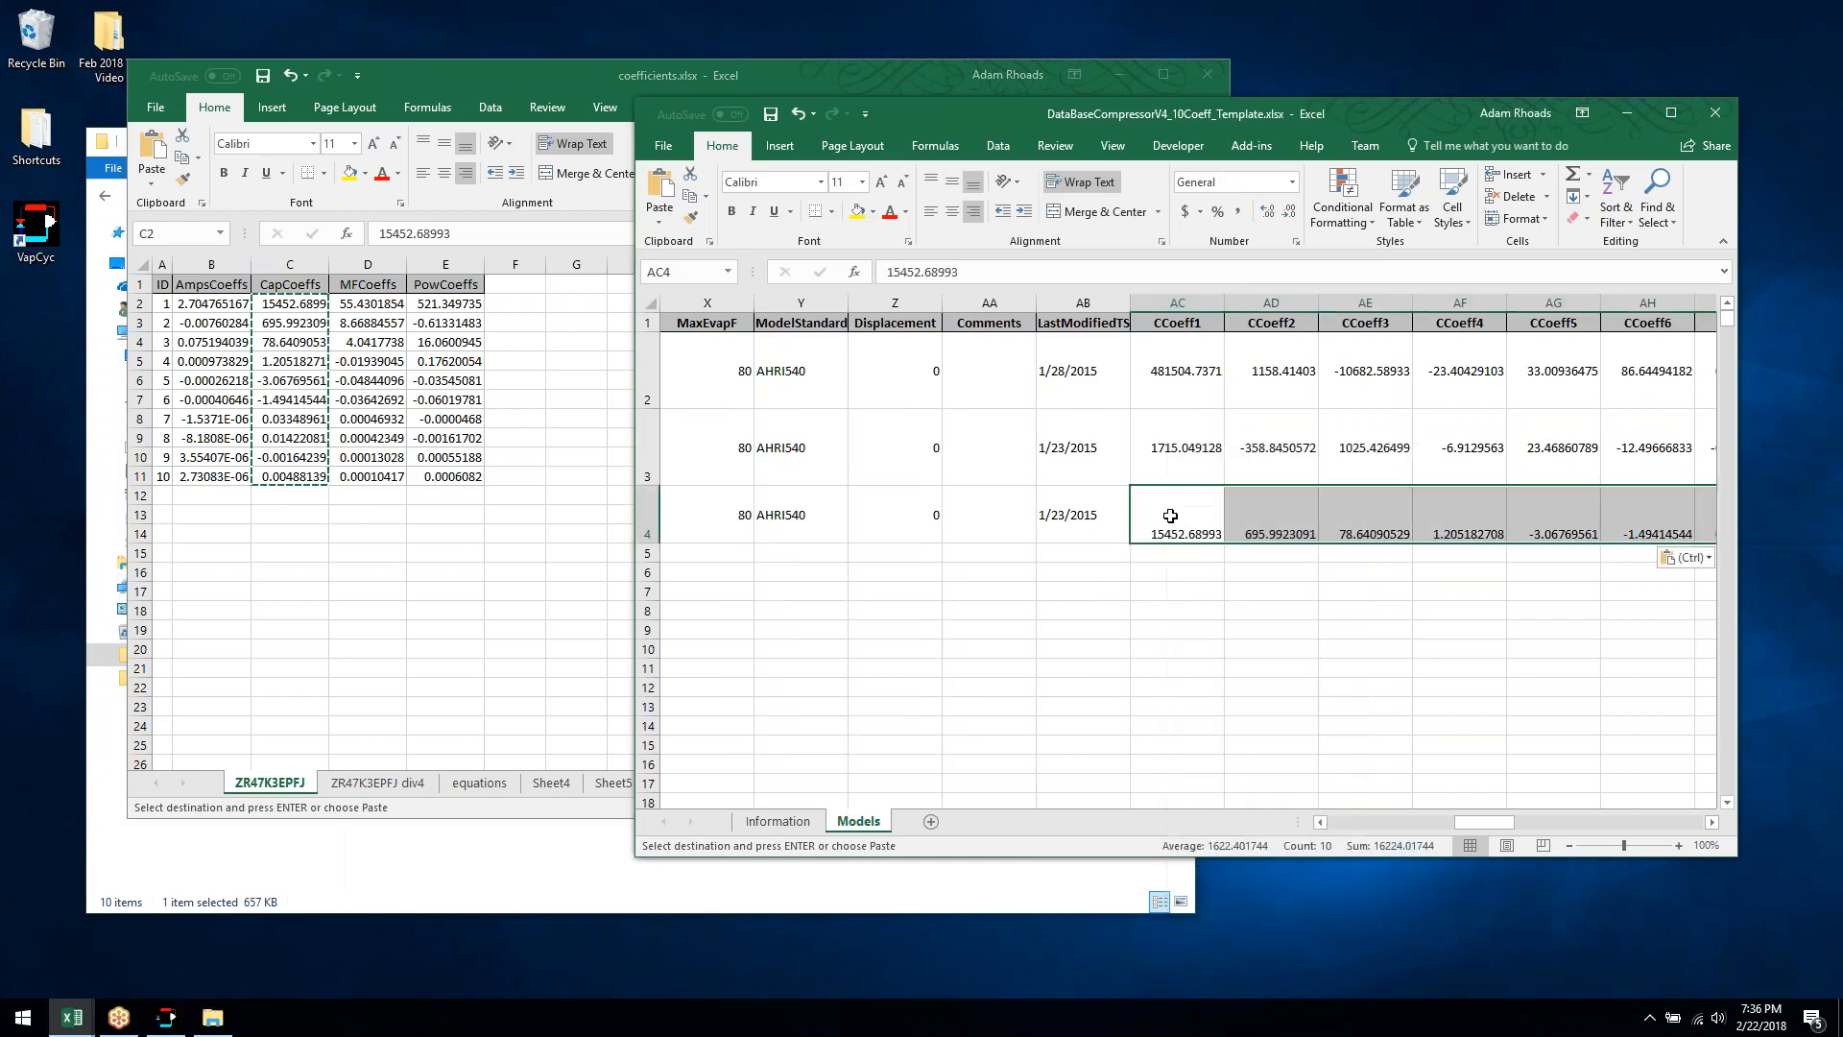
click(295, 305)
click(1229, 517)
drag(1248, 518, 1535, 576)
click(1537, 630)
Step: Copy the ten PowCoeffs values from coefficients.xlsx and paste them transposed into template row 4, starting at PCoeff1
scroll(1539, 806, right, 4)
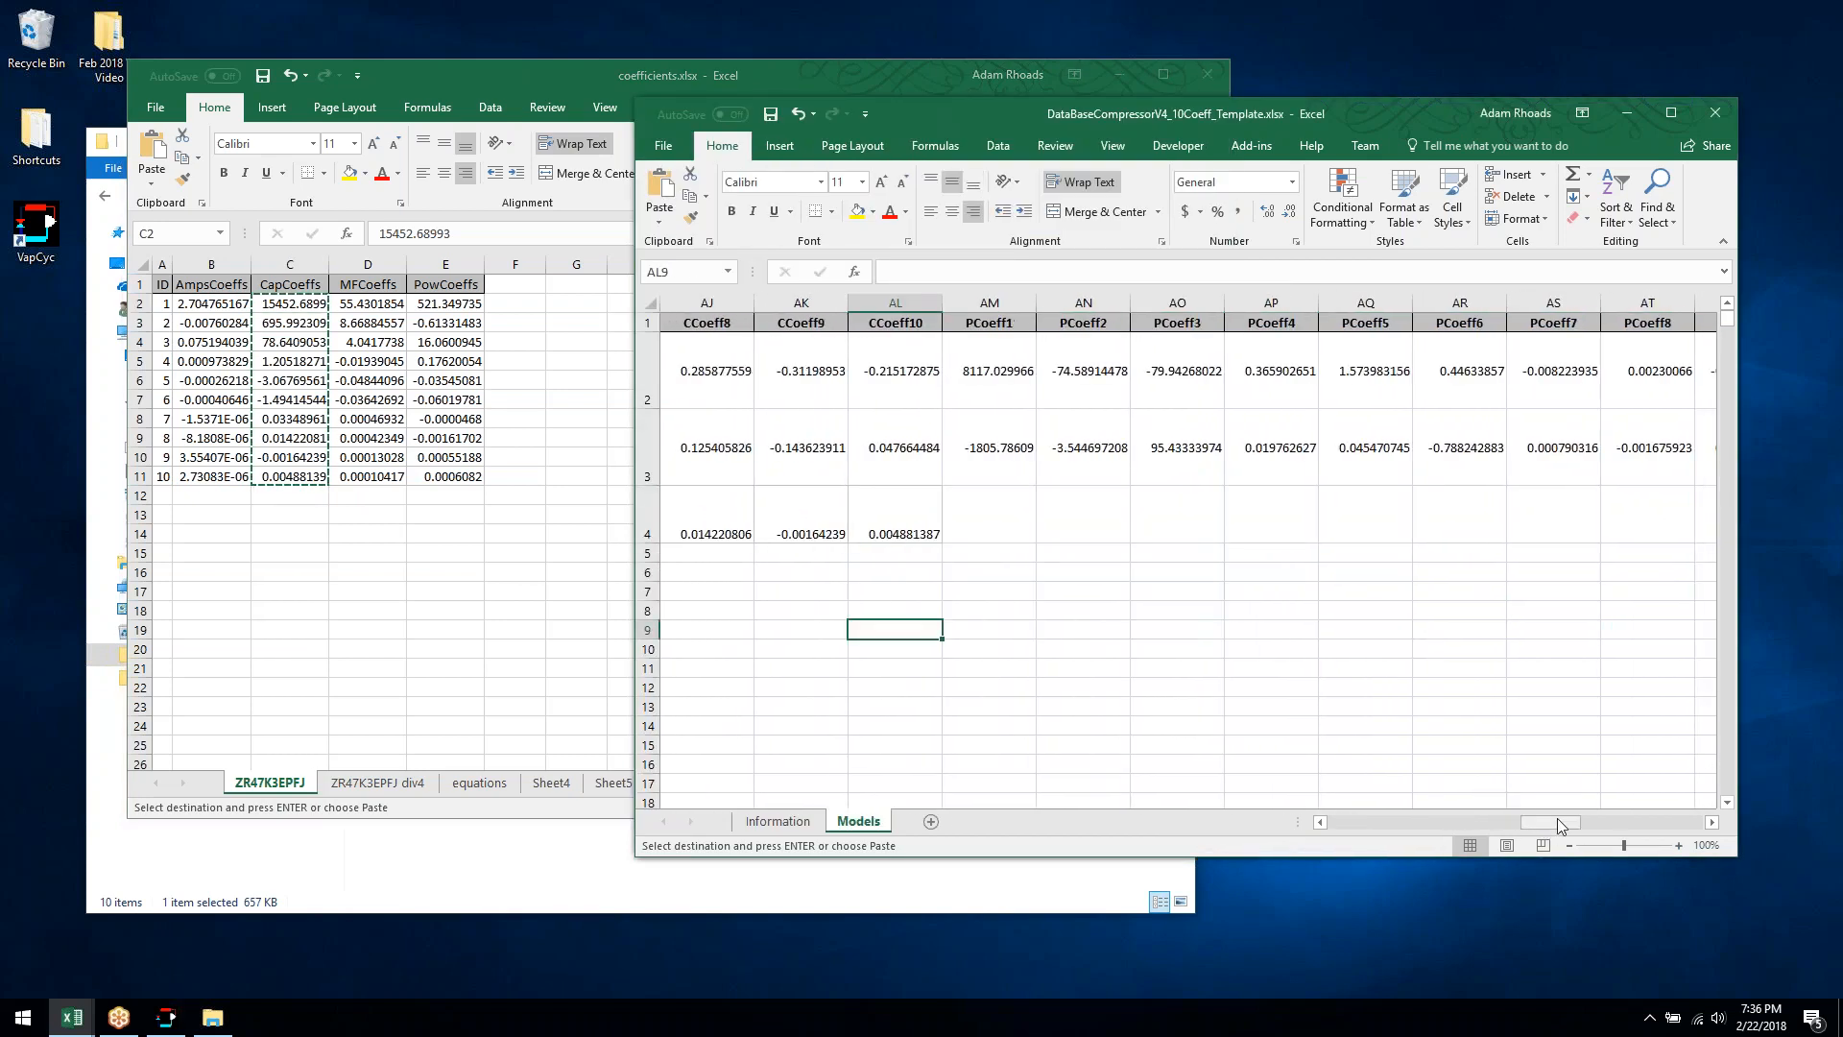
key(alt+Tab)
drag(443, 312, 479, 480)
key(ctrl+c)
key(alt+Tab)
right_click(971, 515)
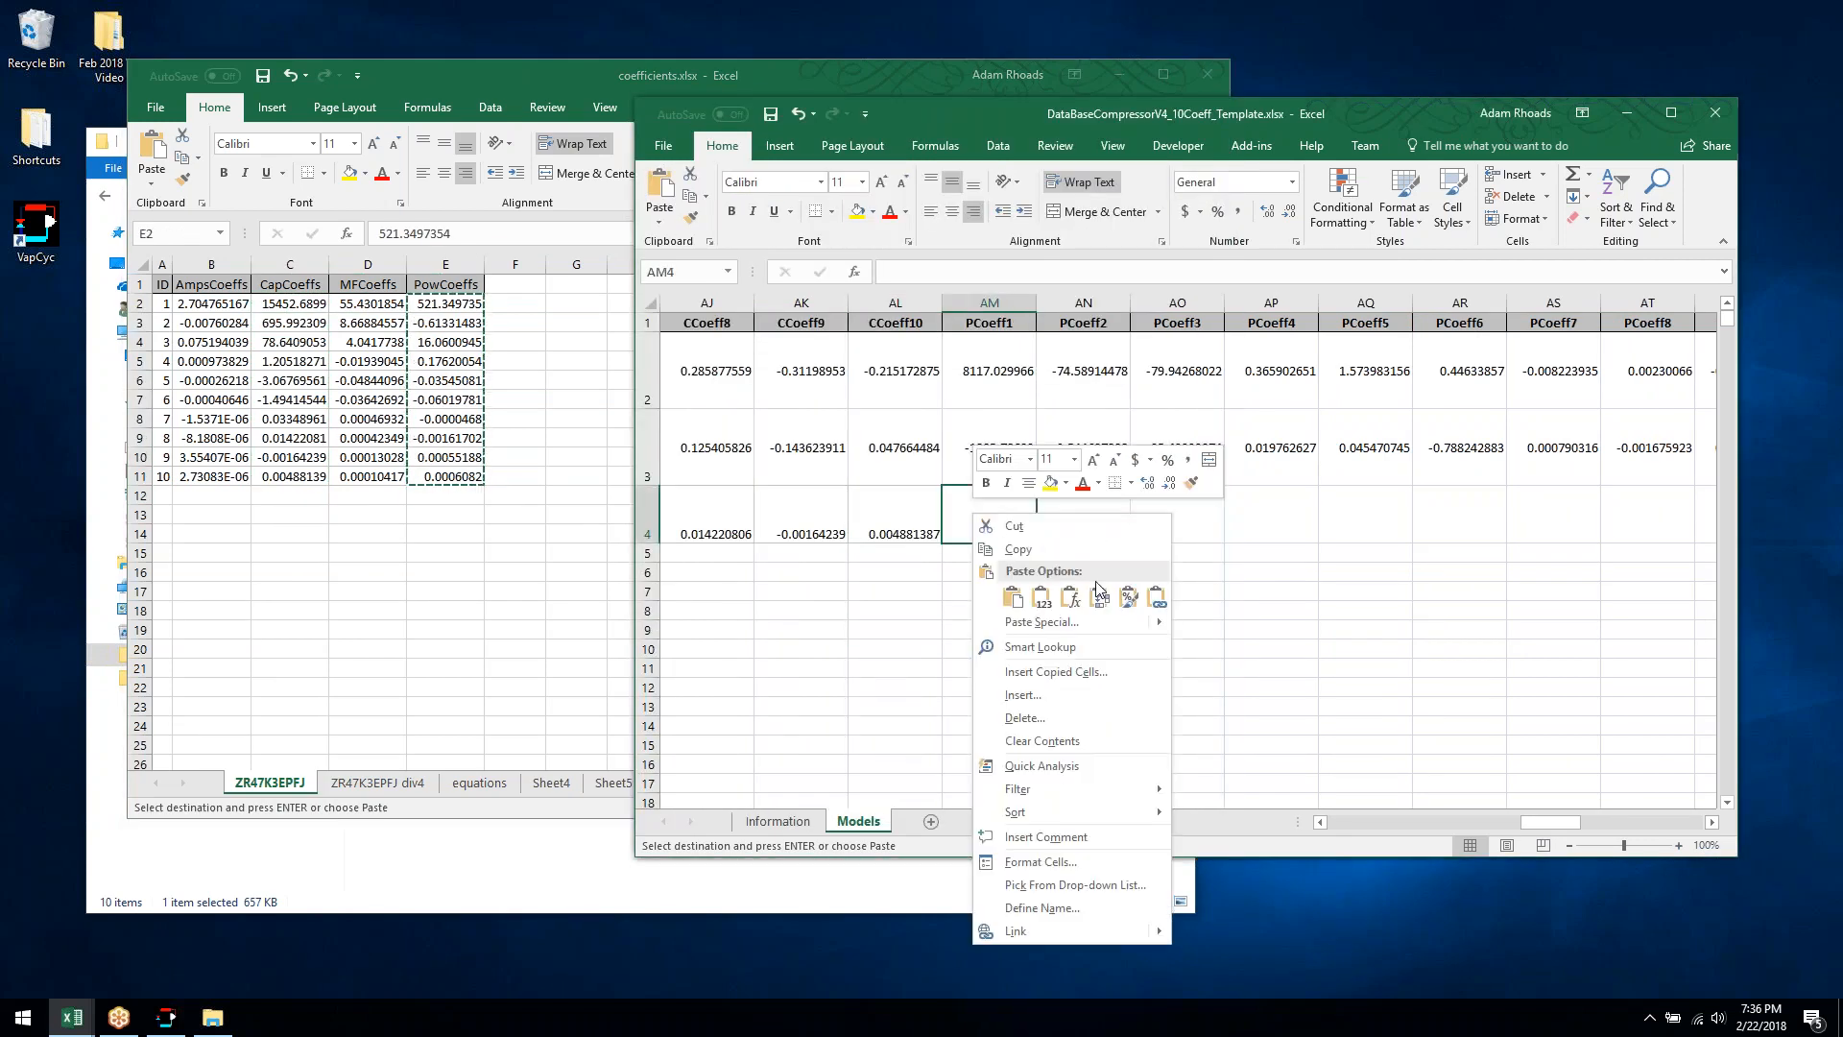
click(1087, 588)
drag(1083, 629, 1083, 649)
Step: Copy the ten AmpsCoeffs values from coefficients.xlsx and paste them transposed into template row 4, starting at ACoeff1
drag(1555, 822, 1598, 826)
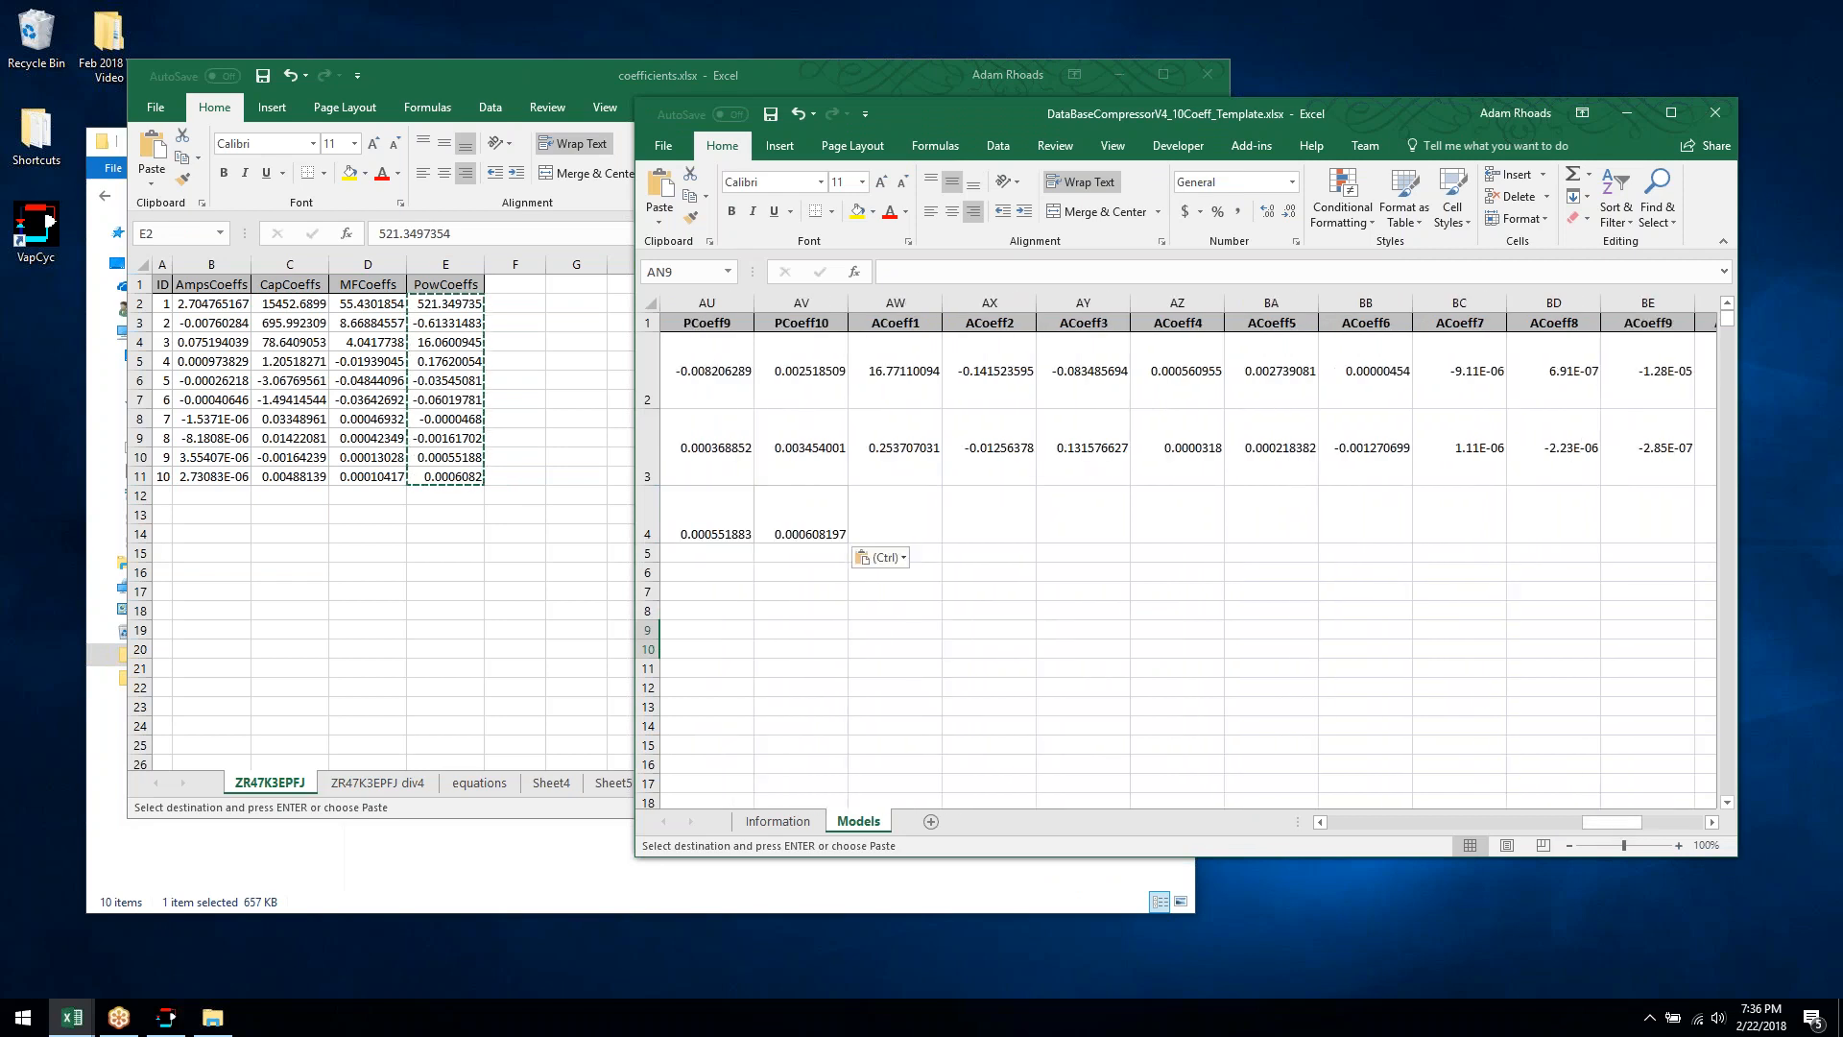
key(alt+Tab)
drag(211, 304, 211, 477)
key(ctrl+c)
key(alt+Tab)
right_click(926, 518)
click(1041, 595)
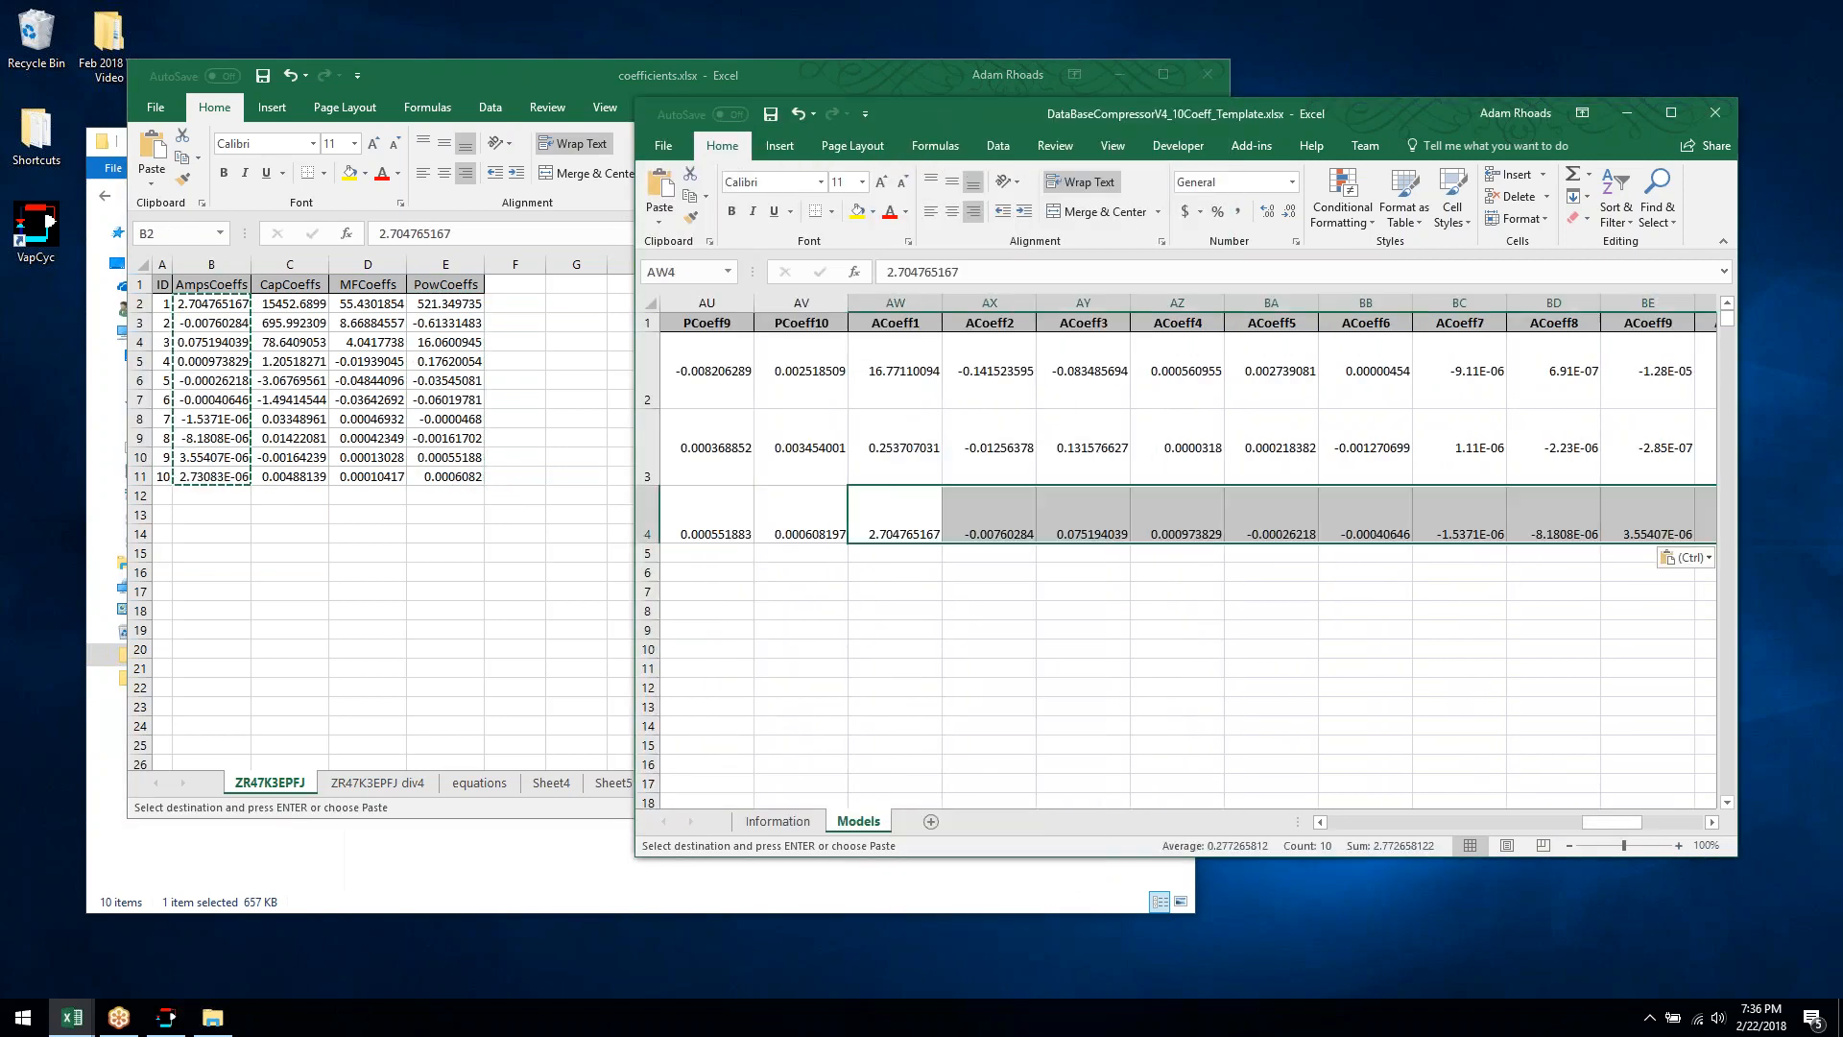
Step: Copy the ten MFCoeffs values from coefficients.xlsx and paste them transposed into template row 4, starting at MCoeff1
key(alt+Tab)
drag(368, 304, 367, 476)
key(ctrl+c)
key(alt+Tab)
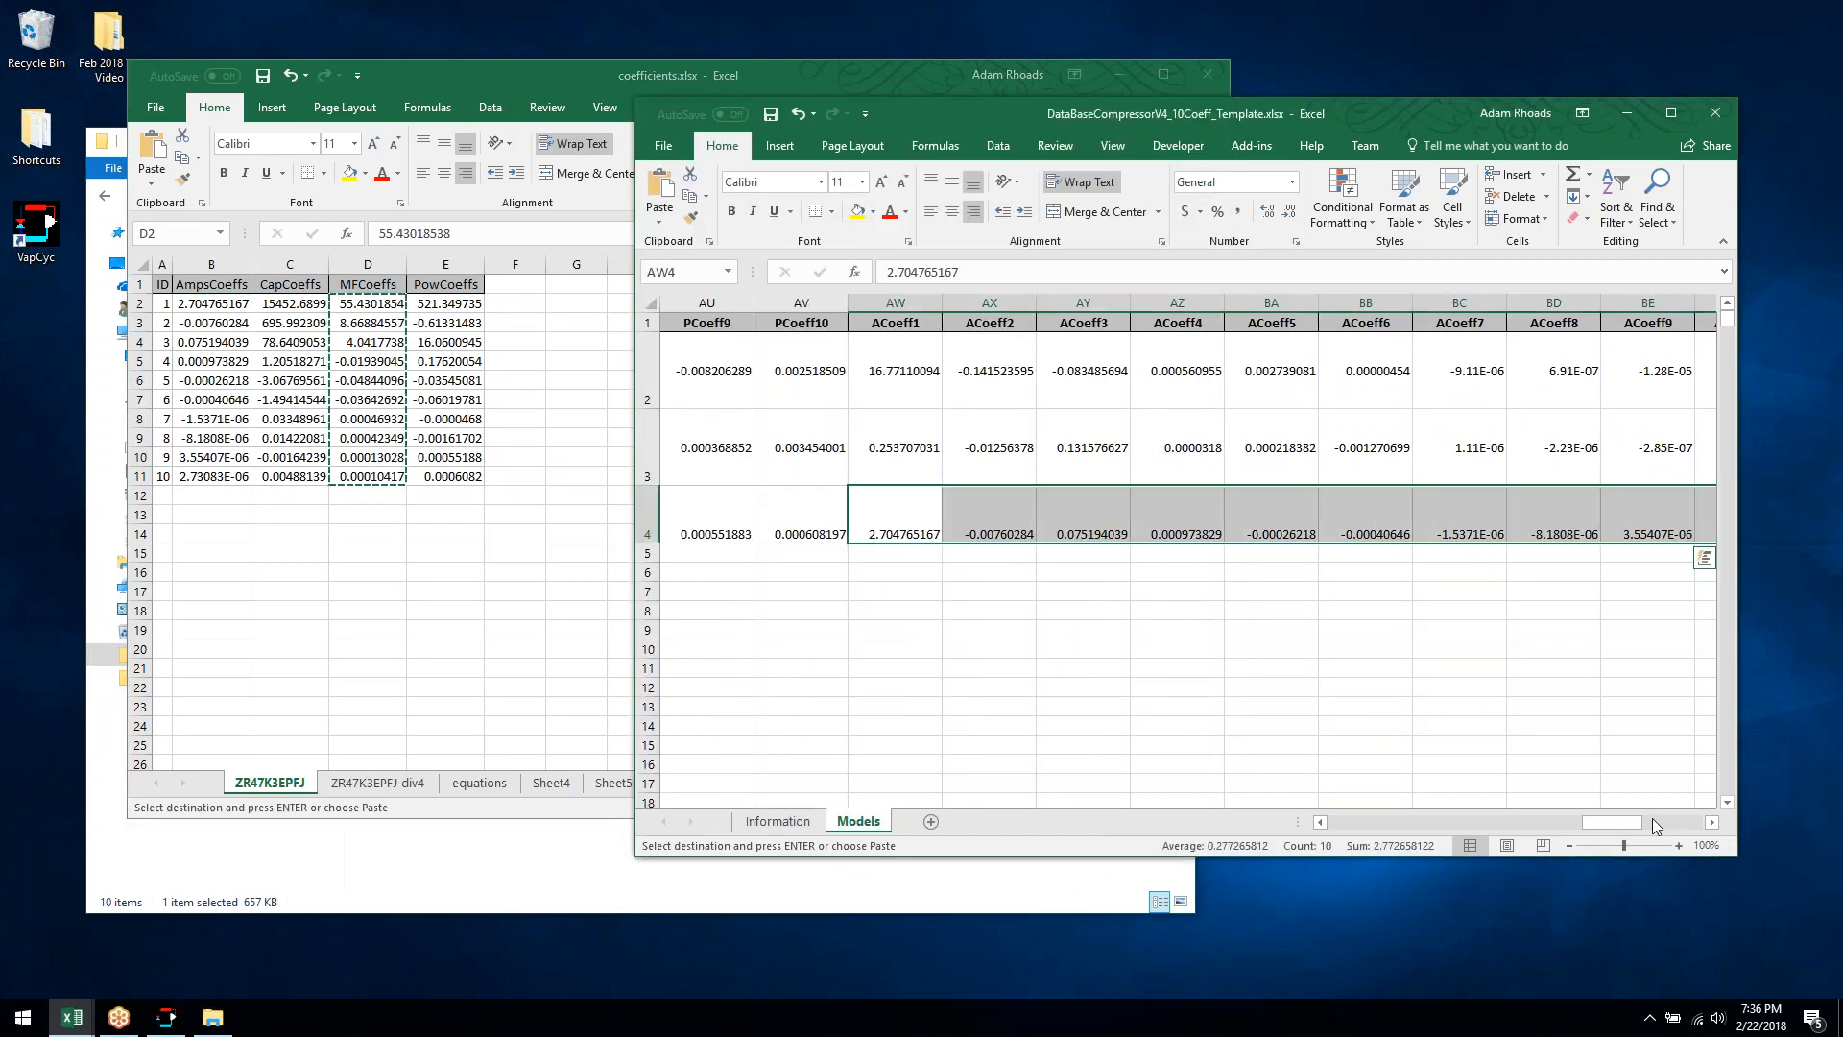
scroll(890, 529, right, 5)
right_click(768, 531)
click(903, 582)
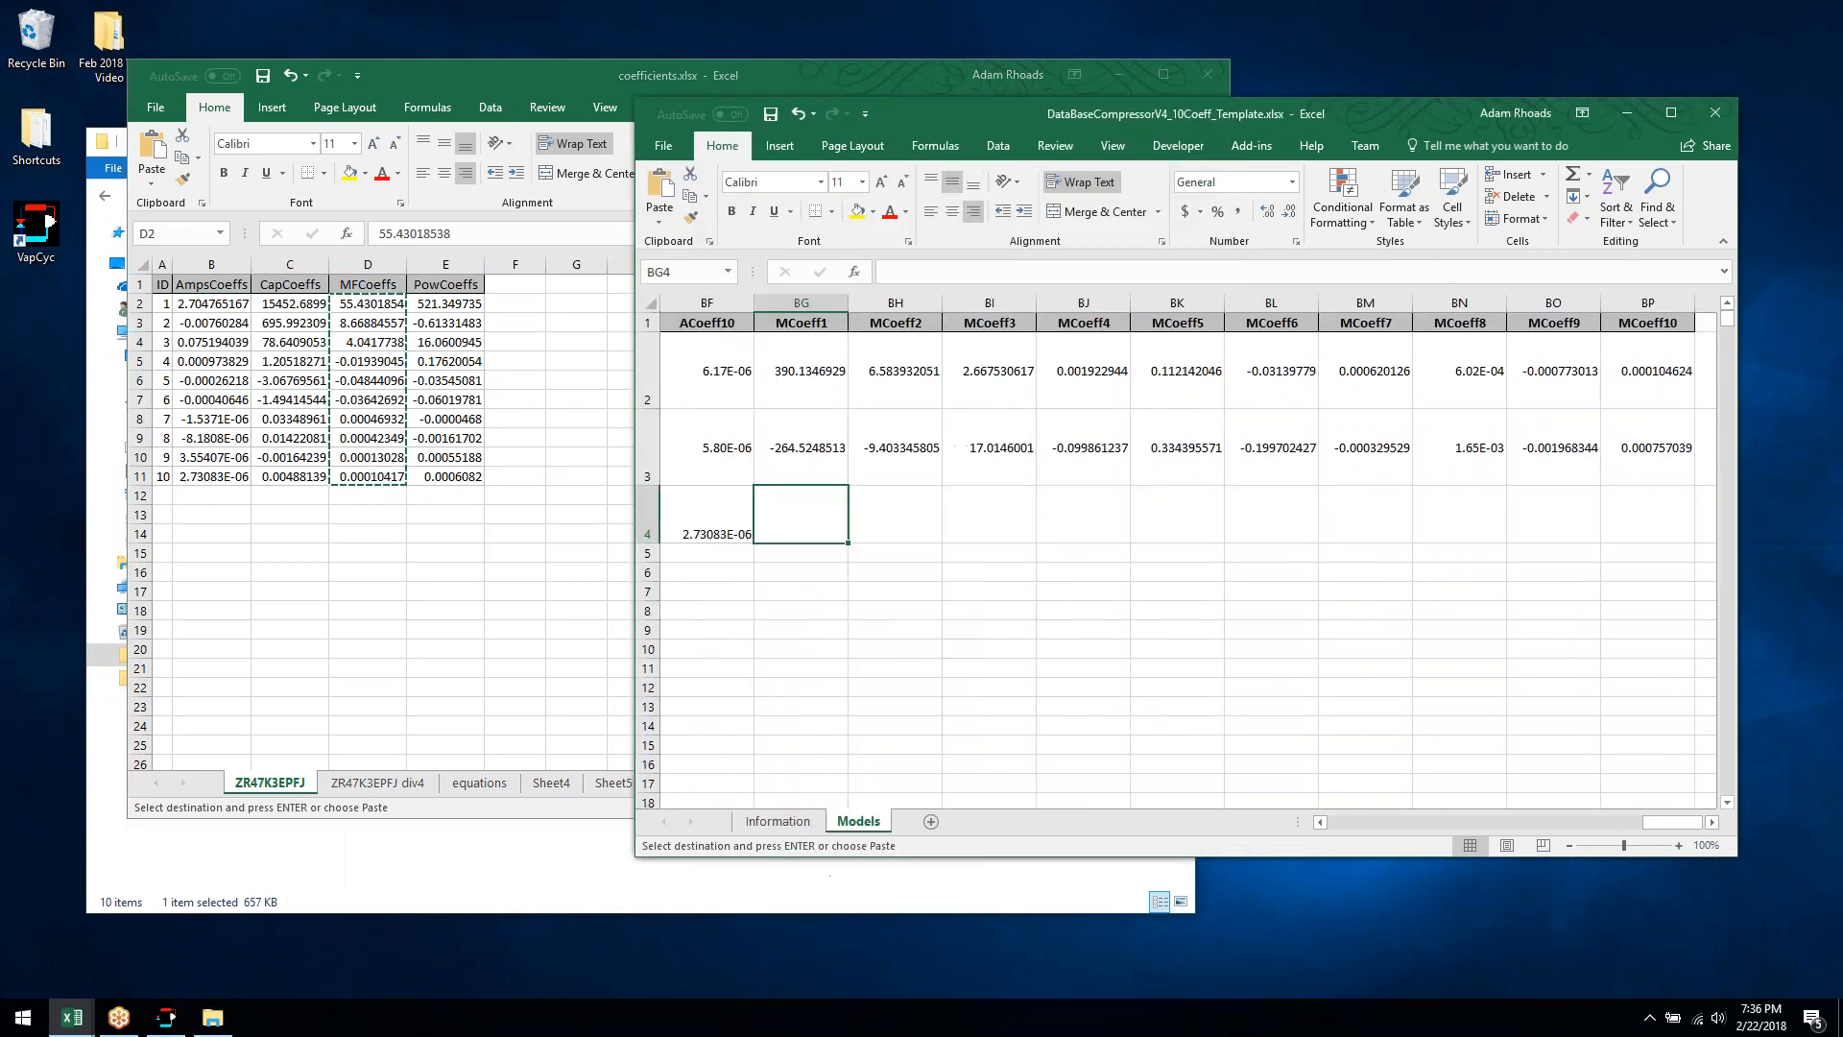
click(1157, 651)
Step: Save the template workbook, and save a copy named Example1 in the Example 1_0 folder
key(ctrl+s)
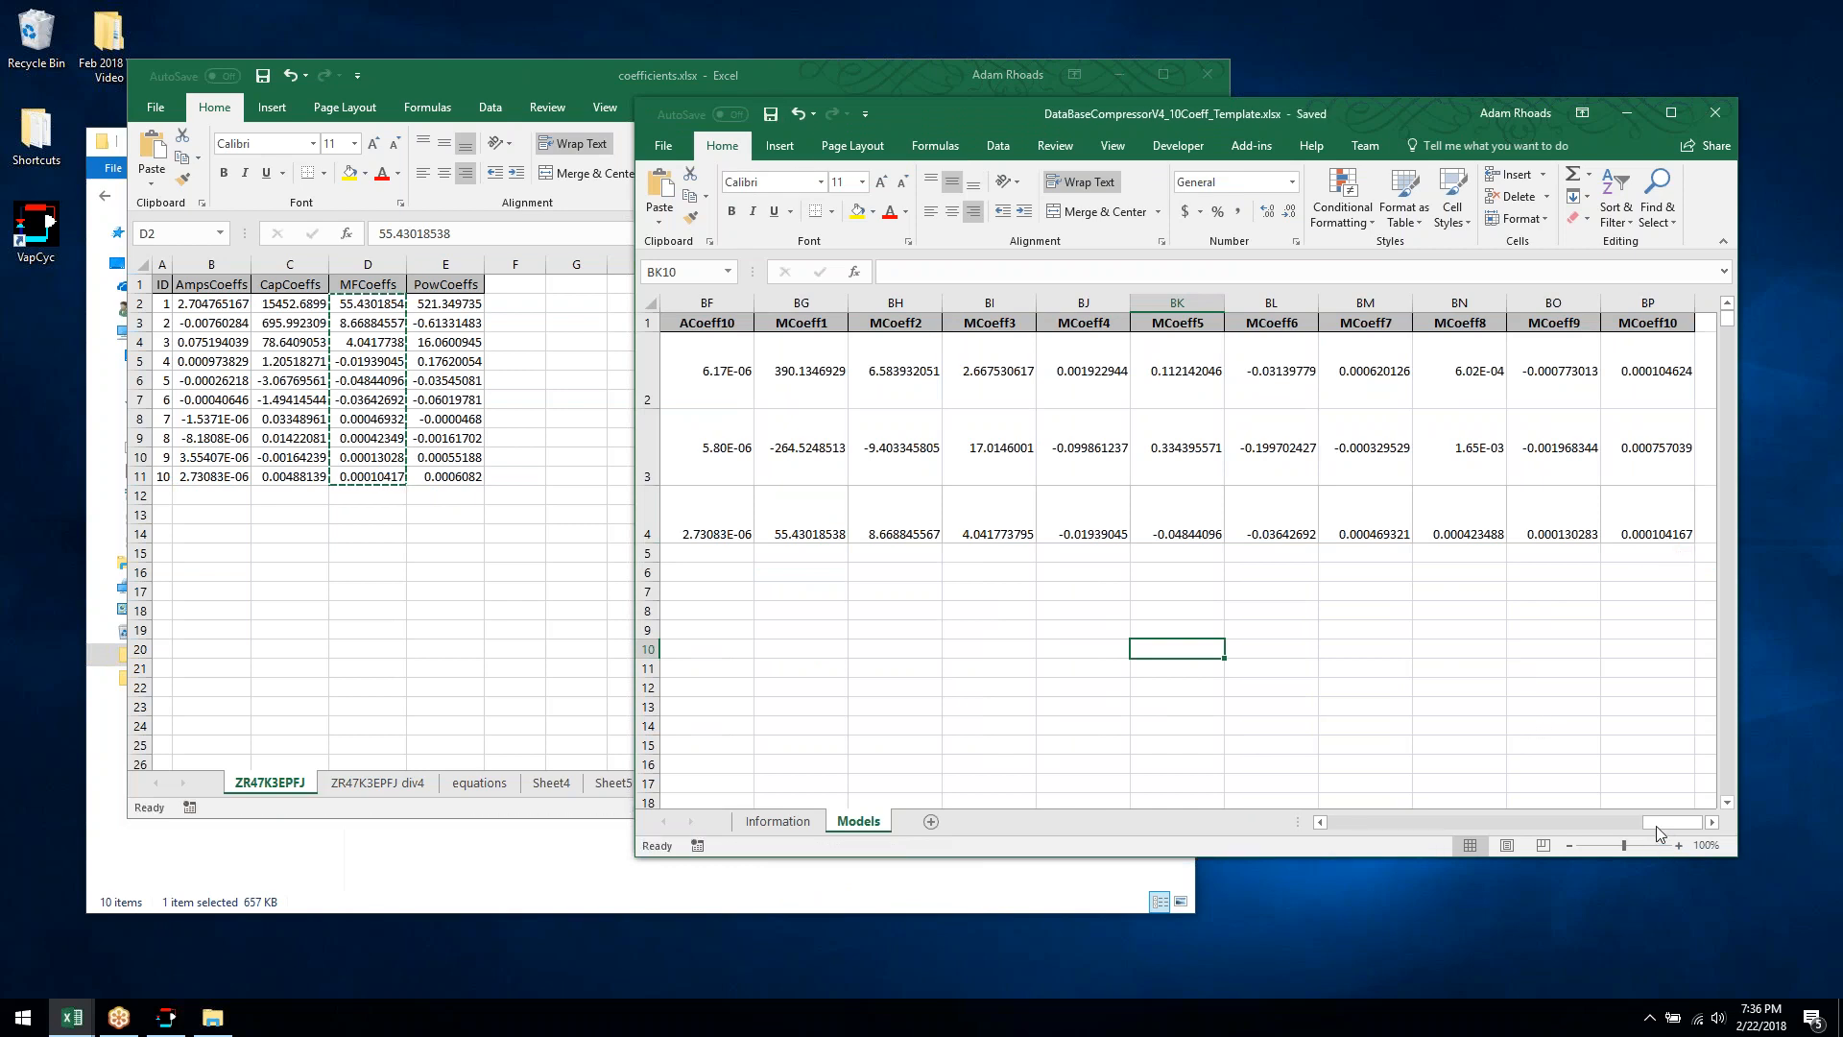
drag(1668, 824, 1334, 822)
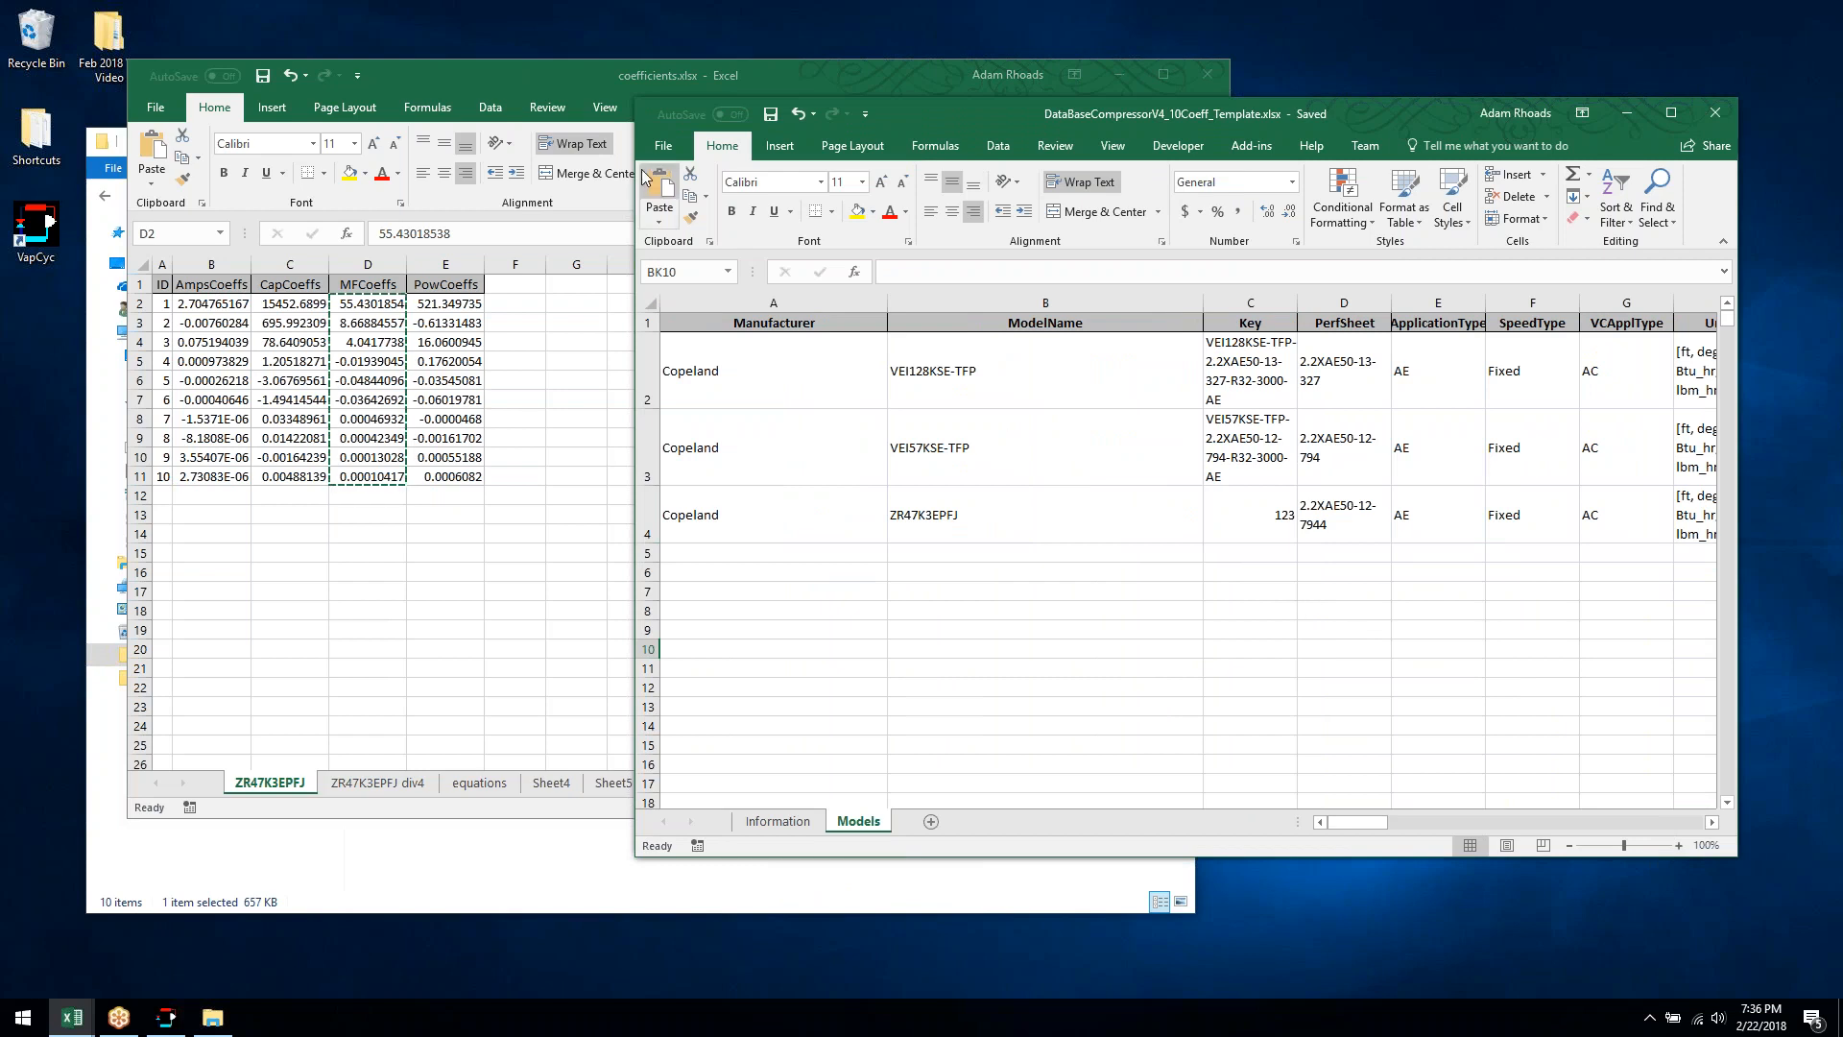
click(663, 145)
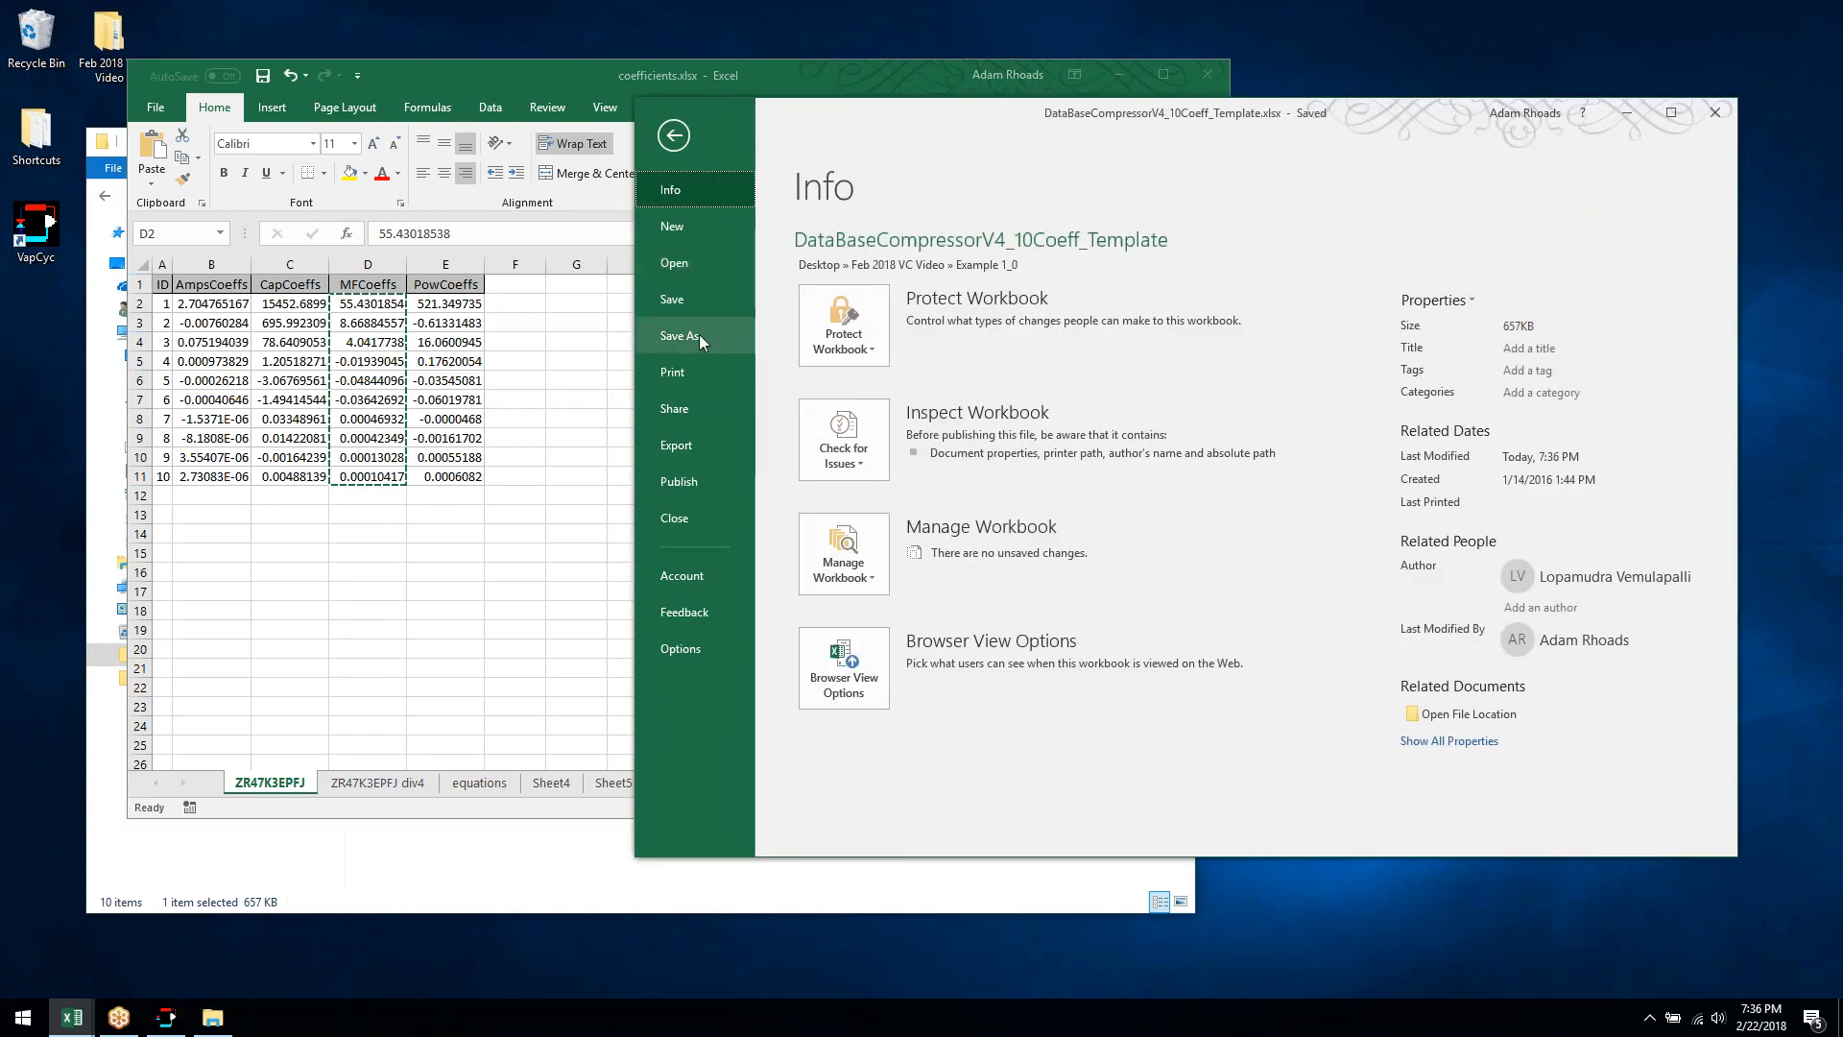
click(699, 333)
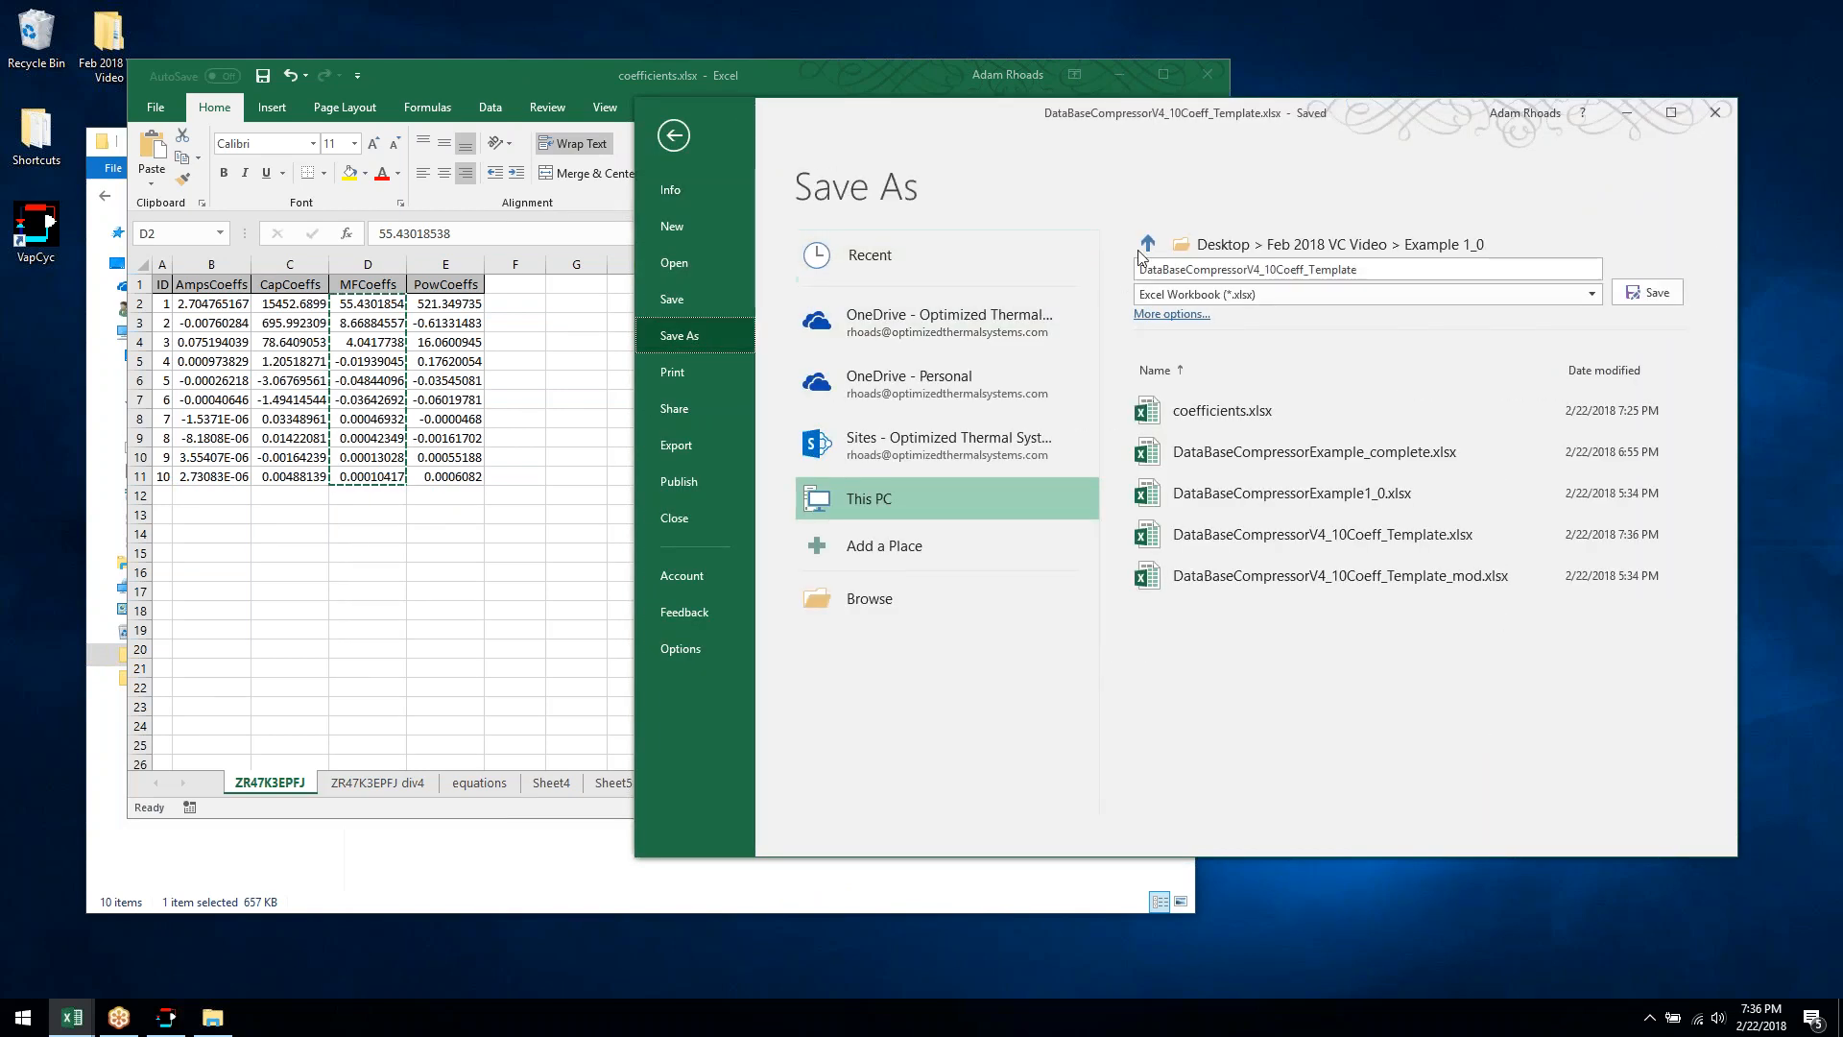
click(1379, 272)
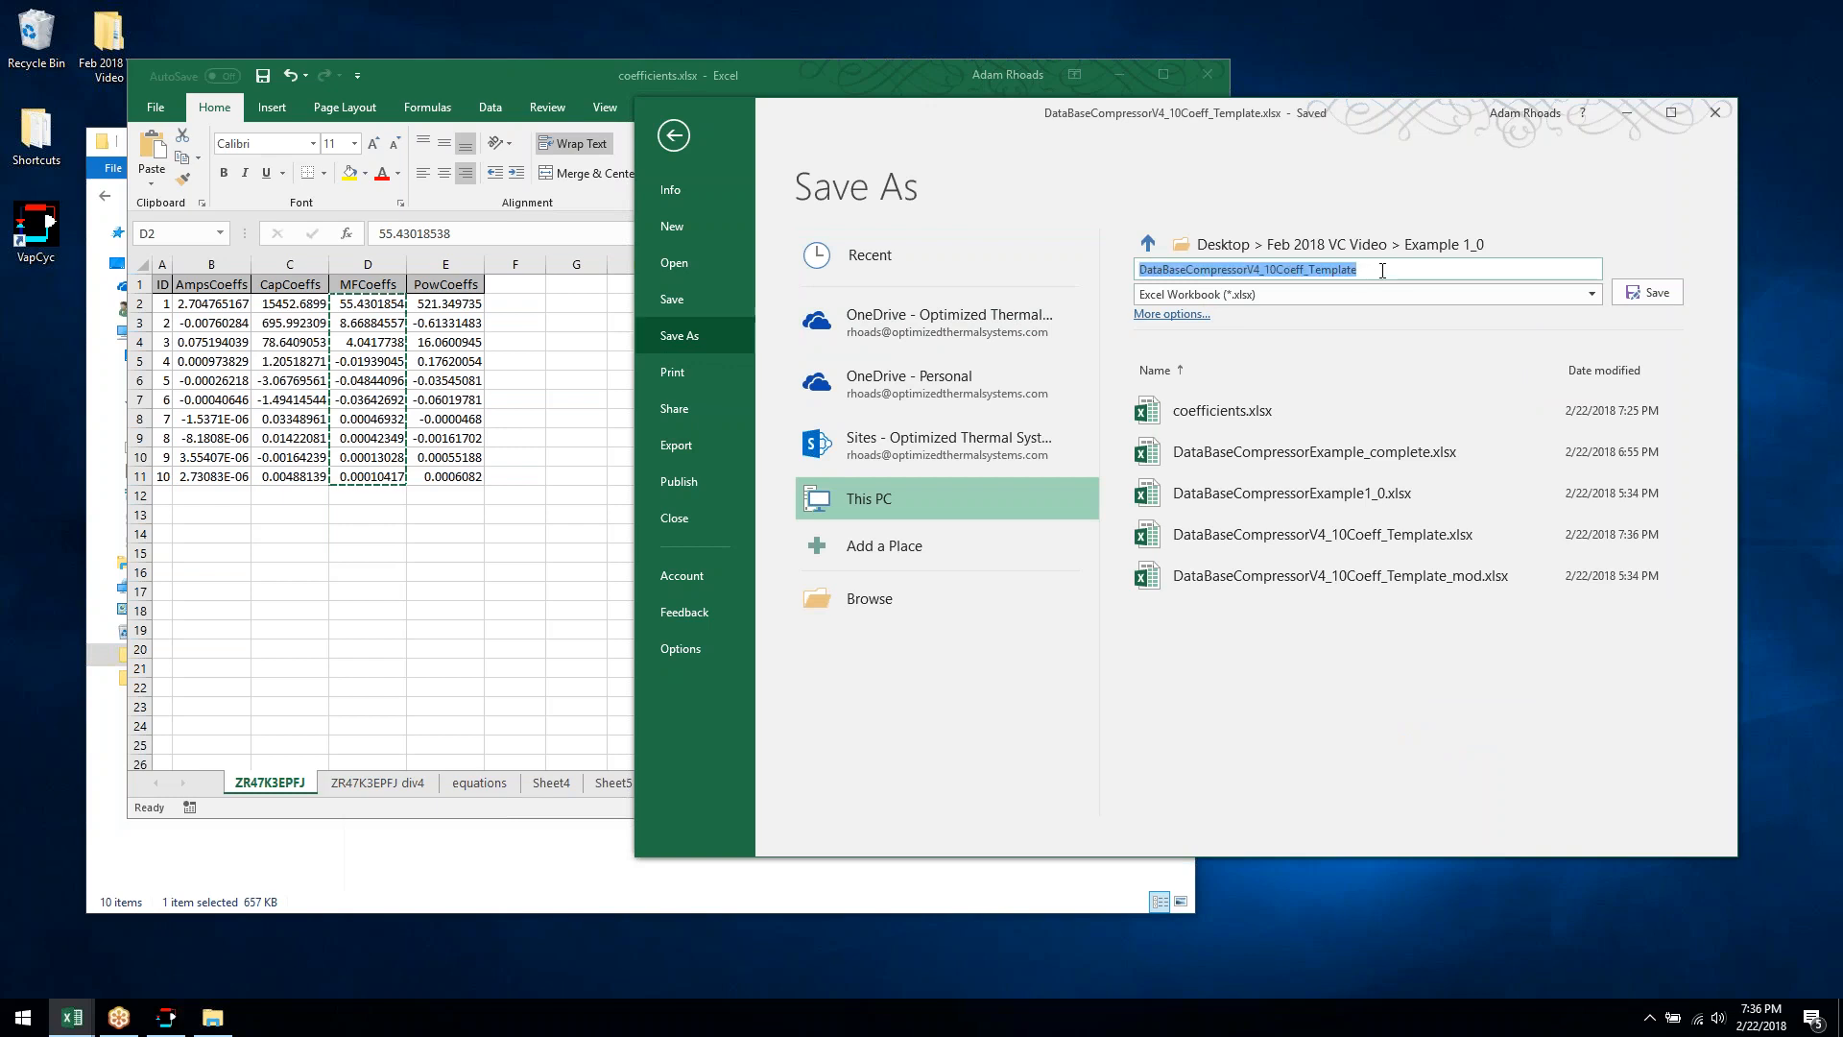
text(Exa)
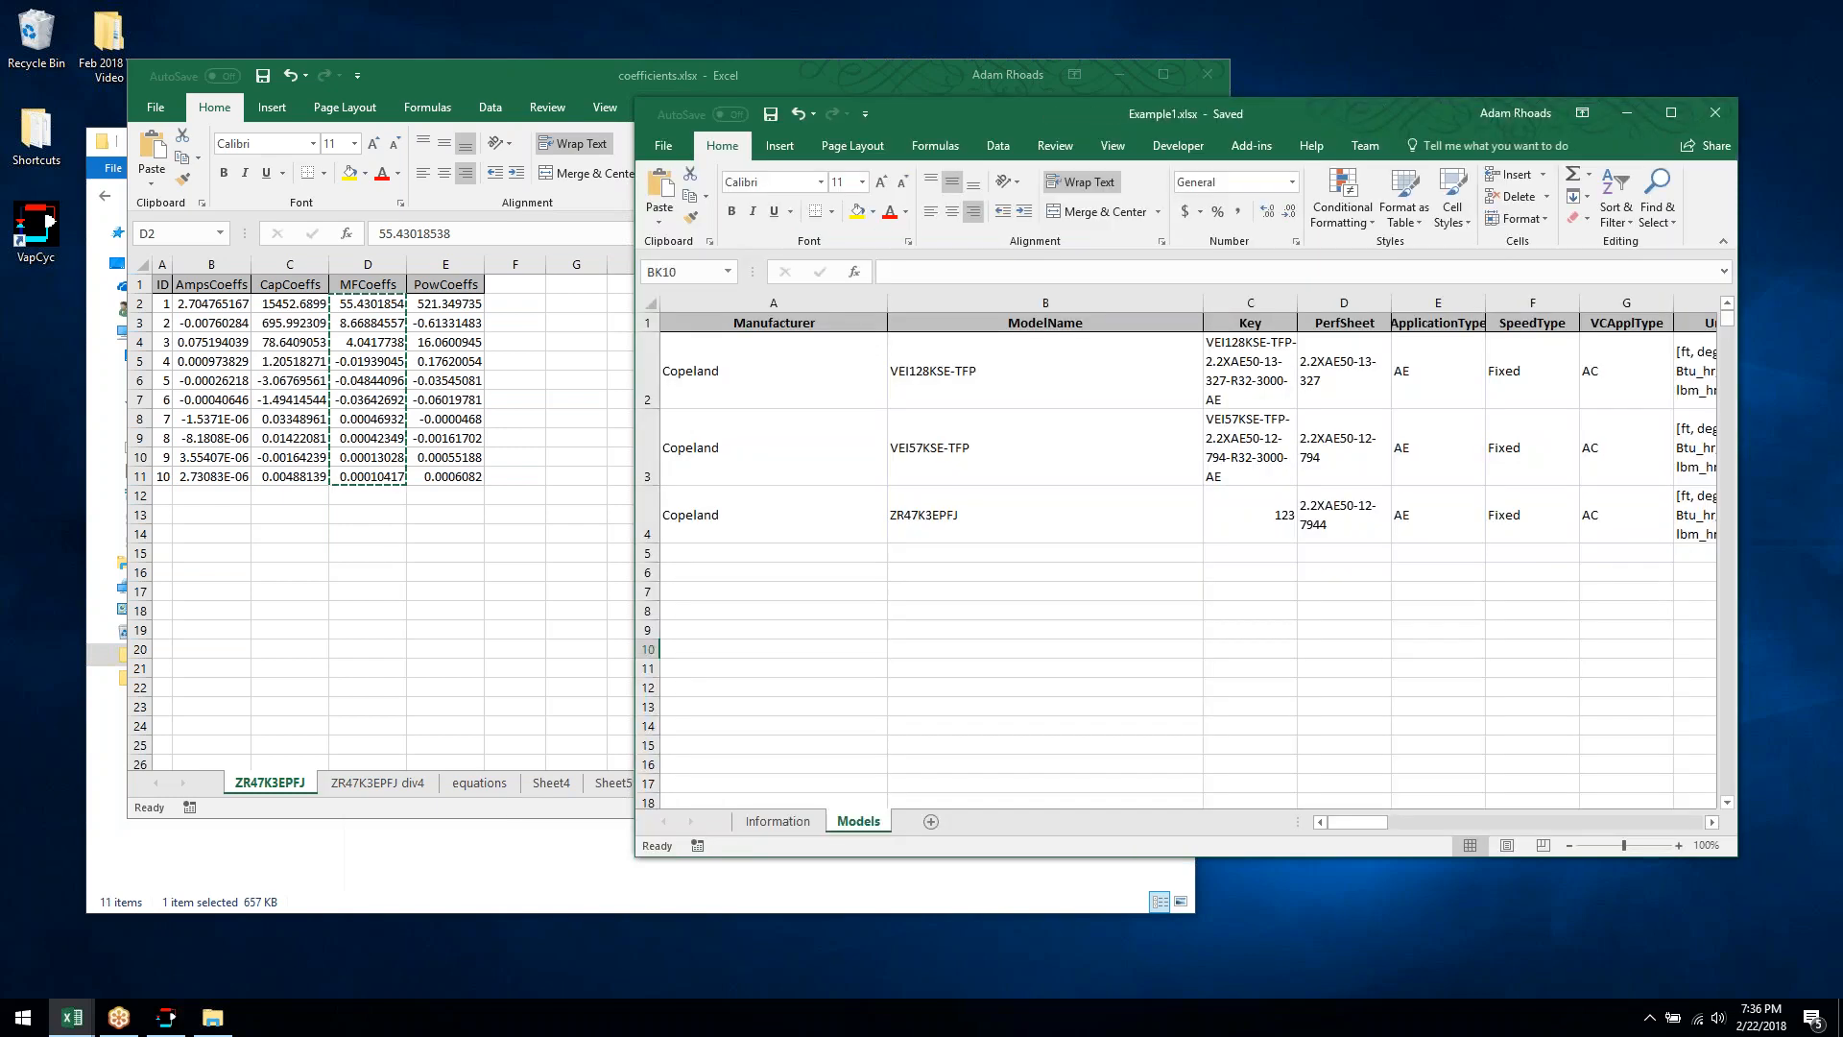
Step: Close the Example1.xlsx workbook and minimize the coefficients.xlsx and Example 1_0 folder windows
click(1109, 498)
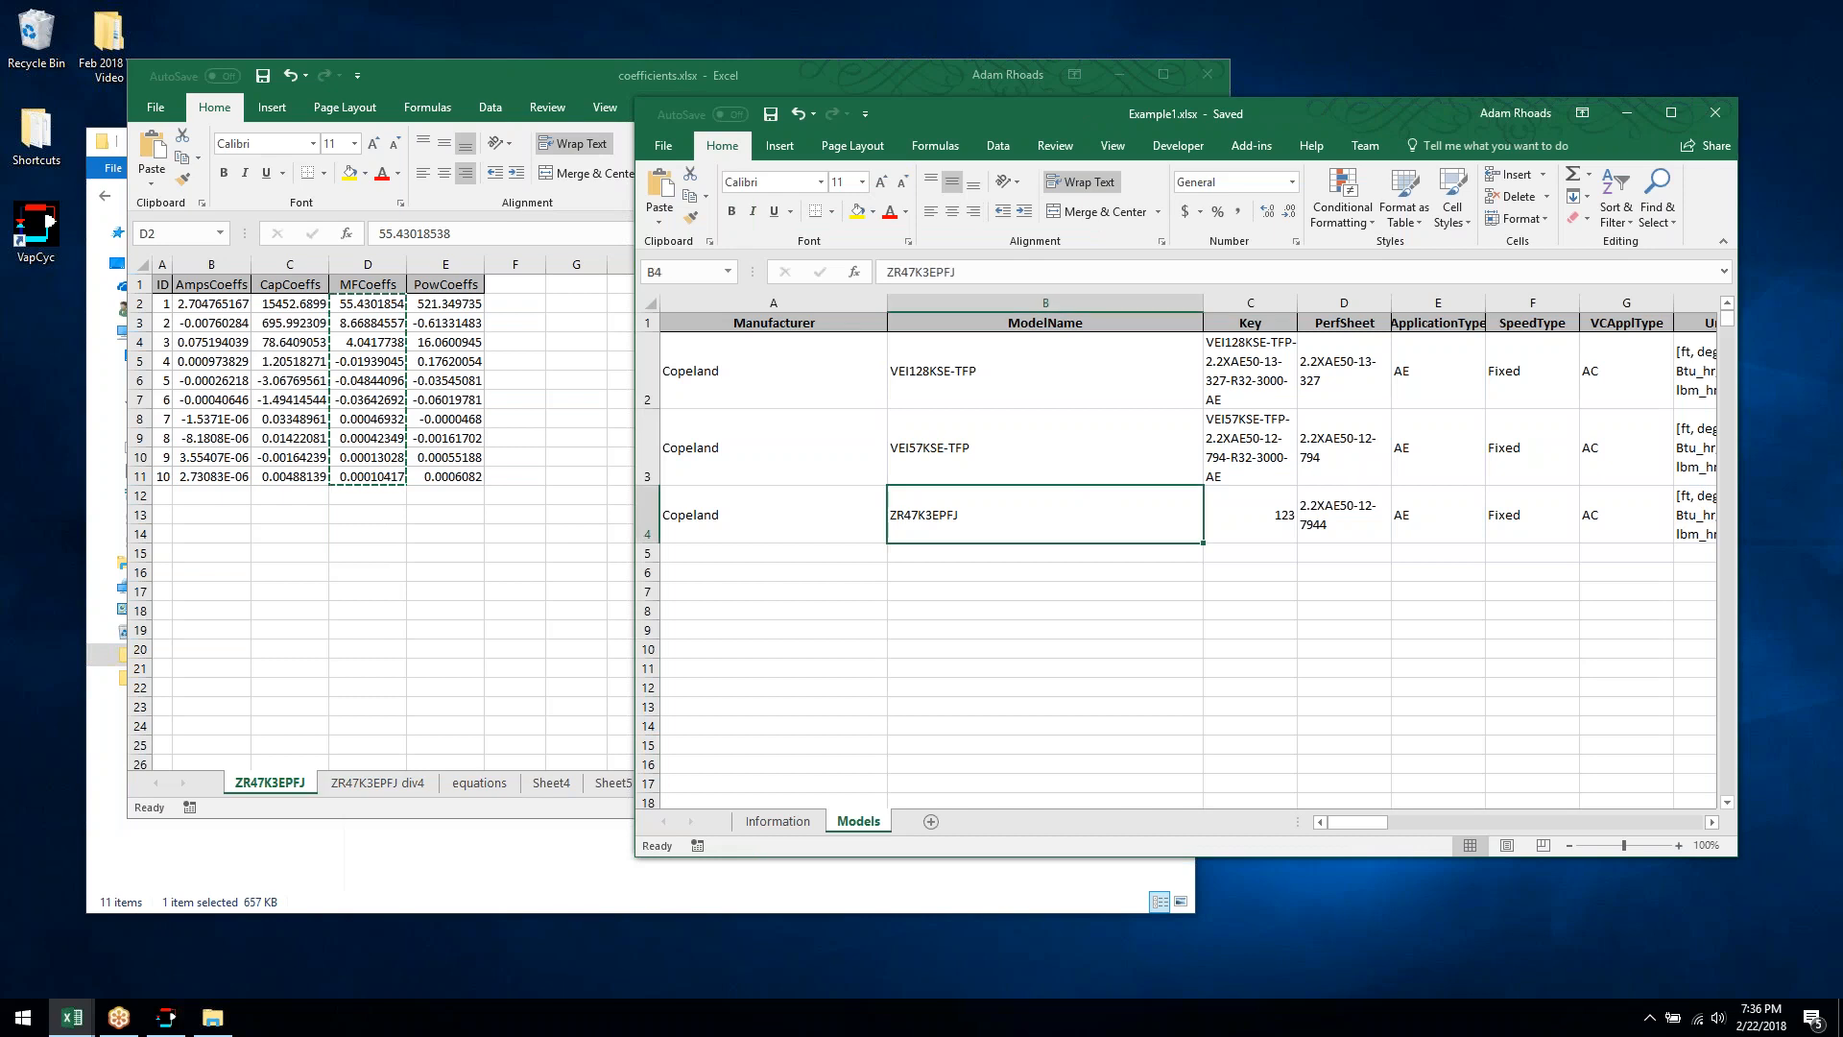
click(1717, 113)
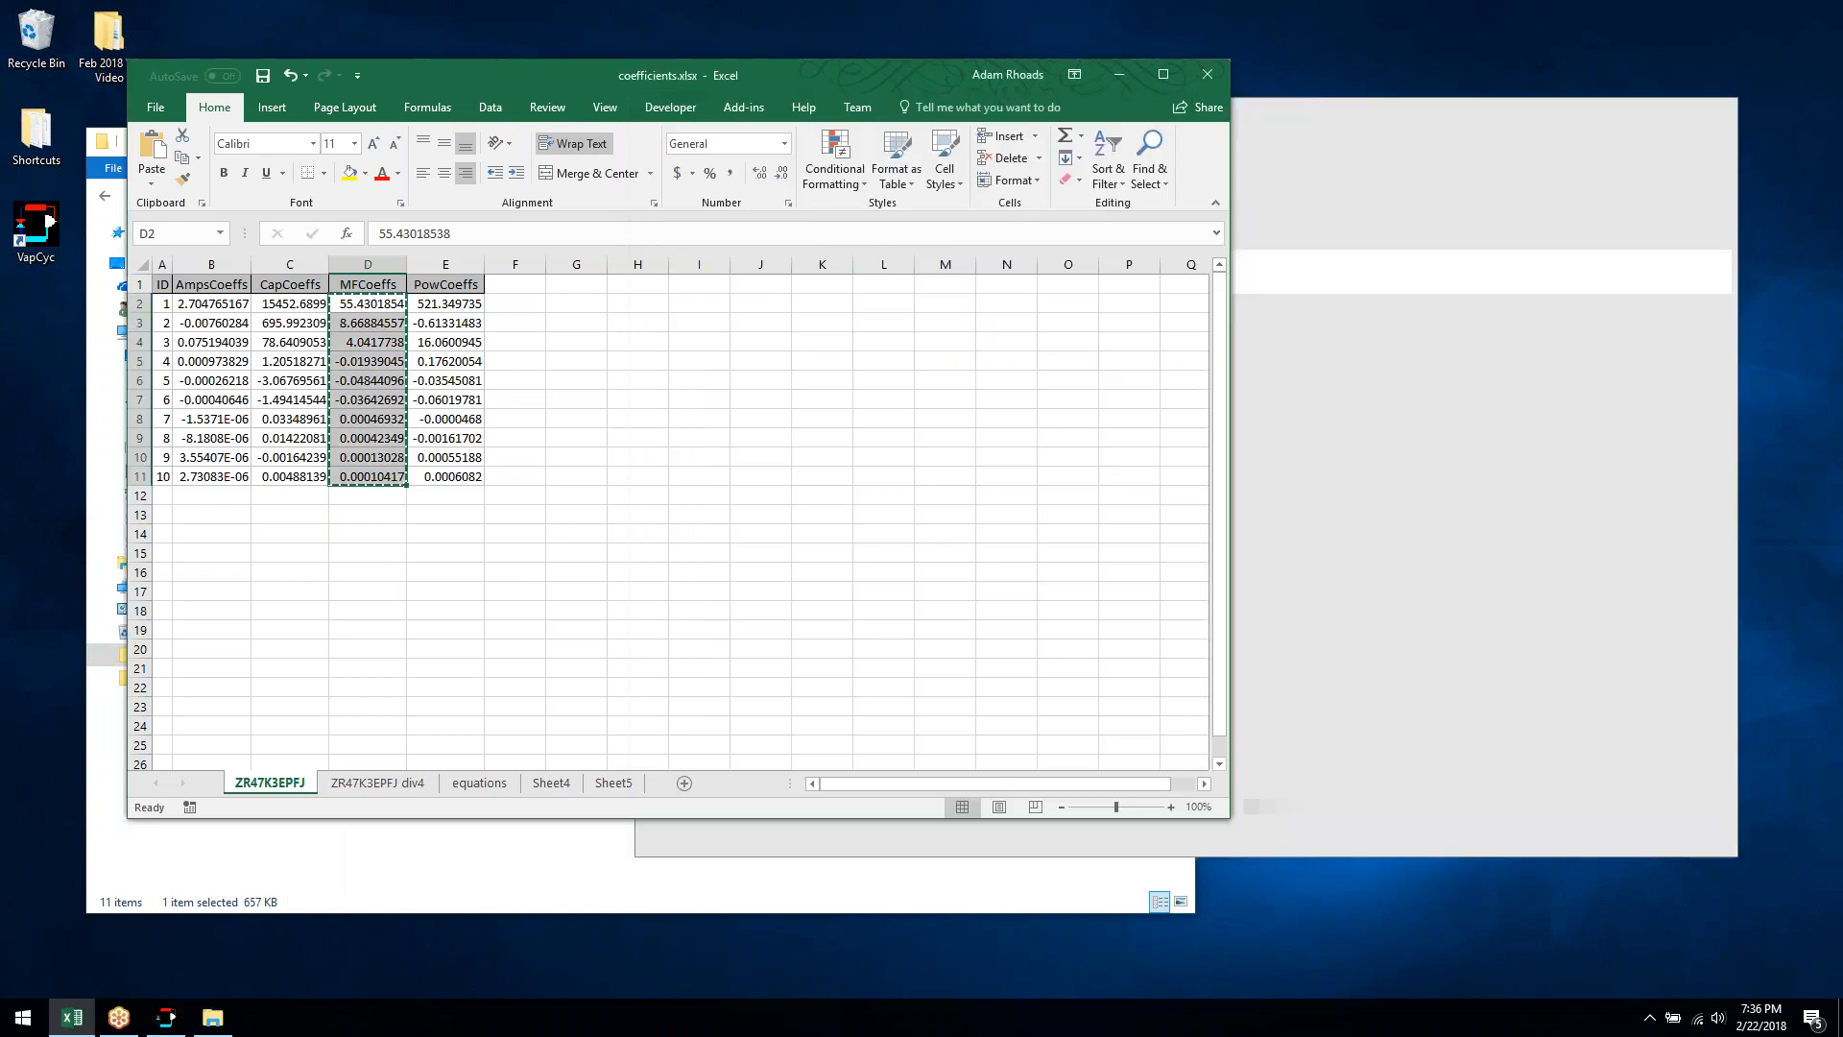
click(1121, 79)
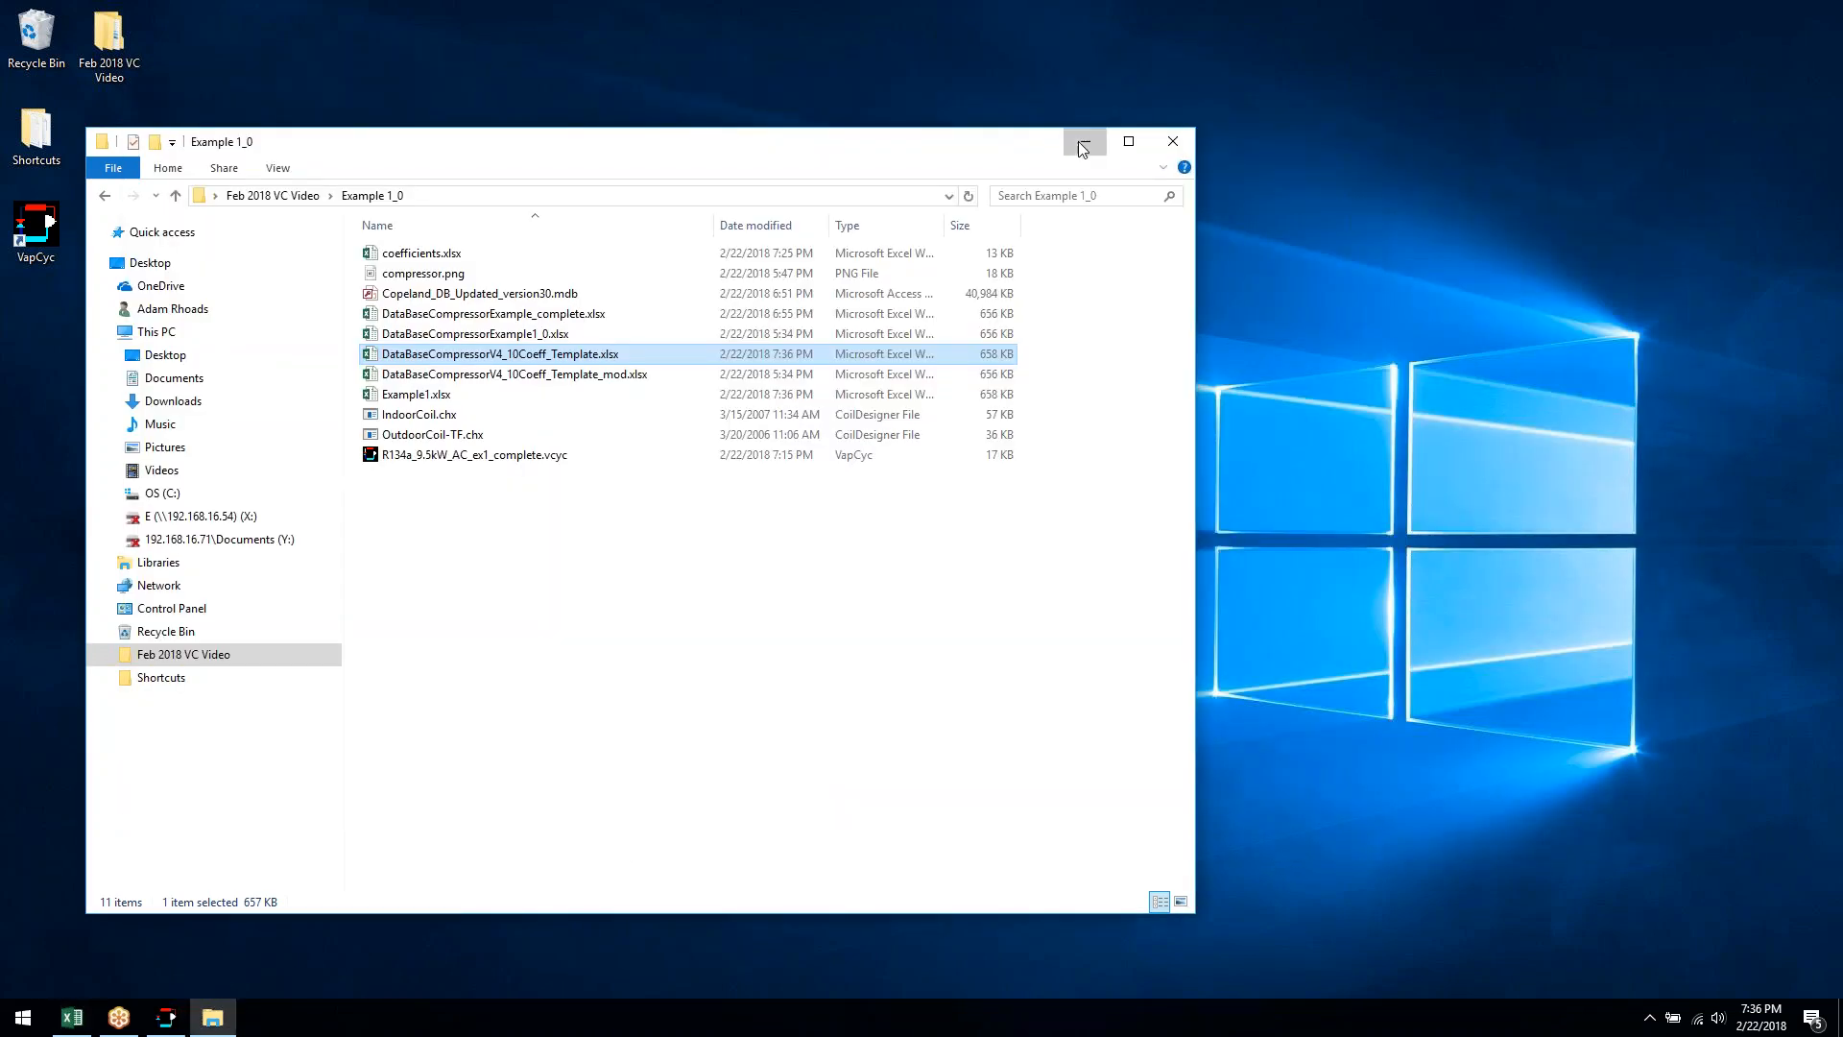
click(1080, 144)
Step: Switch to VapCyc and assign the 10 Coefficient Database Compressor Model (DB Format v4.0) to Compressor-1
click(182, 1021)
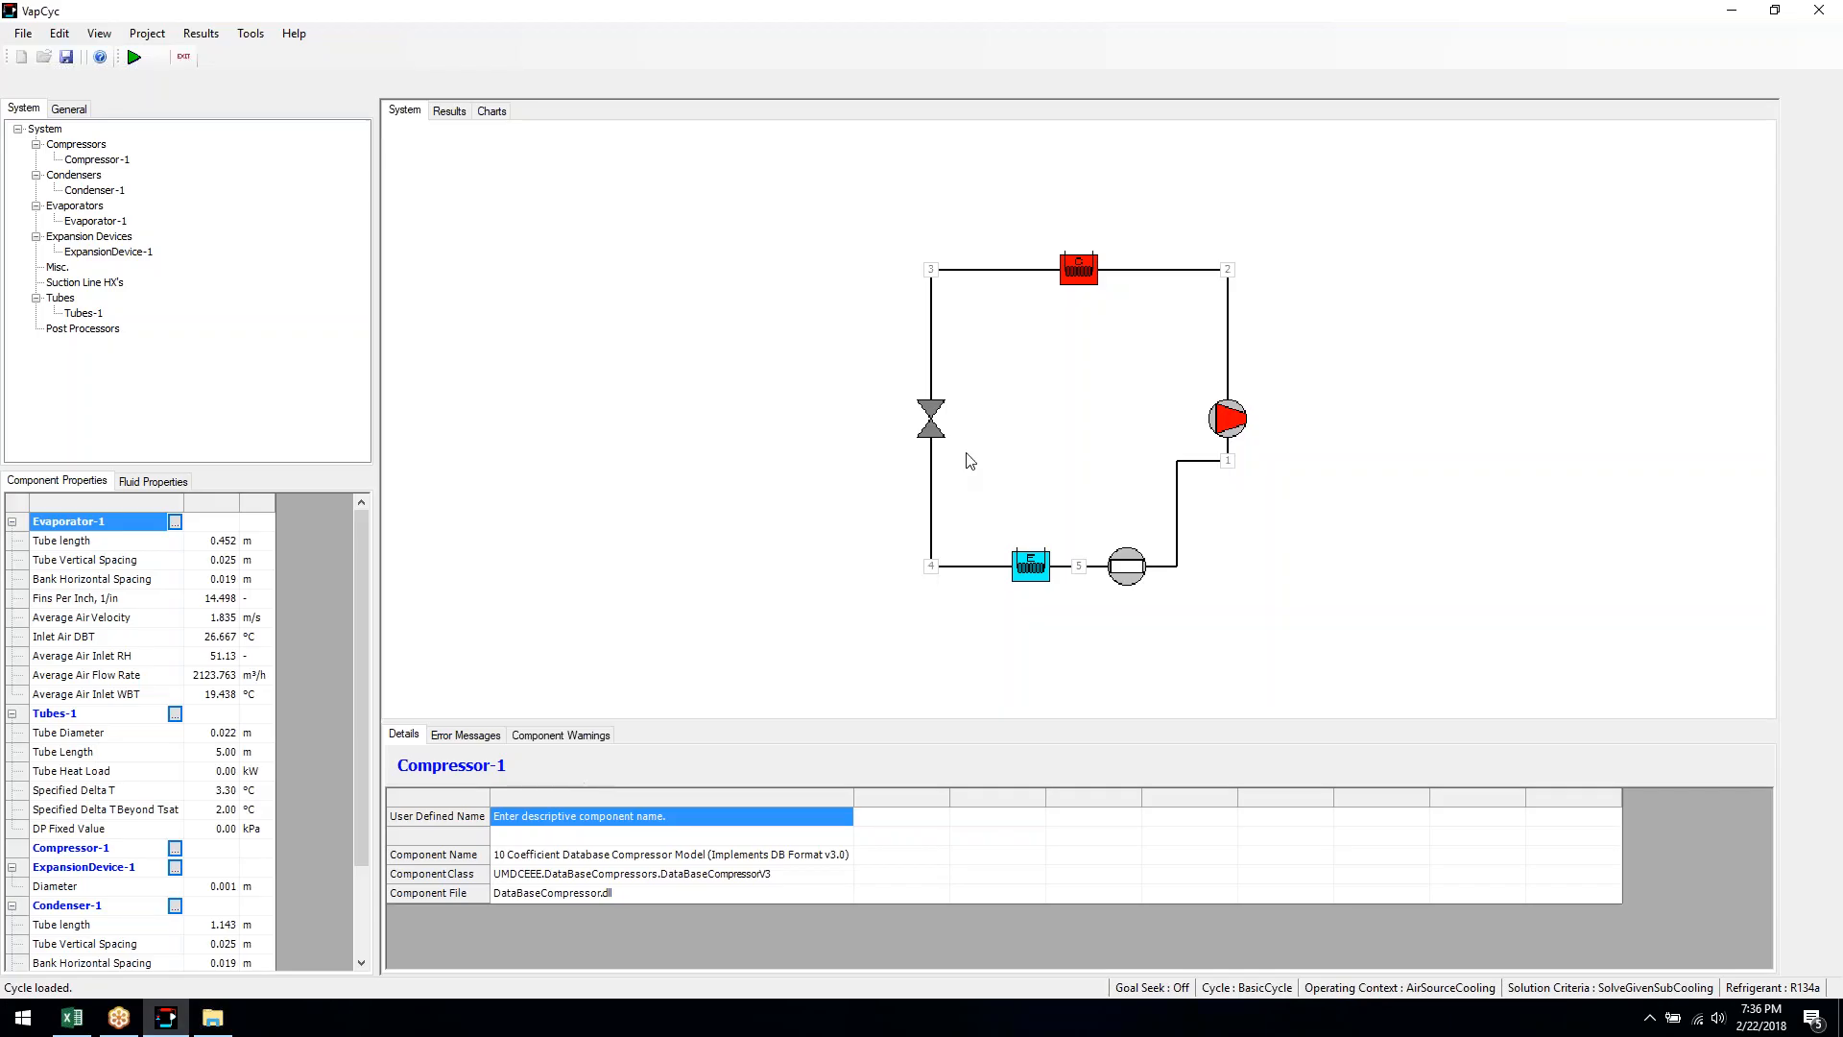
right_click(1229, 422)
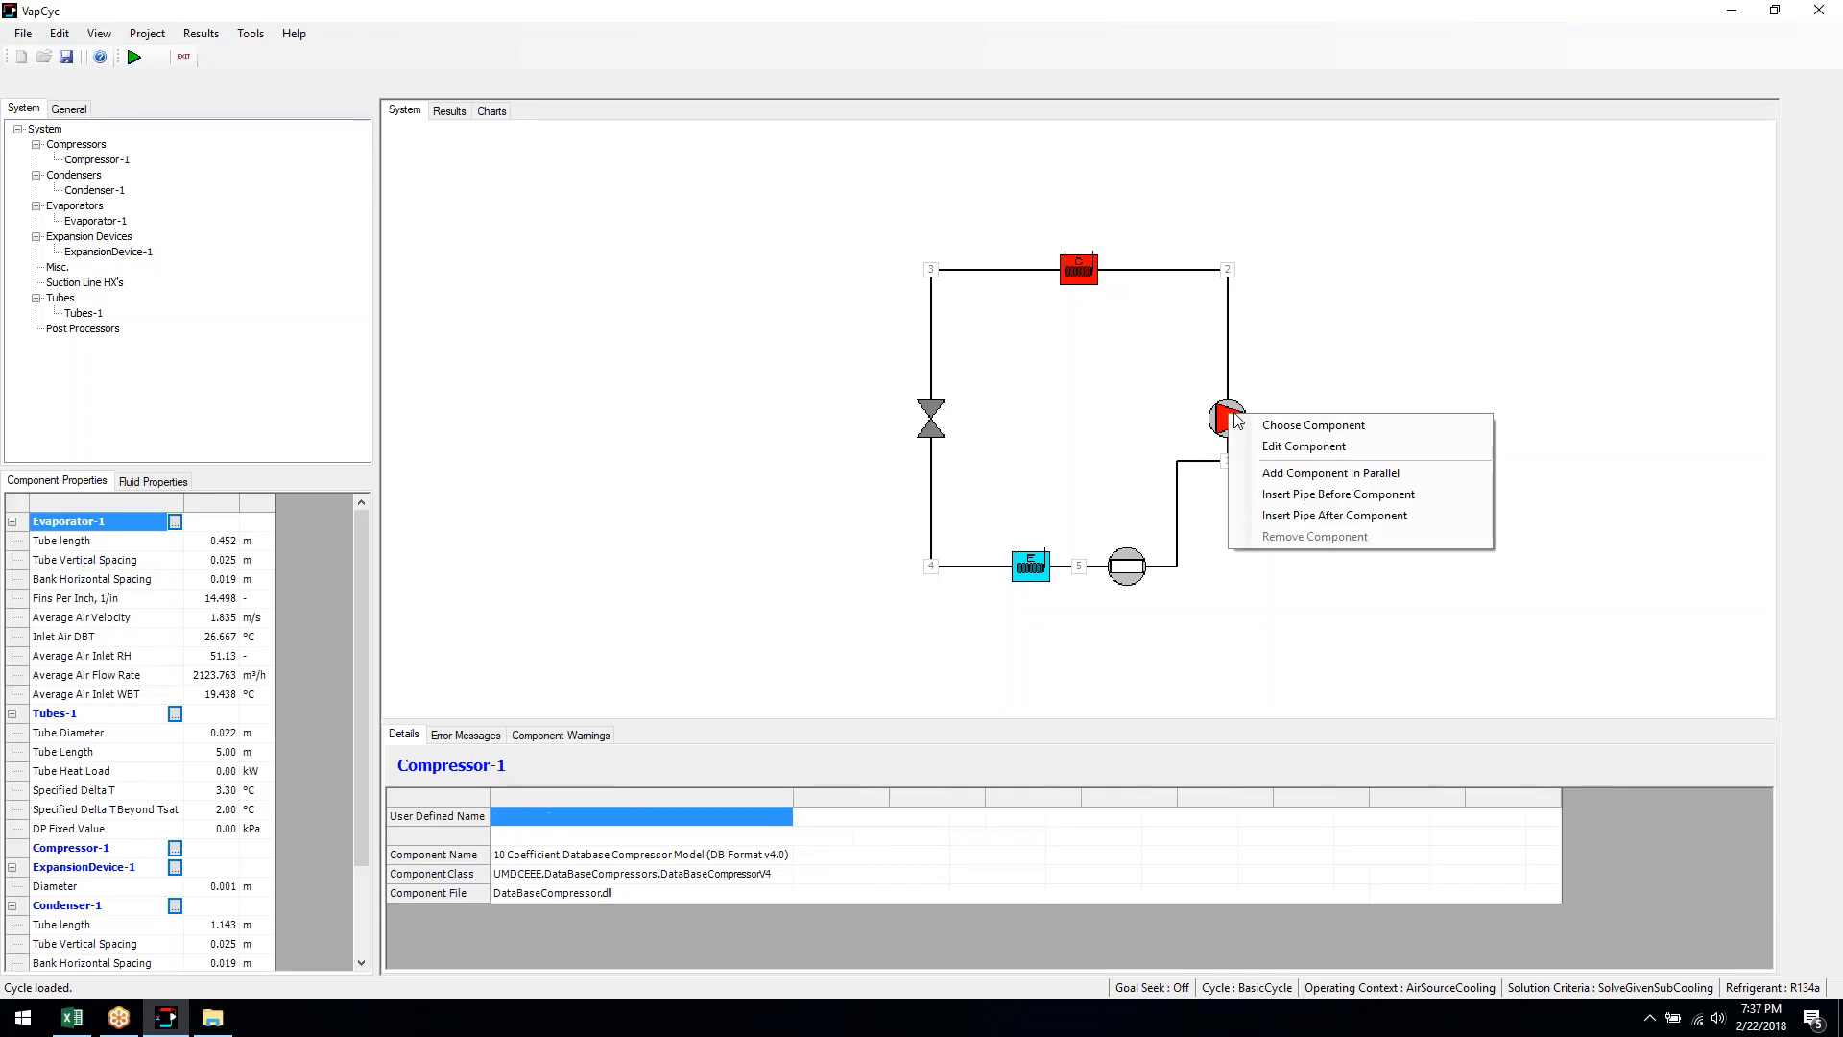
click(1258, 421)
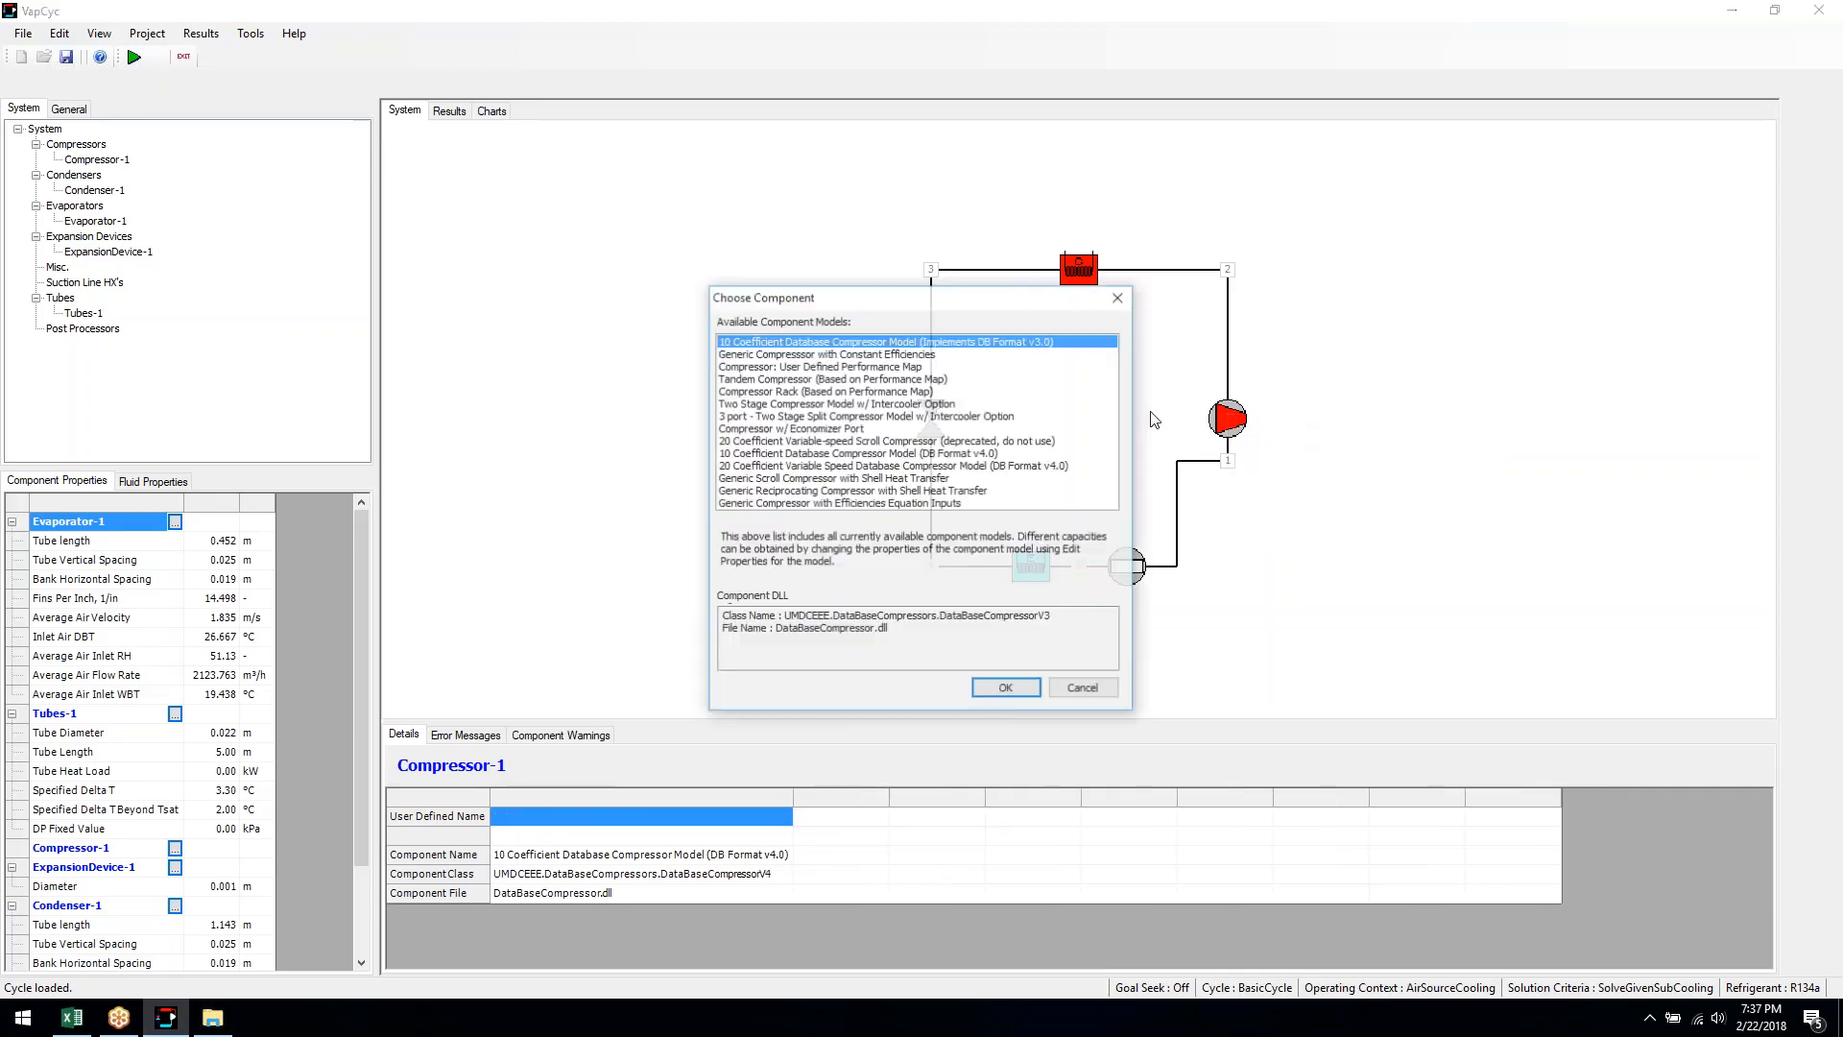
click(748, 453)
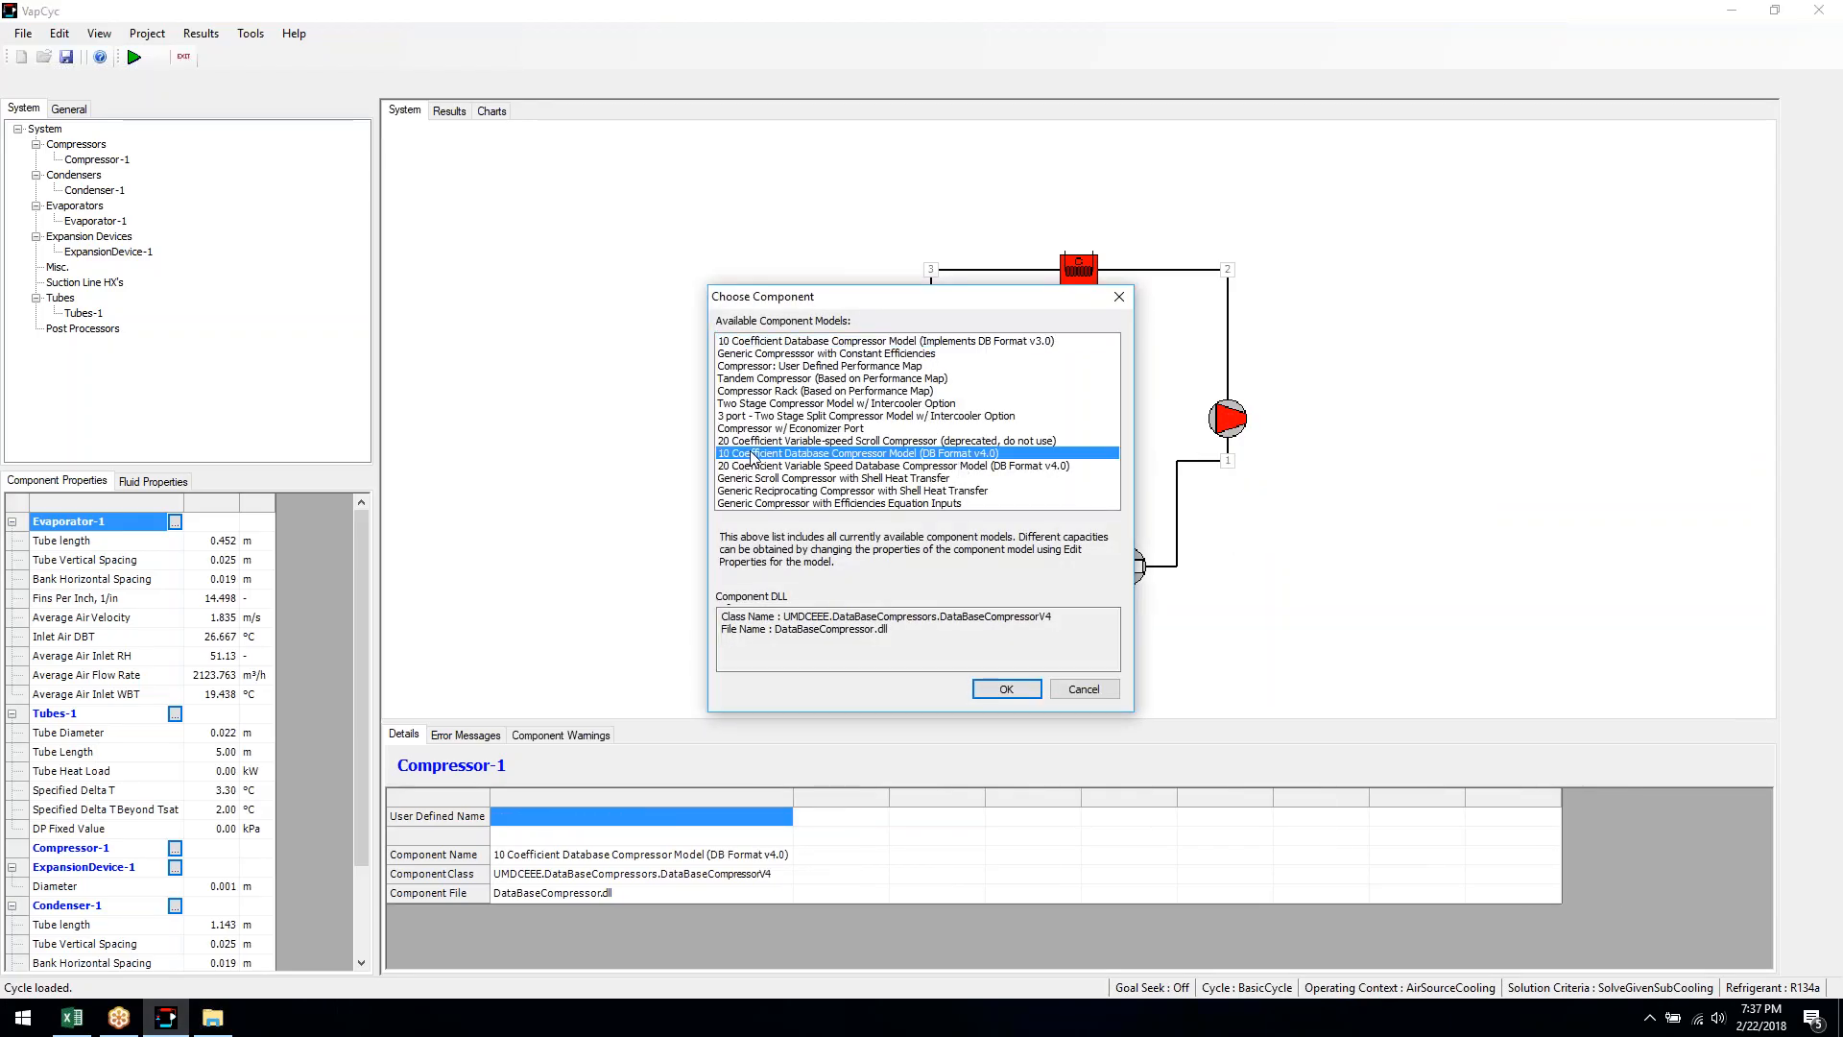
click(1008, 690)
Step: Load Example1.xlsx from the Example 1_0 folder as the database file for the 10-coefficient compressor
click(1188, 358)
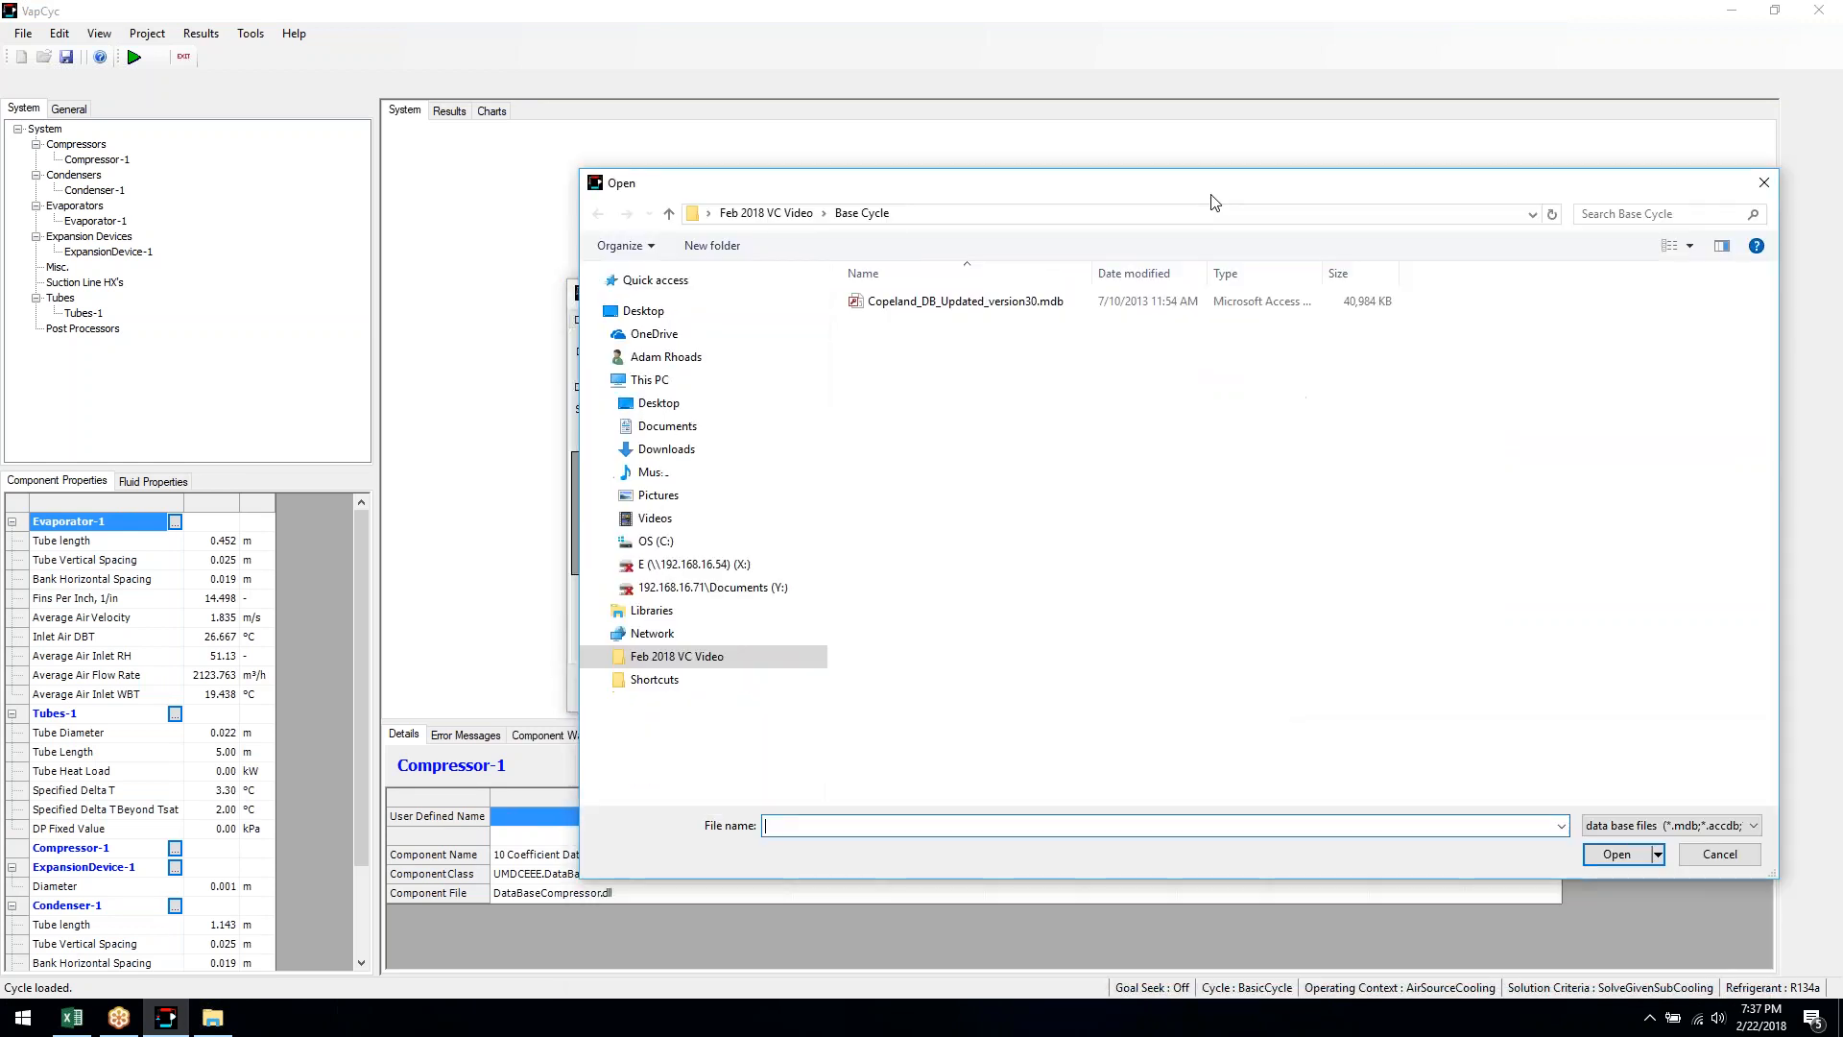
click(766, 213)
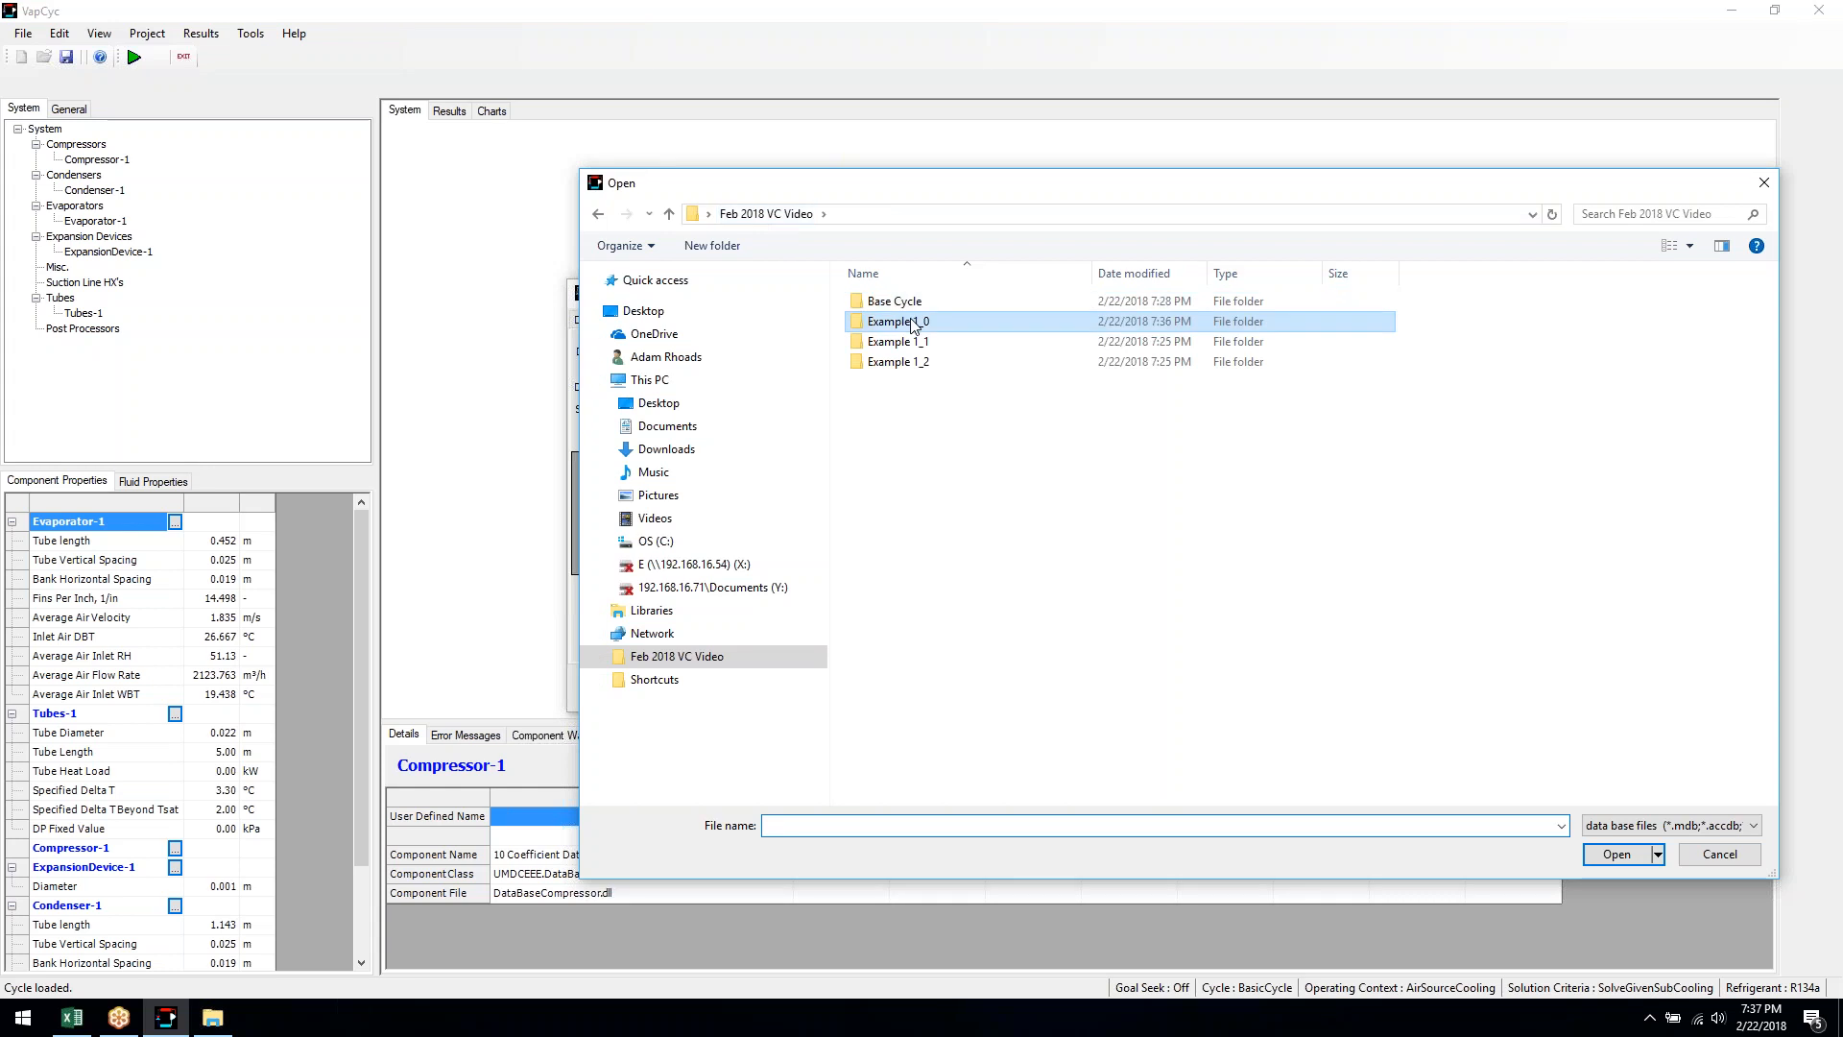
double_click(913, 322)
click(908, 423)
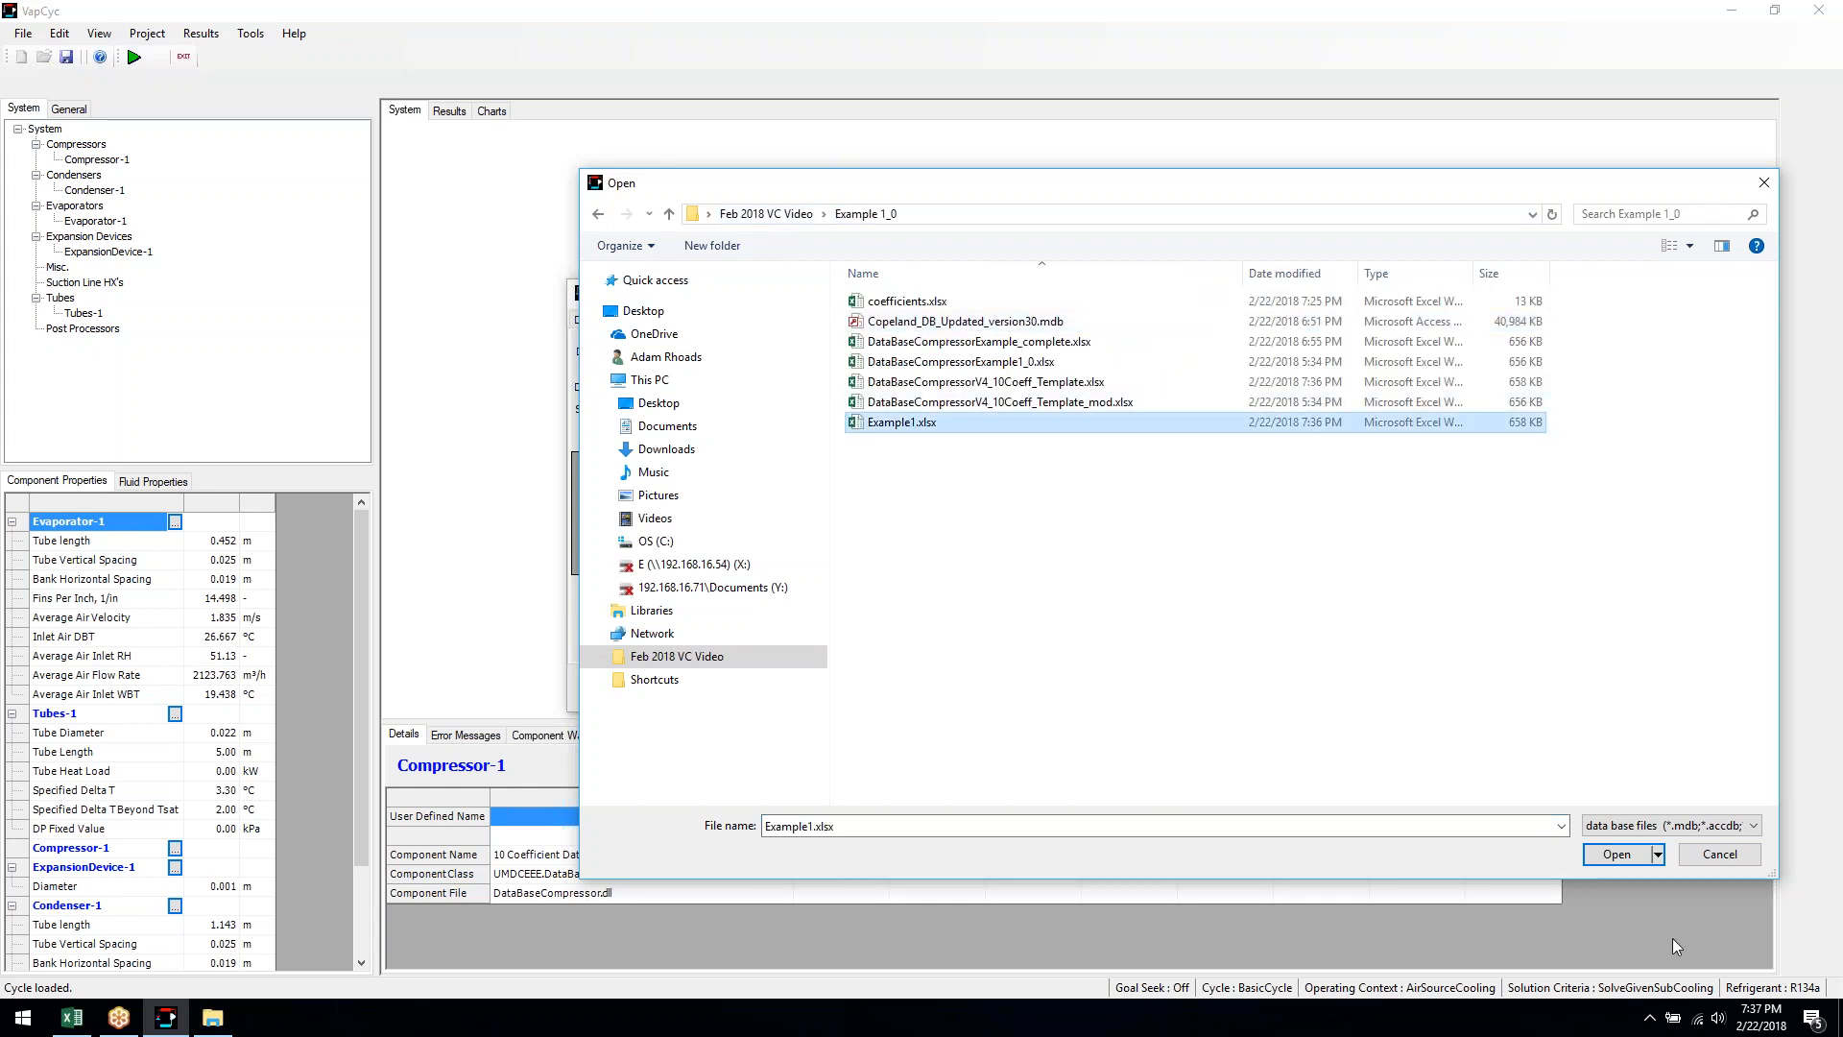
click(1617, 854)
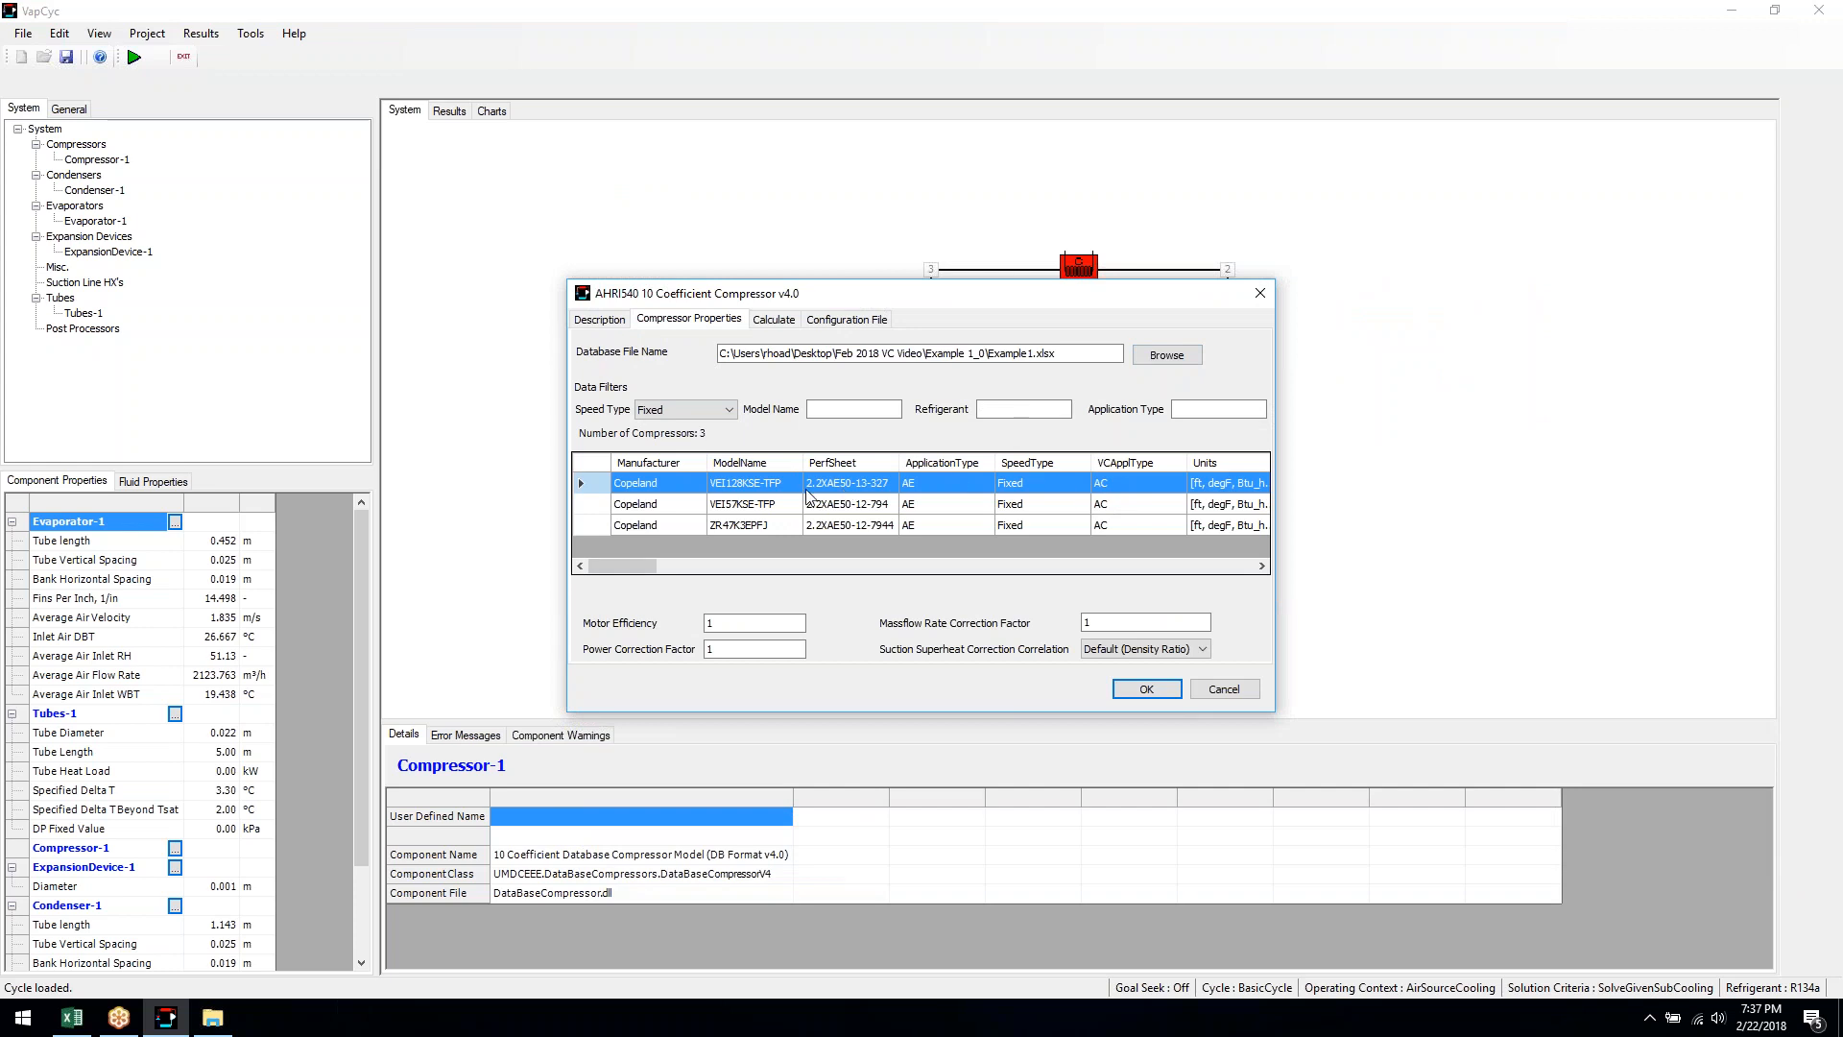
Step: Look through the Copeland compressor rows loaded from Example1.xlsx, including the ZR47K3EPFJ model
click(645, 507)
click(649, 526)
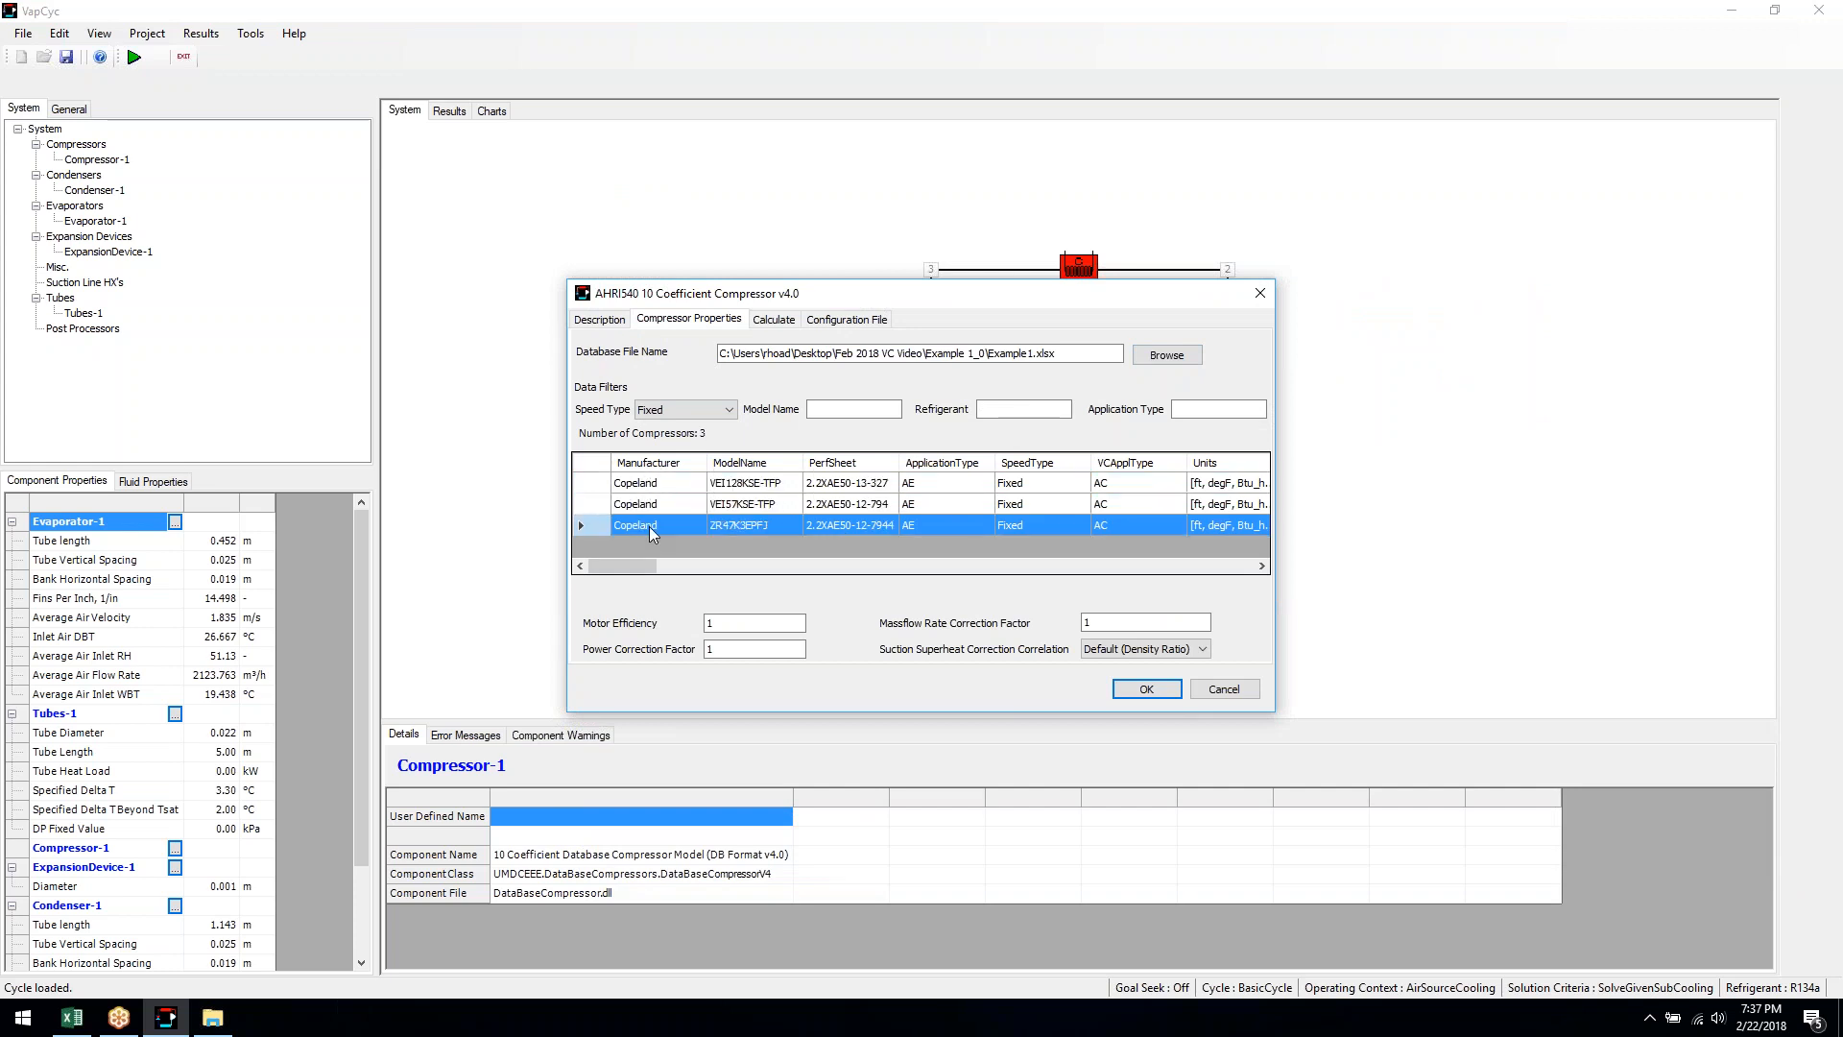
click(661, 492)
click(660, 510)
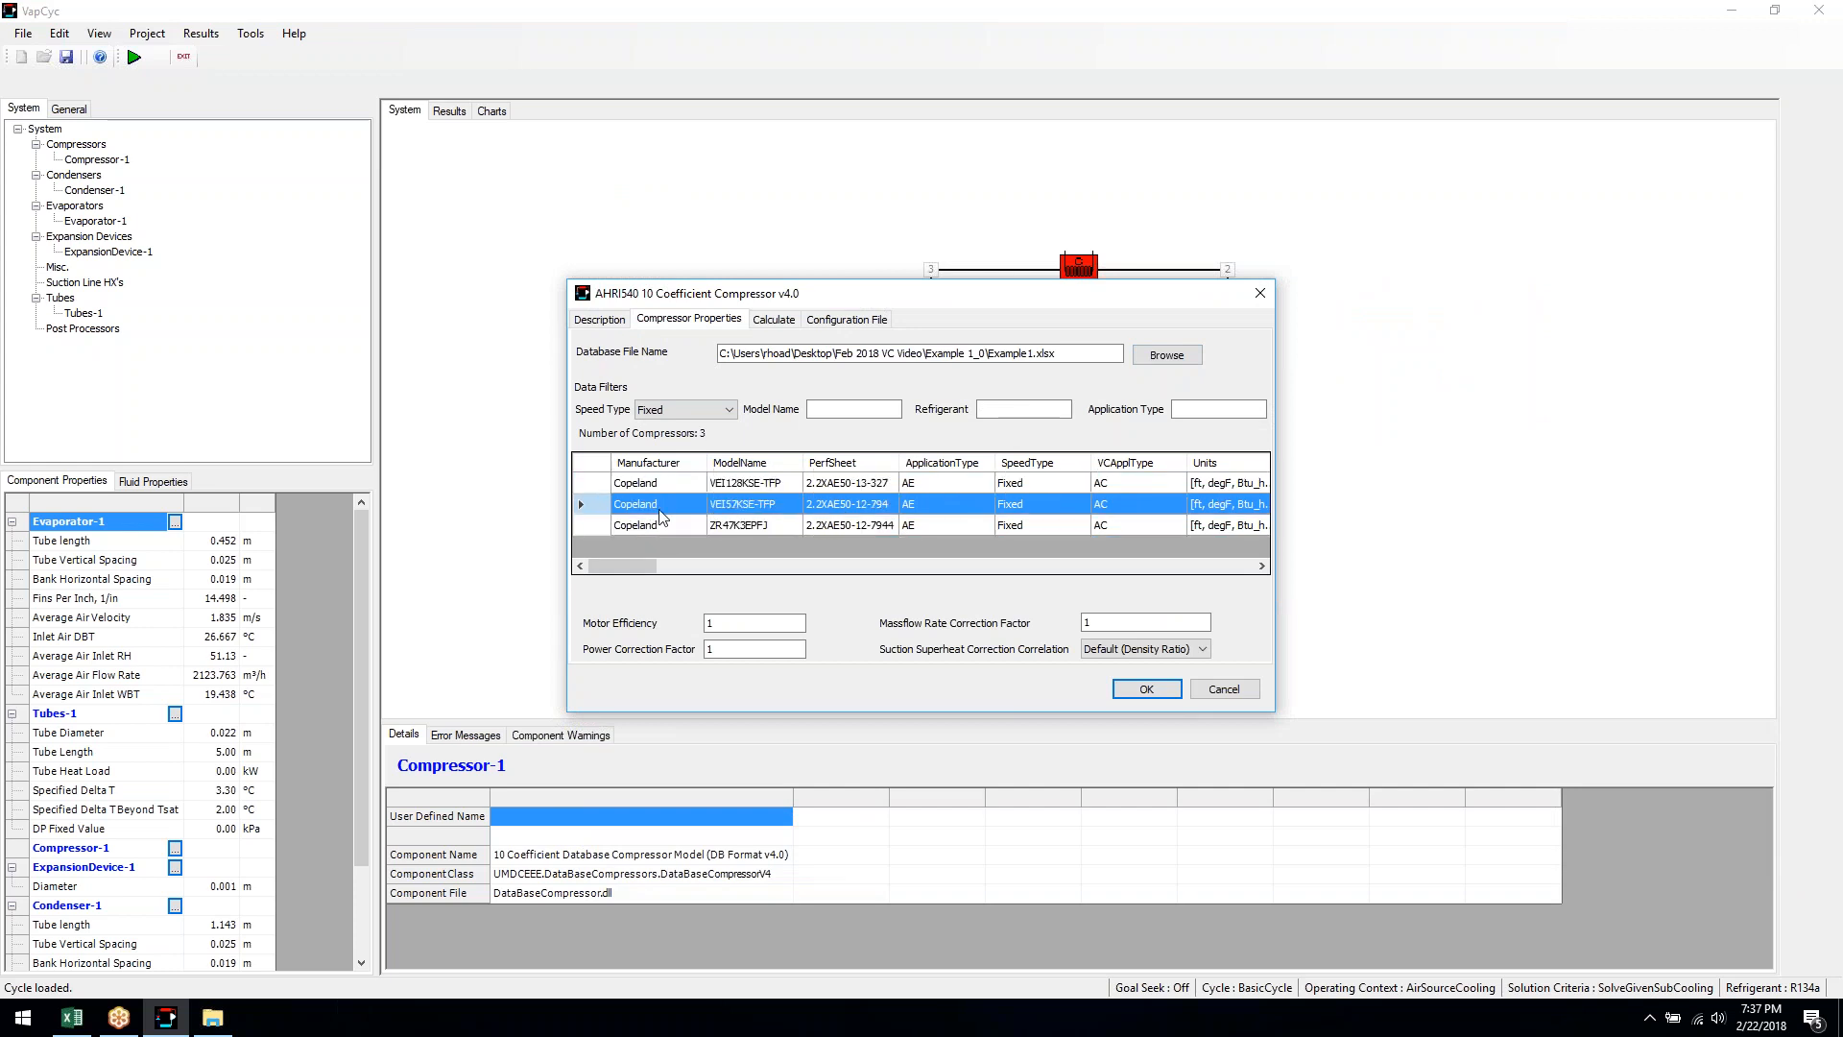
drag(649, 565, 606, 570)
click(641, 531)
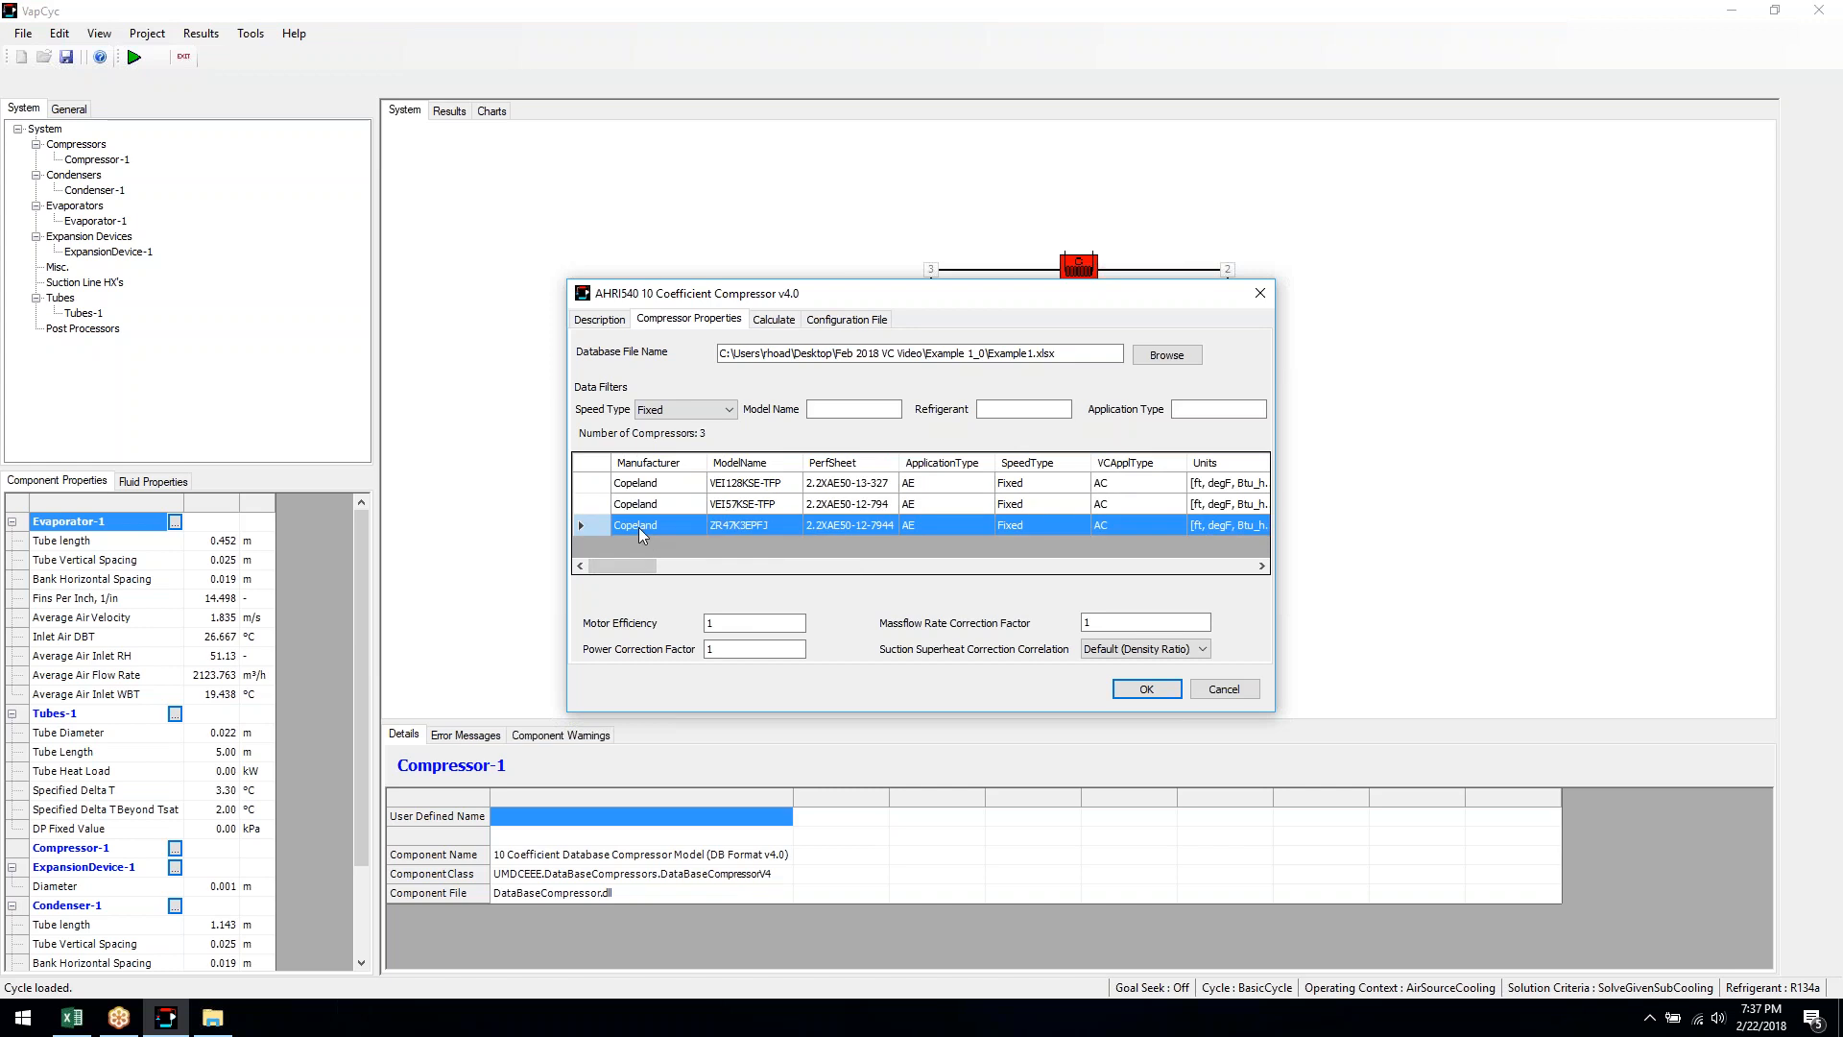
click(652, 491)
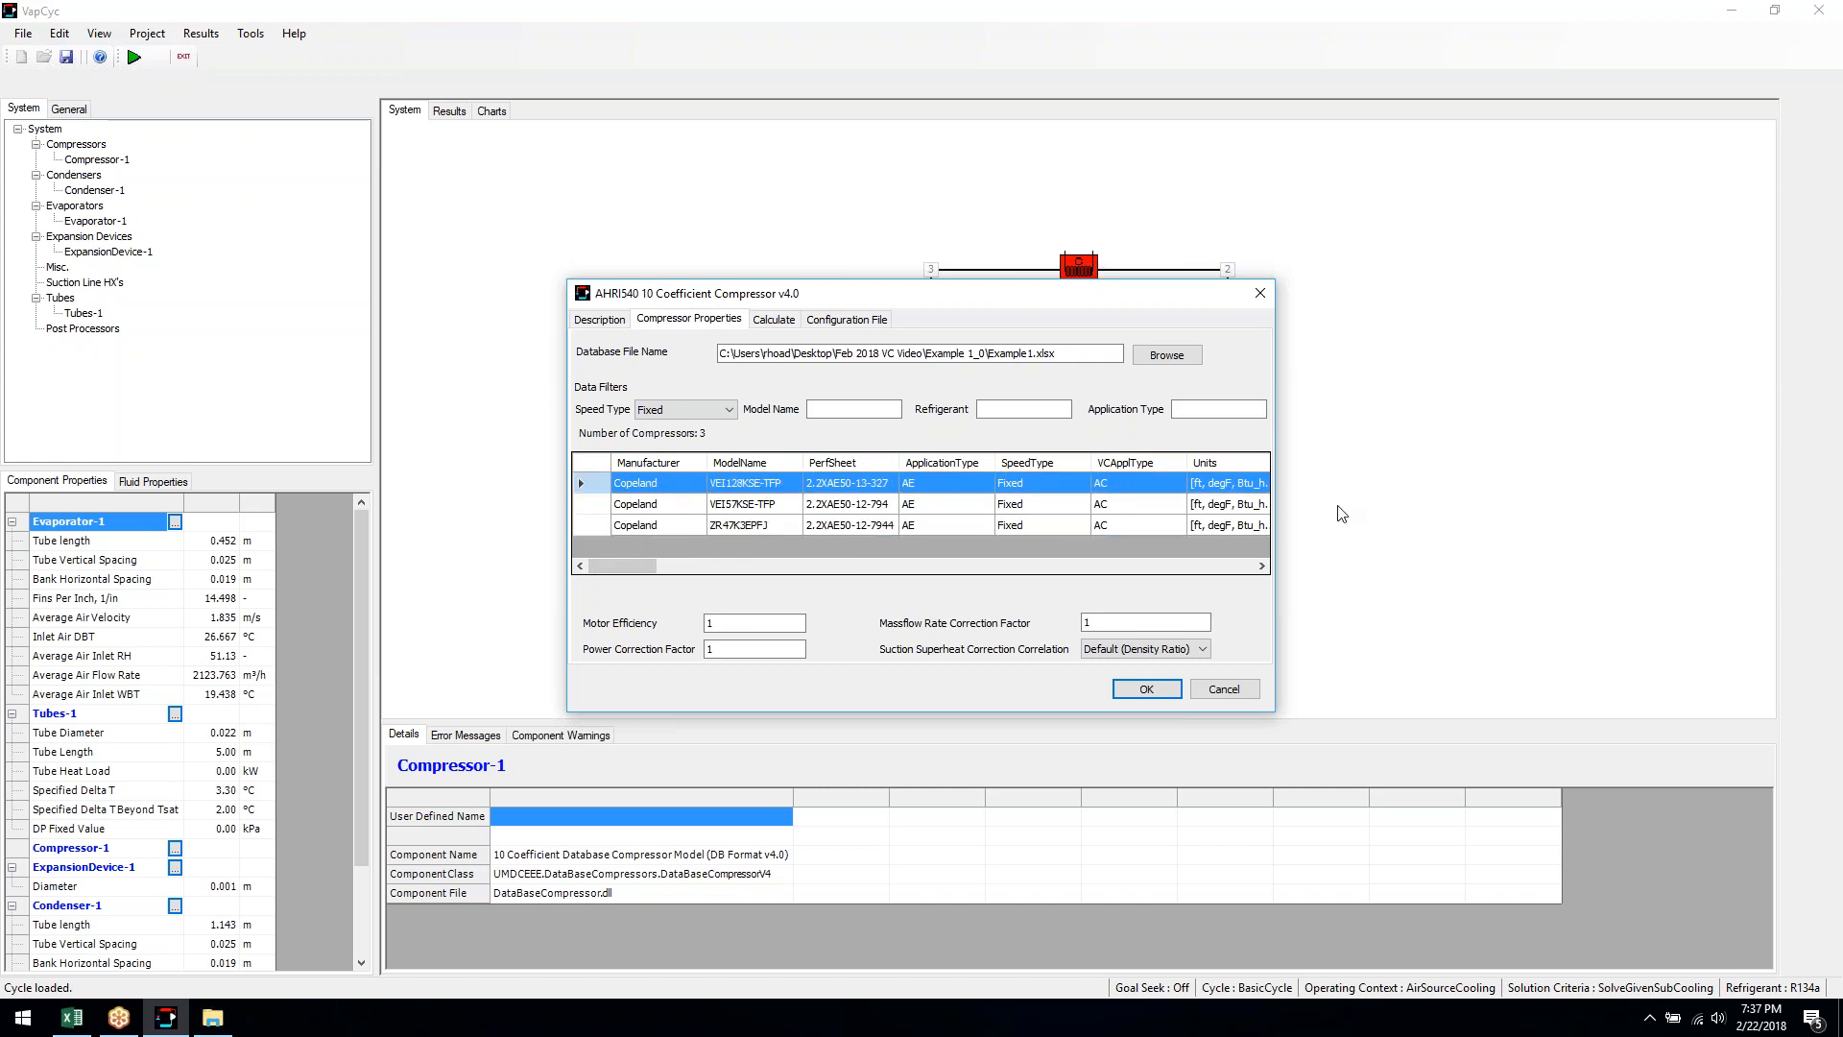
click(643, 526)
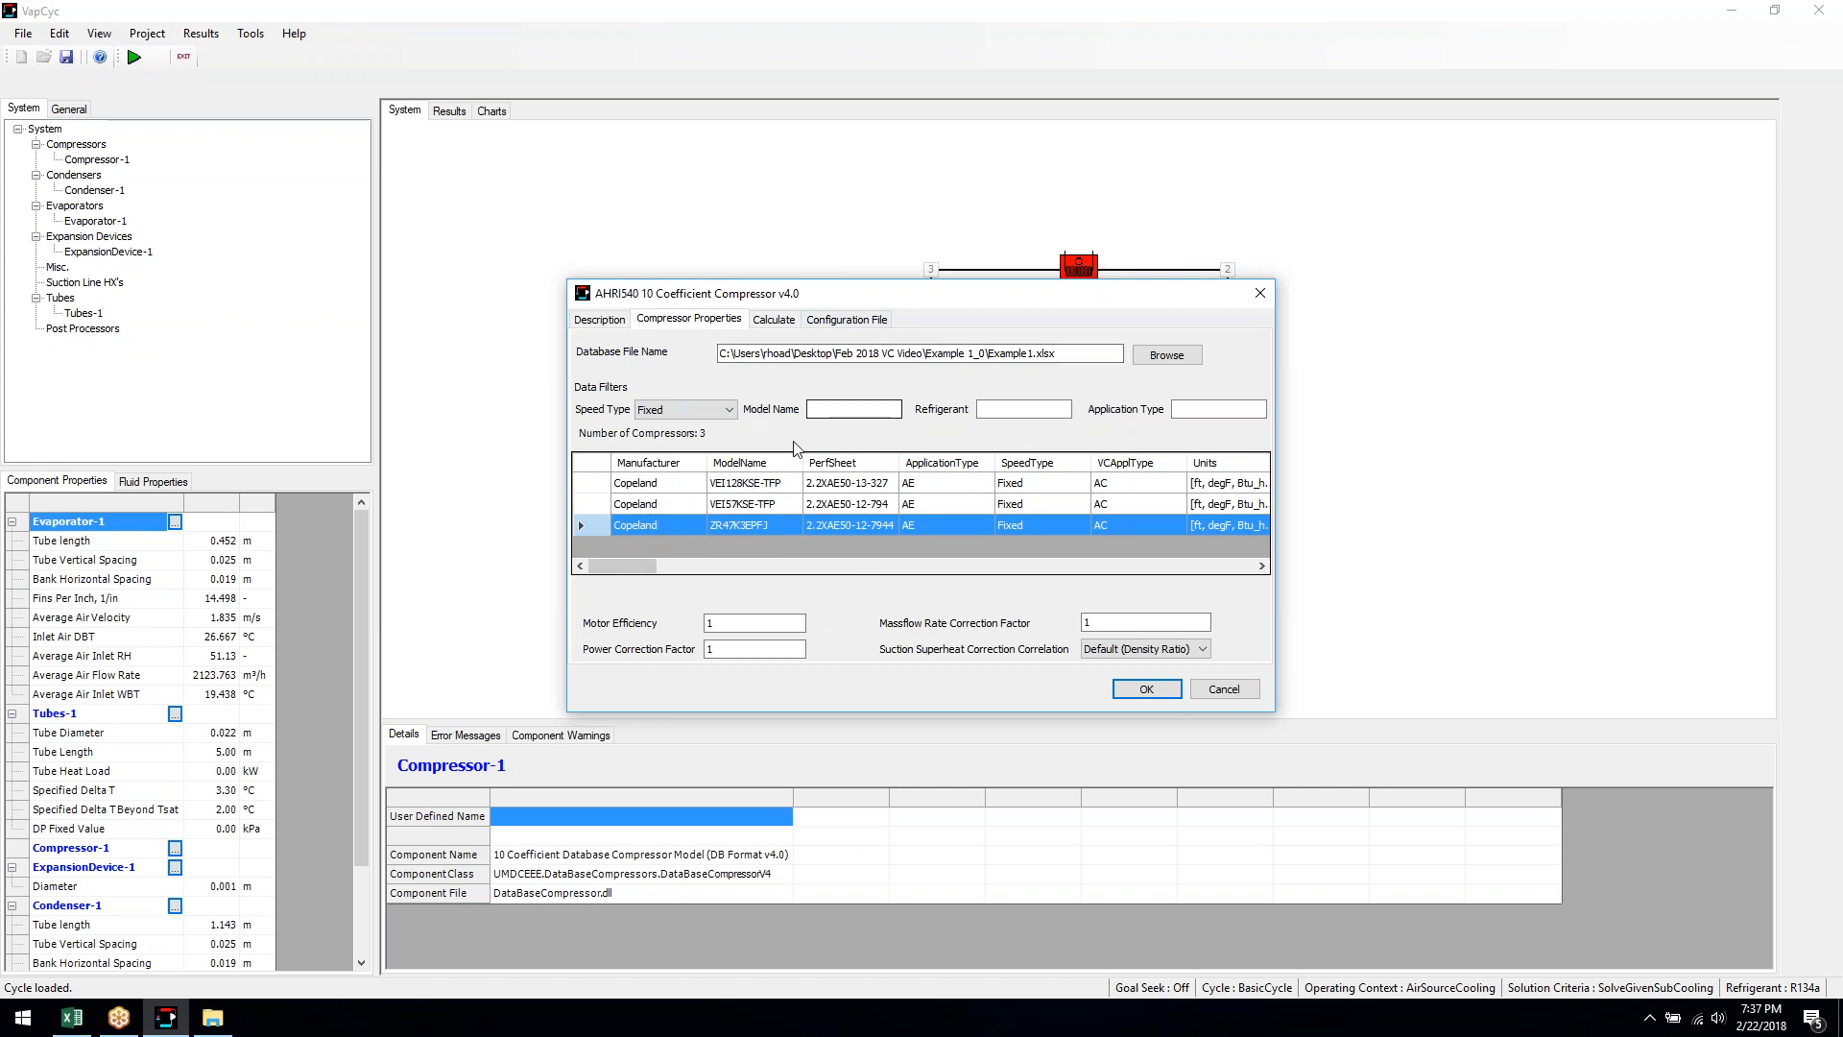
Step: Try filtering the compressor list by model name with Z, and clear the filter again
click(858, 415)
text(Z)
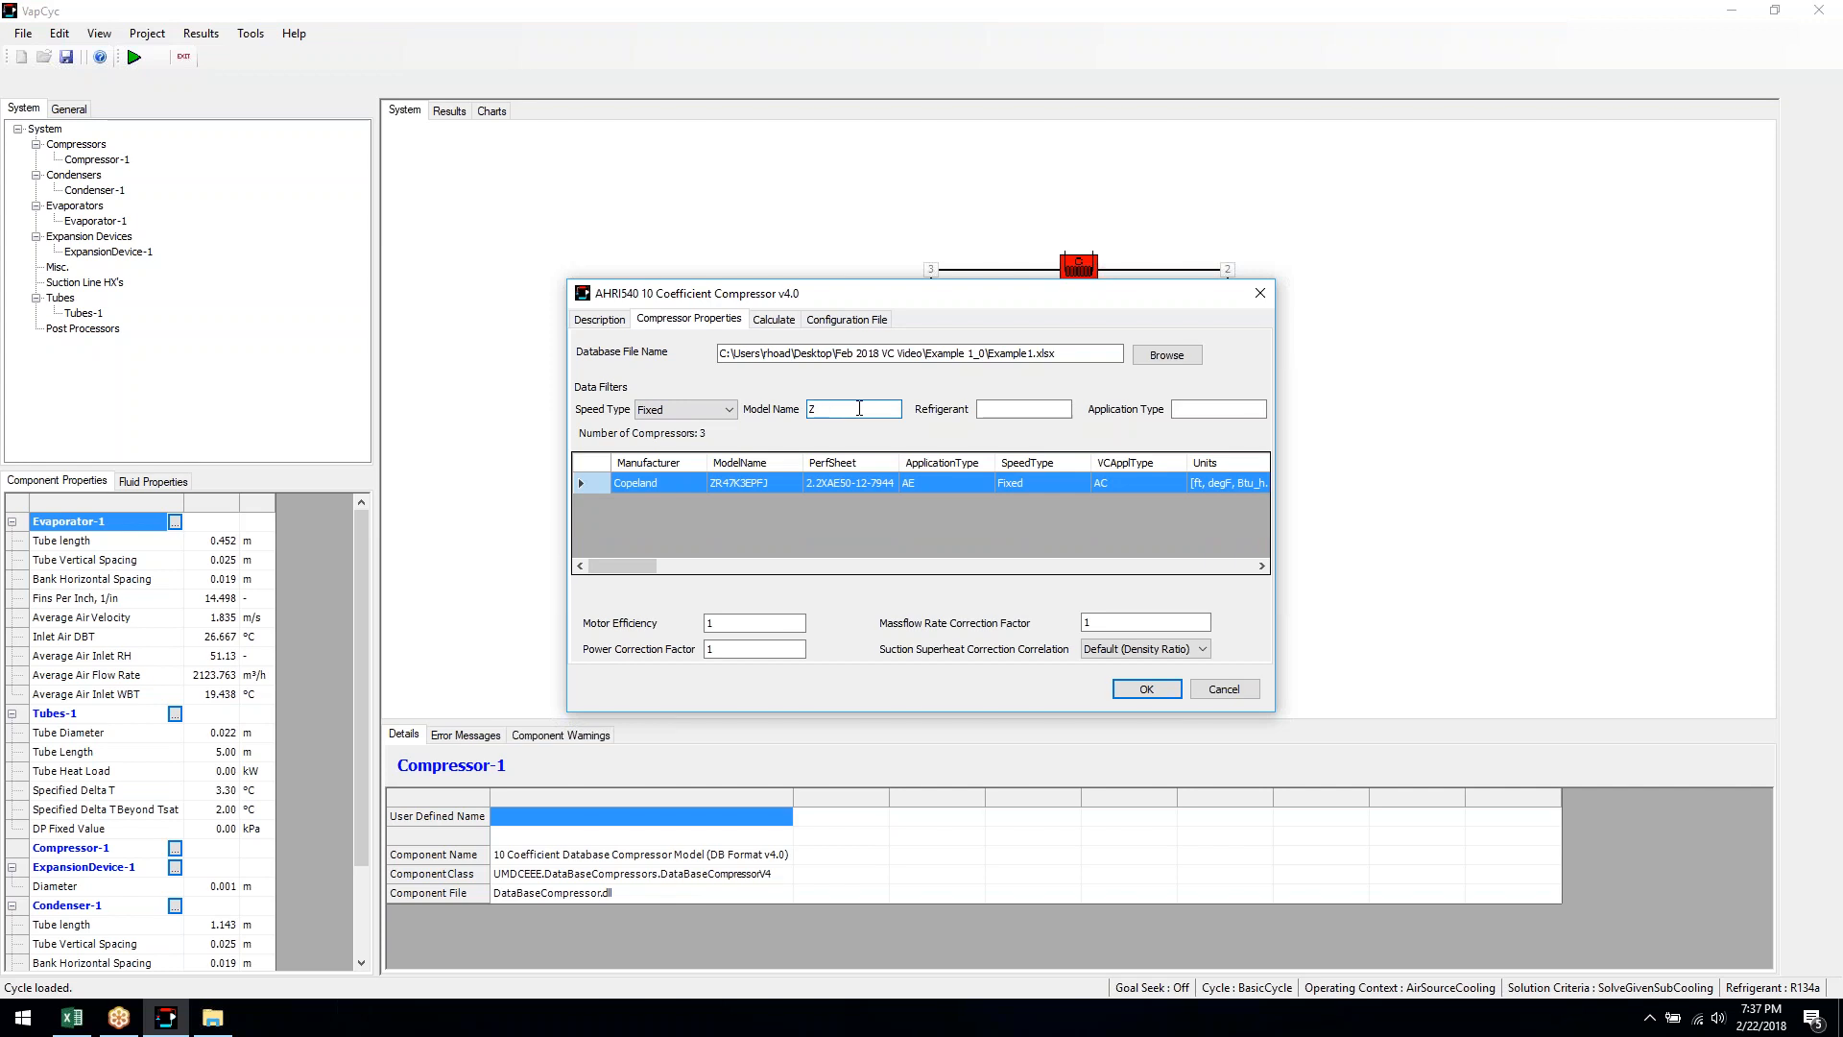
key(BackSpace)
text(Z)
key(BackSpace)
text(Z)
key(BackSpace)
Step: Try filtering the compressor list by refrigerants beginning with R13, and clear the filter again
click(1035, 408)
text(R13)
text(a)
key(BackSpace)
key(BackSpace)
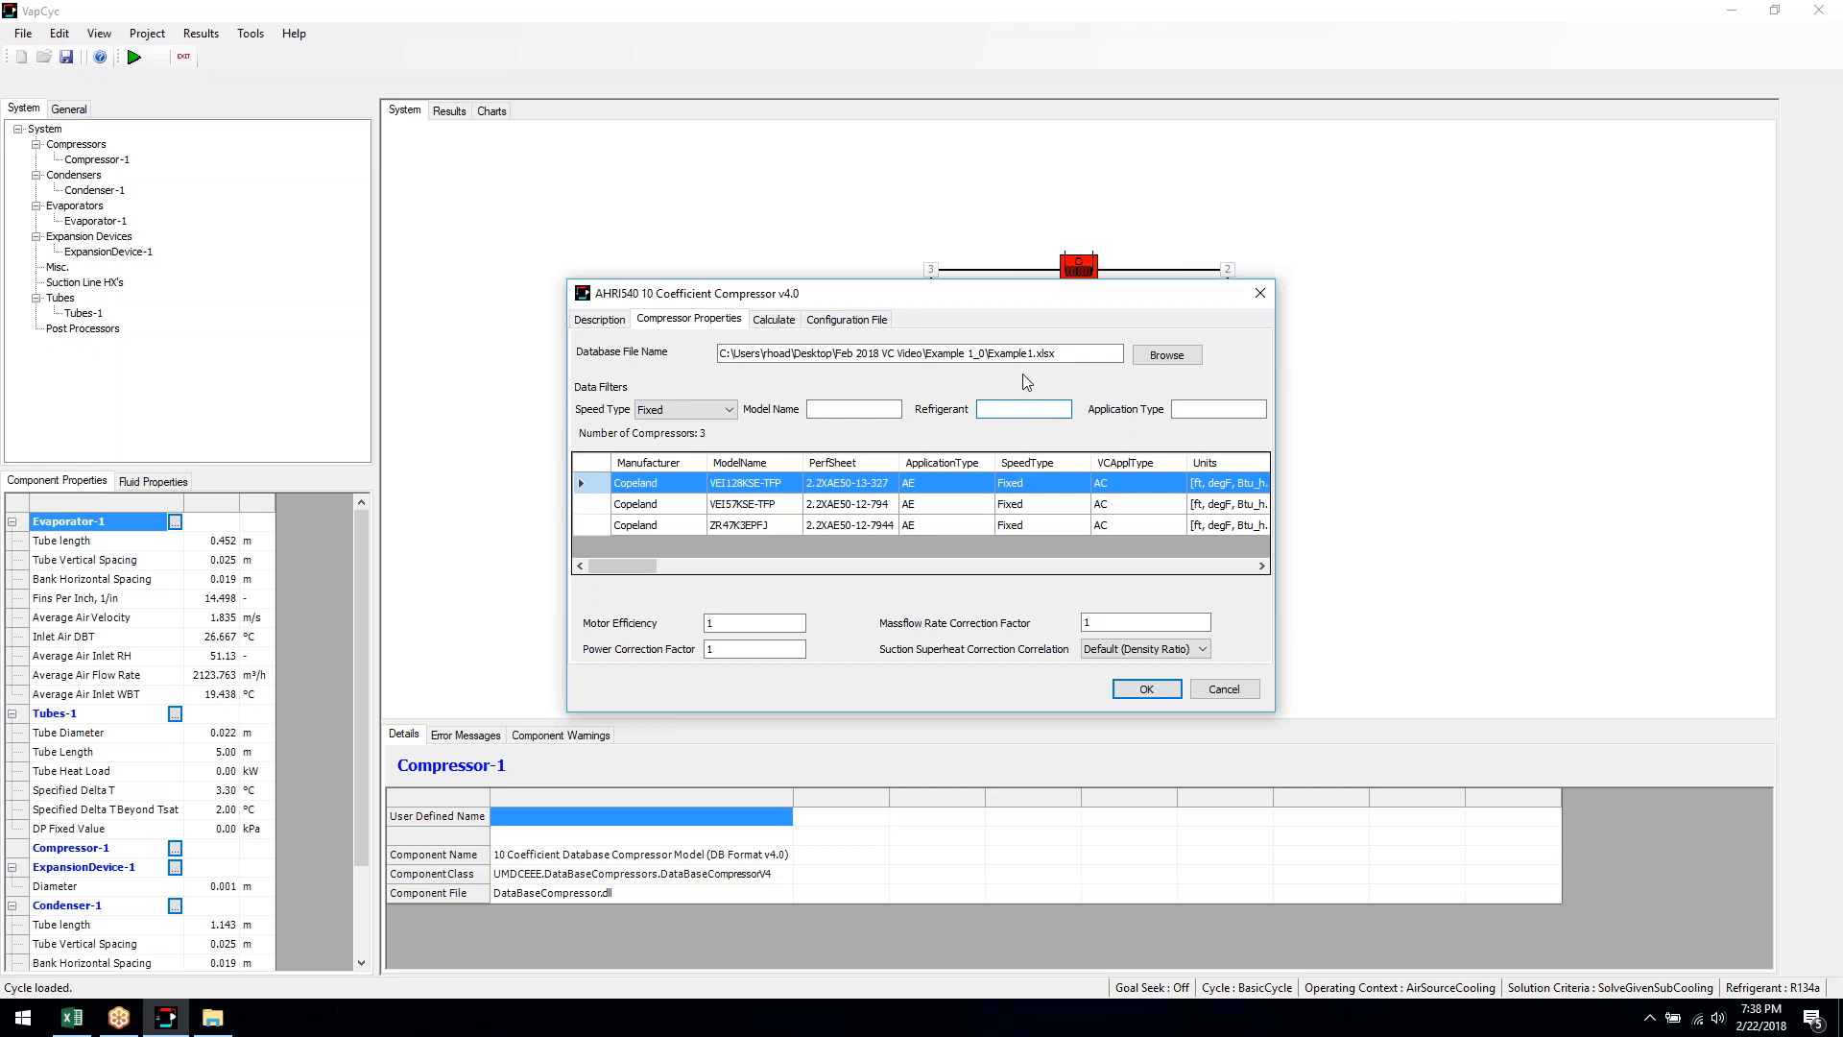
Step: Try filtering the compressor list by application type AE, and clear the filter again
click(1222, 413)
text(A)
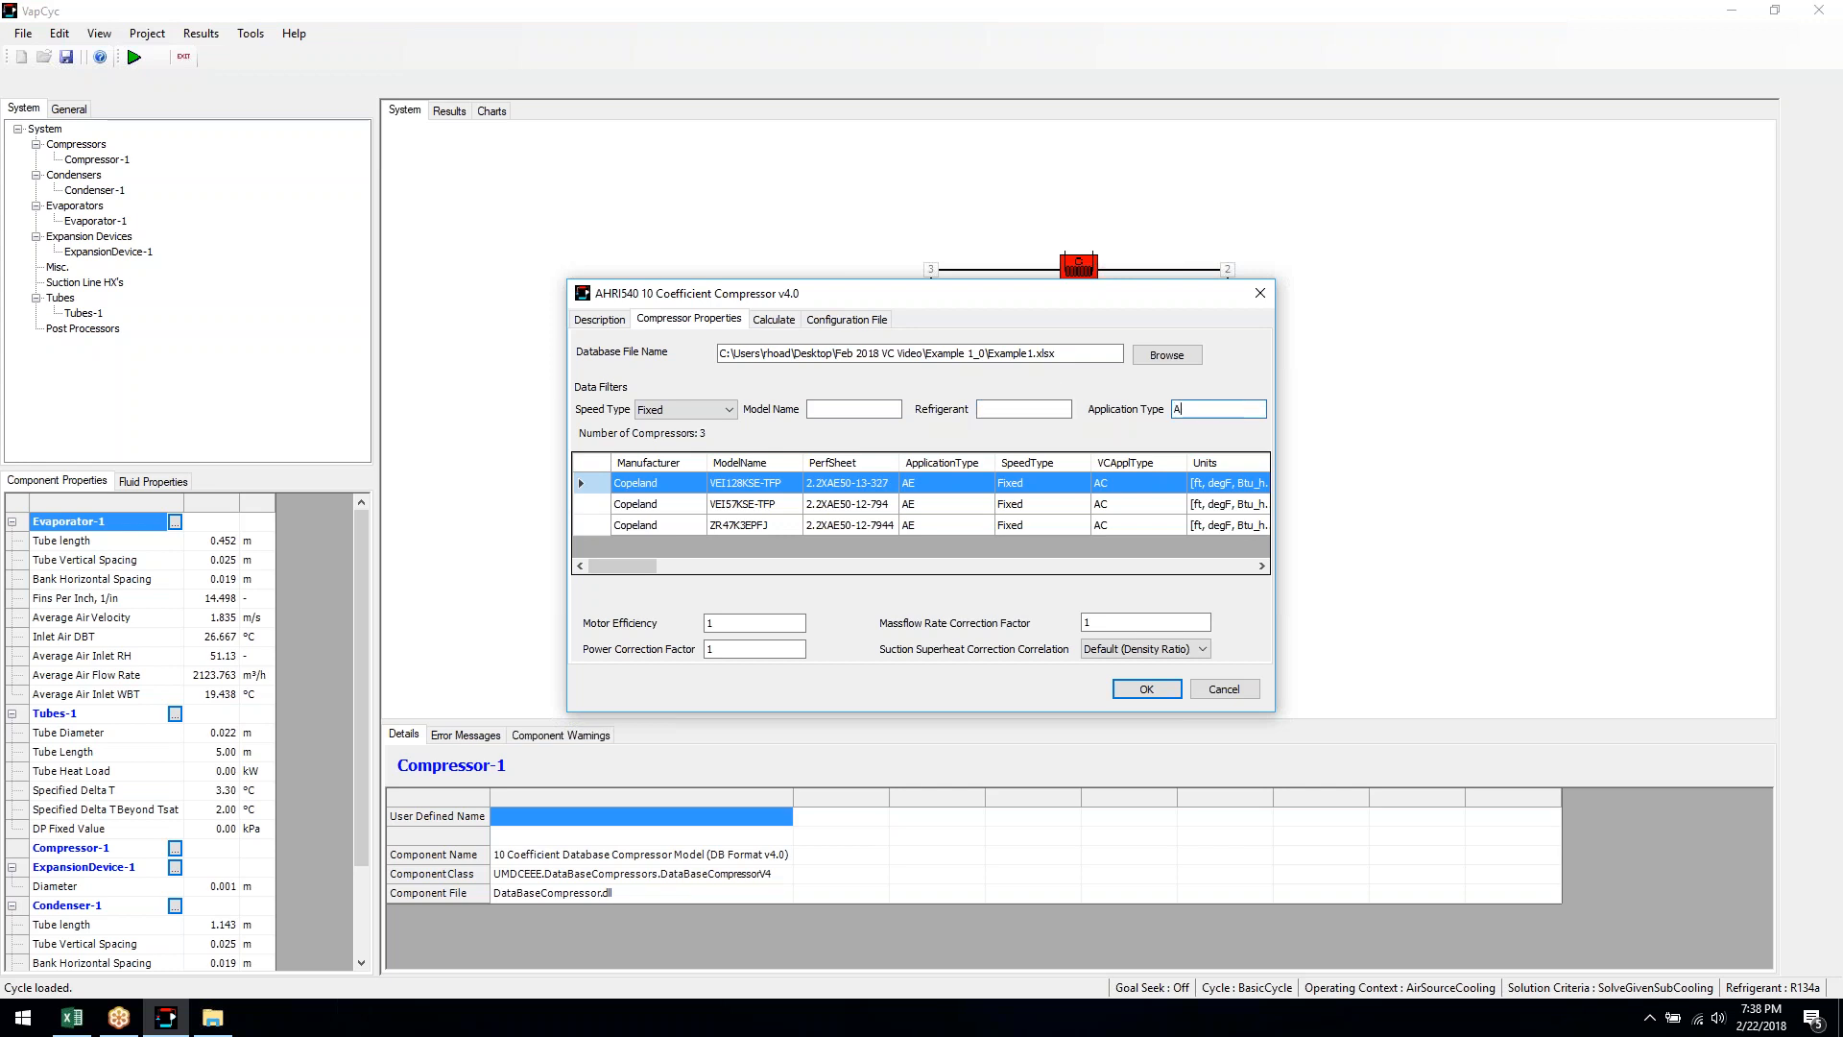
text(E)
key(BackSpace)
key(BackSpace)
Step: Examine the motor efficiency and power correction fields and the available suction superheat correction correlations
click(757, 626)
click(746, 652)
click(711, 623)
click(1131, 652)
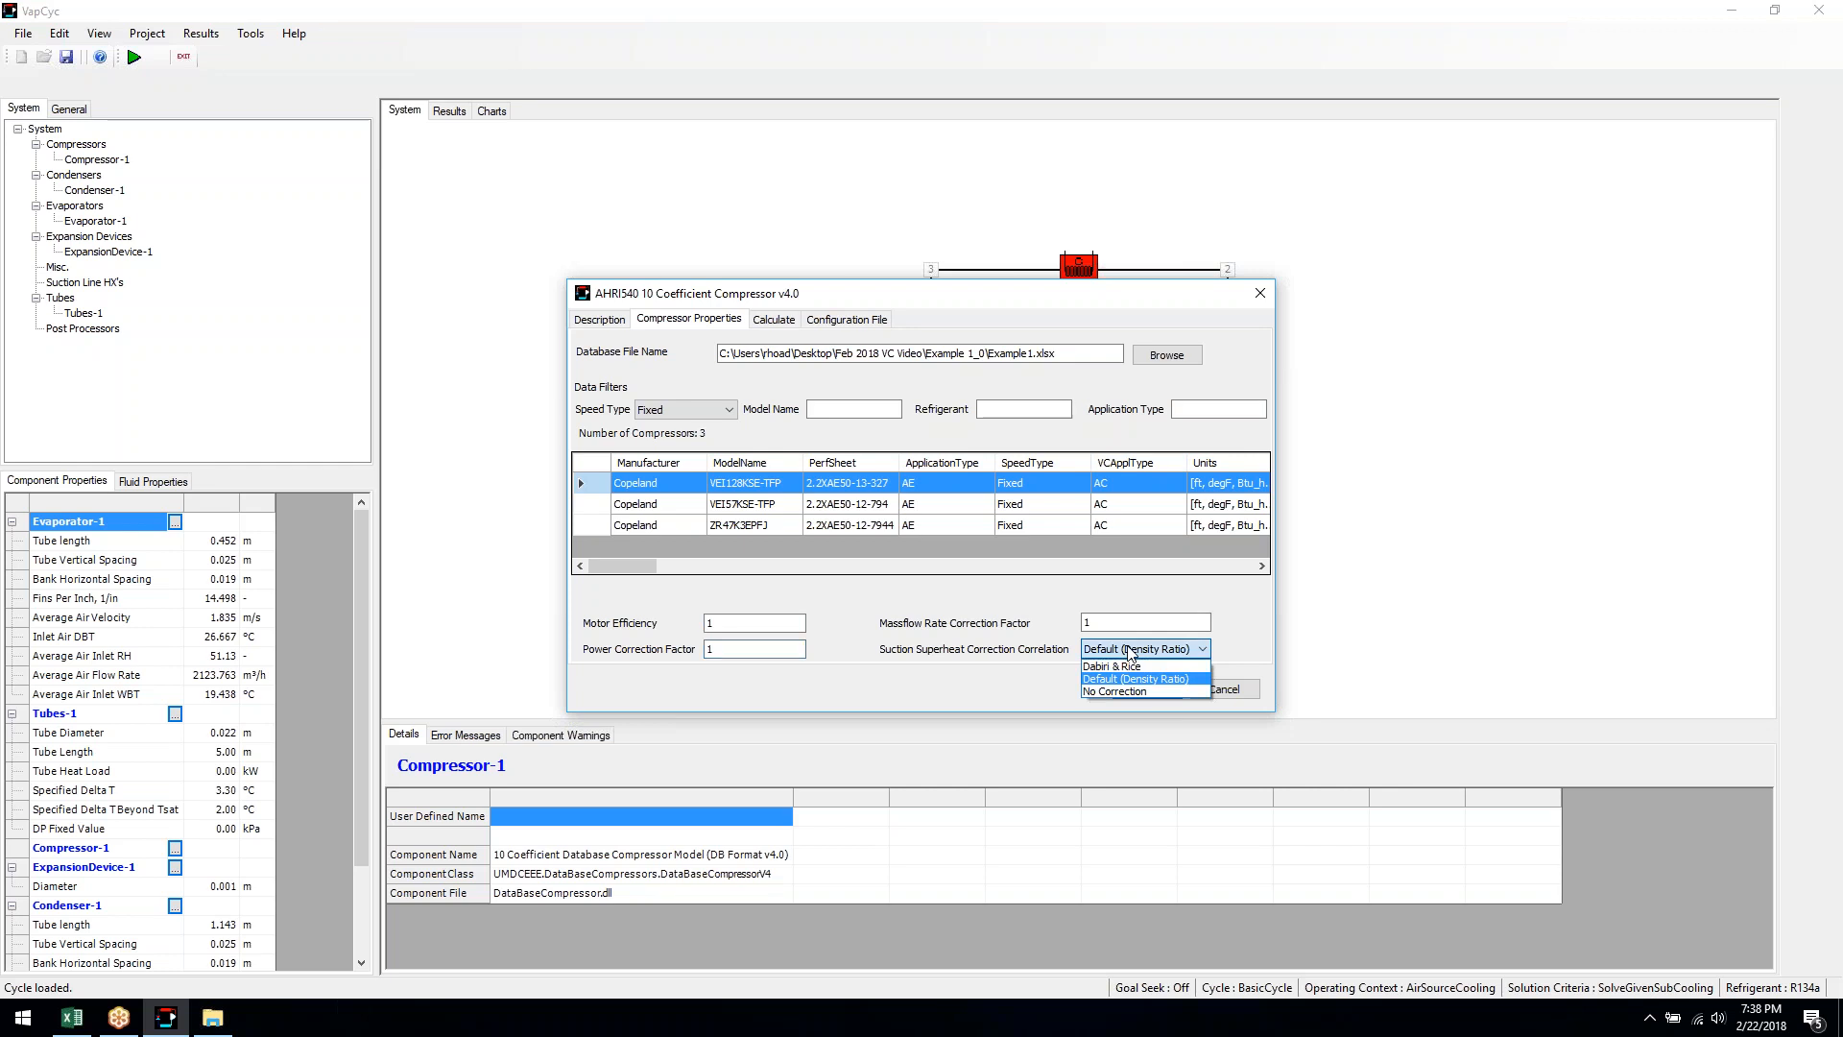
click(1131, 652)
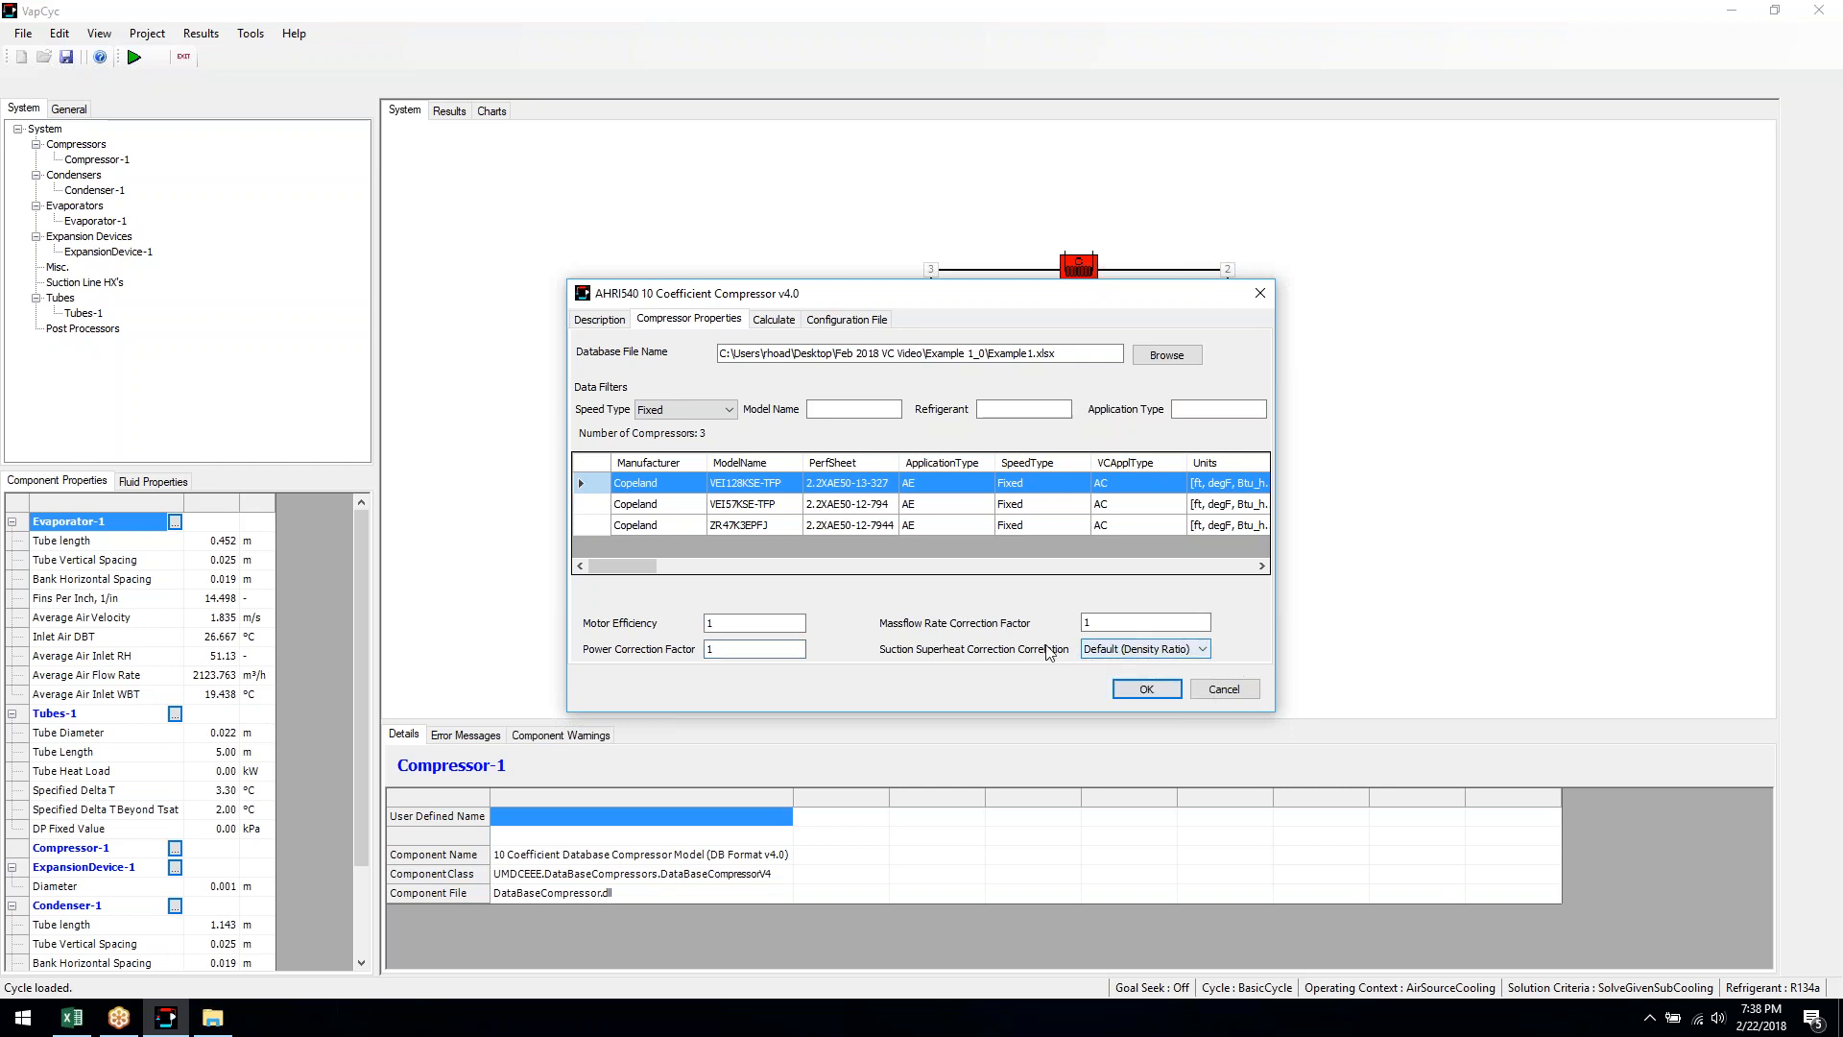
click(1167, 652)
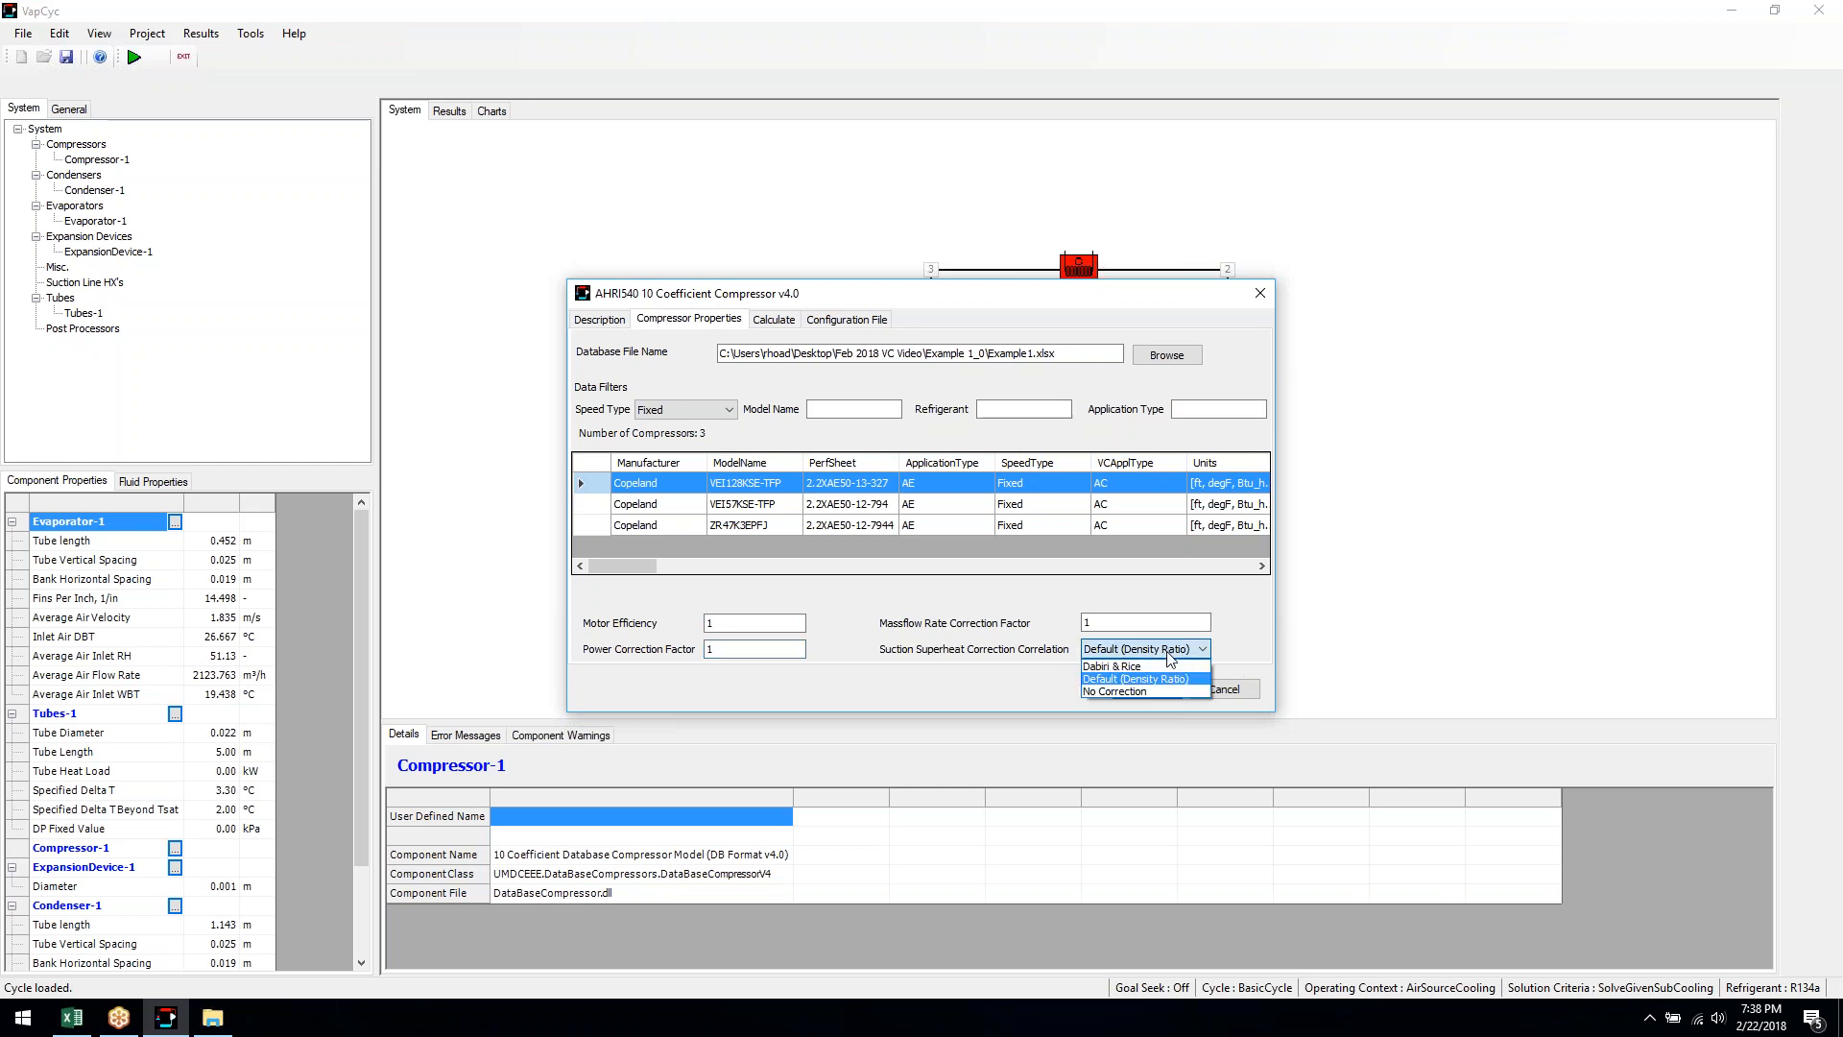
click(1170, 654)
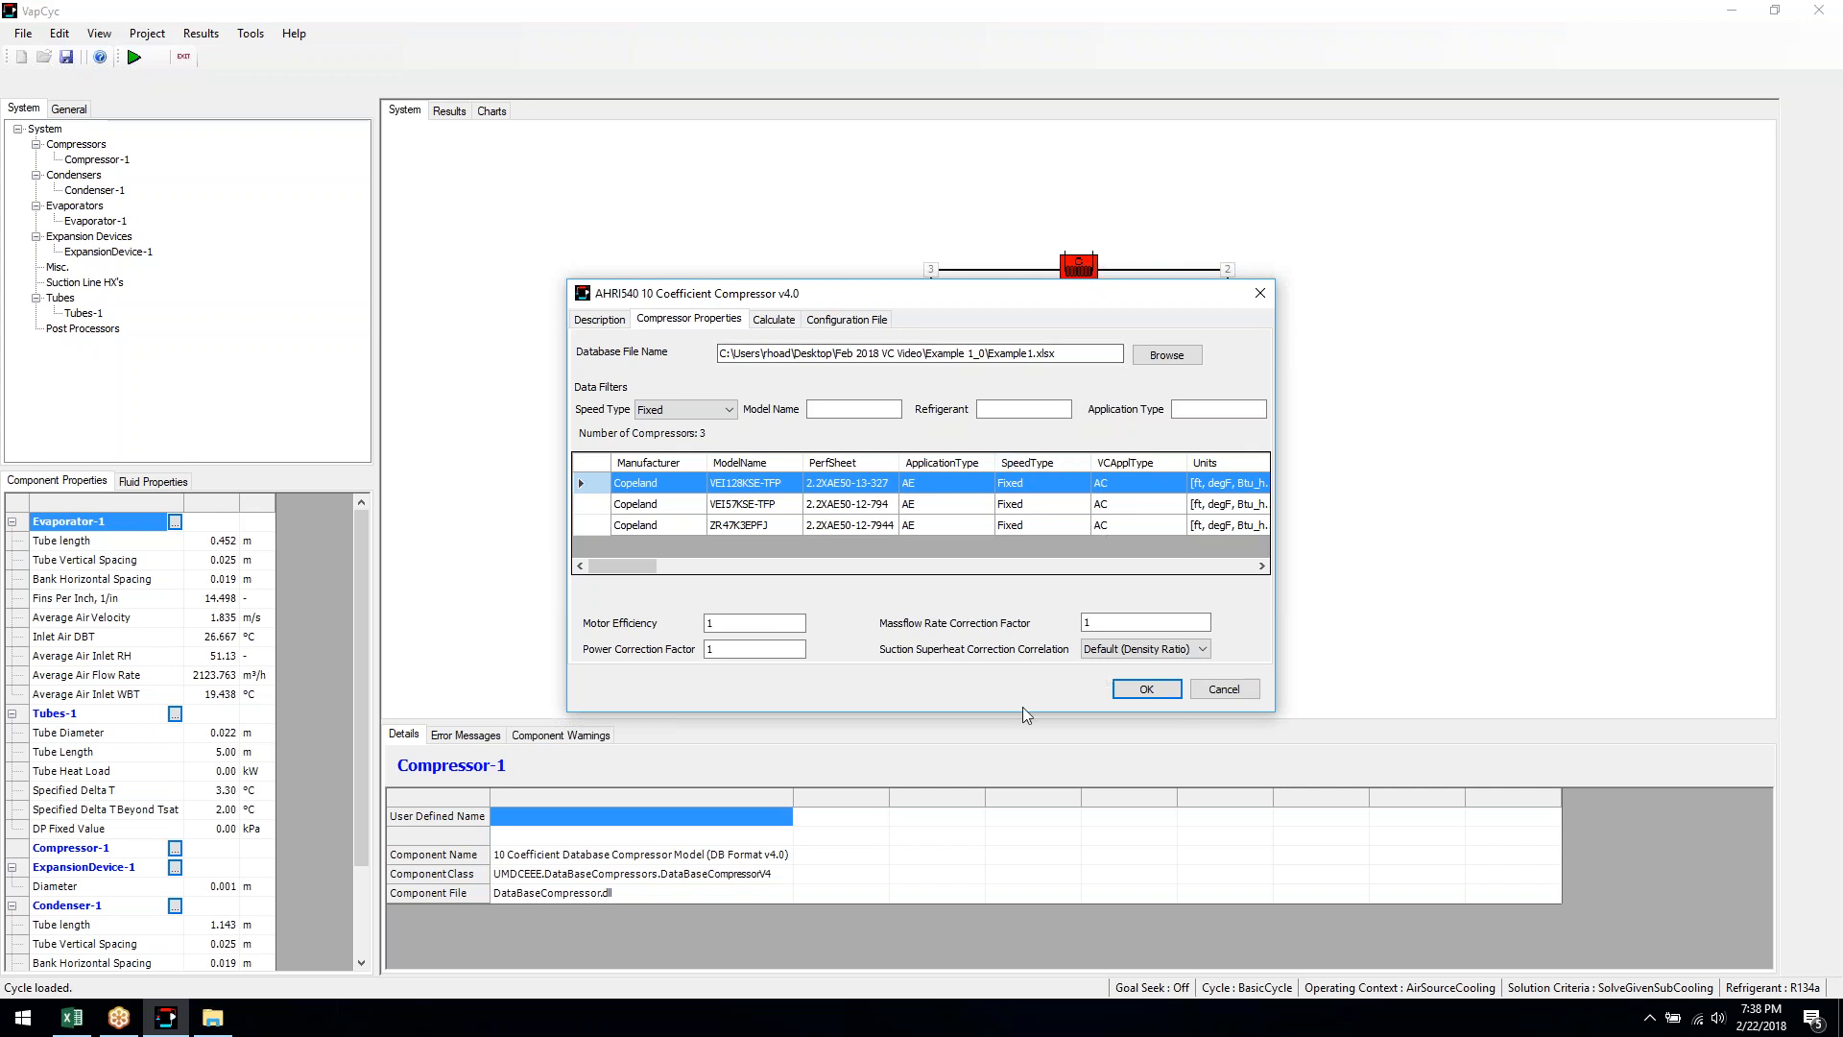
Step: Calculate mass flow rate and power for VEI128KSE-TFP at a chart-picked point of Te 23.47 °F and Tc 96.42 °F
click(771, 322)
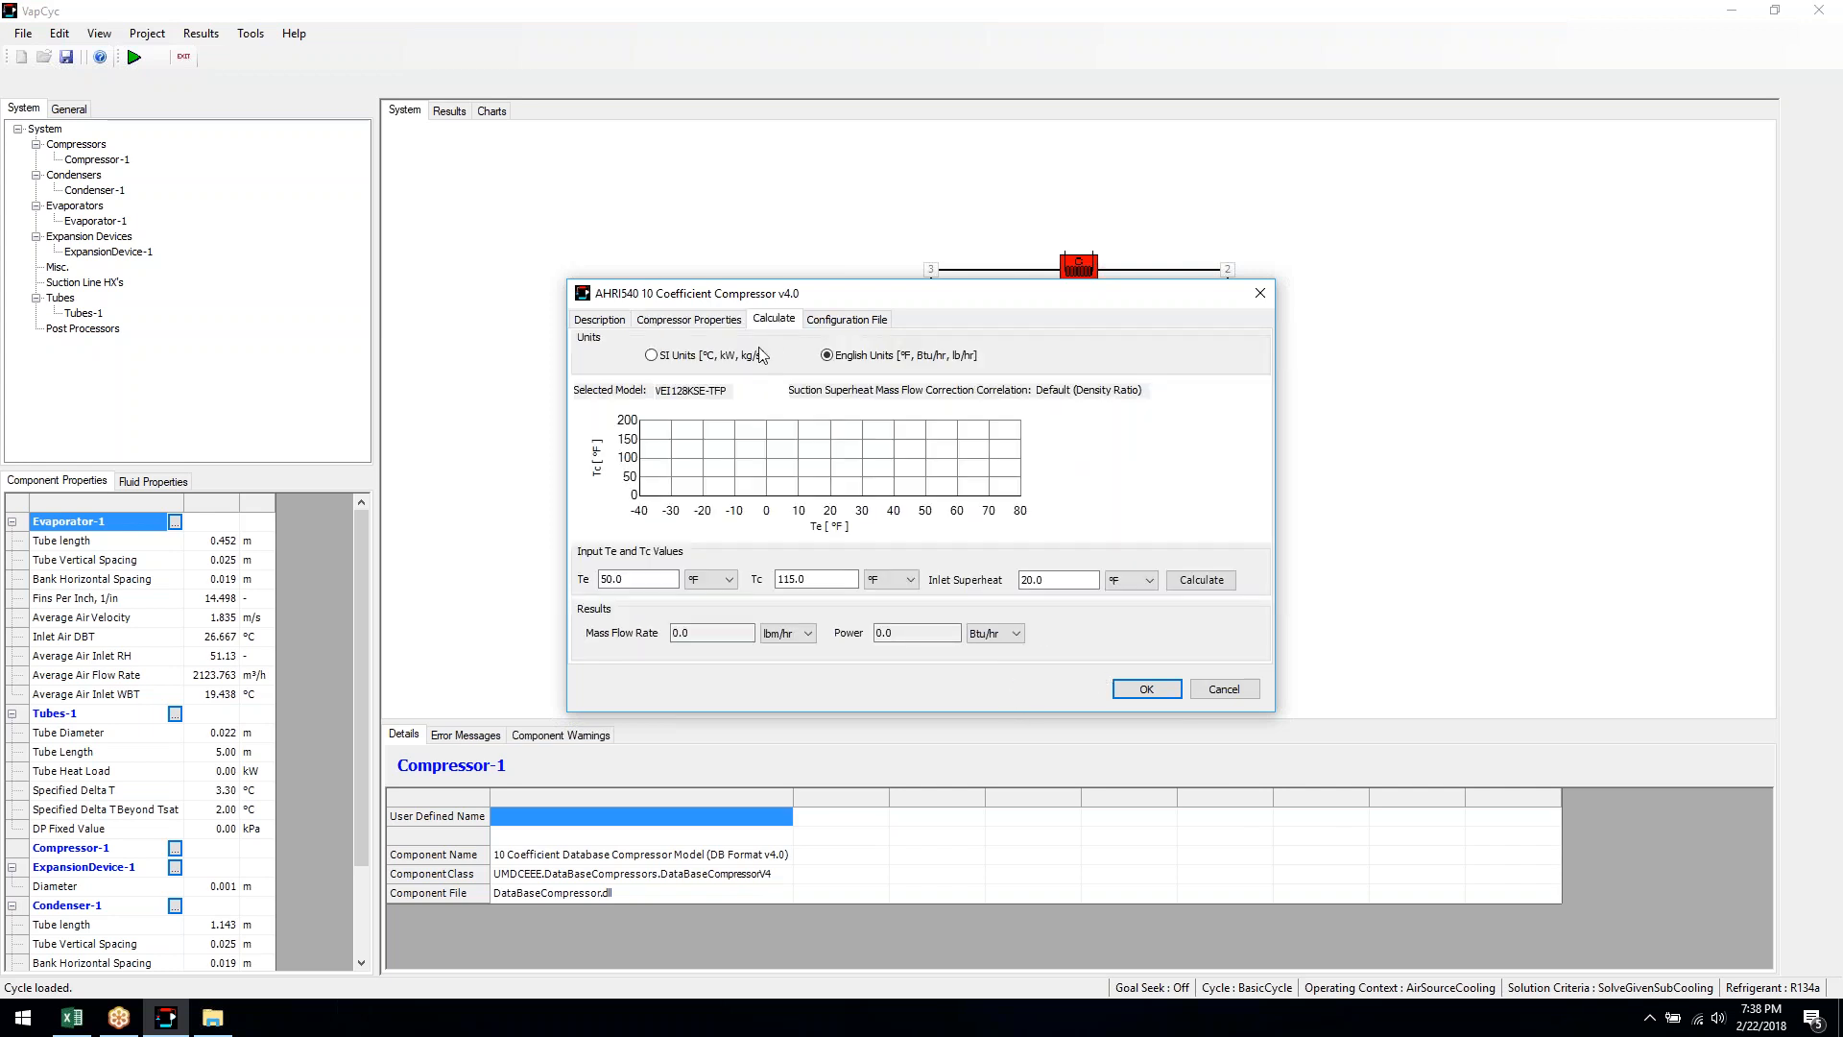
click(836, 451)
click(886, 460)
click(713, 439)
click(883, 474)
click(793, 579)
key(End)
click(842, 461)
click(1200, 581)
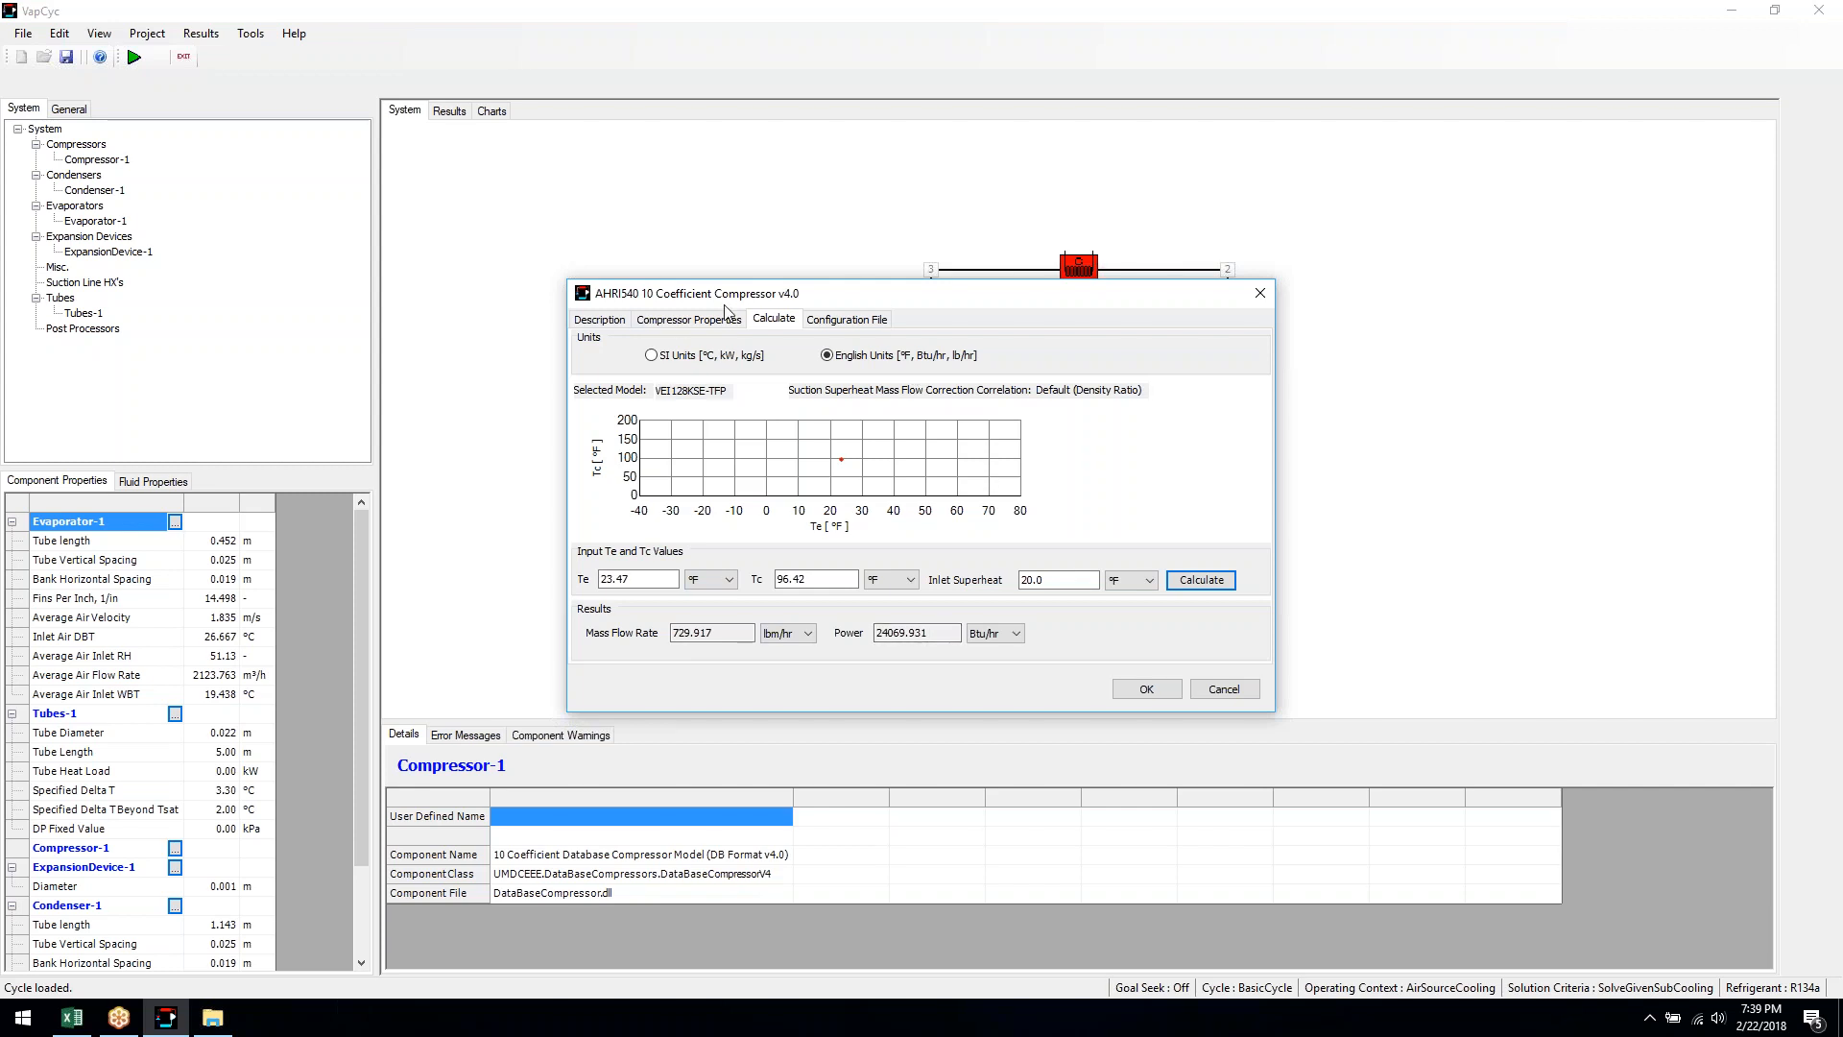
click(921, 632)
Step: Select the ZR47K3EPFJ model for Compressor-1 and accept the compressor settings
click(710, 322)
click(764, 321)
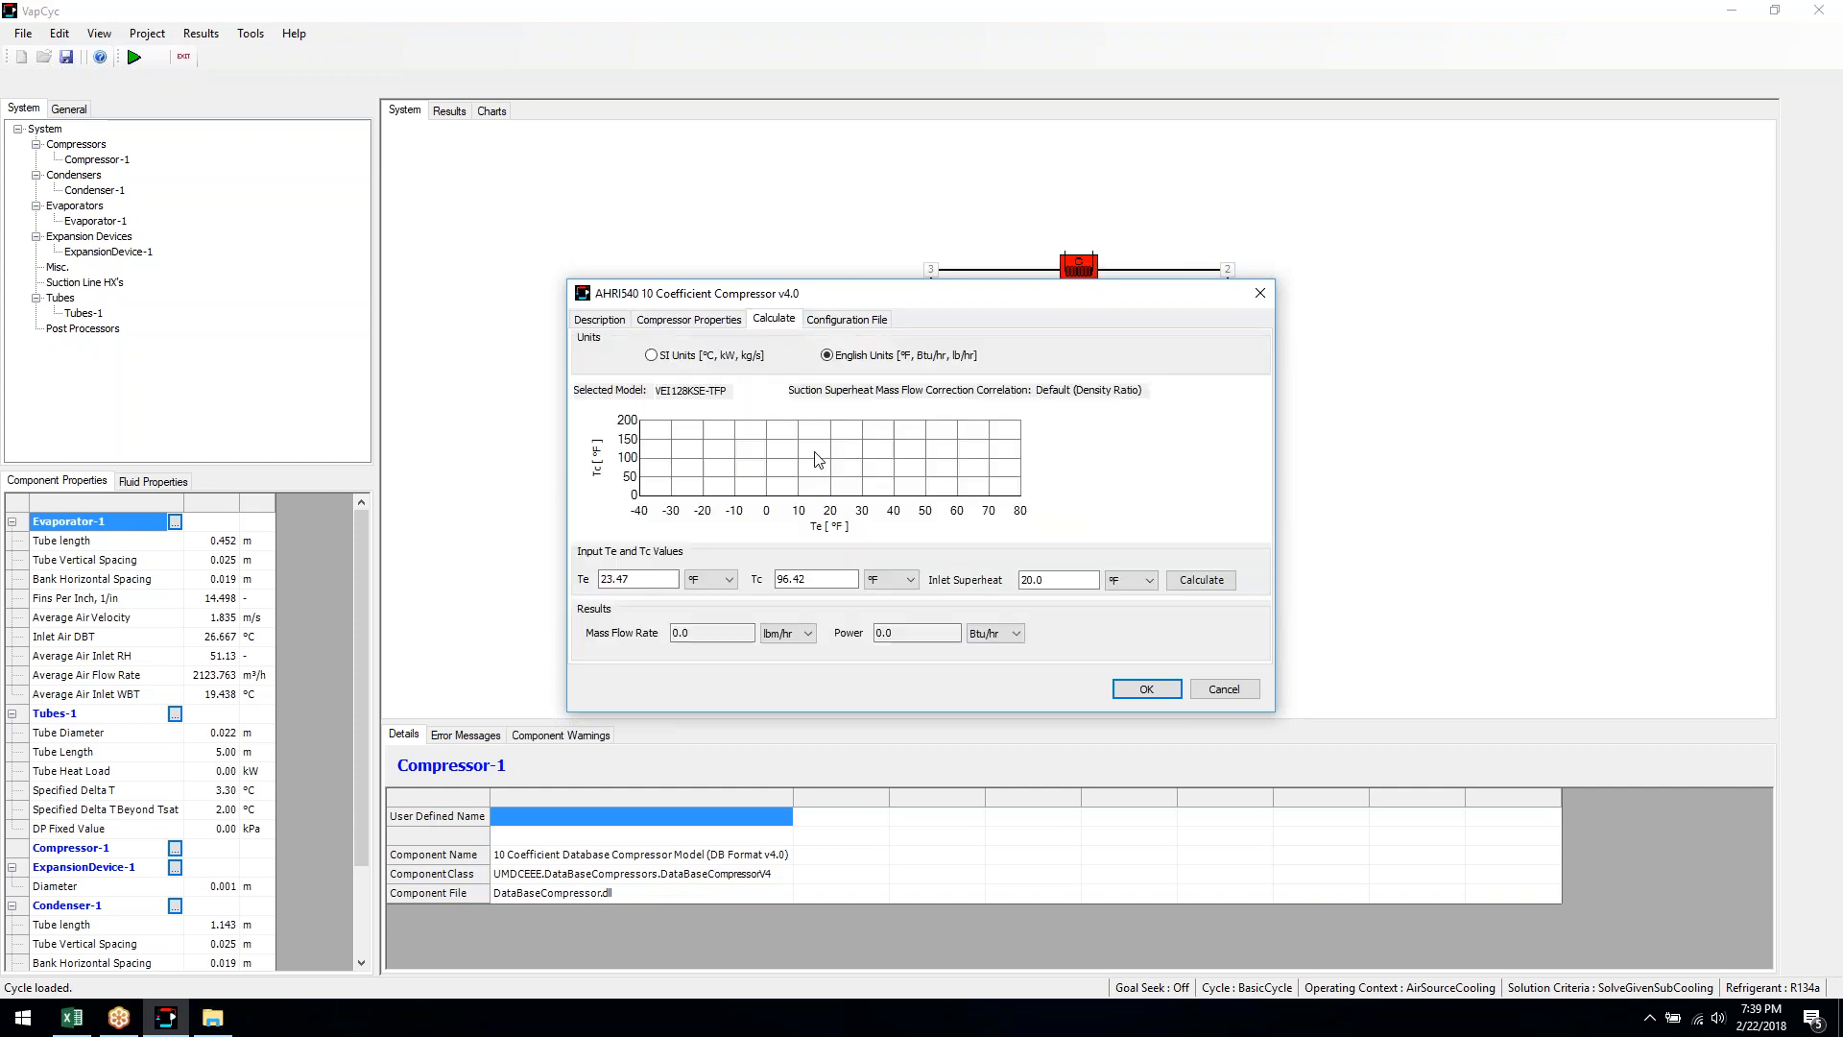
click(722, 325)
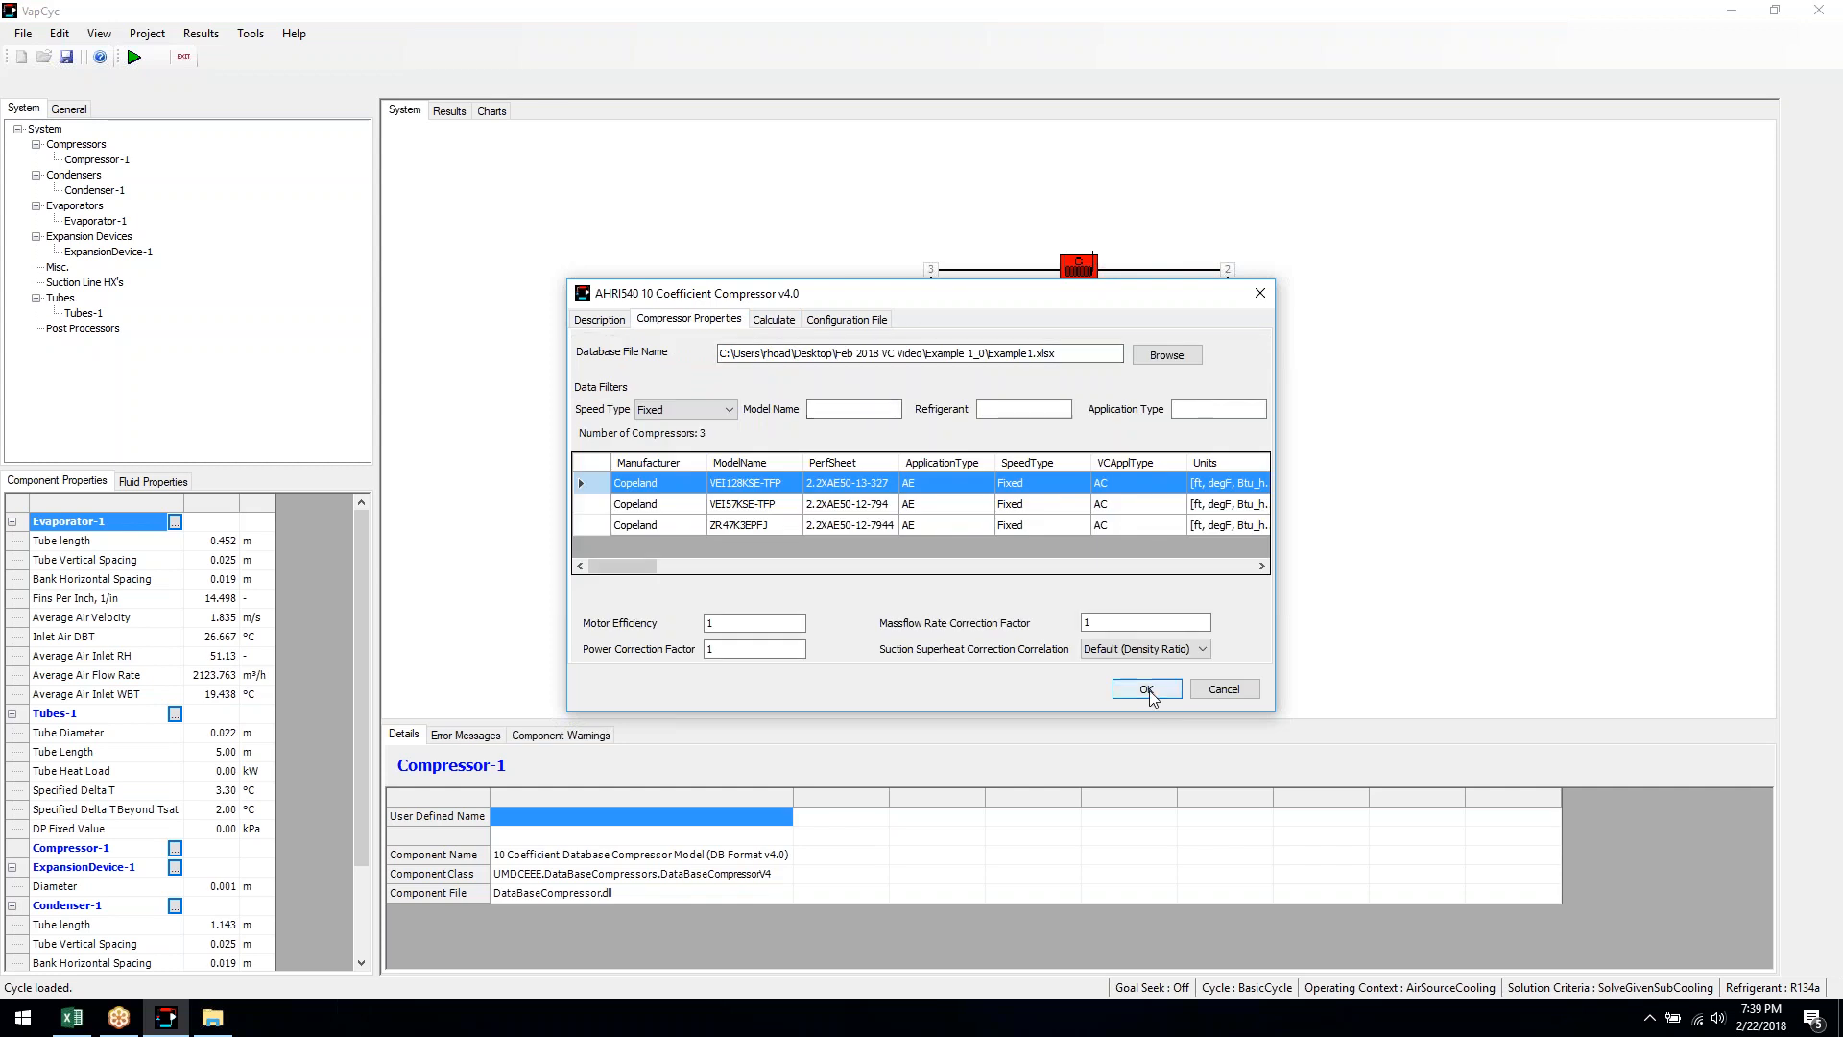
click(780, 530)
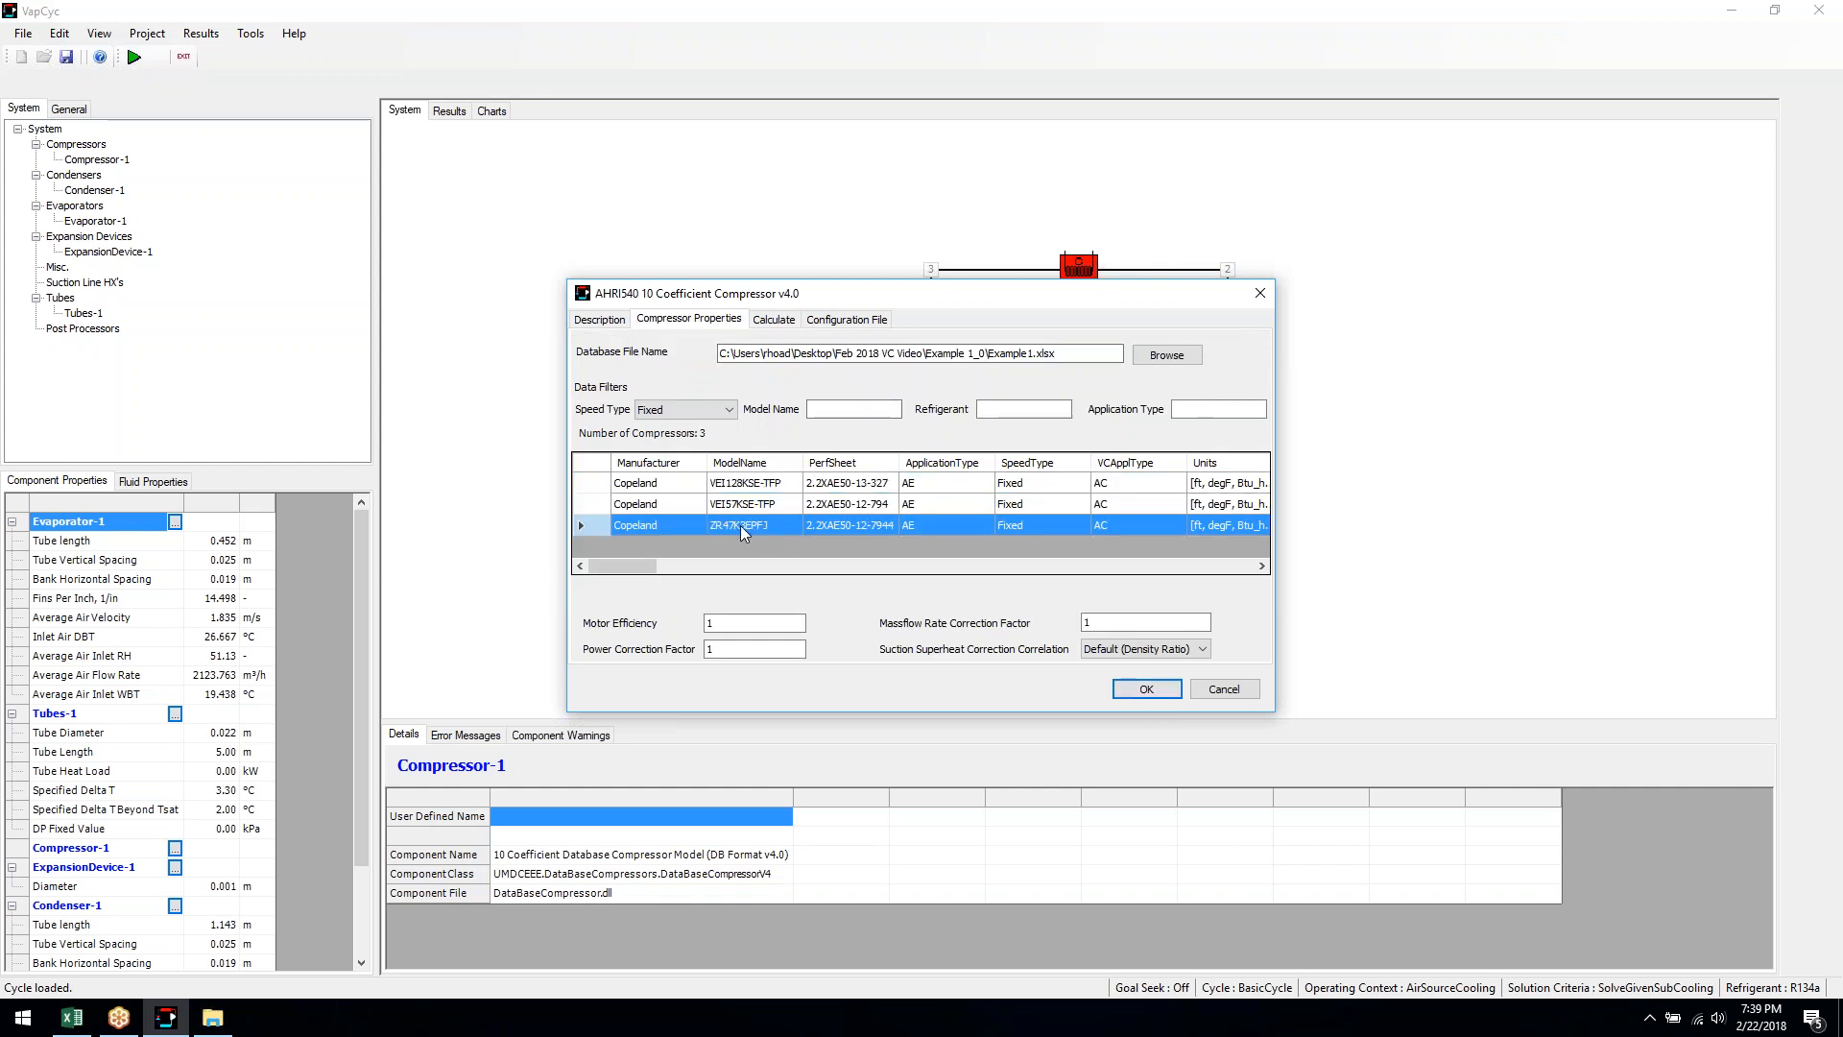
click(1157, 693)
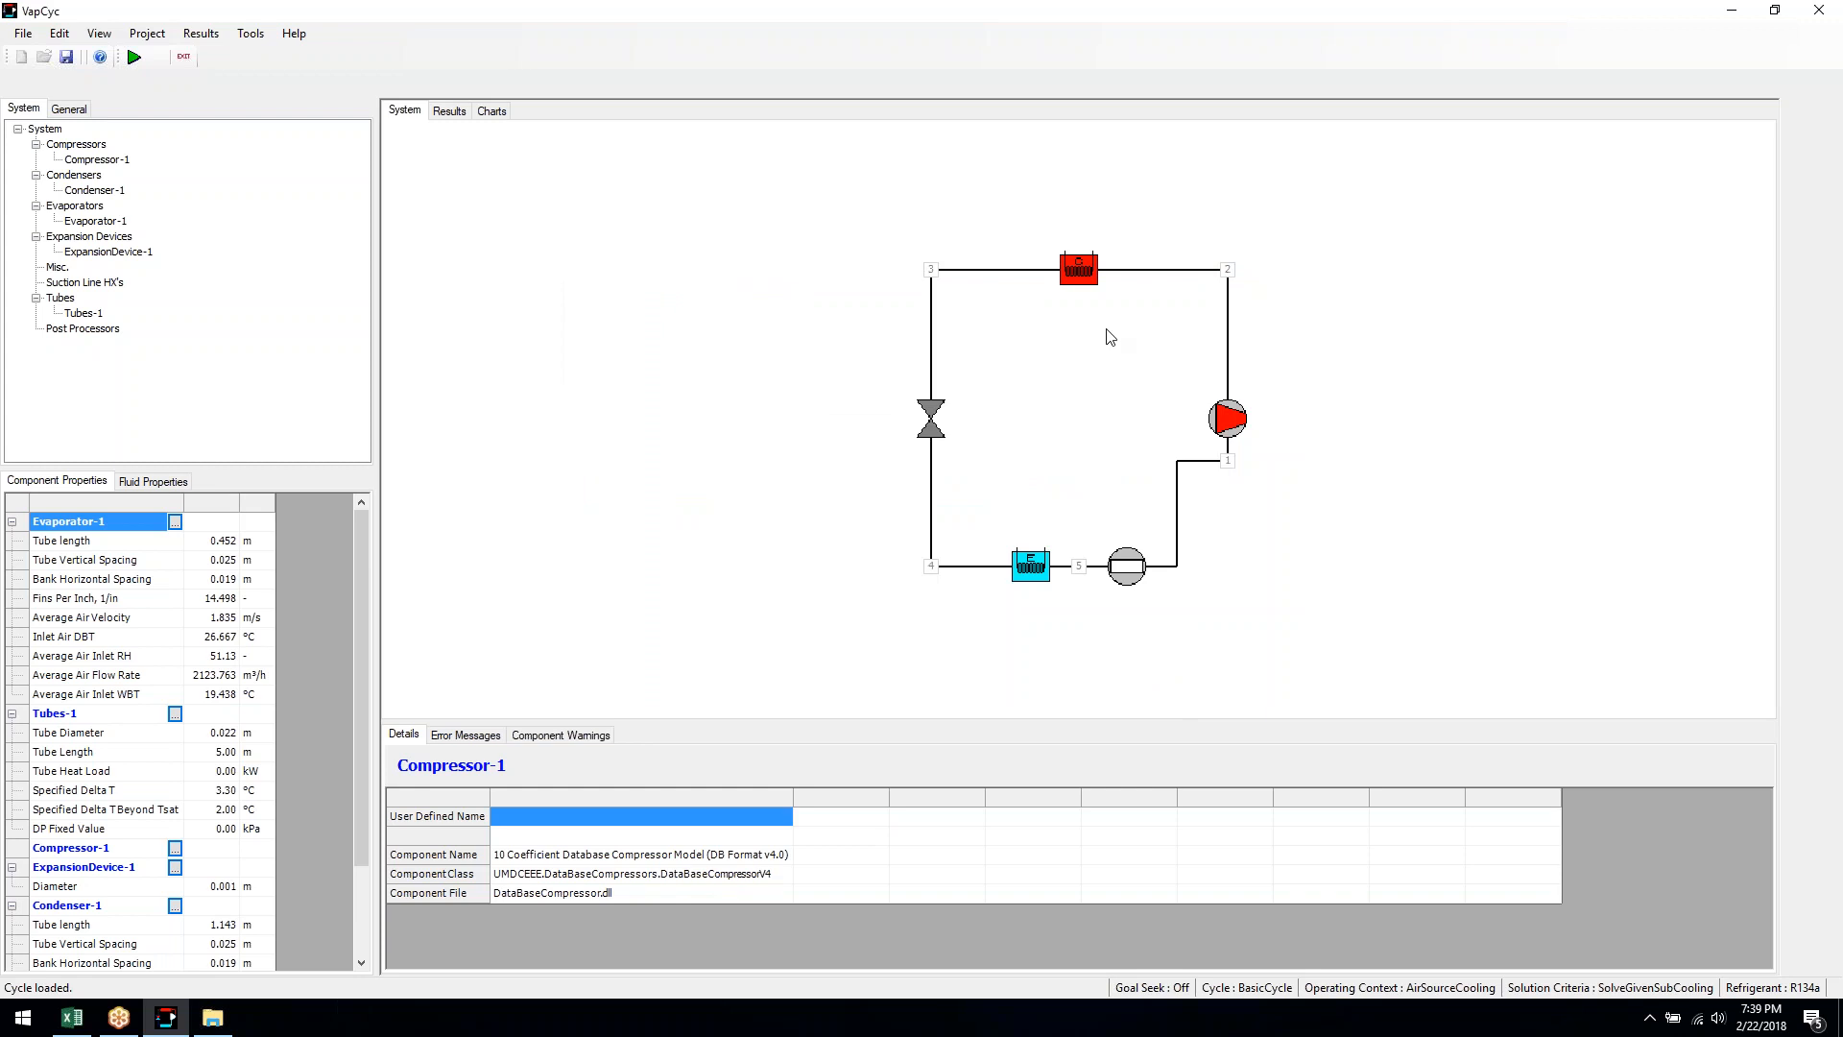
Step: Check Condenser-1's CoilDesigner file path and heat exchanger parameters without changing them
right_click(1082, 278)
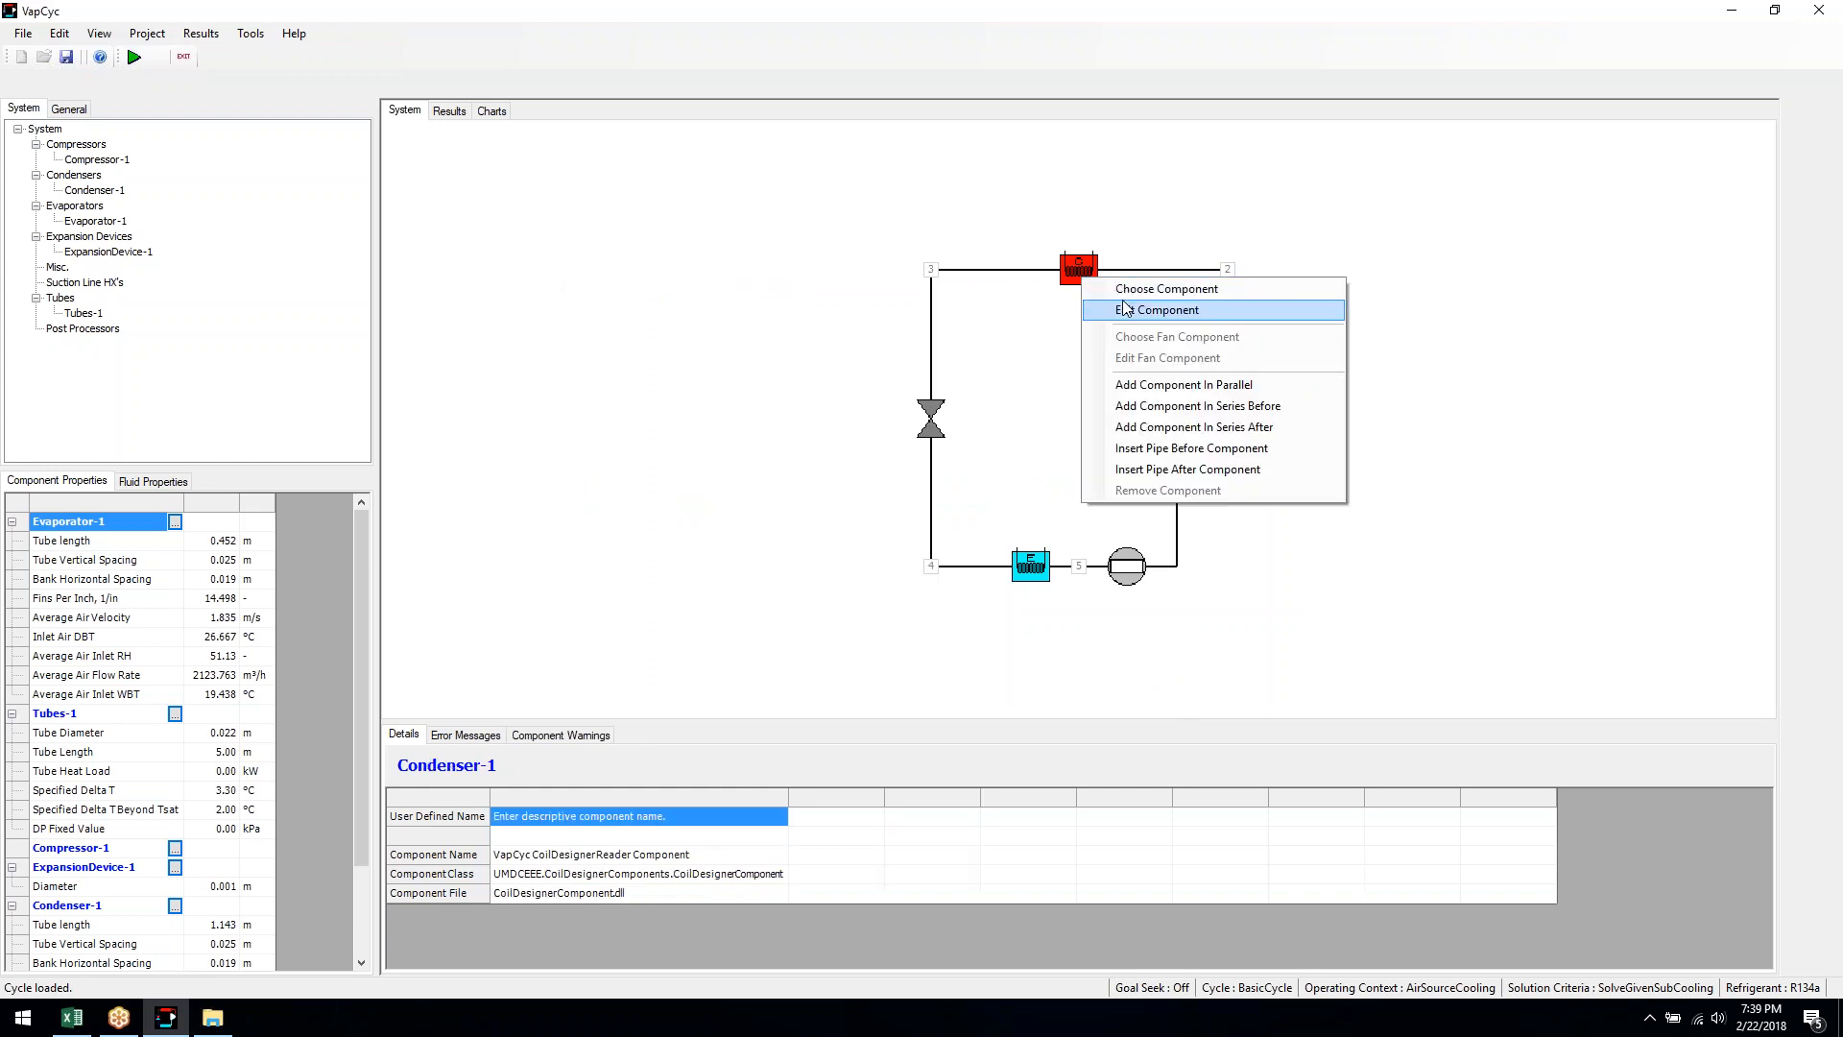
click(1130, 310)
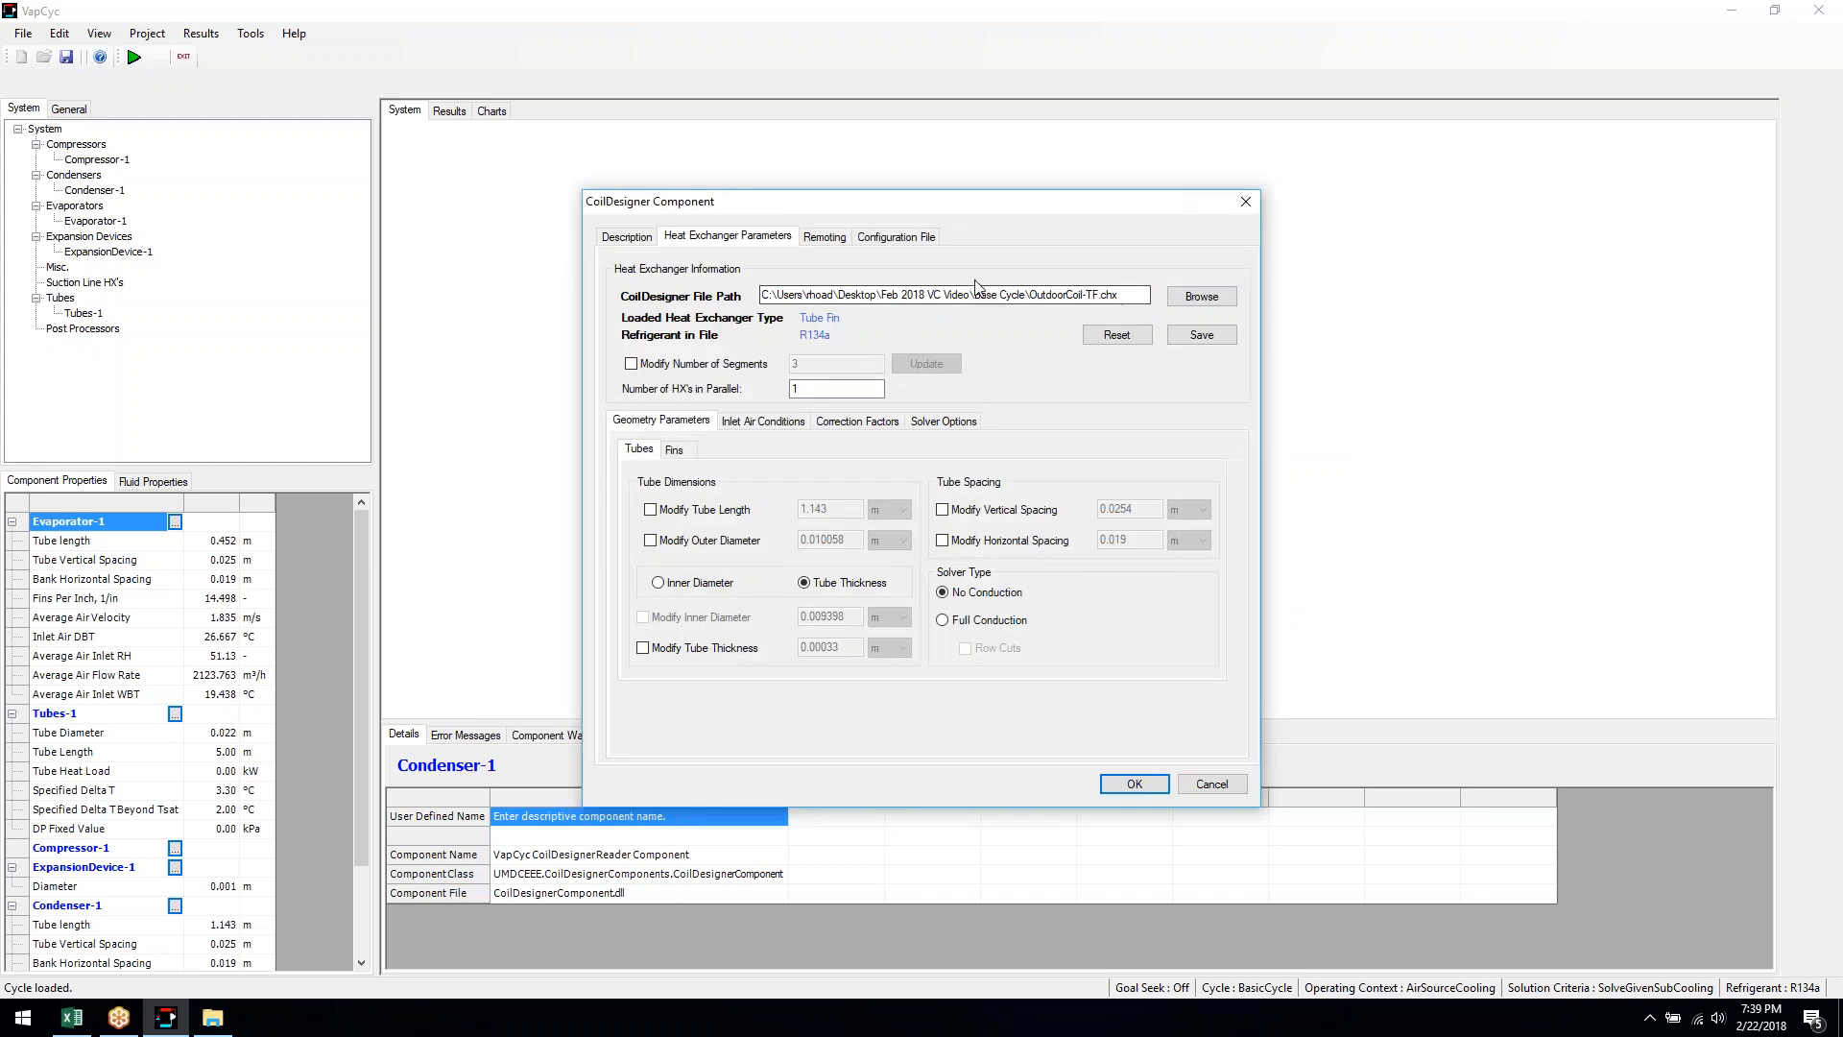
click(1245, 202)
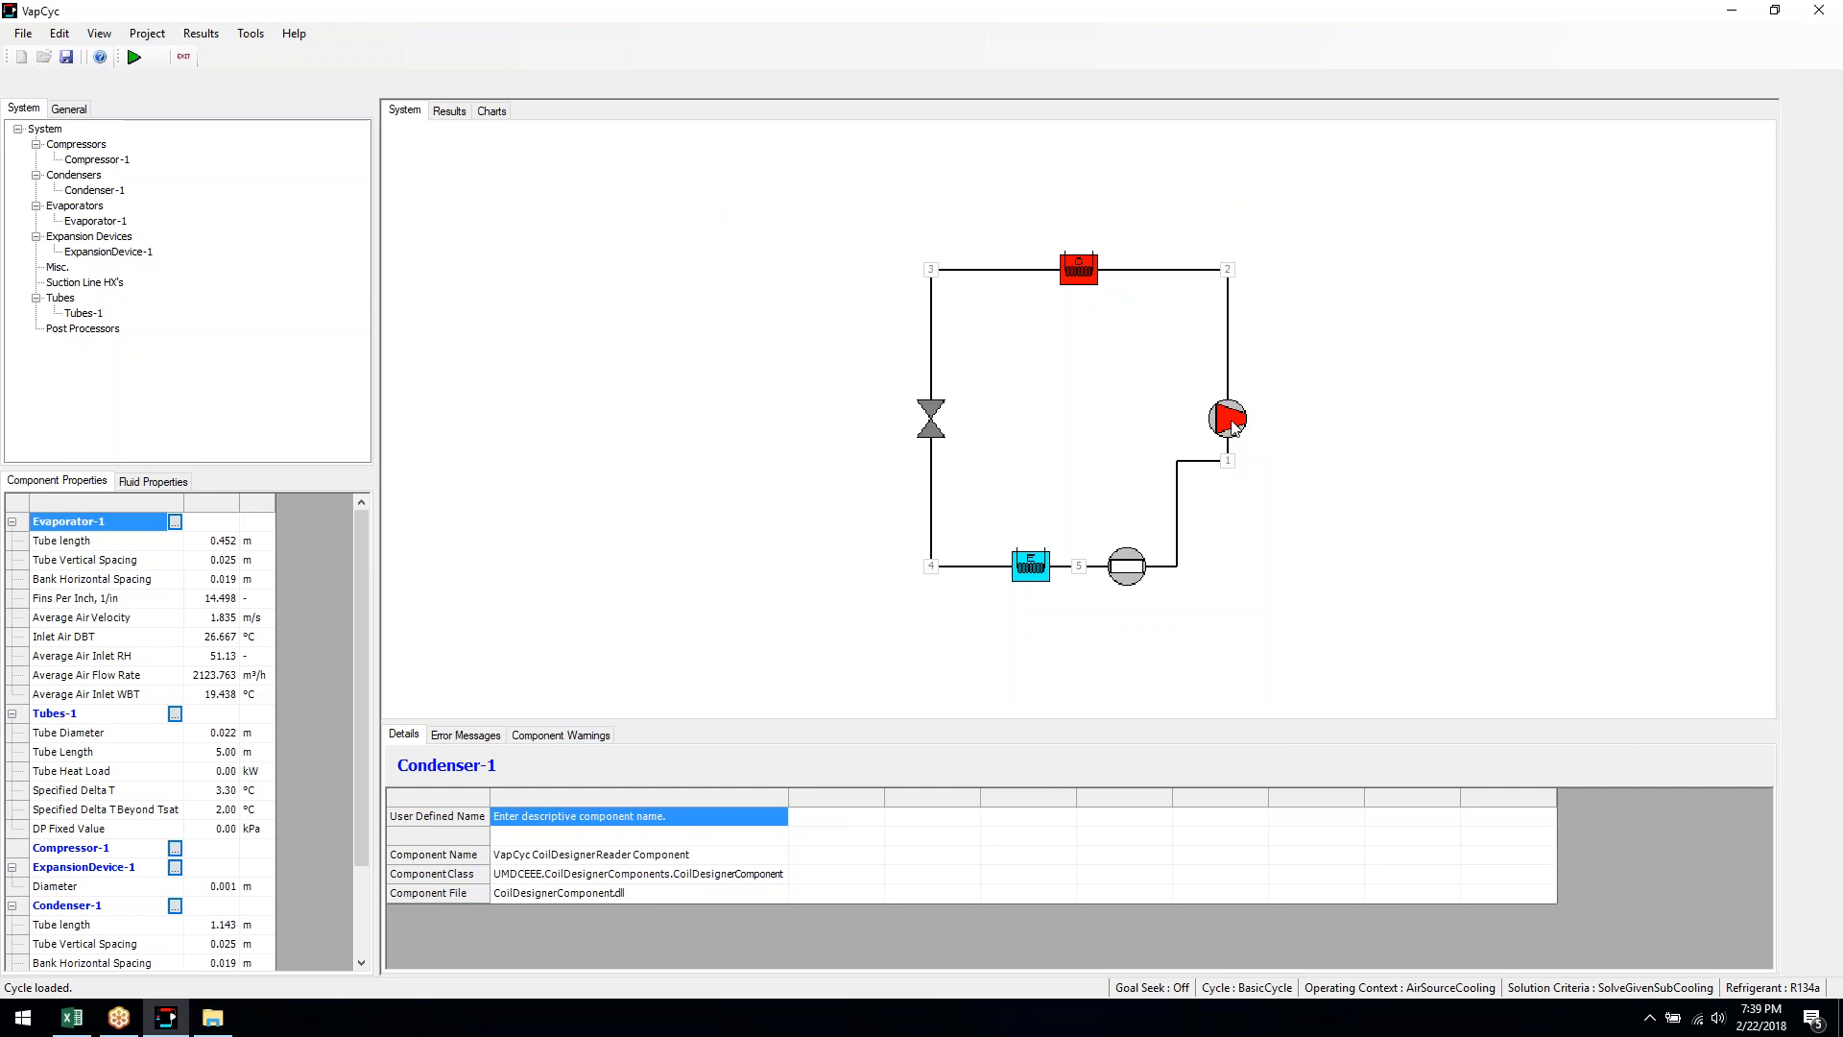
Step: Run the cycle simulation, review the overall system results, and return to the system diagram
click(134, 58)
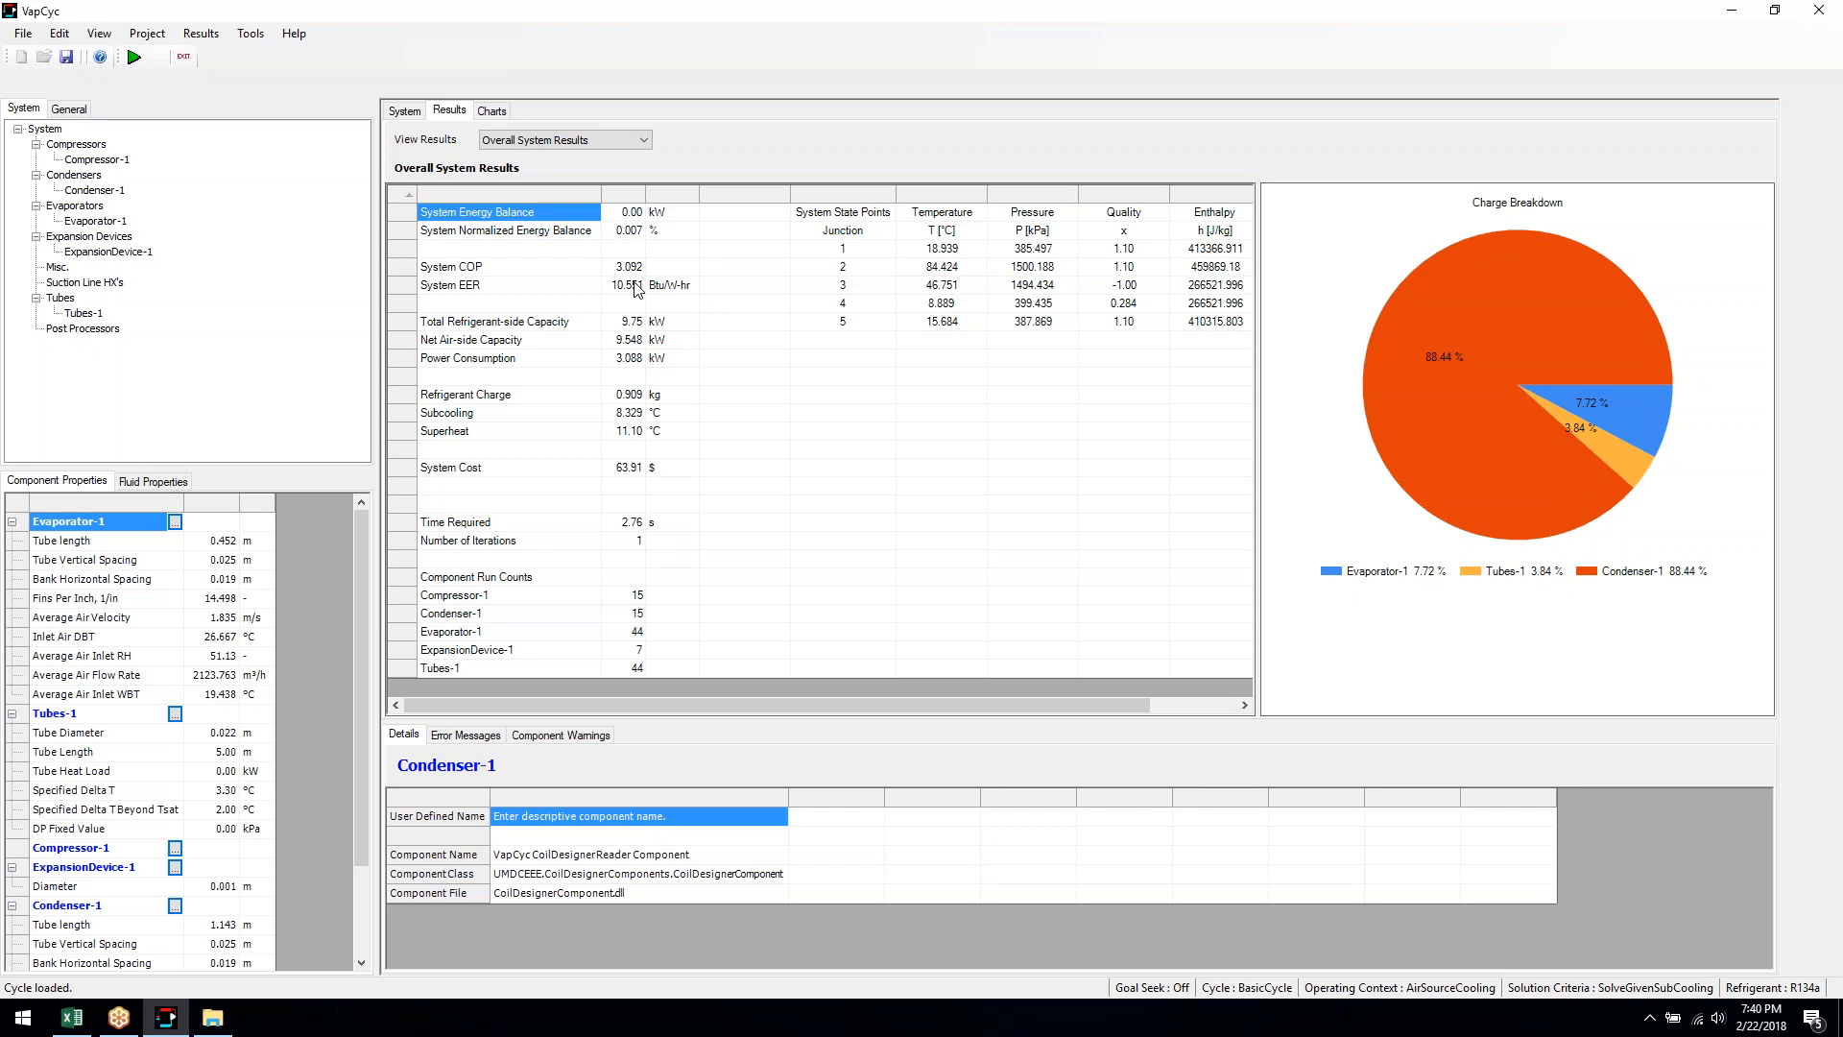
click(405, 113)
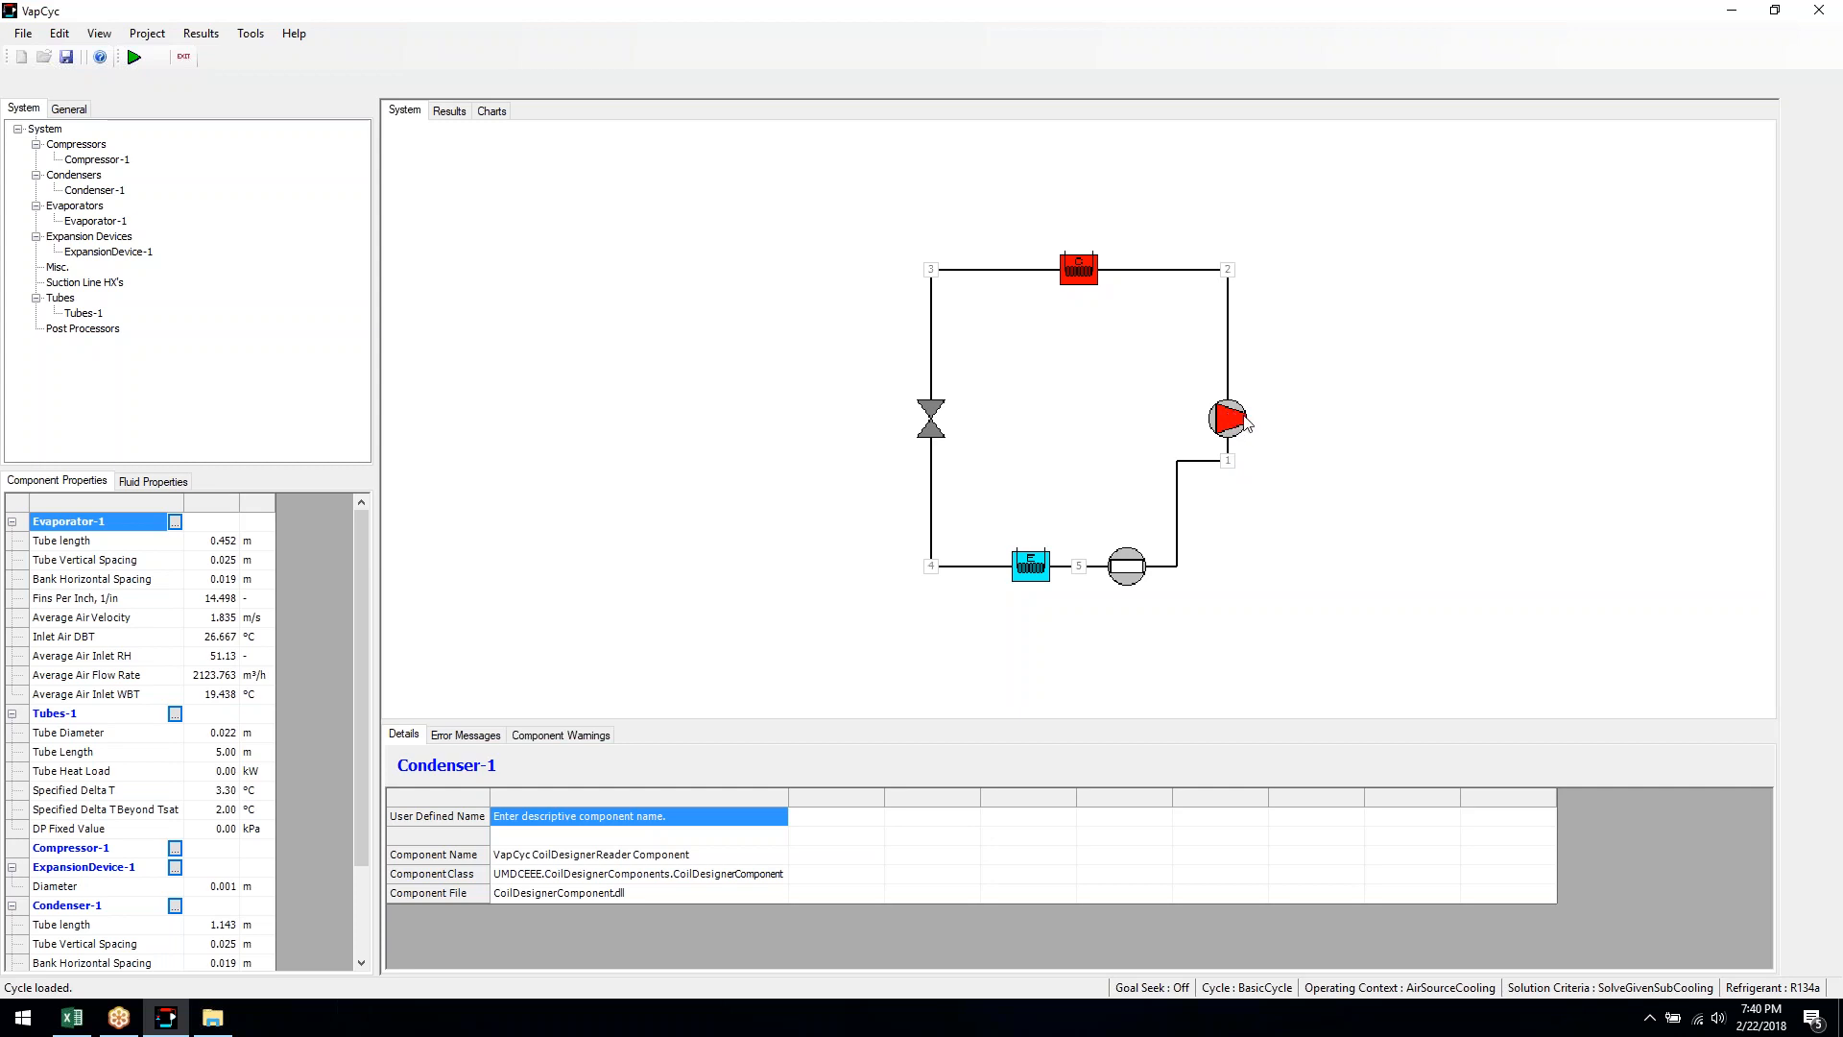
Step: Assign the Compressor Rack (Based on Performance Map) model to Compressor-1
right_click(1231, 420)
click(1277, 426)
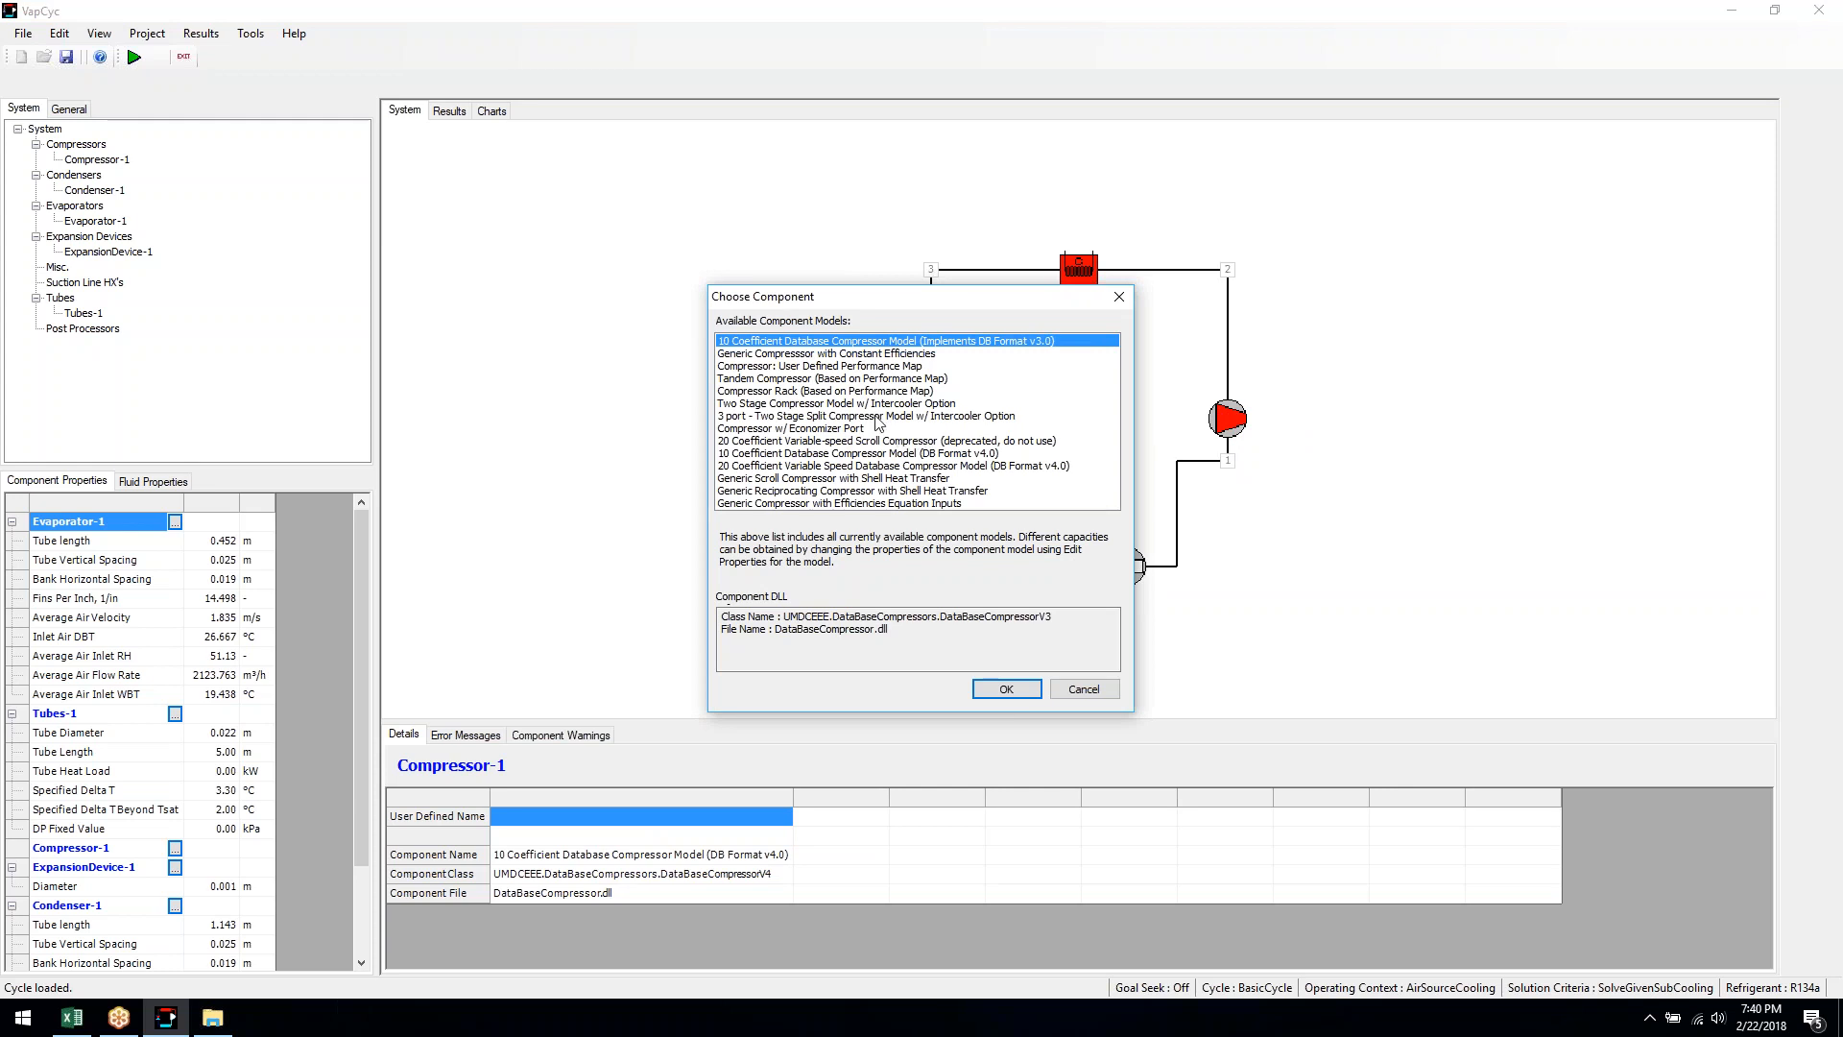
click(828, 391)
click(1007, 688)
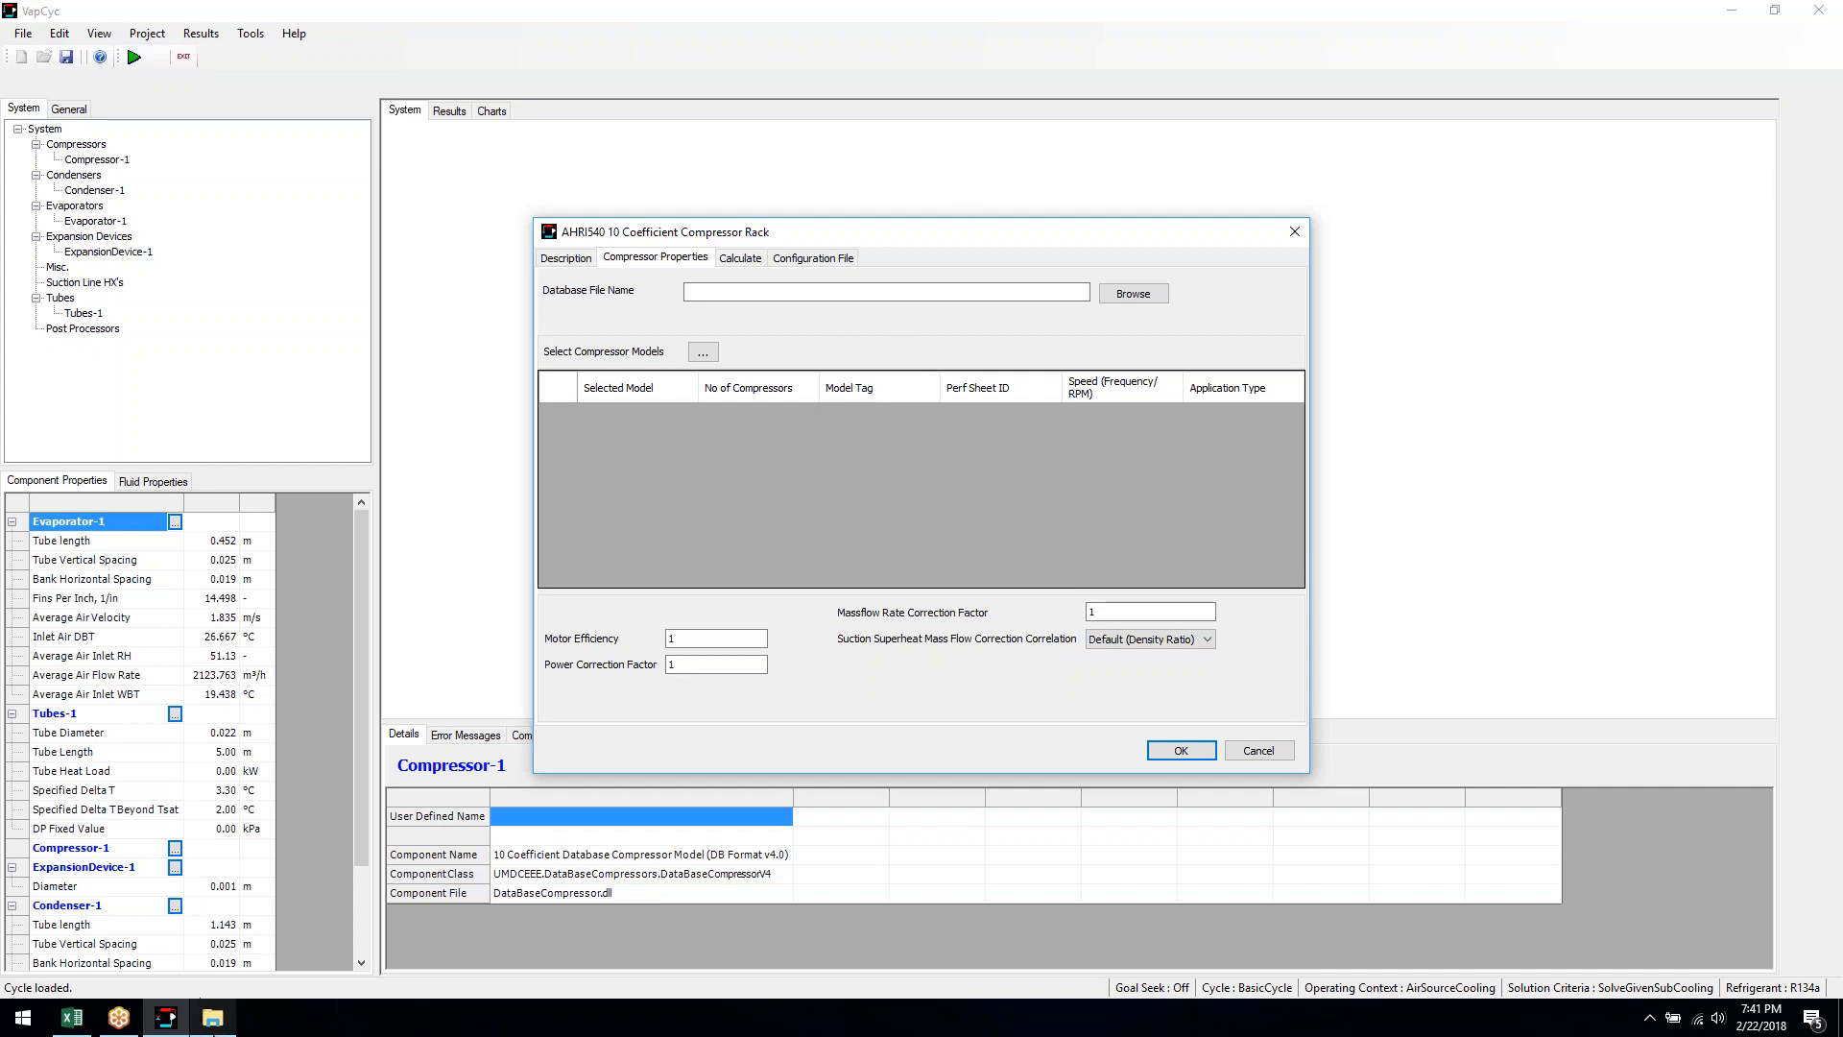
Step: Open Example1.xlsx from the Example 1_0 folder in Excel and dock it to half the screen beside coefficients.xlsx
click(72, 1018)
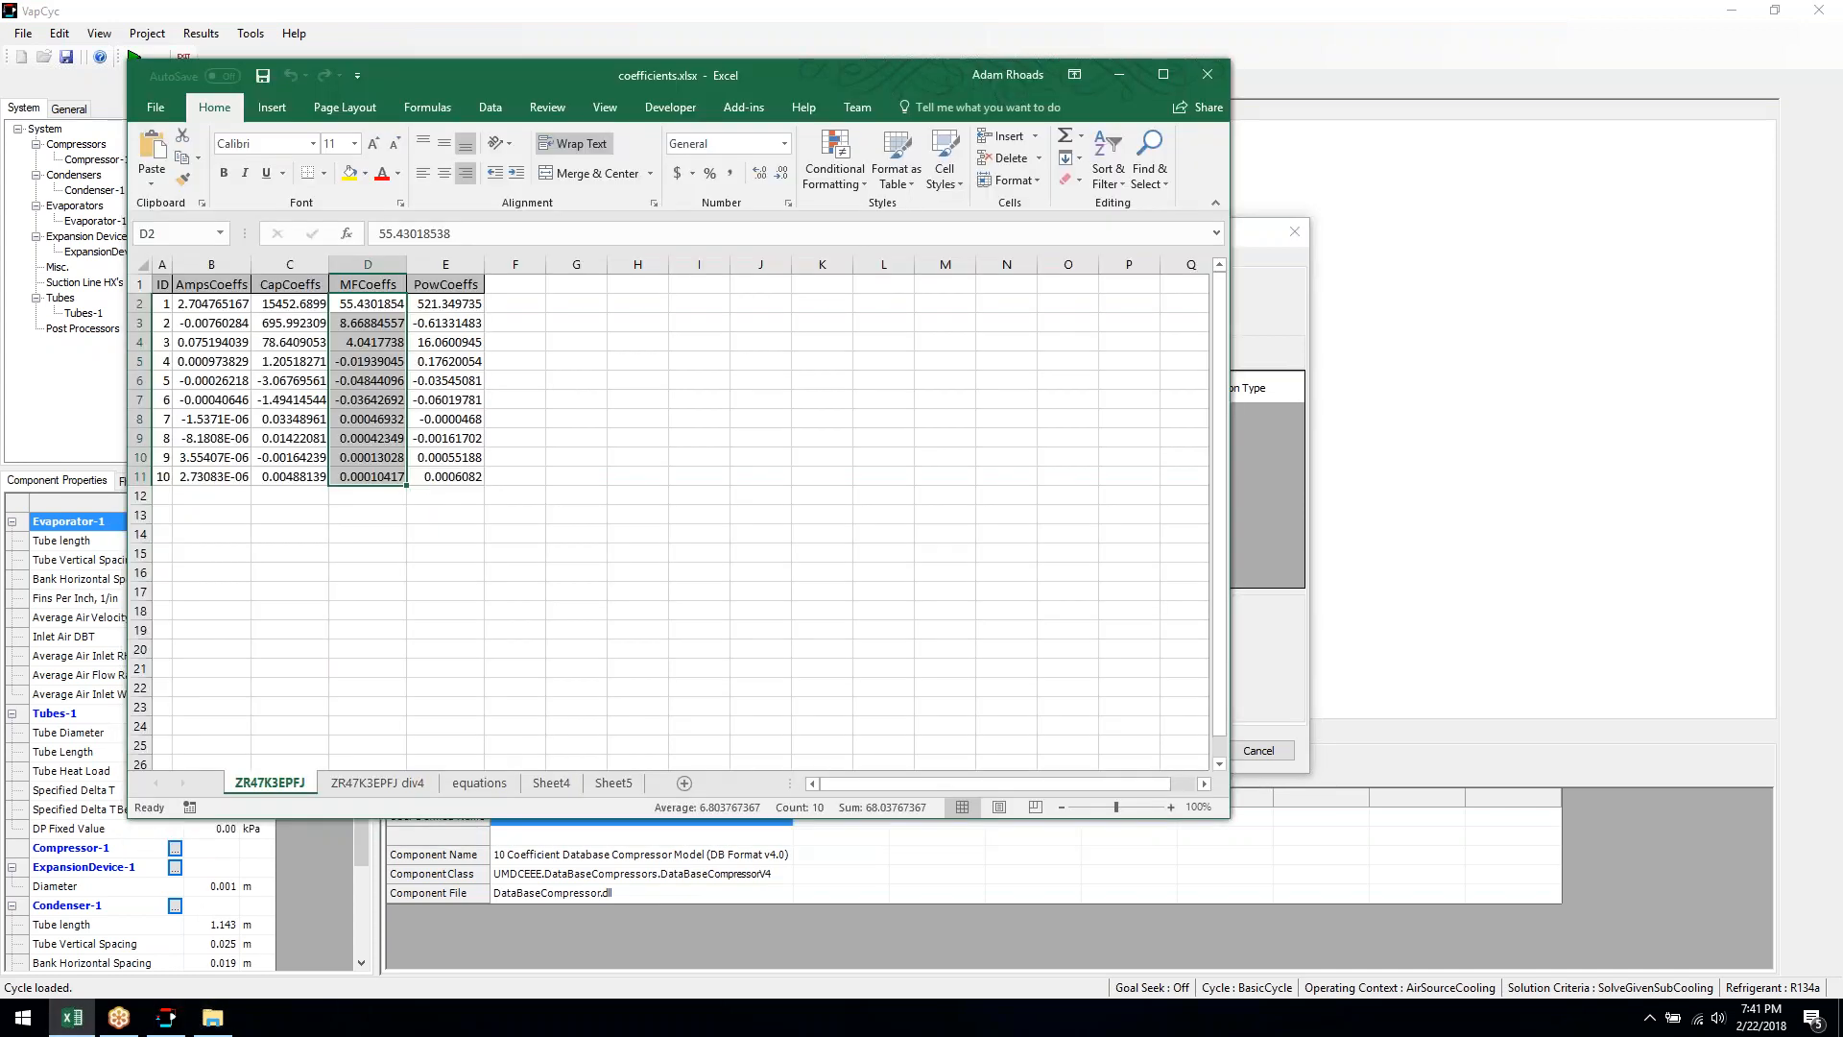
click(167, 1018)
click(212, 1018)
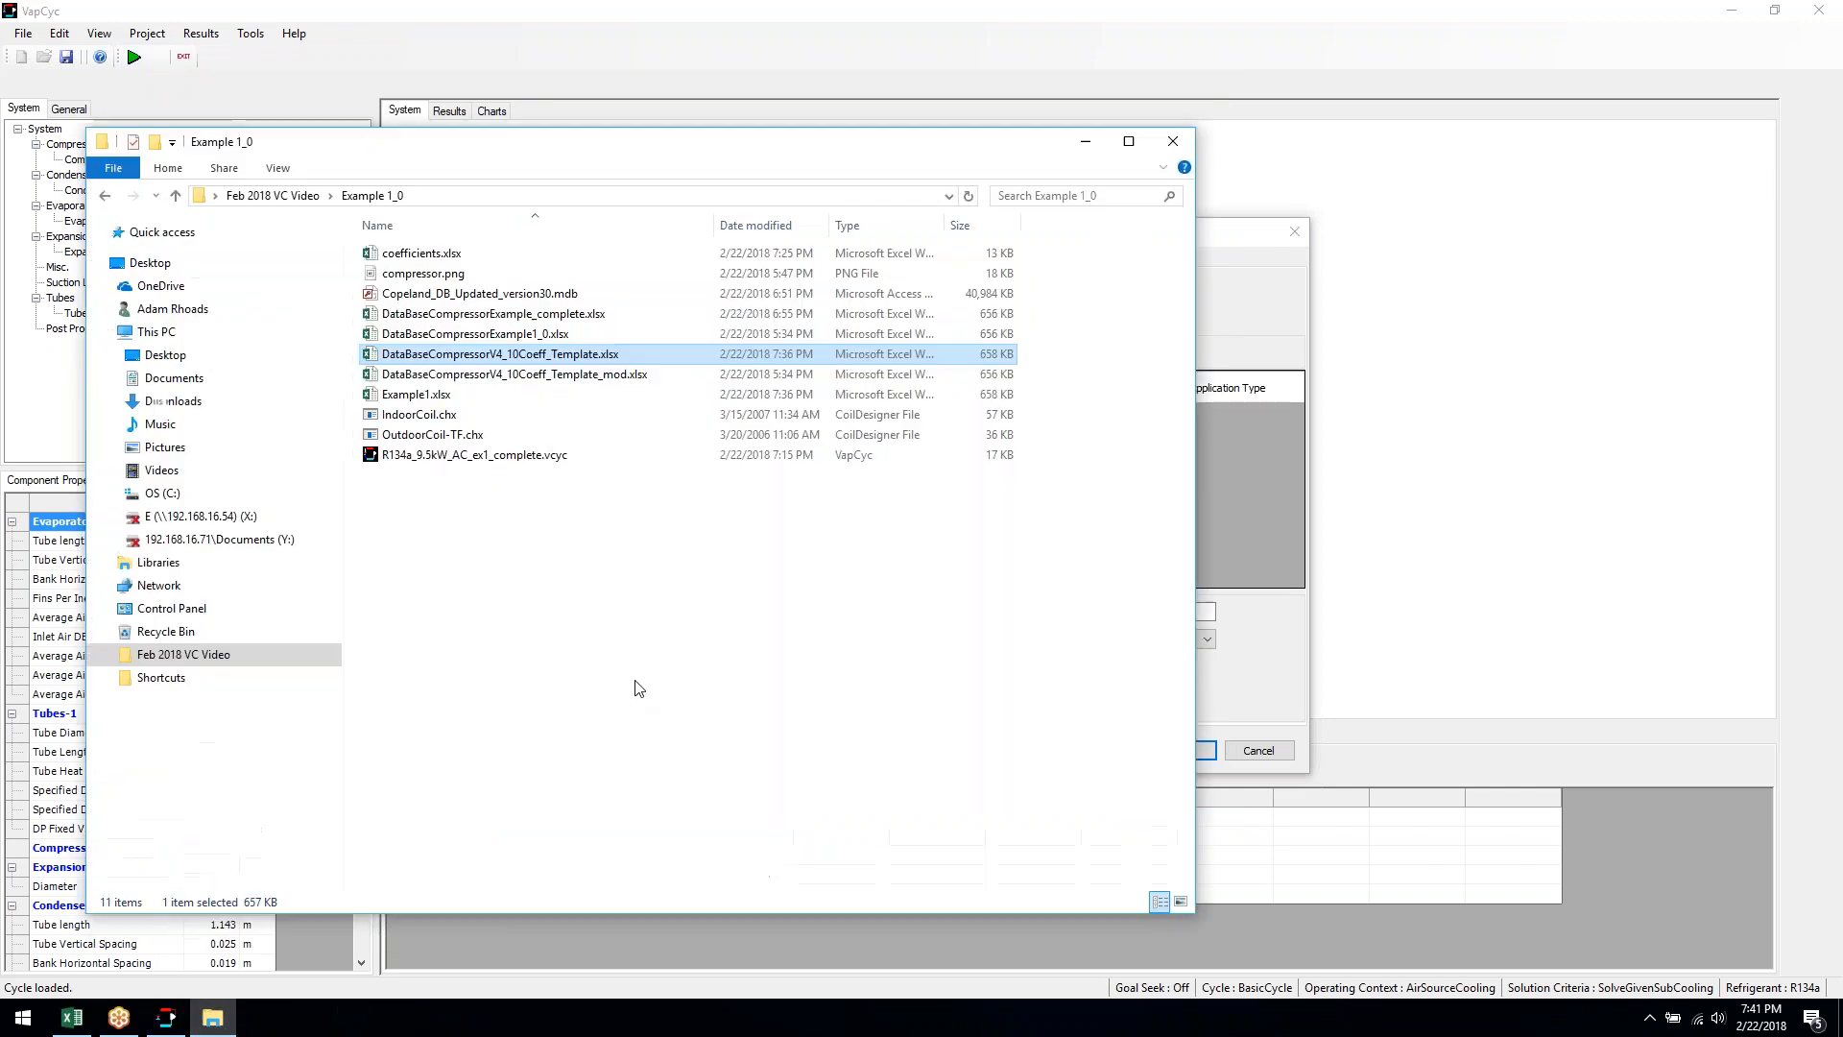
drag(685, 135, 1105, 111)
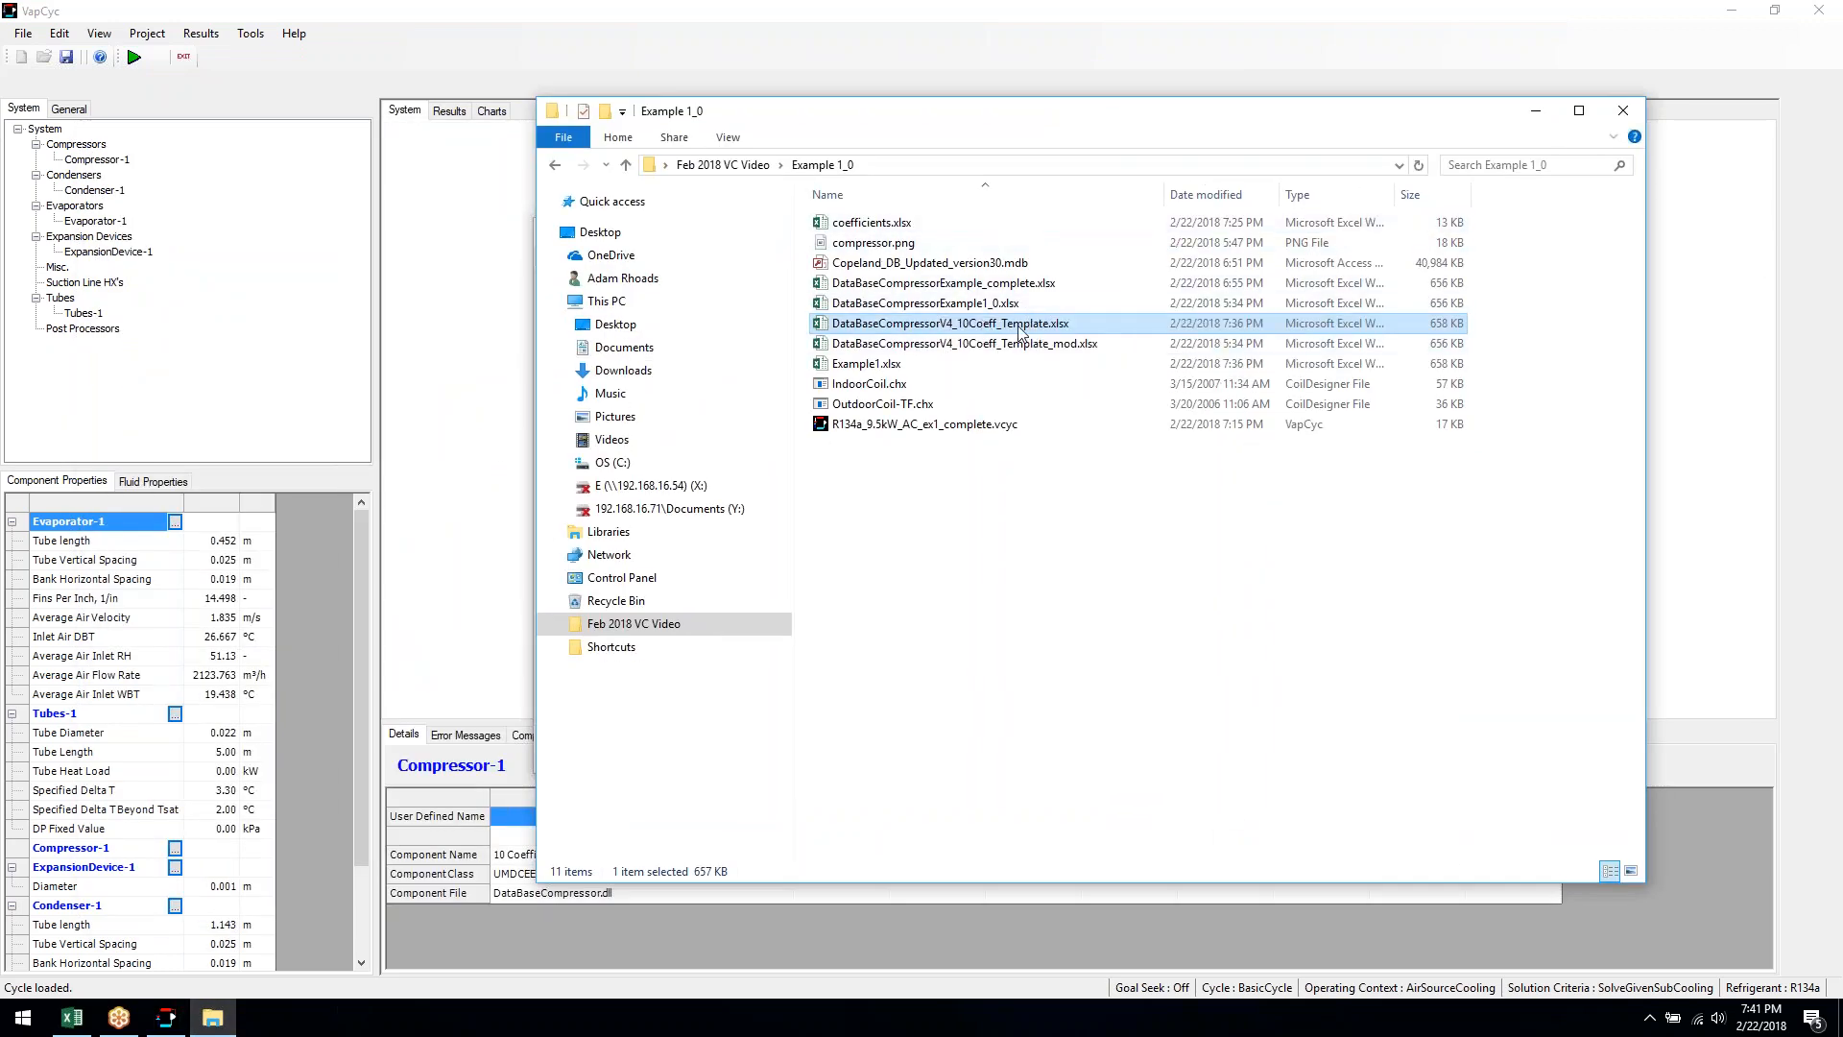
double_click(889, 366)
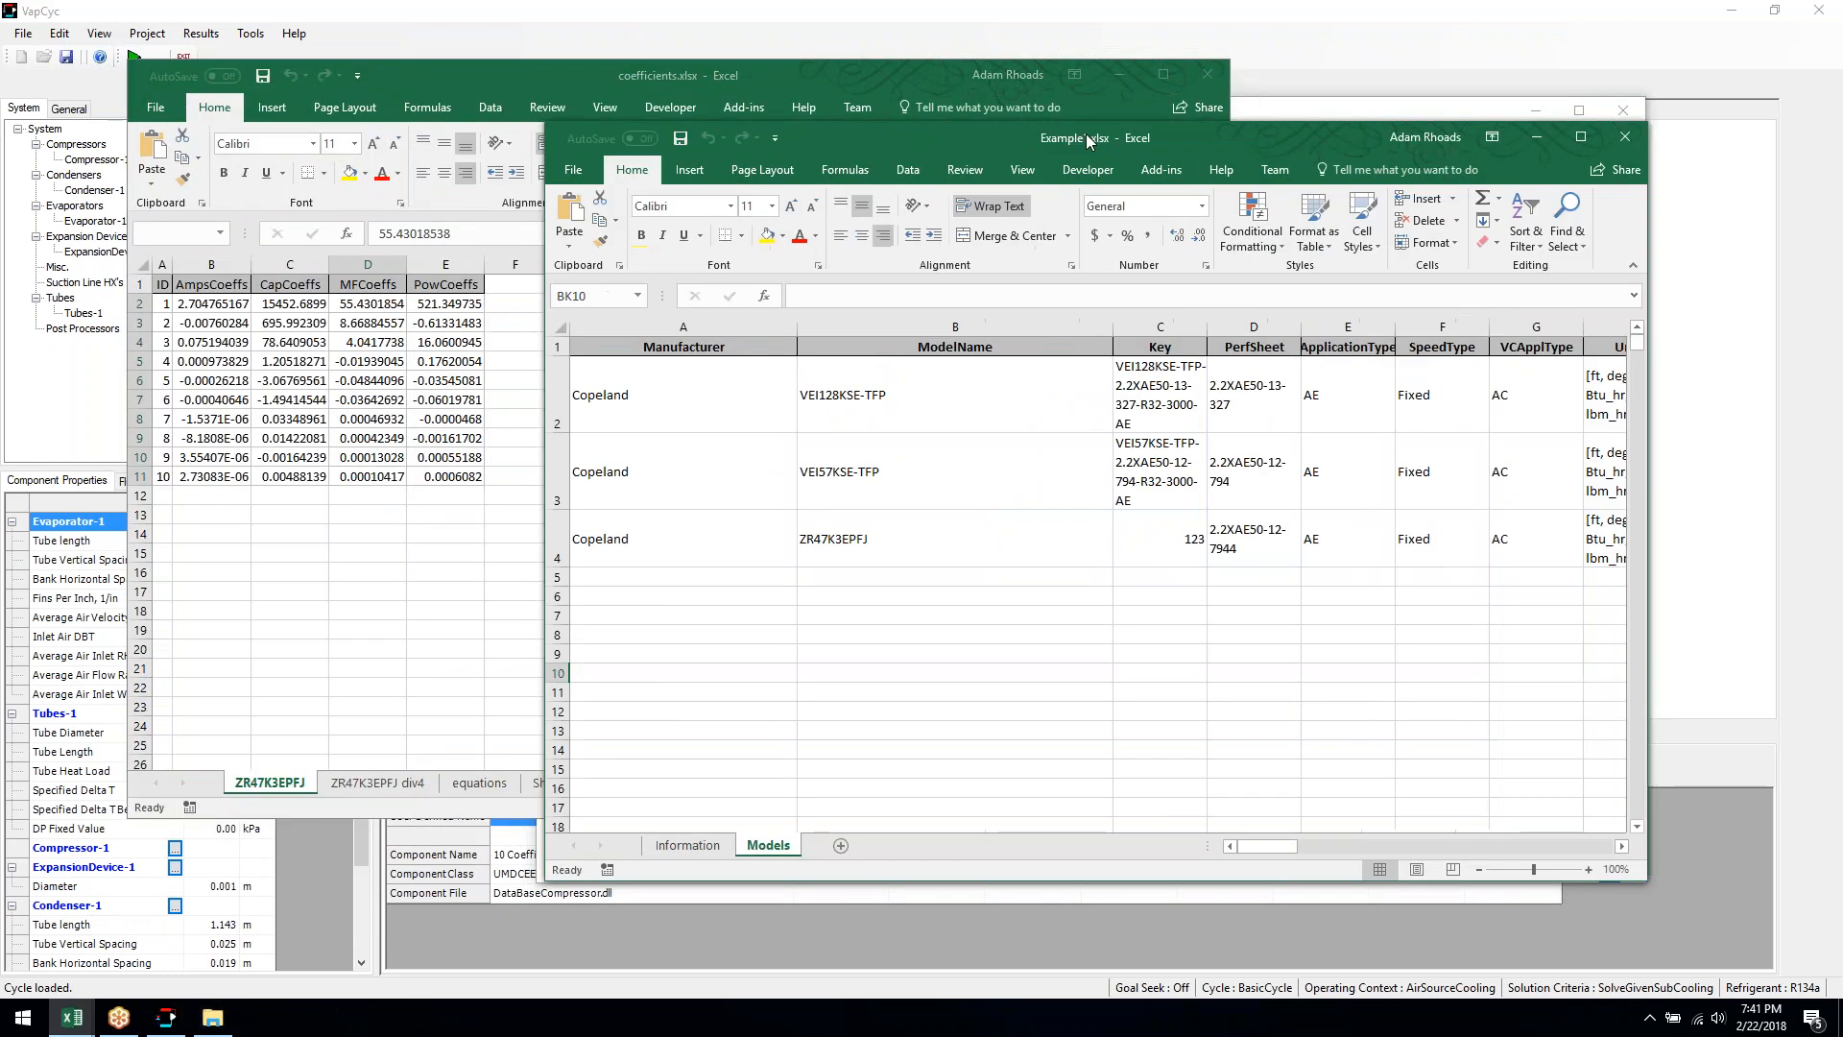
drag(1088, 141, 1842, 300)
drag(1842, 298, 1842, 299)
click(1252, 465)
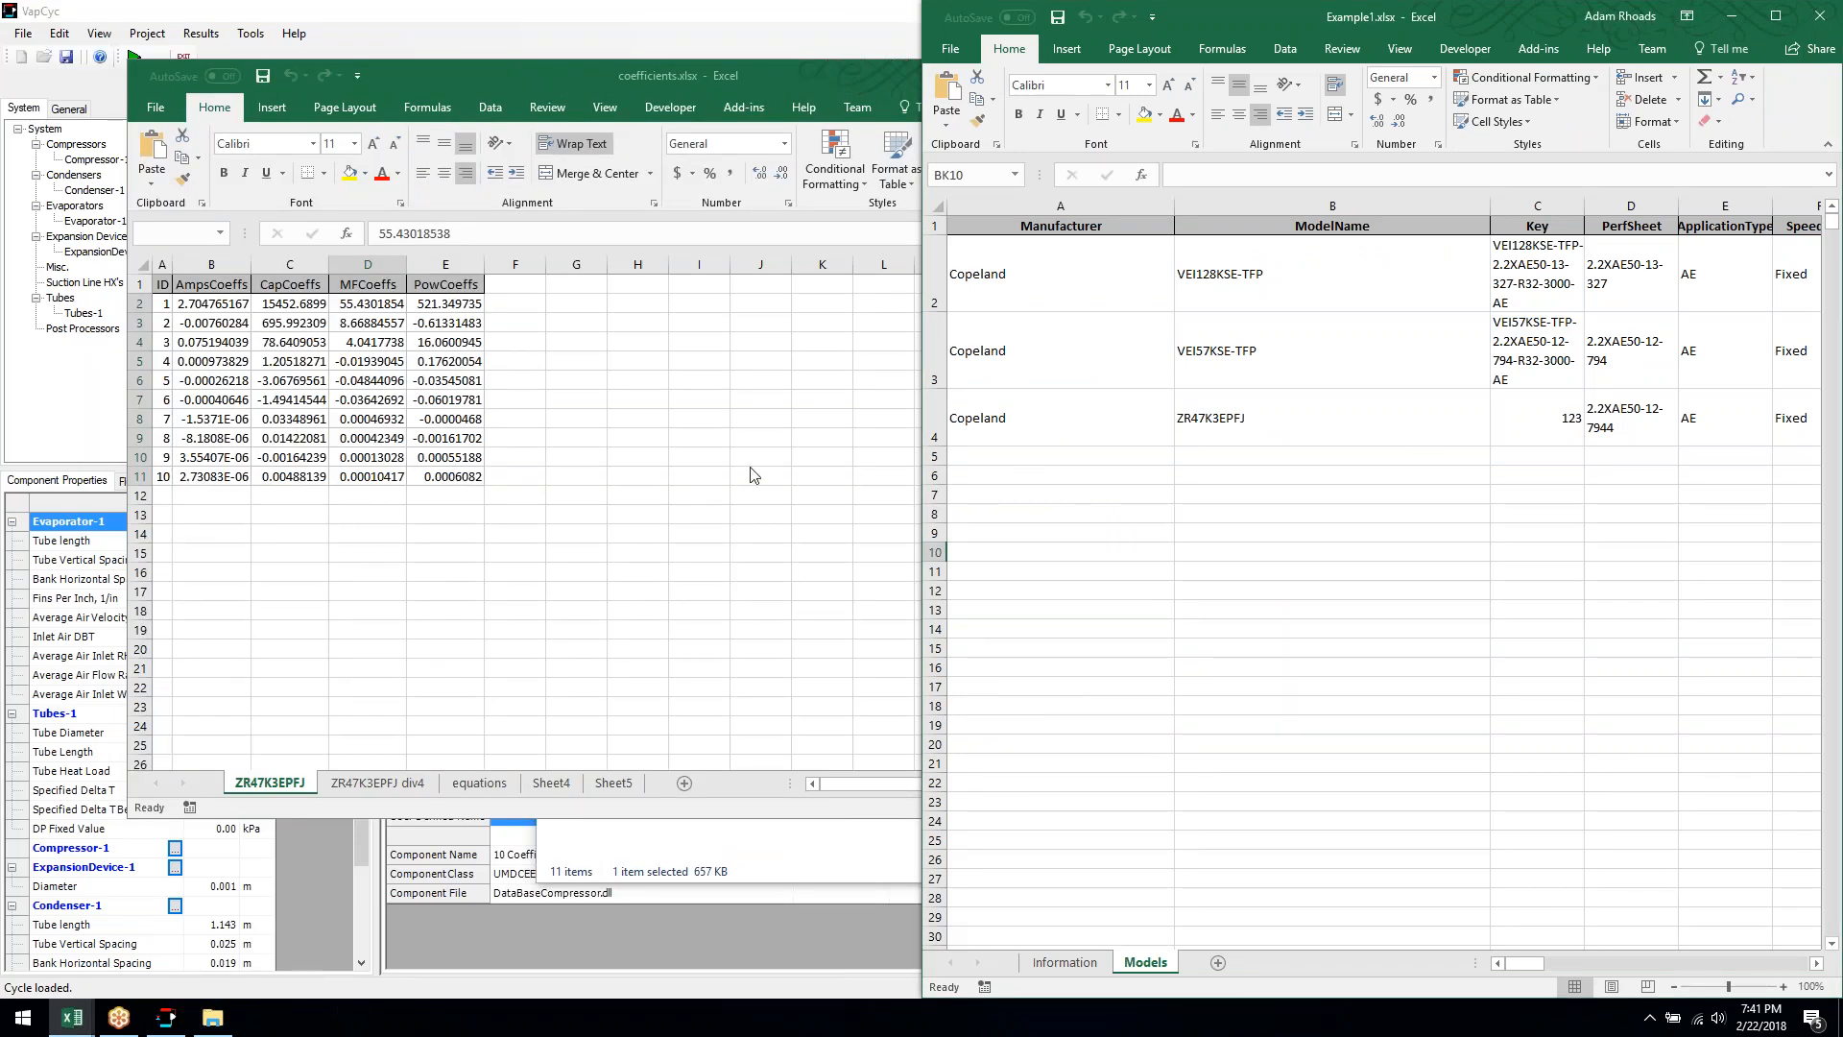
Step: Show the ZR47K3EPFJ div4 sheet of coefficients.xlsx and reposition the workbook over the VapCyc window
click(684, 467)
click(377, 784)
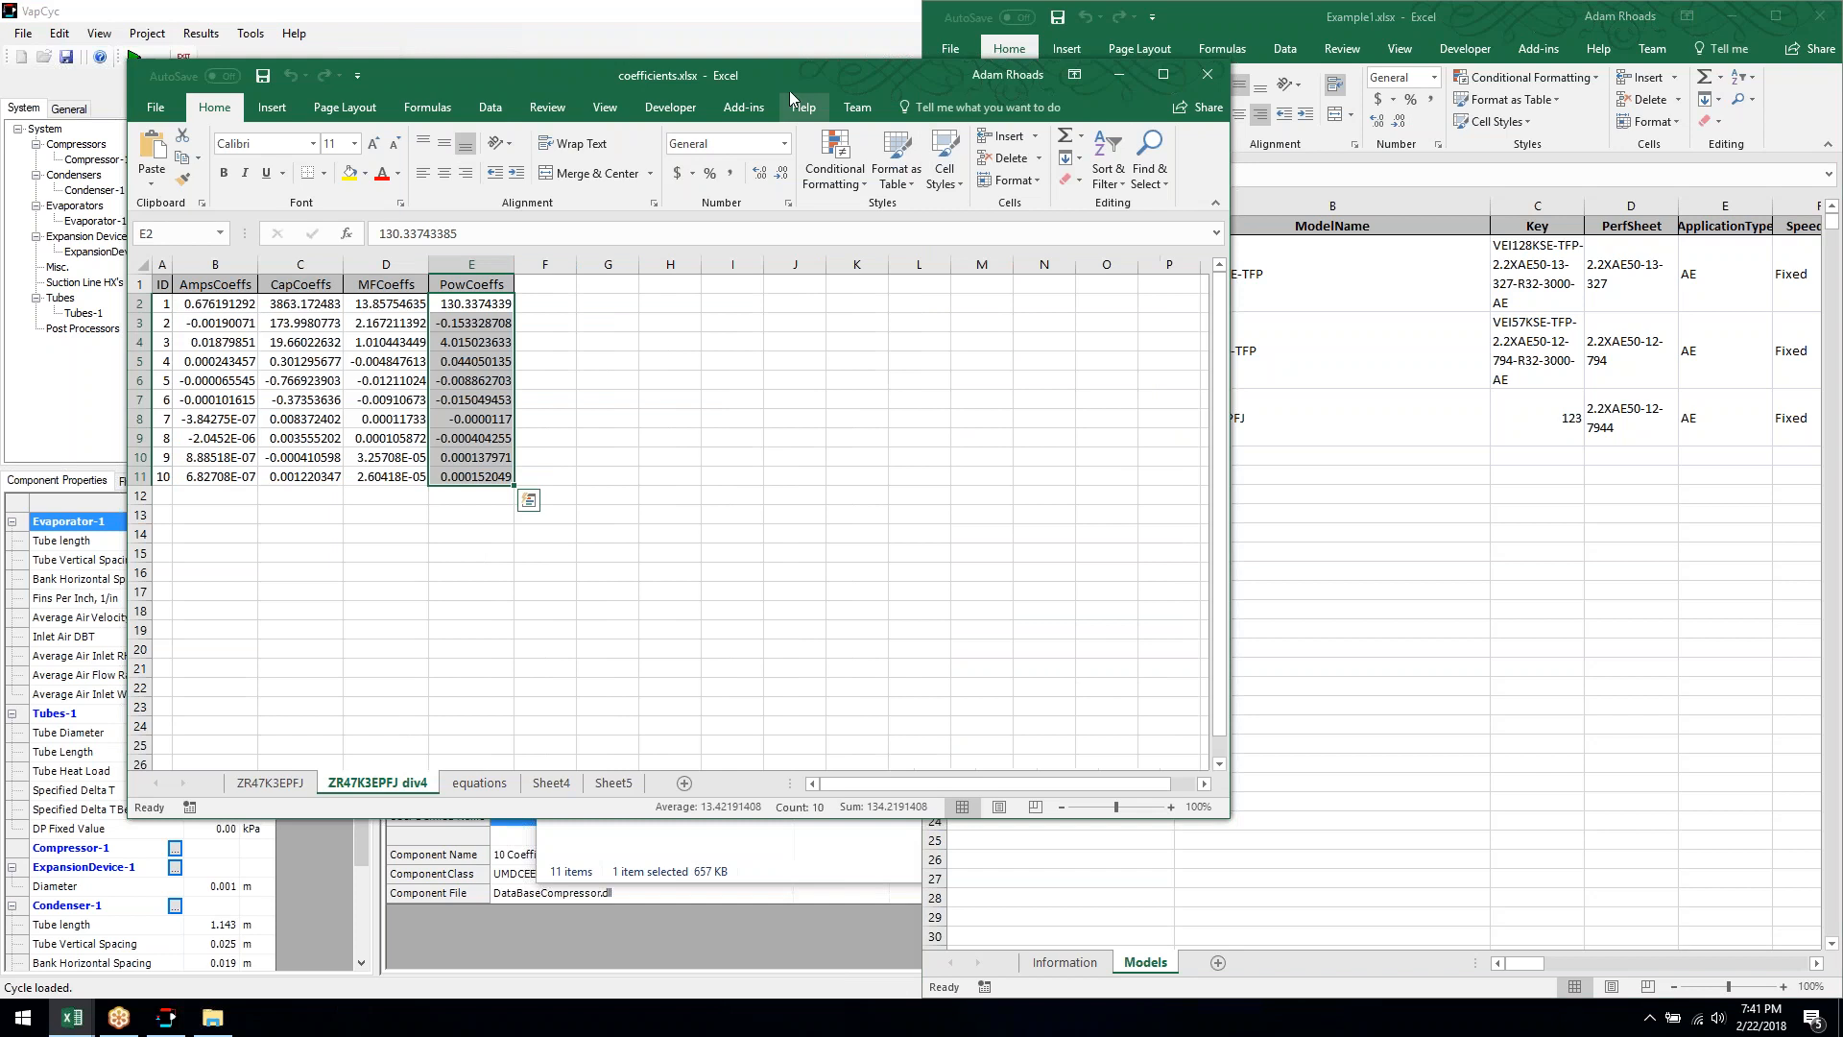
drag(787, 83, 723, 106)
click(322, 634)
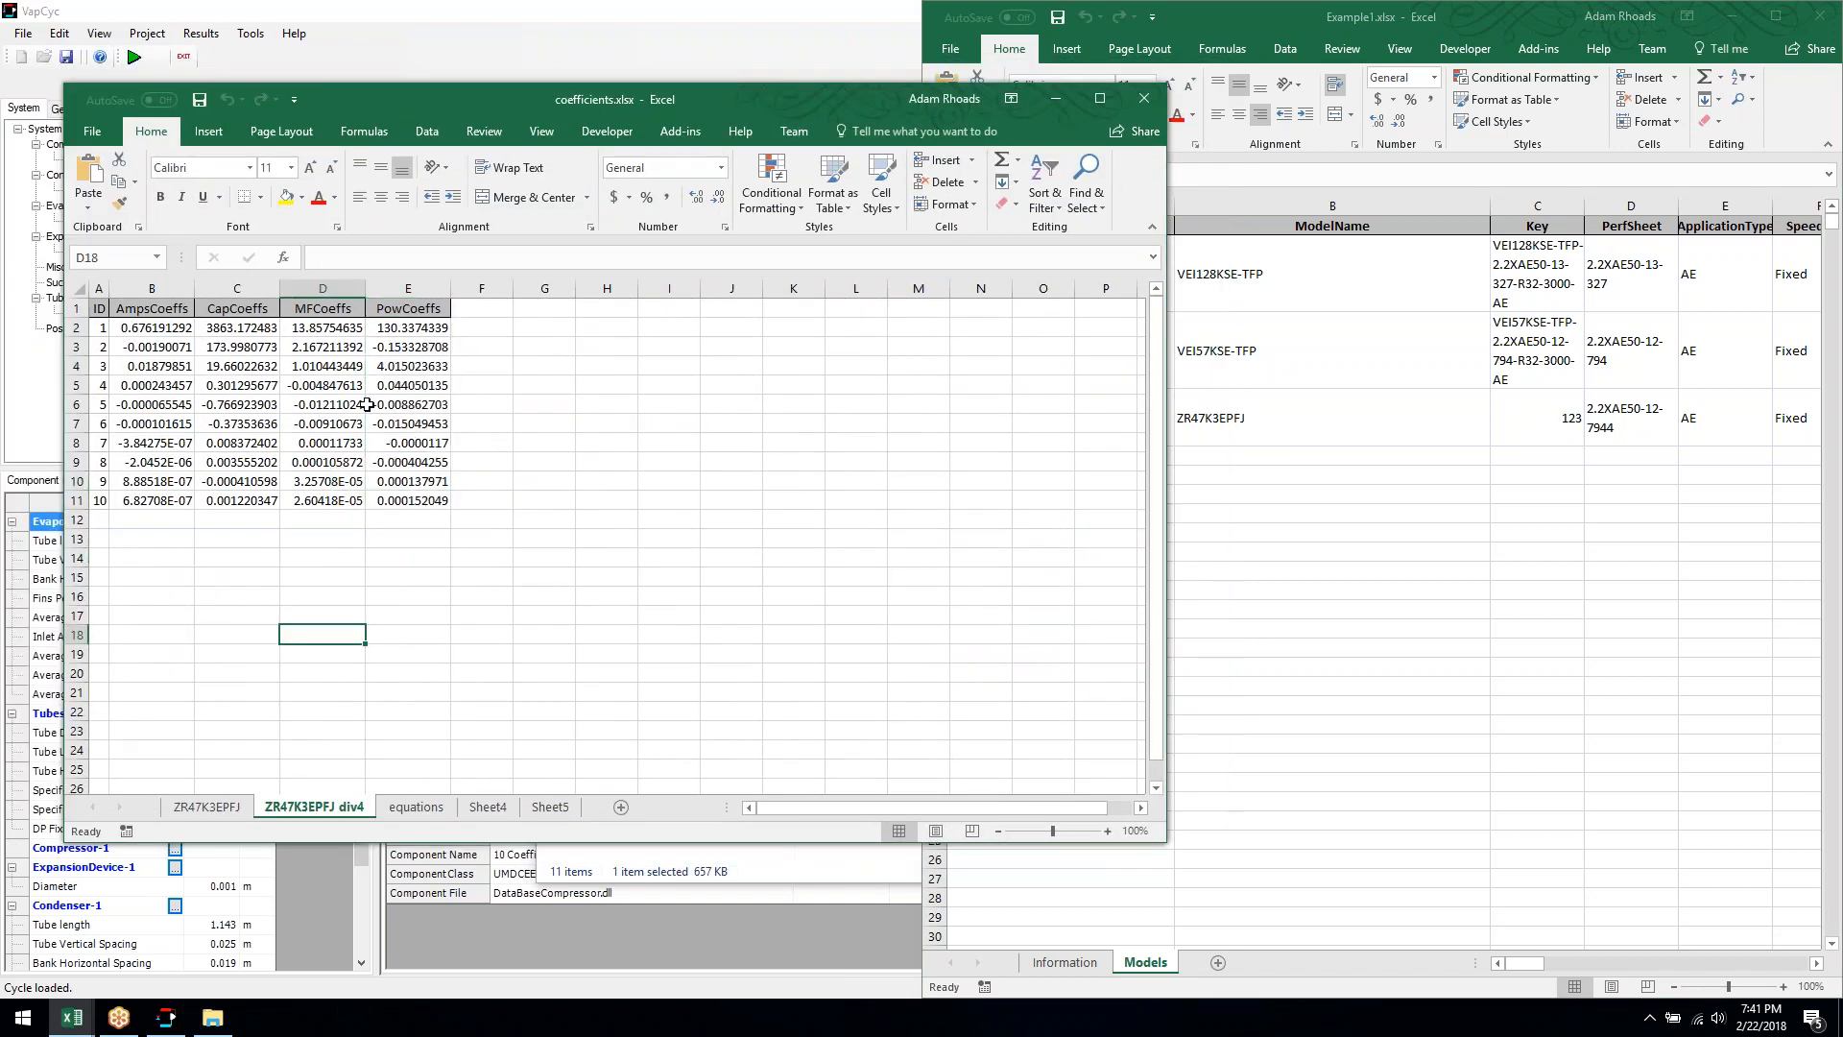
Step: Duplicate the ZR47K3EPFJ record from row 4 into row 5 of the Models sheet in Example1.xlsx
key(alt+Tab)
click(936, 419)
key(ctrl+c)
click(936, 456)
key(ctrl+v)
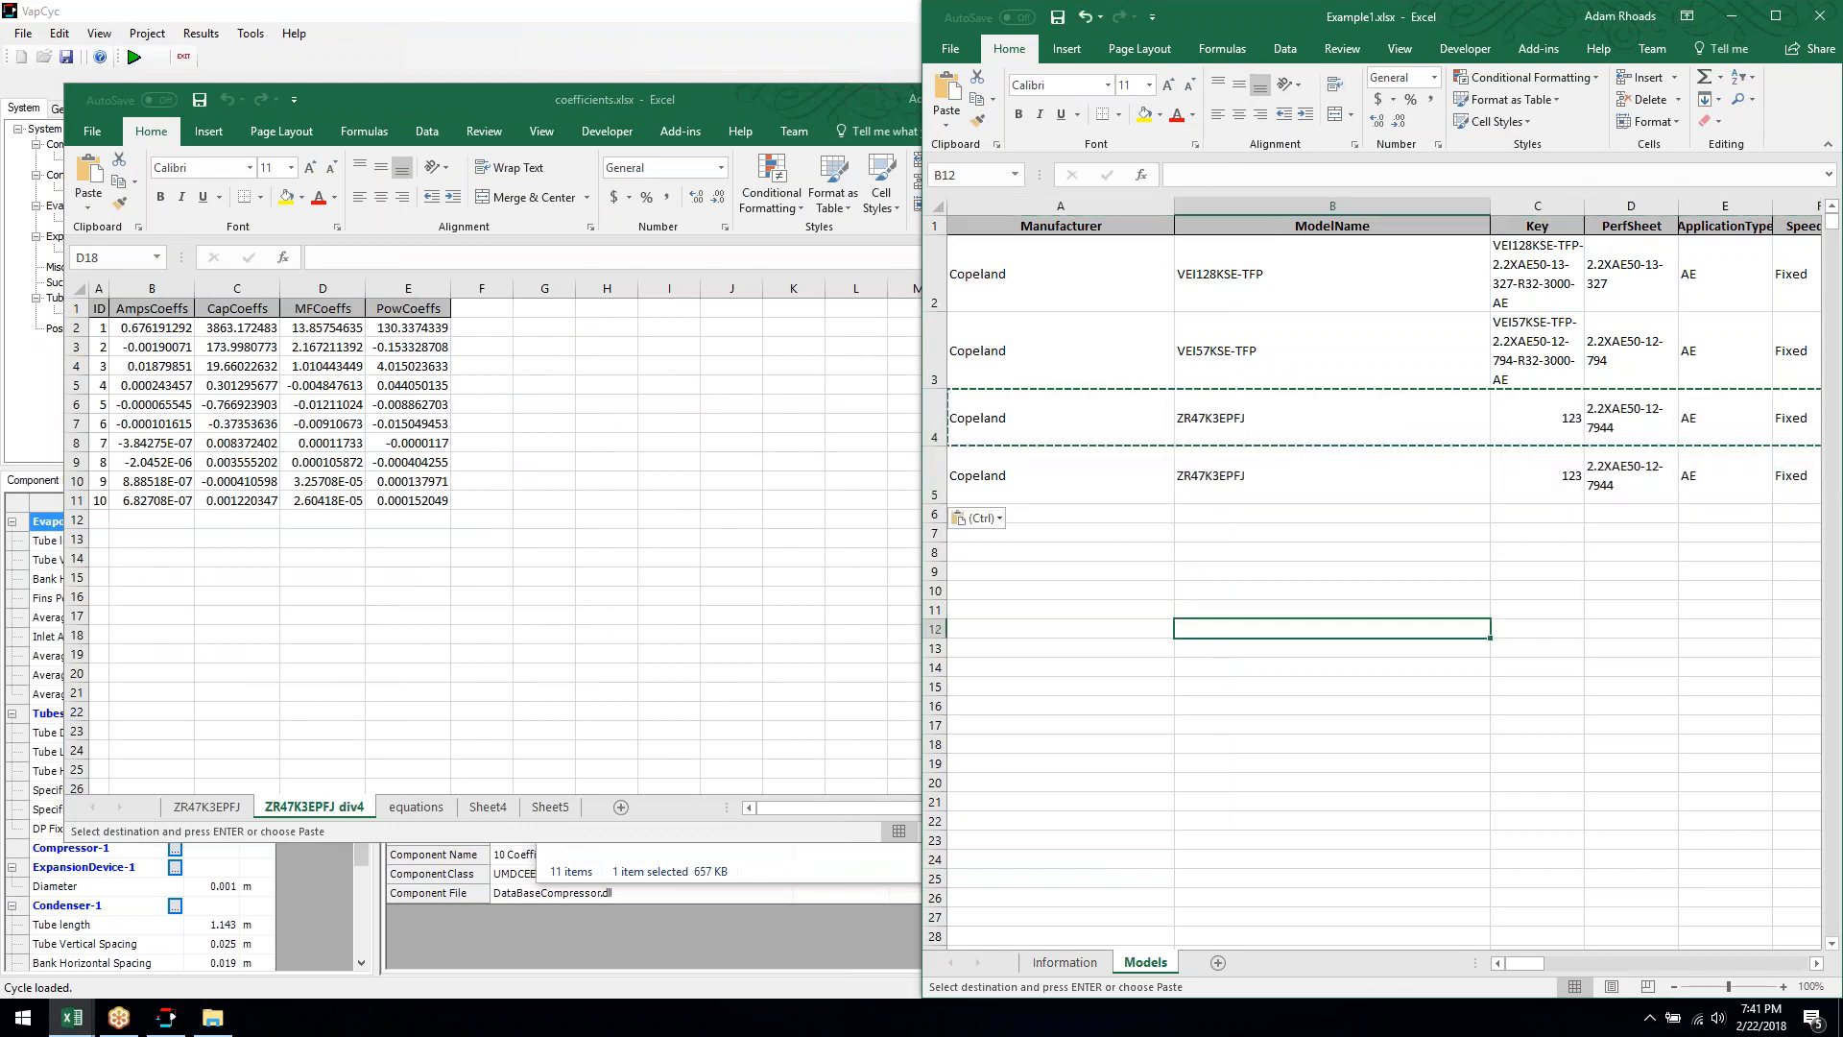
Step: In row 5, set the ModelName to ZR47K3EPFJ_2, the Key to 124 and the PerfSheet to 2.2XAE50-12-7945
click(1411, 473)
double_click(1338, 491)
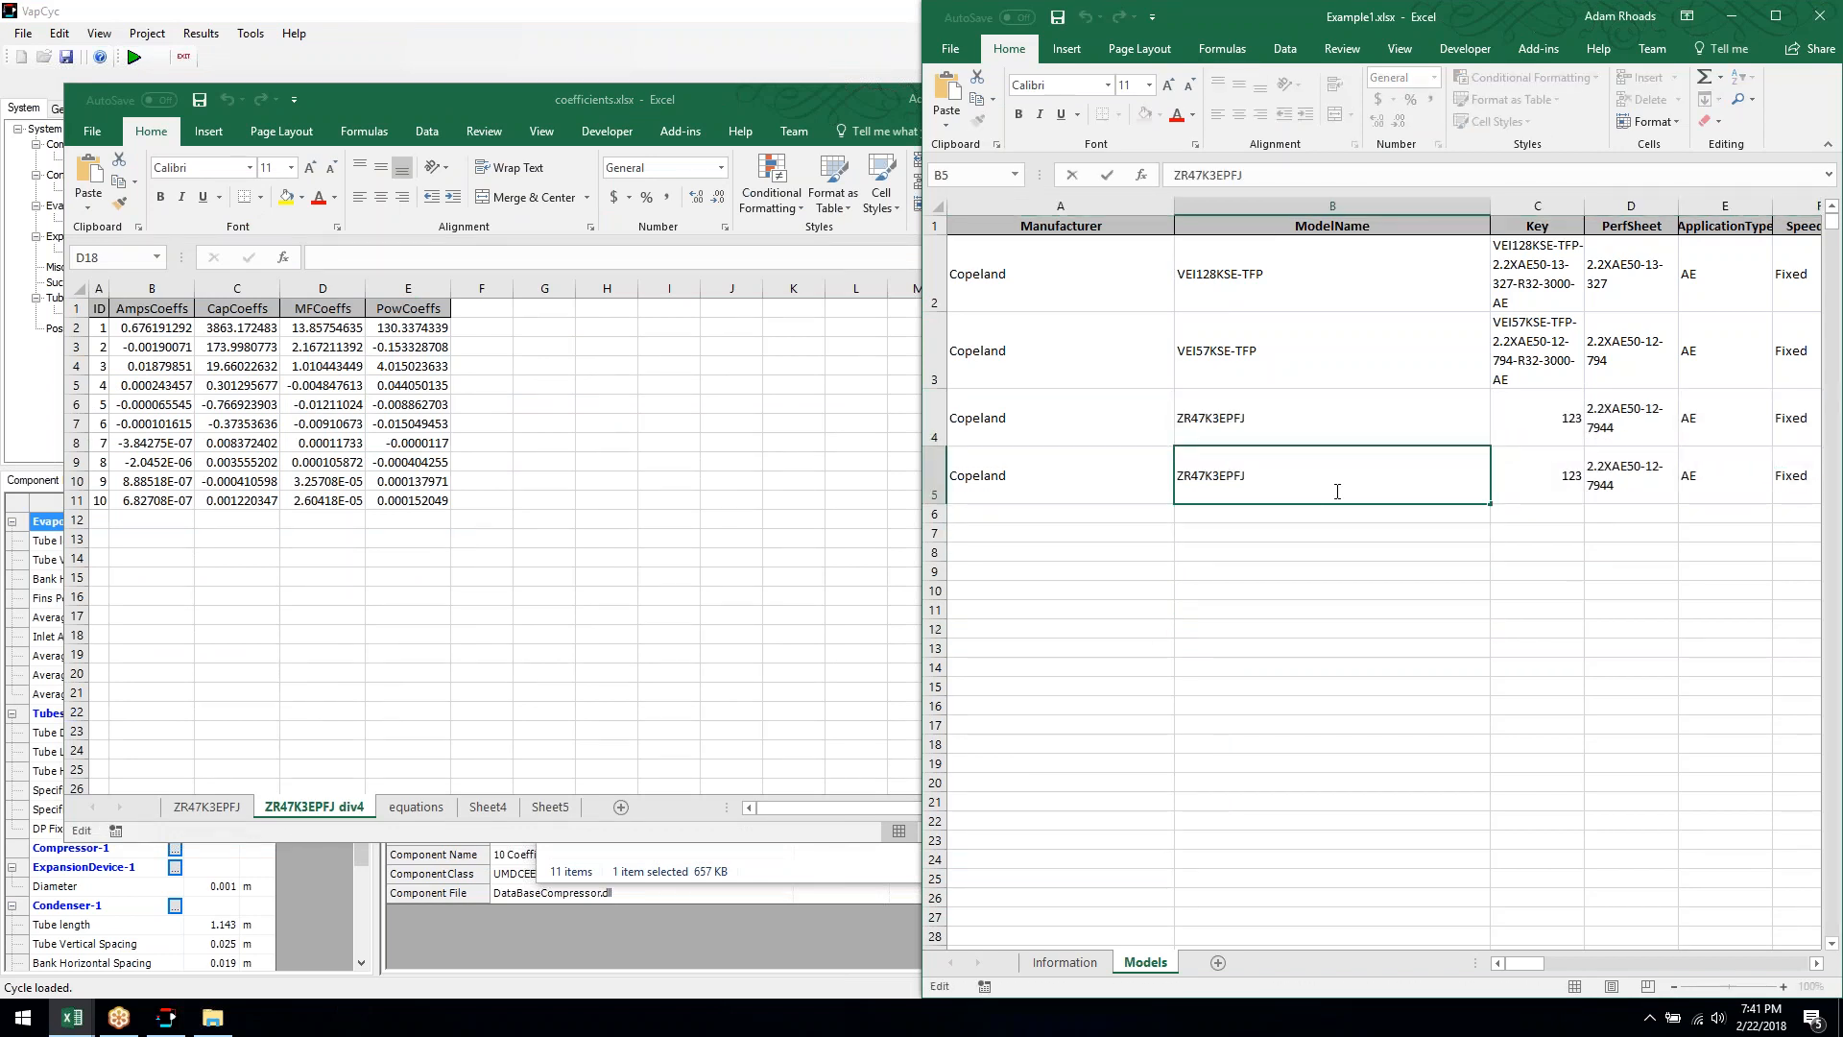
text(_2)
click(1196, 530)
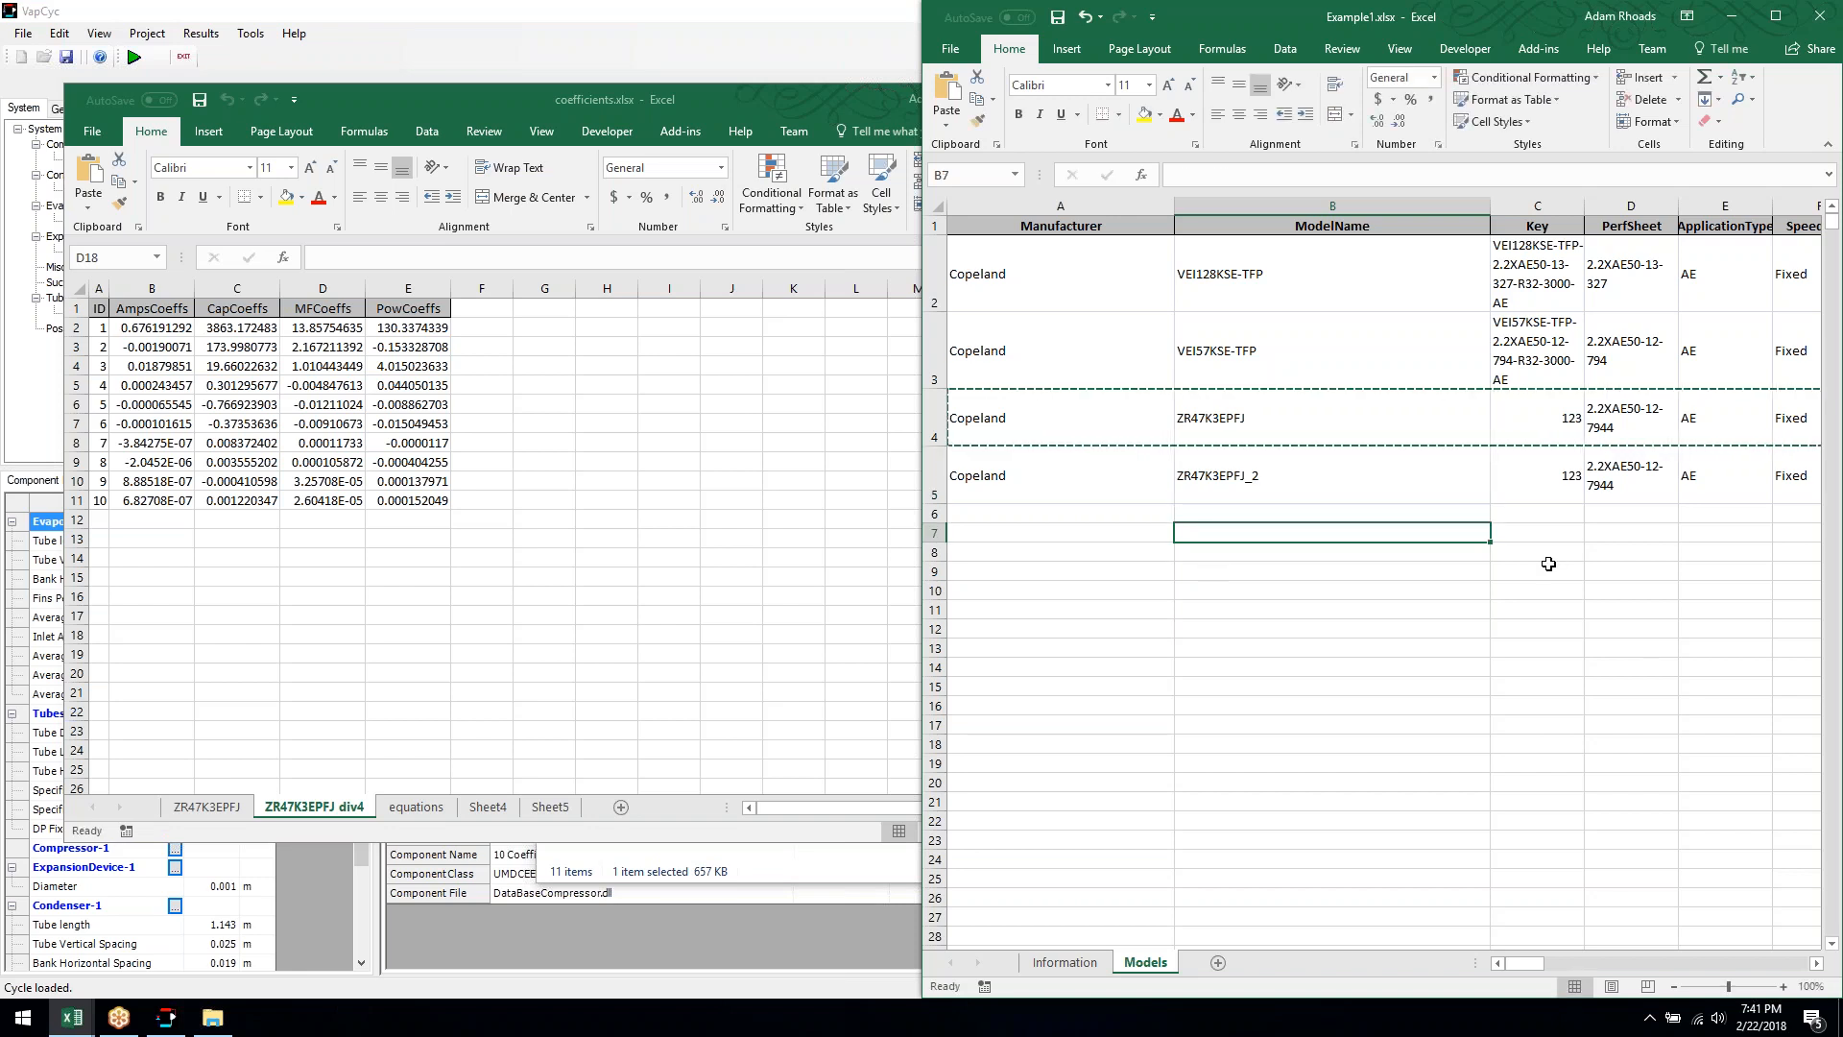
click(1559, 479)
text(124)
double_click(1651, 499)
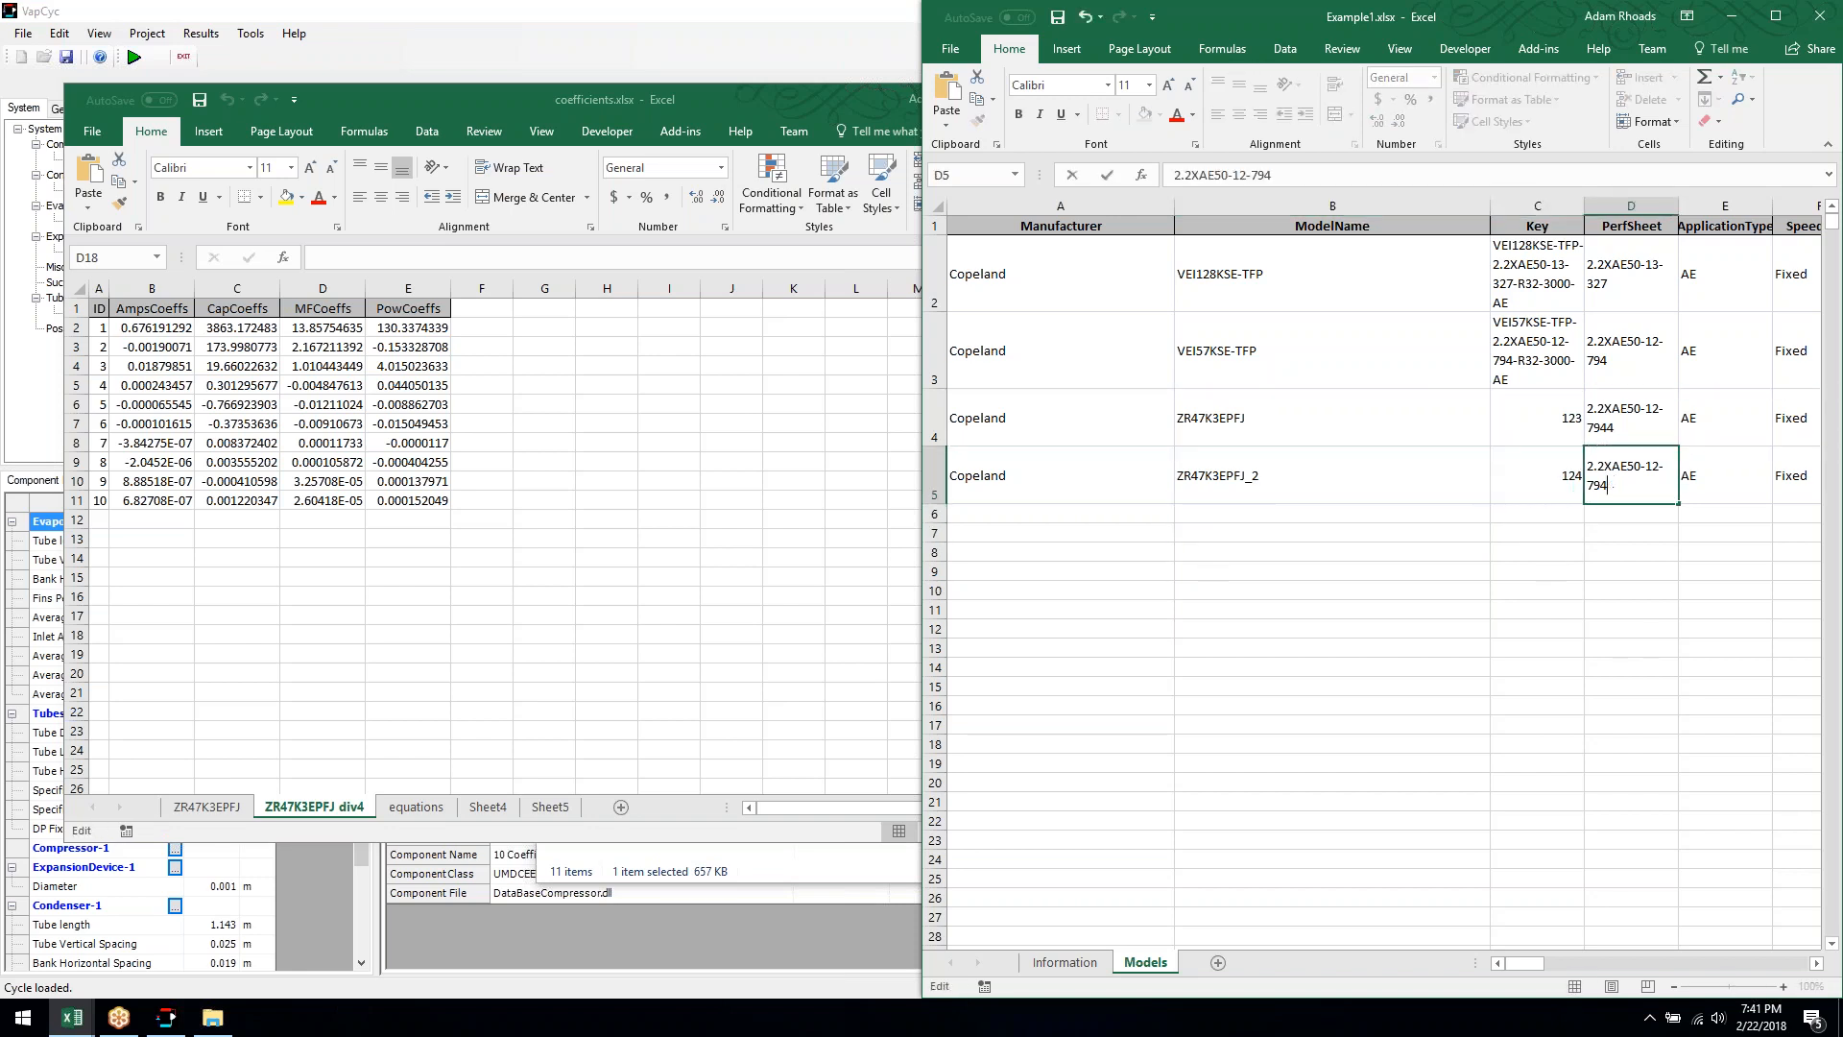
text(5)
key(Return)
Step: Clear the copied coefficients from row 5, starting at the CCoeff1 column
click(1517, 964)
drag(1520, 971, 1728, 964)
click(1402, 485)
key(ctrl+z)
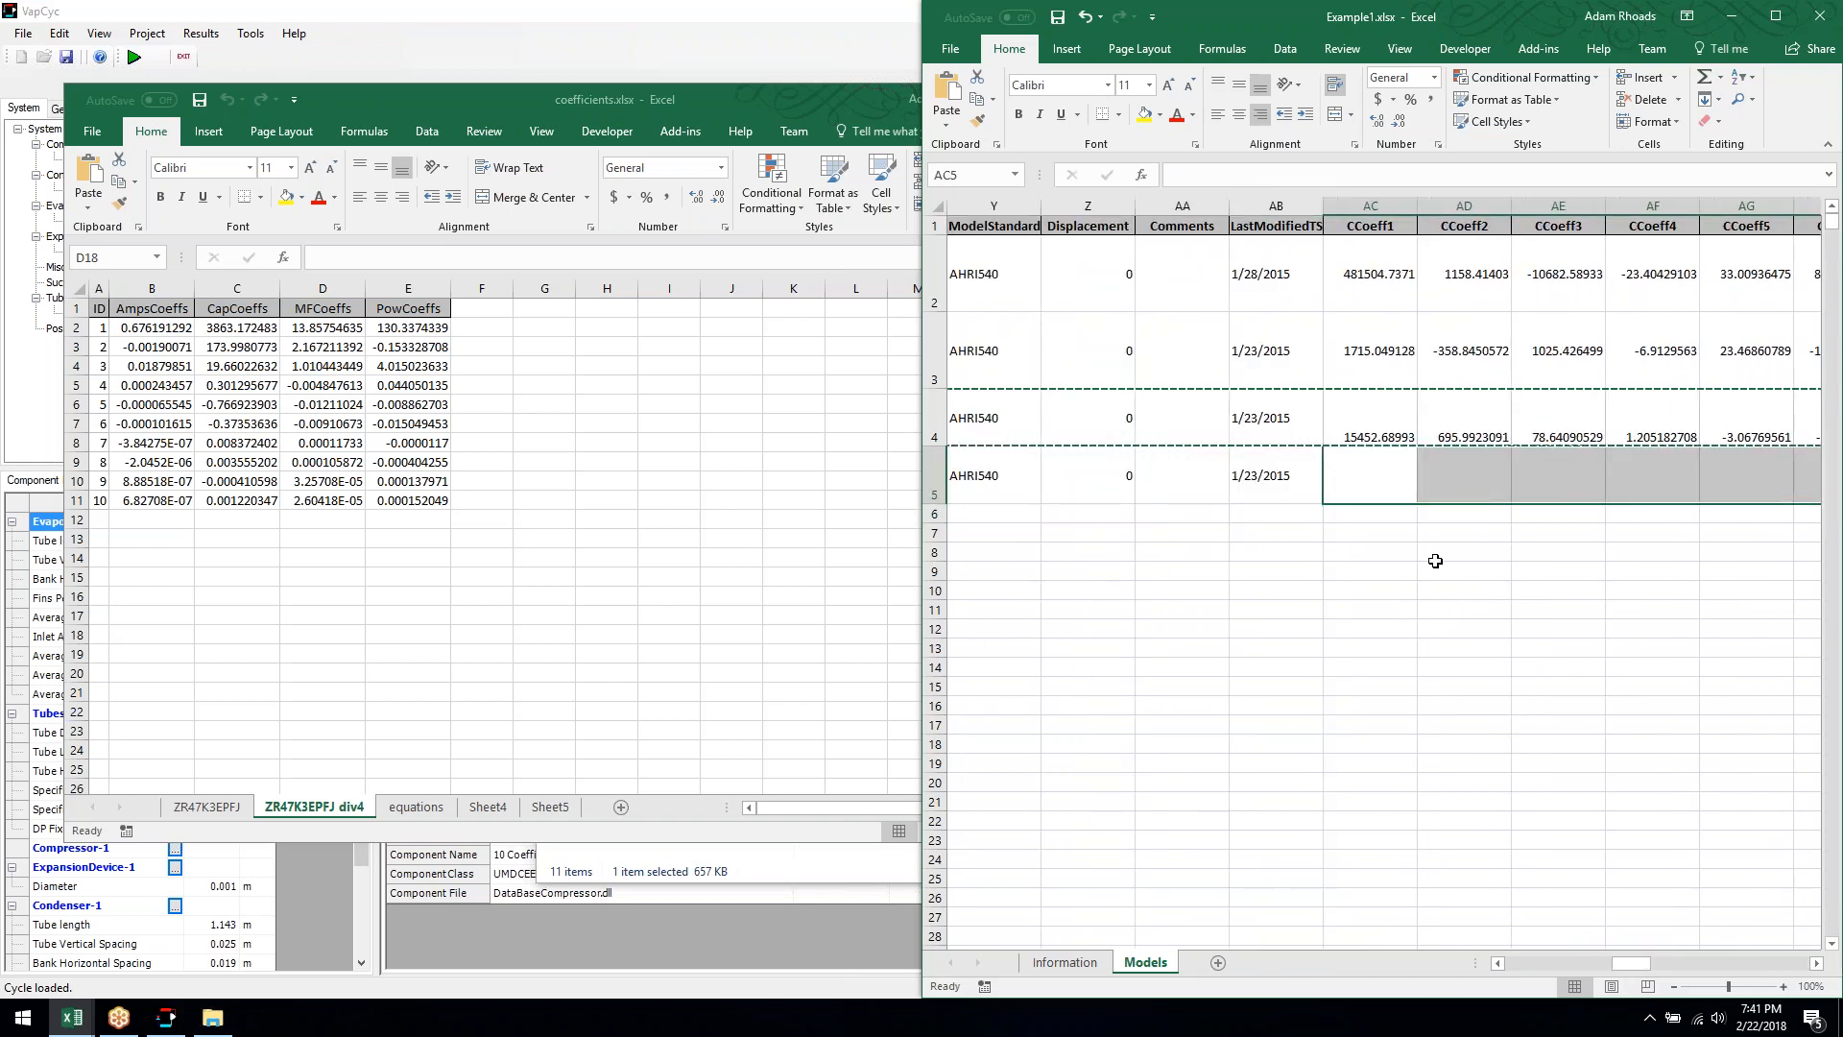
click(1435, 560)
Step: Copy the ten CapCoeffs values from the div4 sheet and paste them transposed into row 5 from CCoeff1
drag(543, 105, 579, 75)
drag(177, 331, 183, 427)
drag(269, 331, 270, 504)
key(ctrl+c)
click(1383, 518)
right_click(1365, 476)
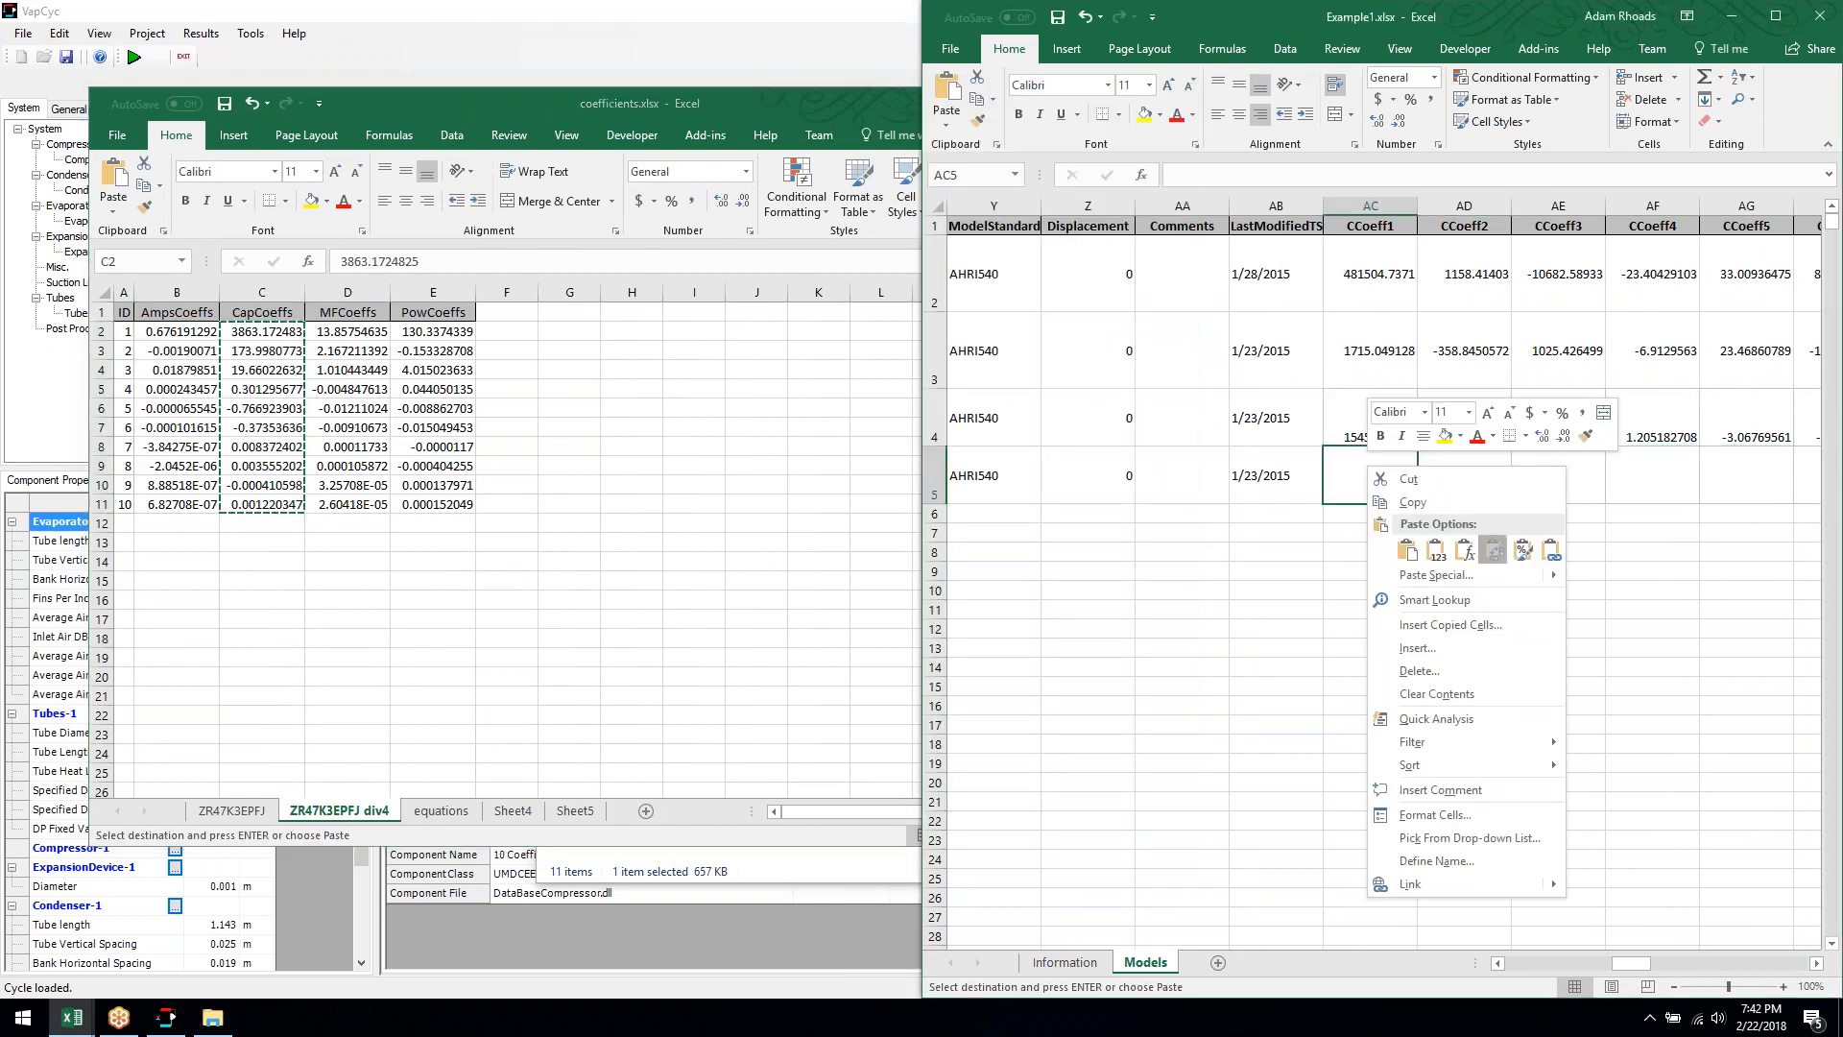
click(1490, 535)
Step: Copy the ten PowCoeffs values and paste them transposed into row 5 of the Models sheet from PCoeff1
drag(1630, 963, 1690, 963)
click(470, 471)
drag(430, 336, 437, 504)
key(ctrl+c)
click(1057, 468)
right_click(1085, 471)
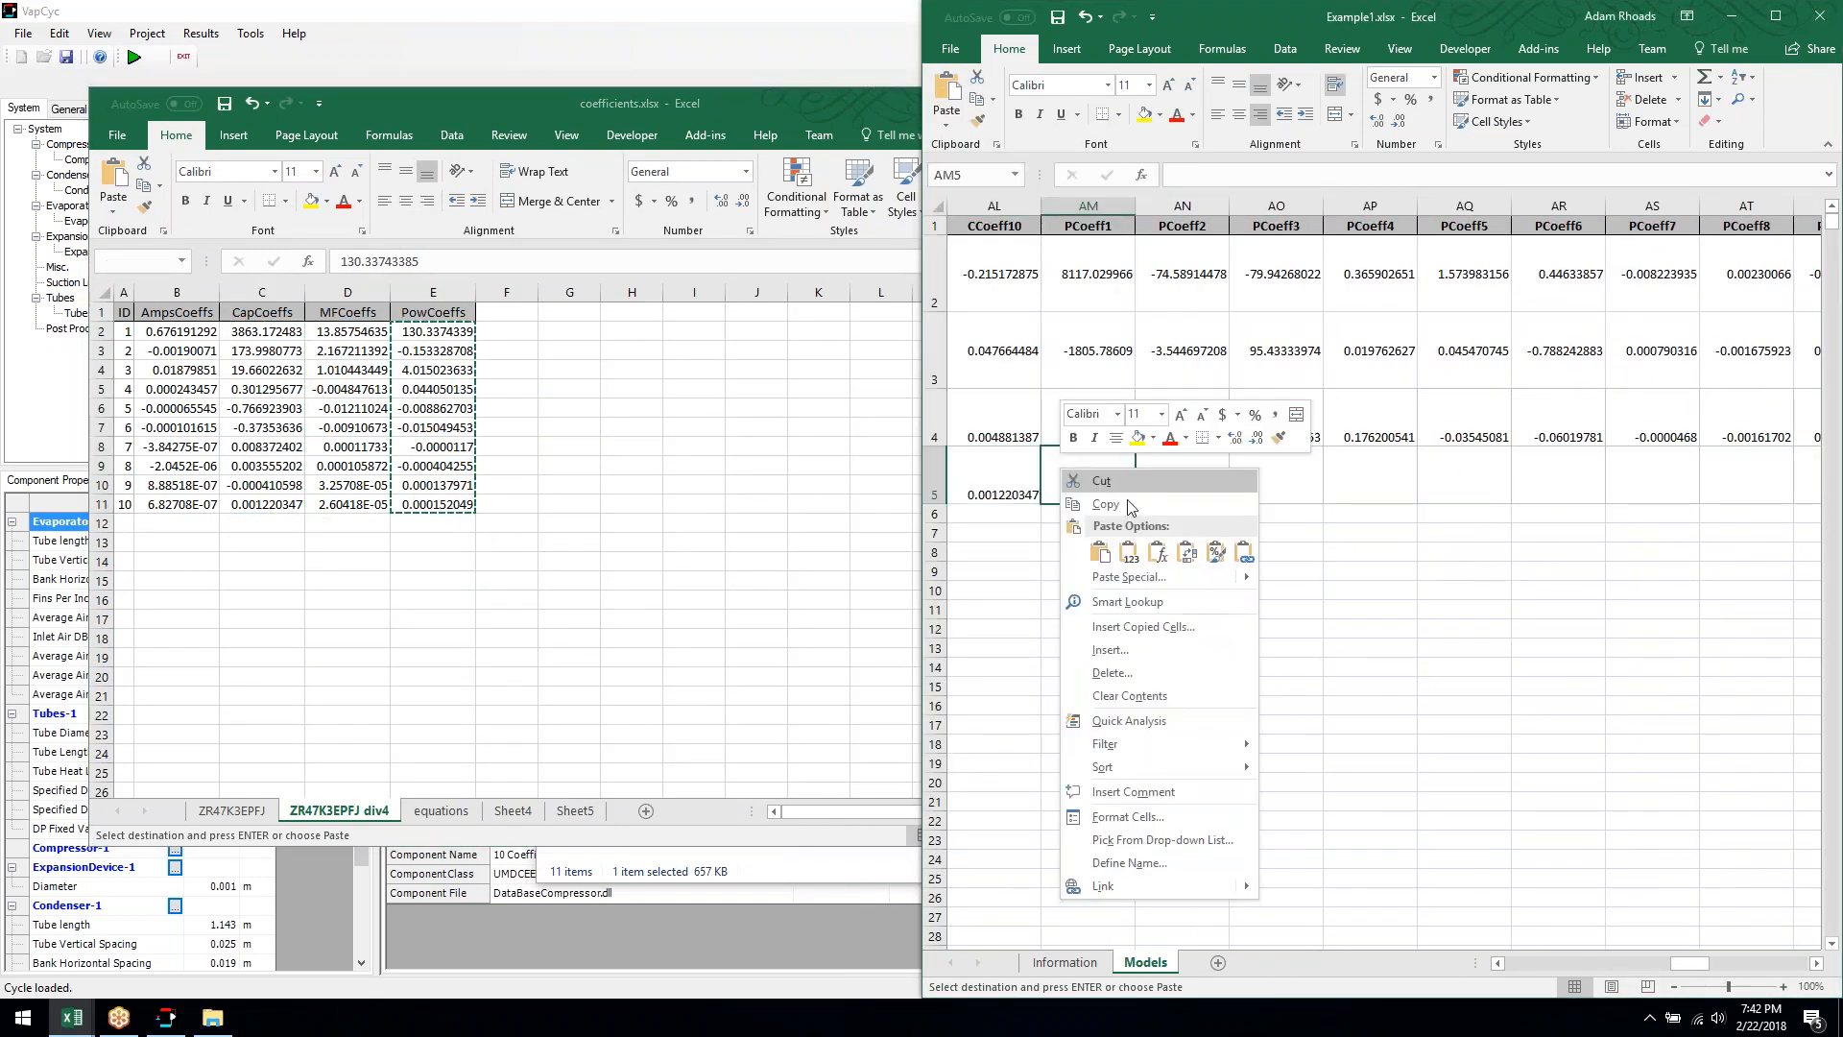
click(1187, 552)
click(1317, 612)
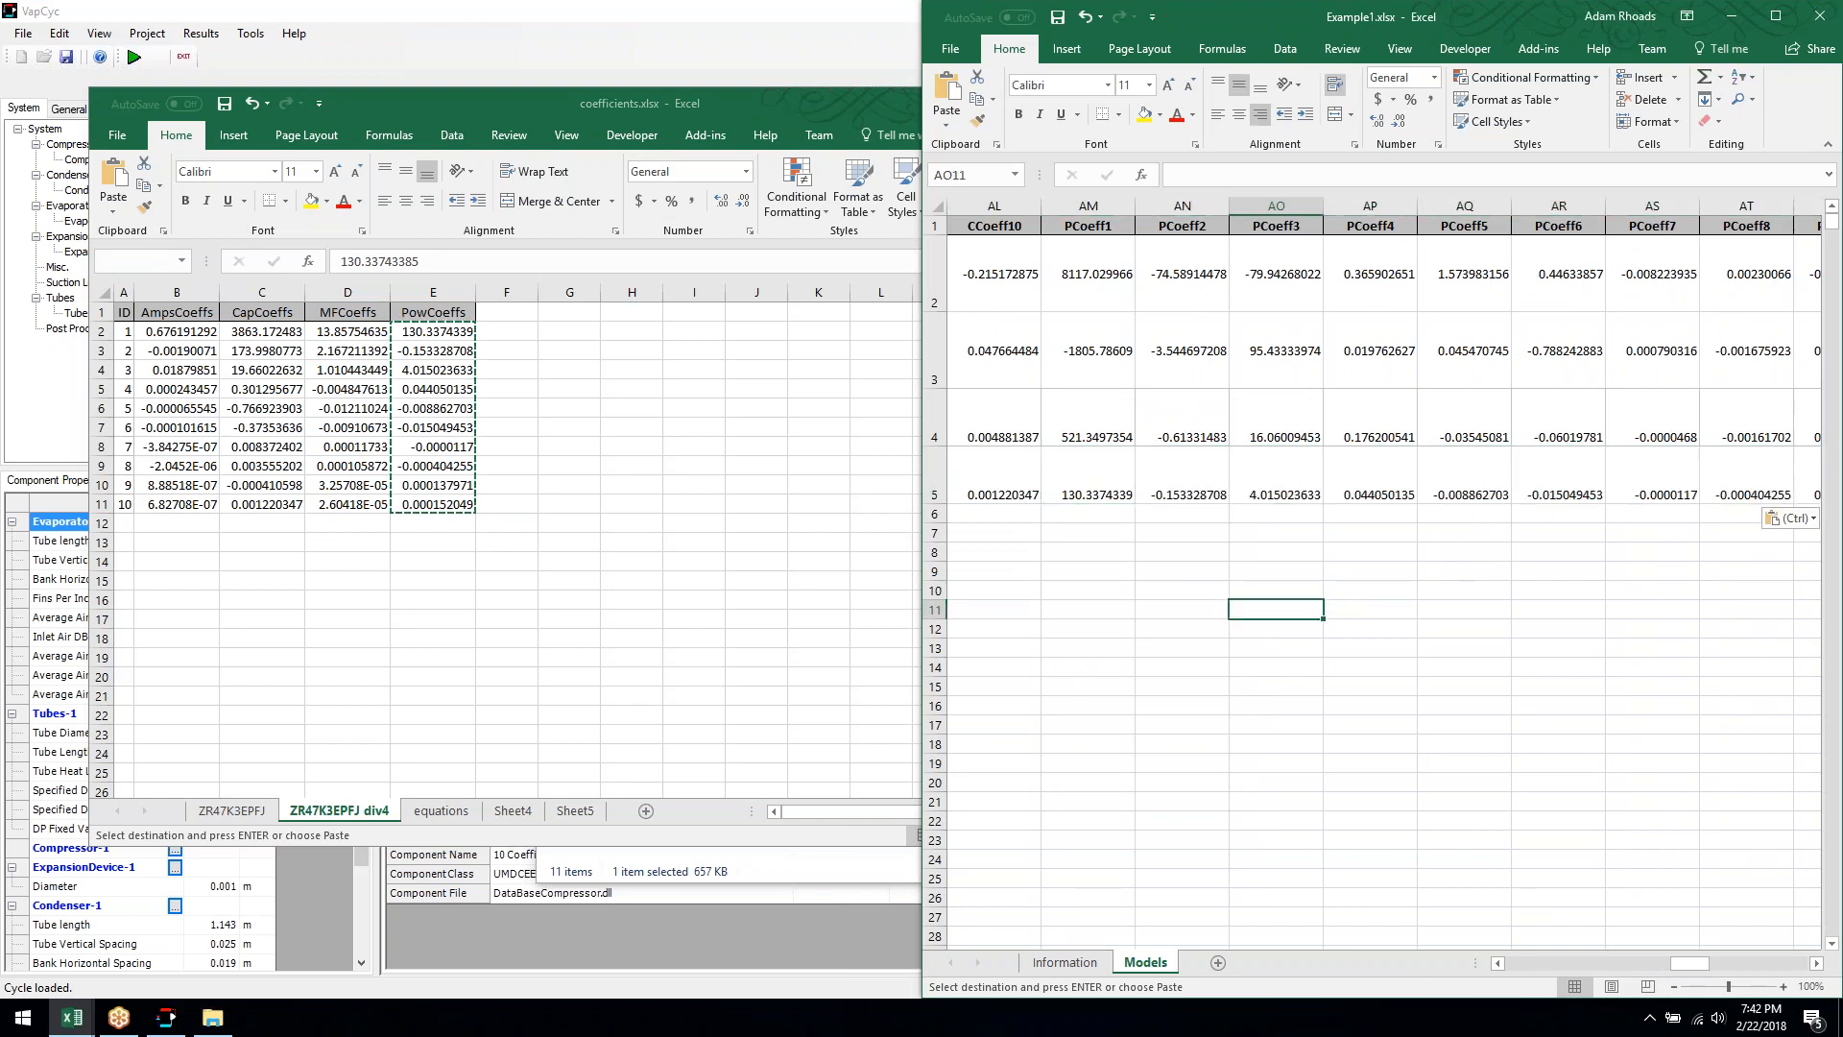
Step: Copy the ten AmpsCoeffs values and paste them transposed into row 5 of the Models sheet from ACoeff1
drag(1690, 963, 1738, 972)
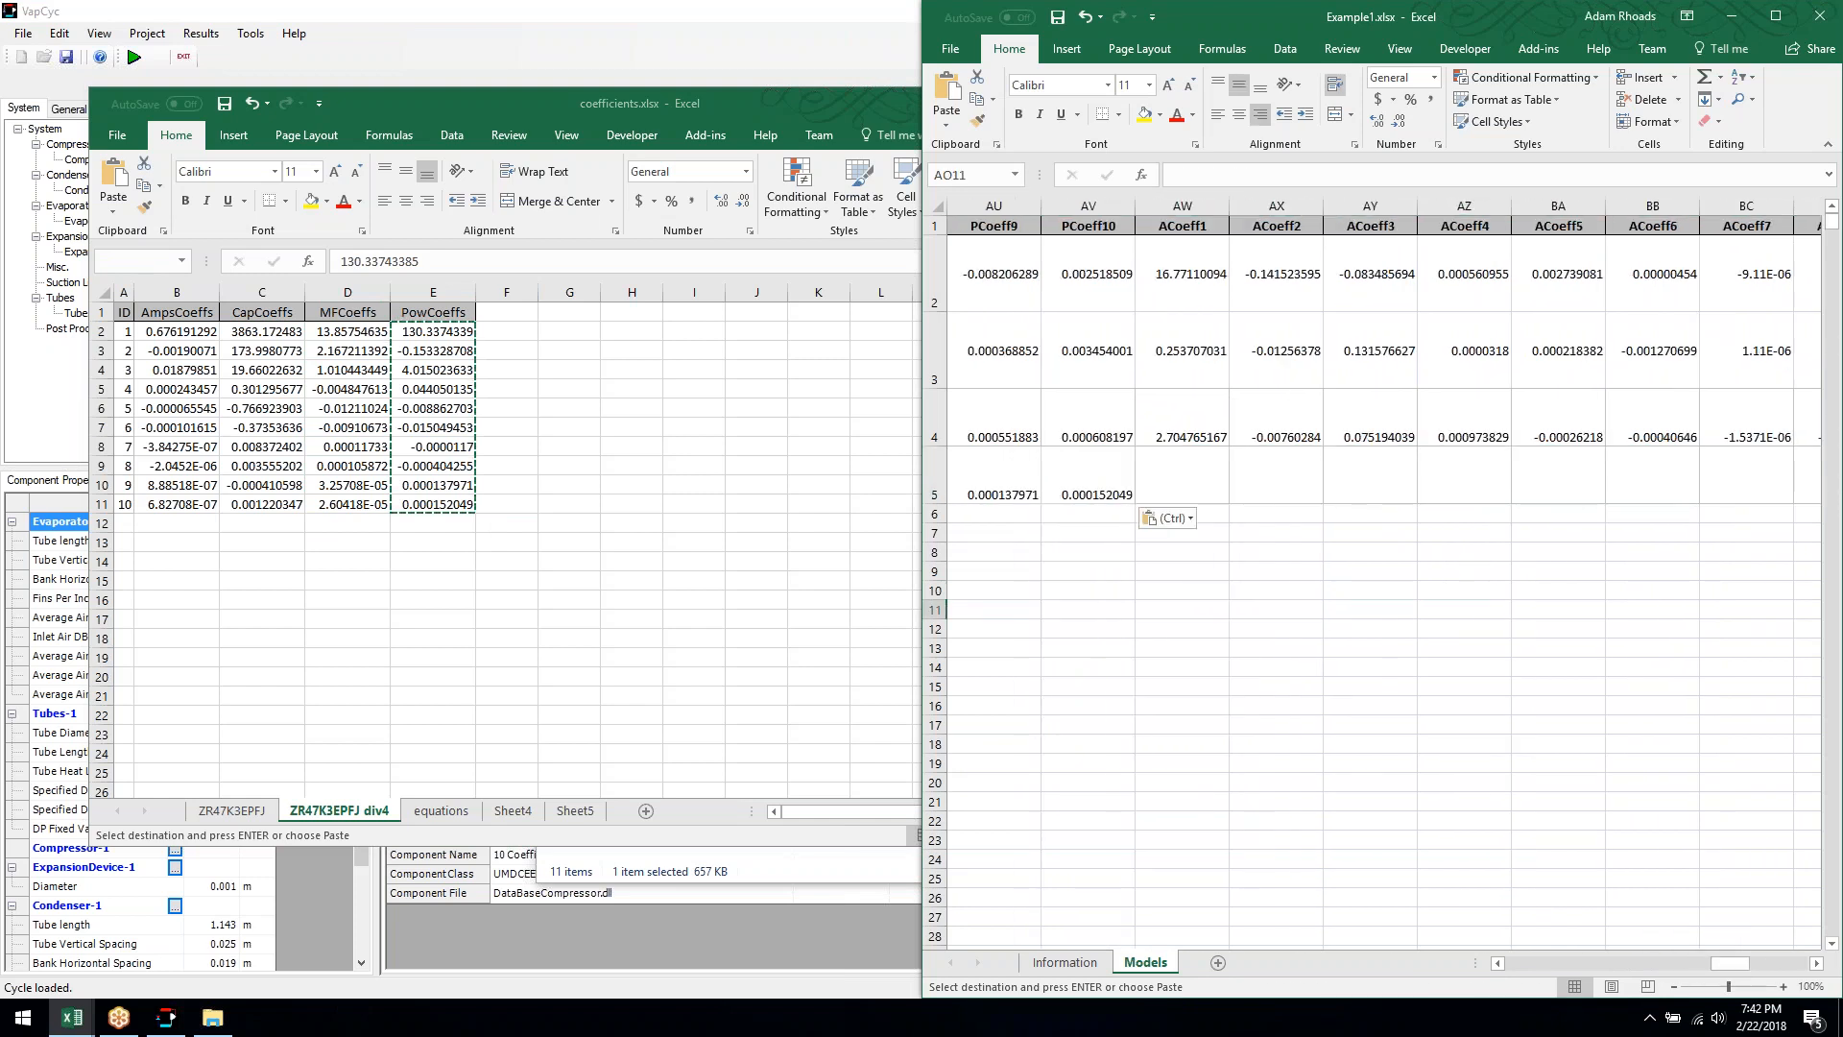
click(416, 443)
drag(188, 336, 206, 512)
key(ctrl+c)
click(1191, 471)
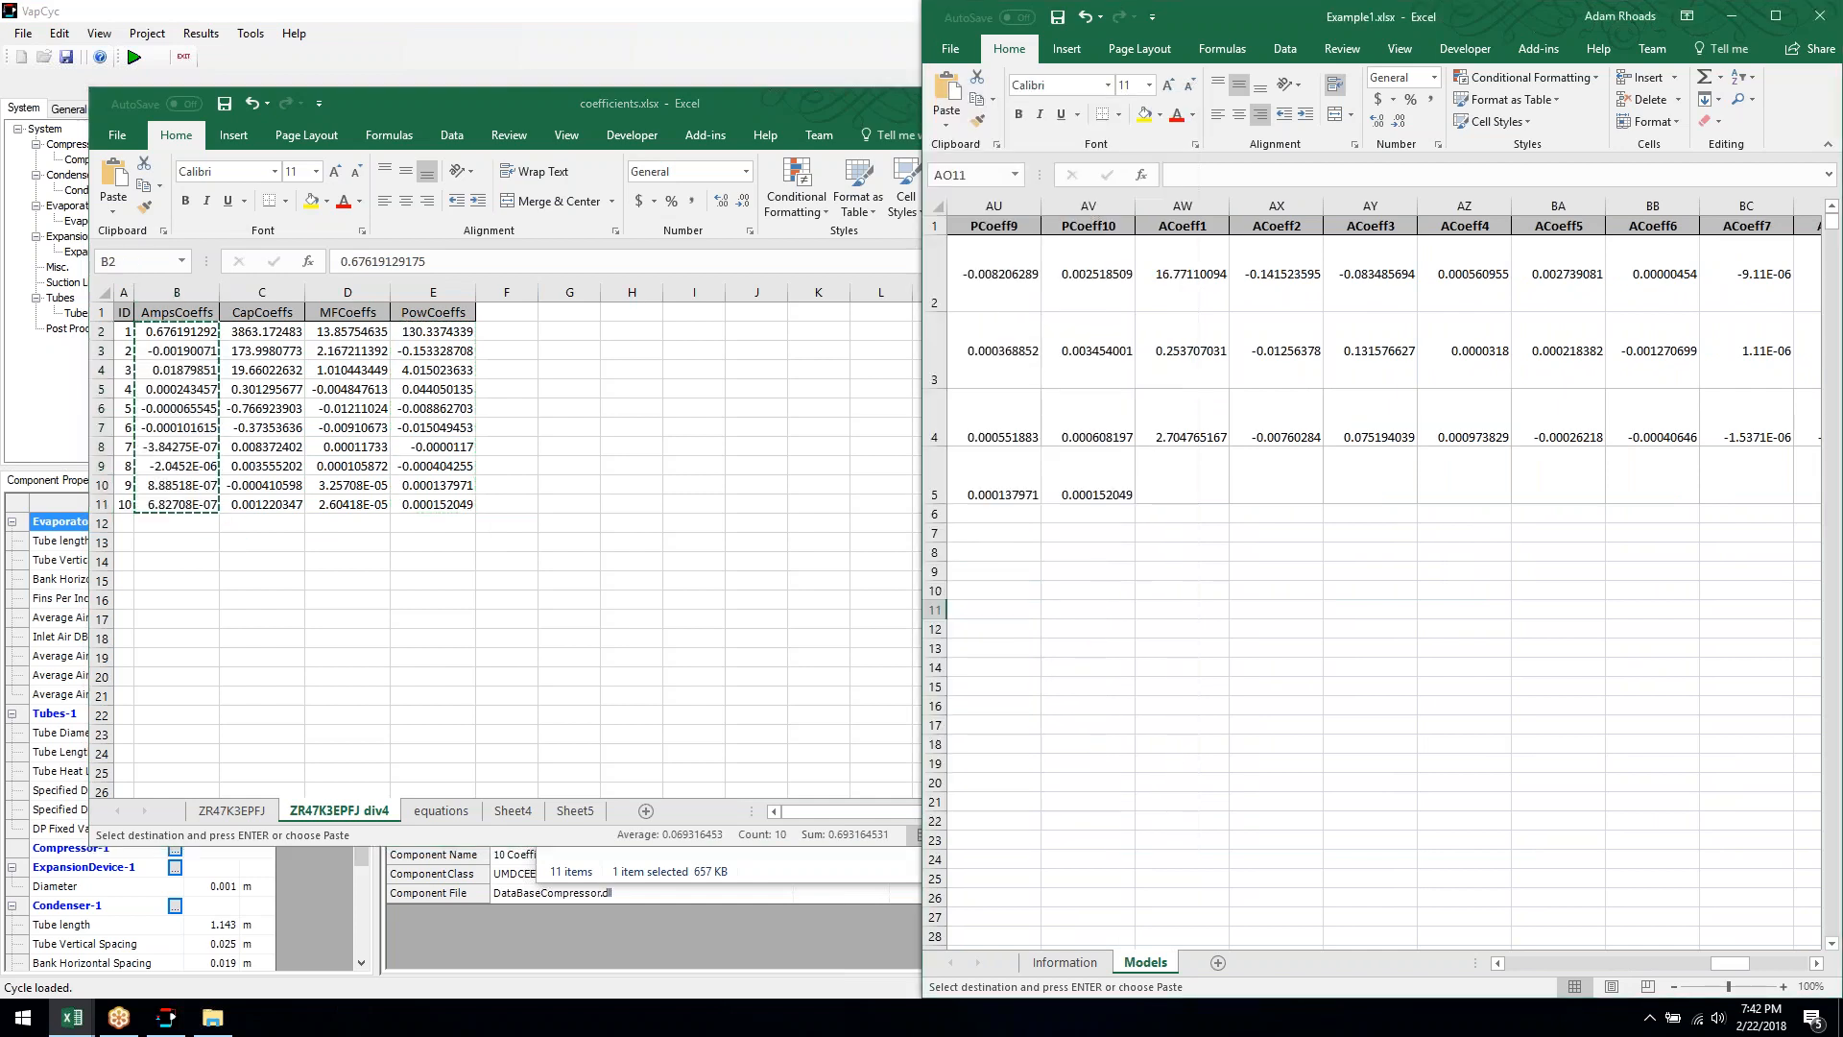
right_click(1192, 471)
click(1317, 559)
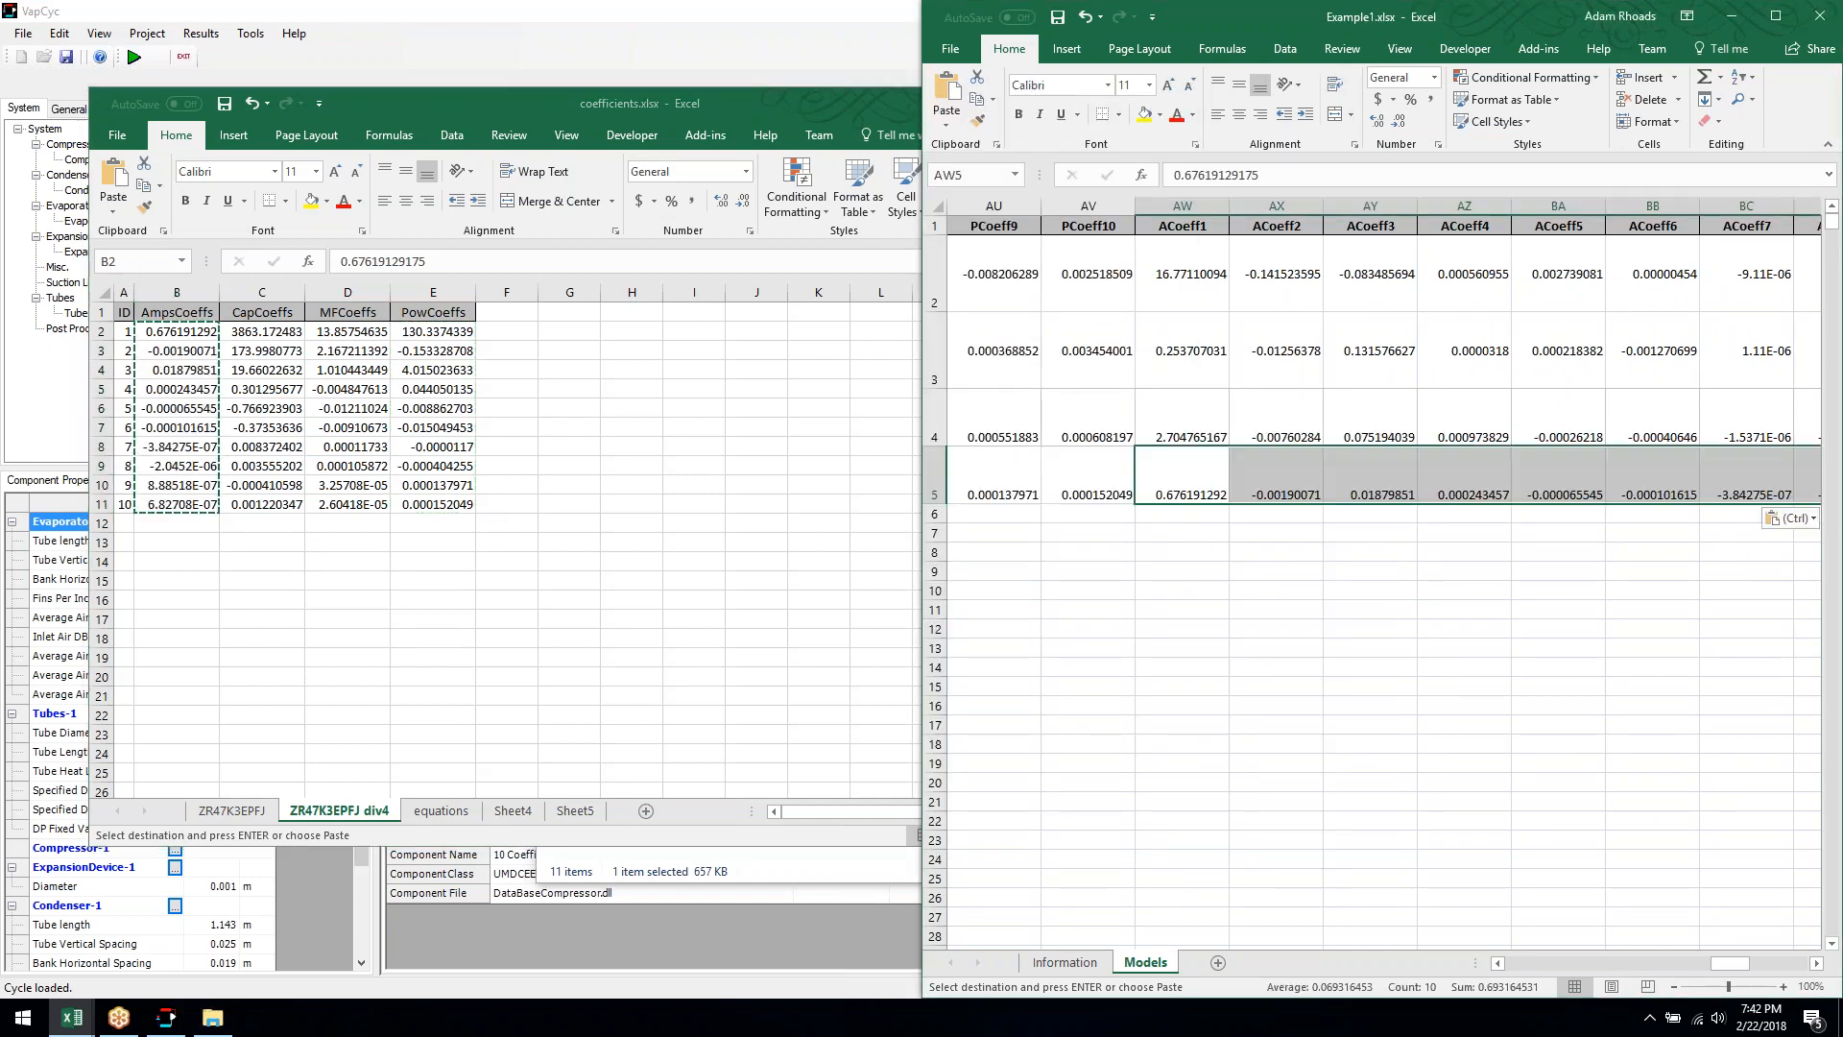
Step: Copy the ten MFCoeffs values and paste them transposed into row 5 of the Models sheet from MCoeff1
click(348, 357)
drag(351, 336, 347, 506)
key(ctrl+c)
key(alt+Tab)
scroll(1368, 663, right, 5)
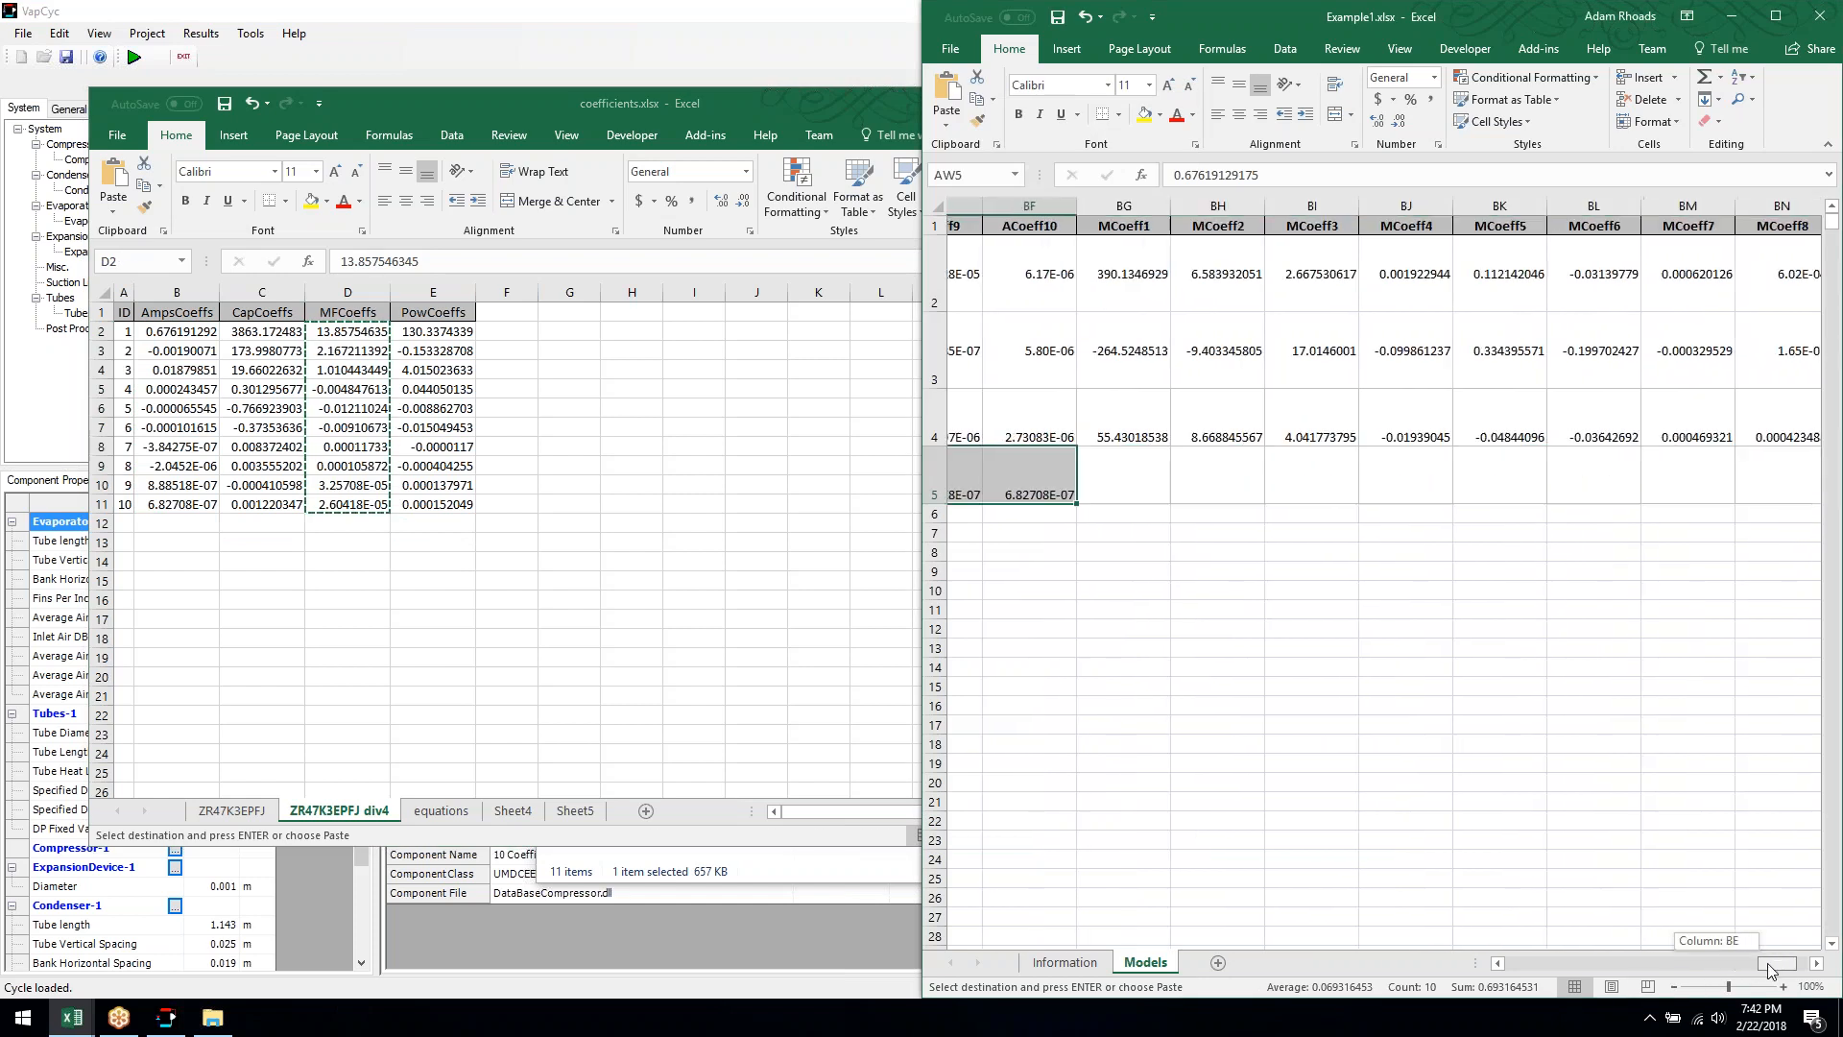
scroll(1250, 539, left, 1)
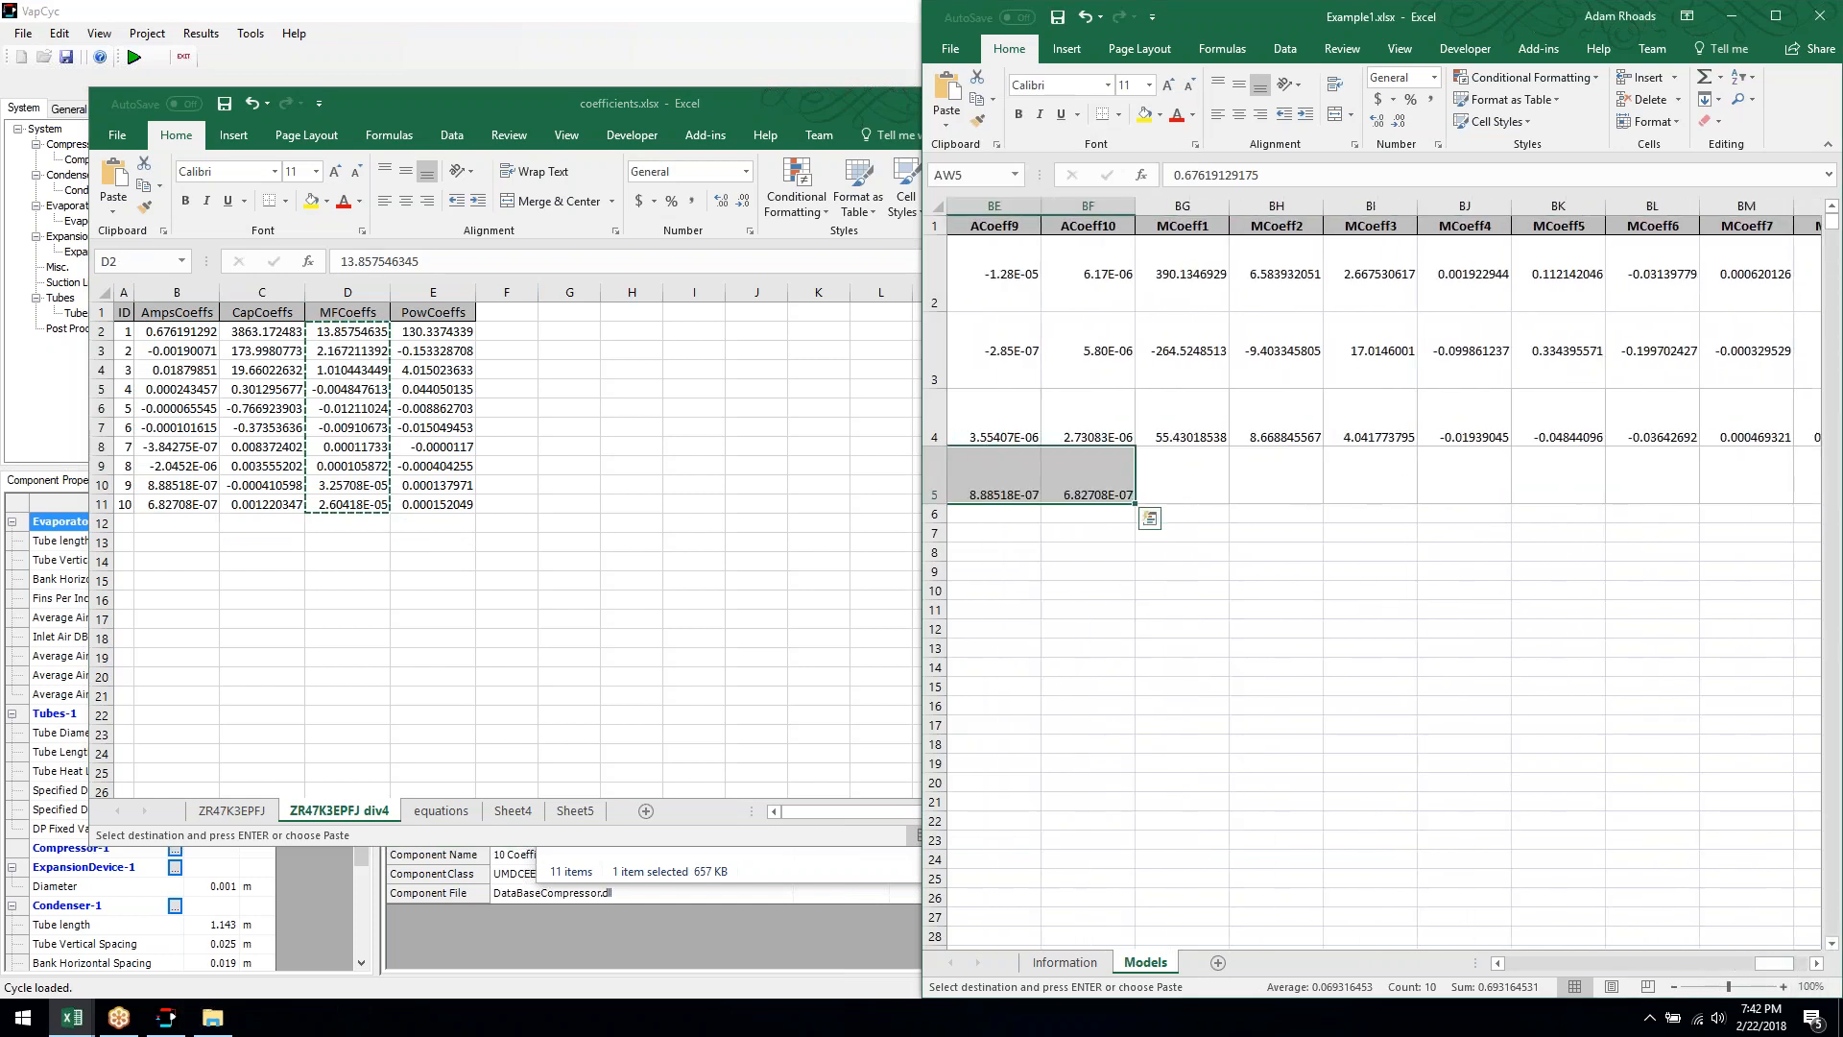
right_click(1203, 477)
click(1329, 560)
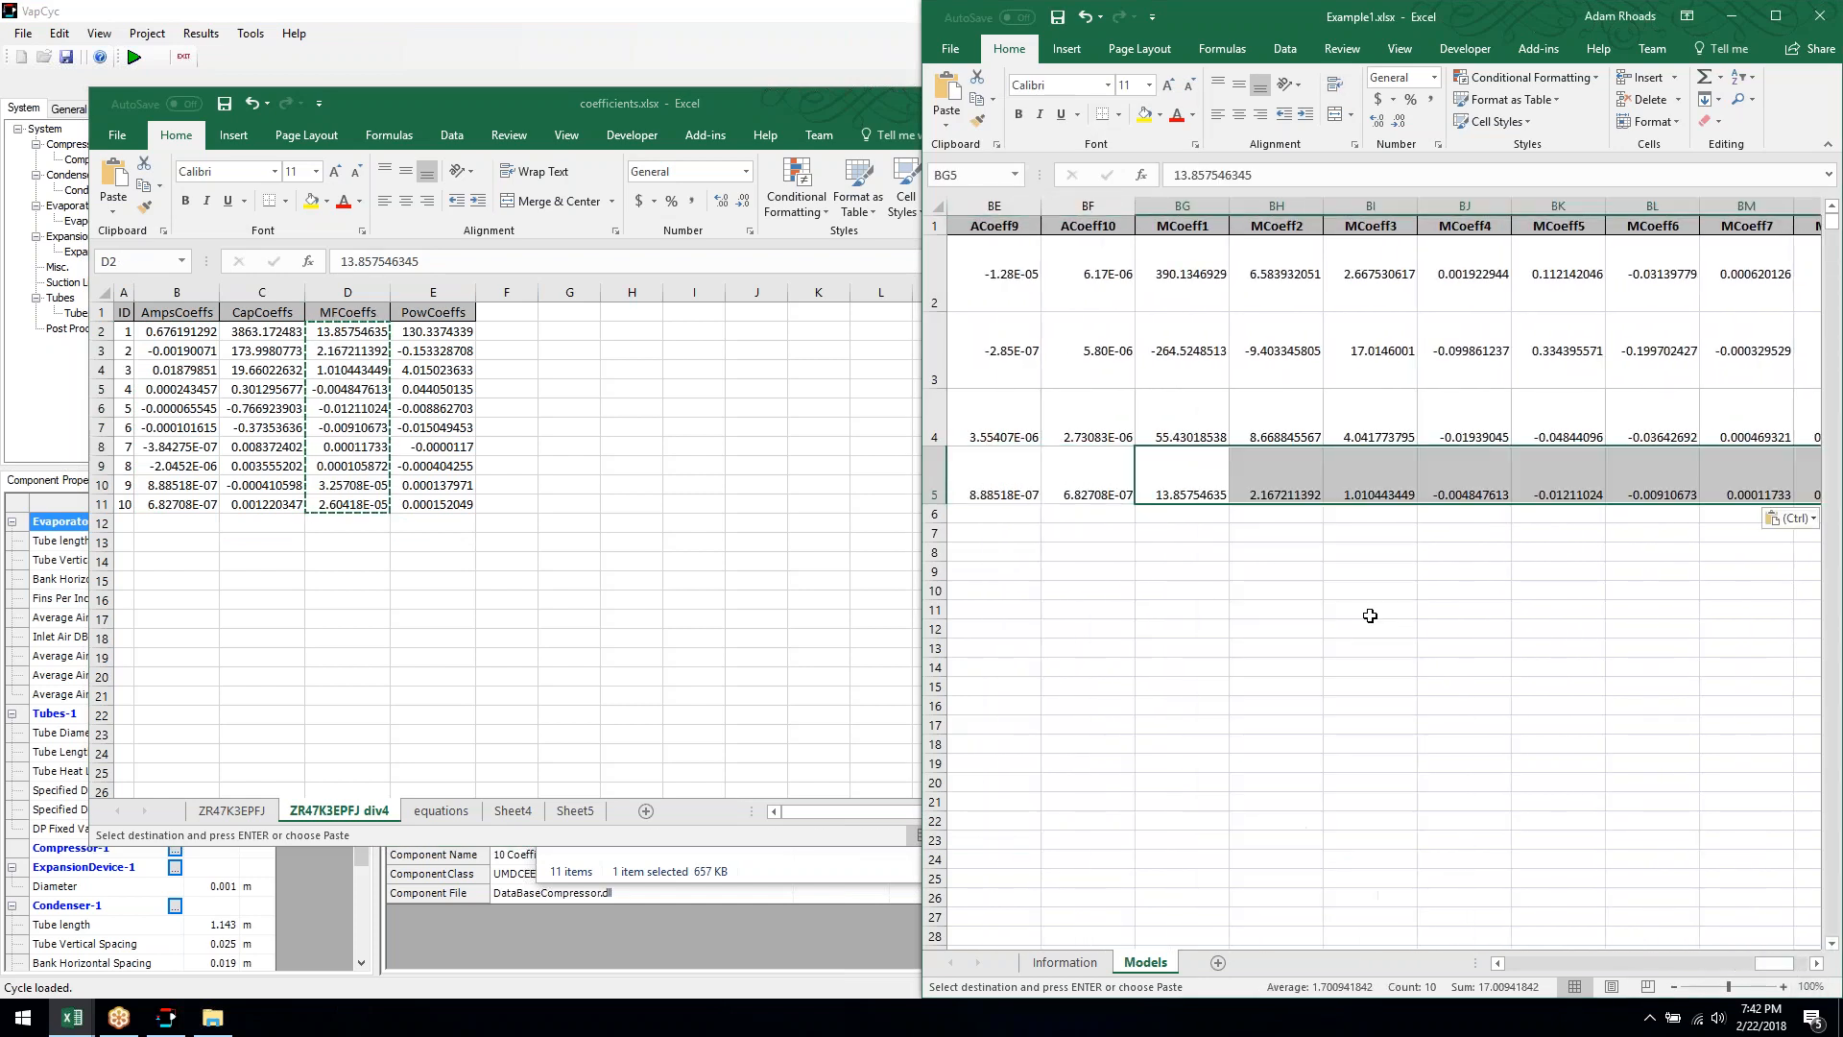
click(1370, 612)
Step: Save and close Example1.xlsx, and return to the compressor rack dialog in VapCyc
drag(1227, 35, 1021, 99)
click(1017, 89)
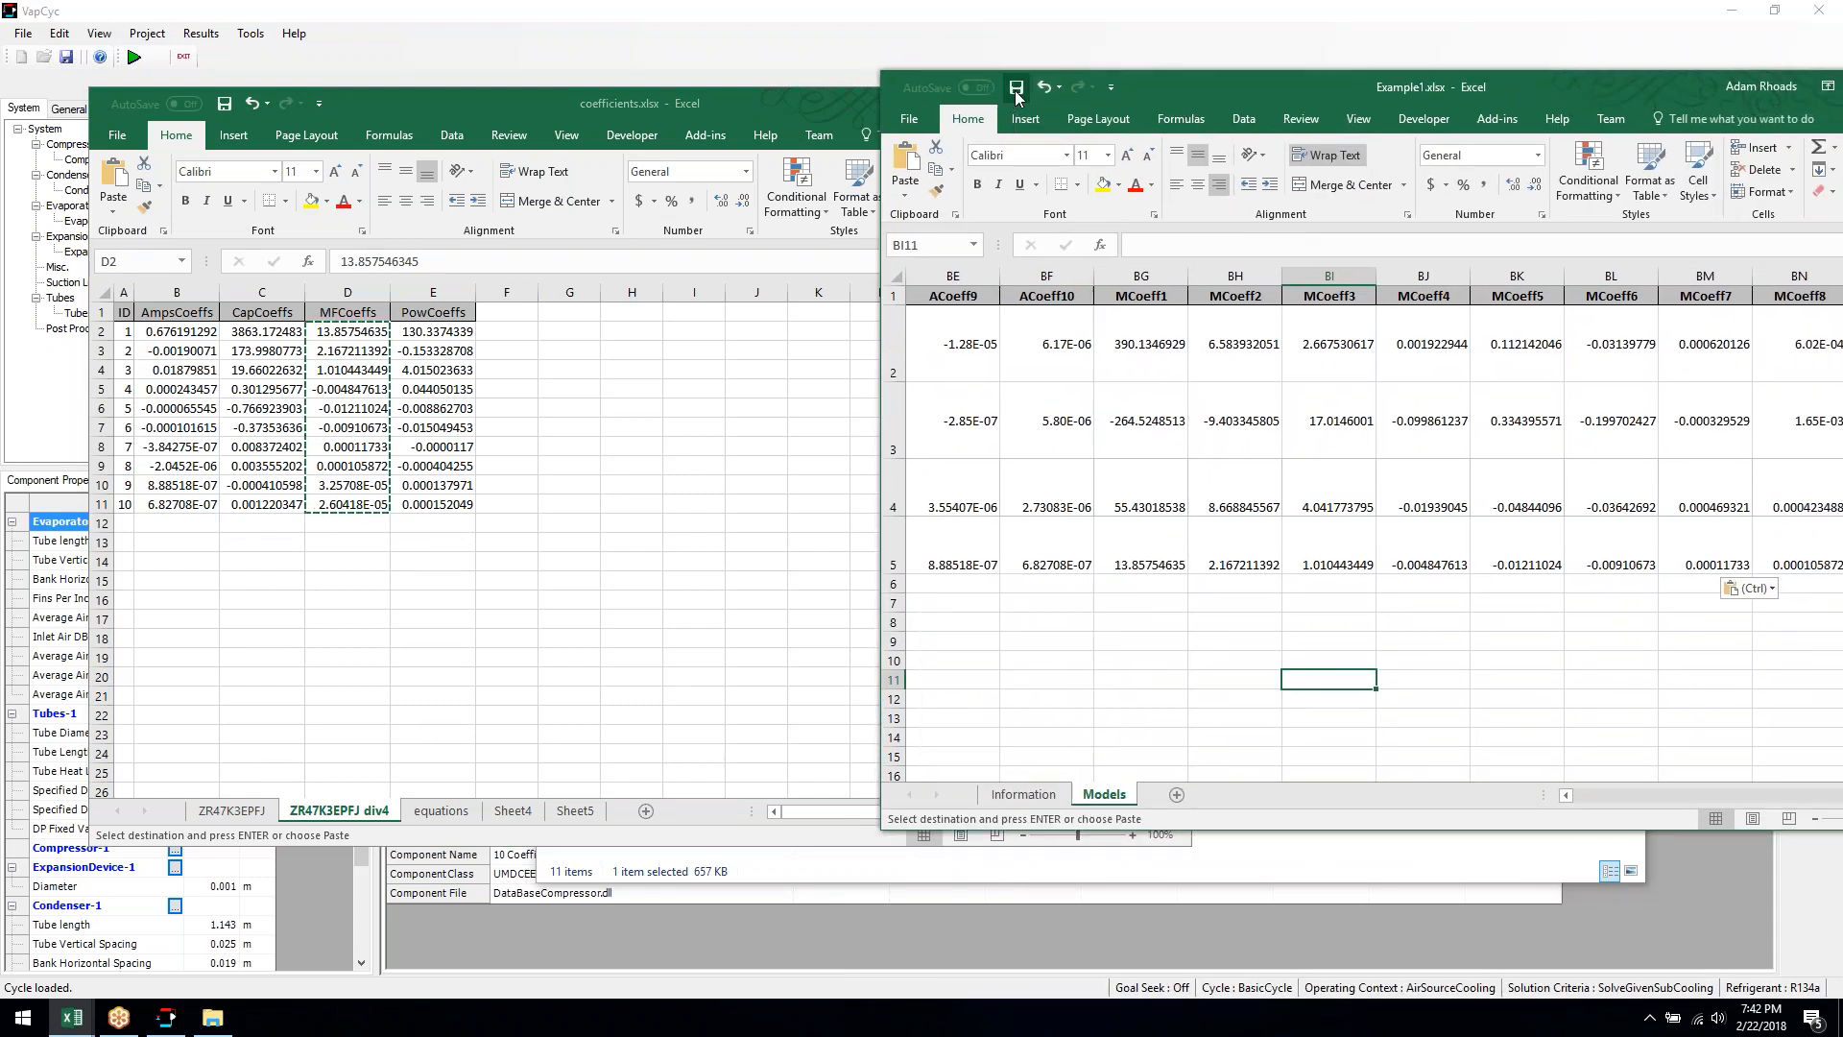
drag(1294, 94, 956, 119)
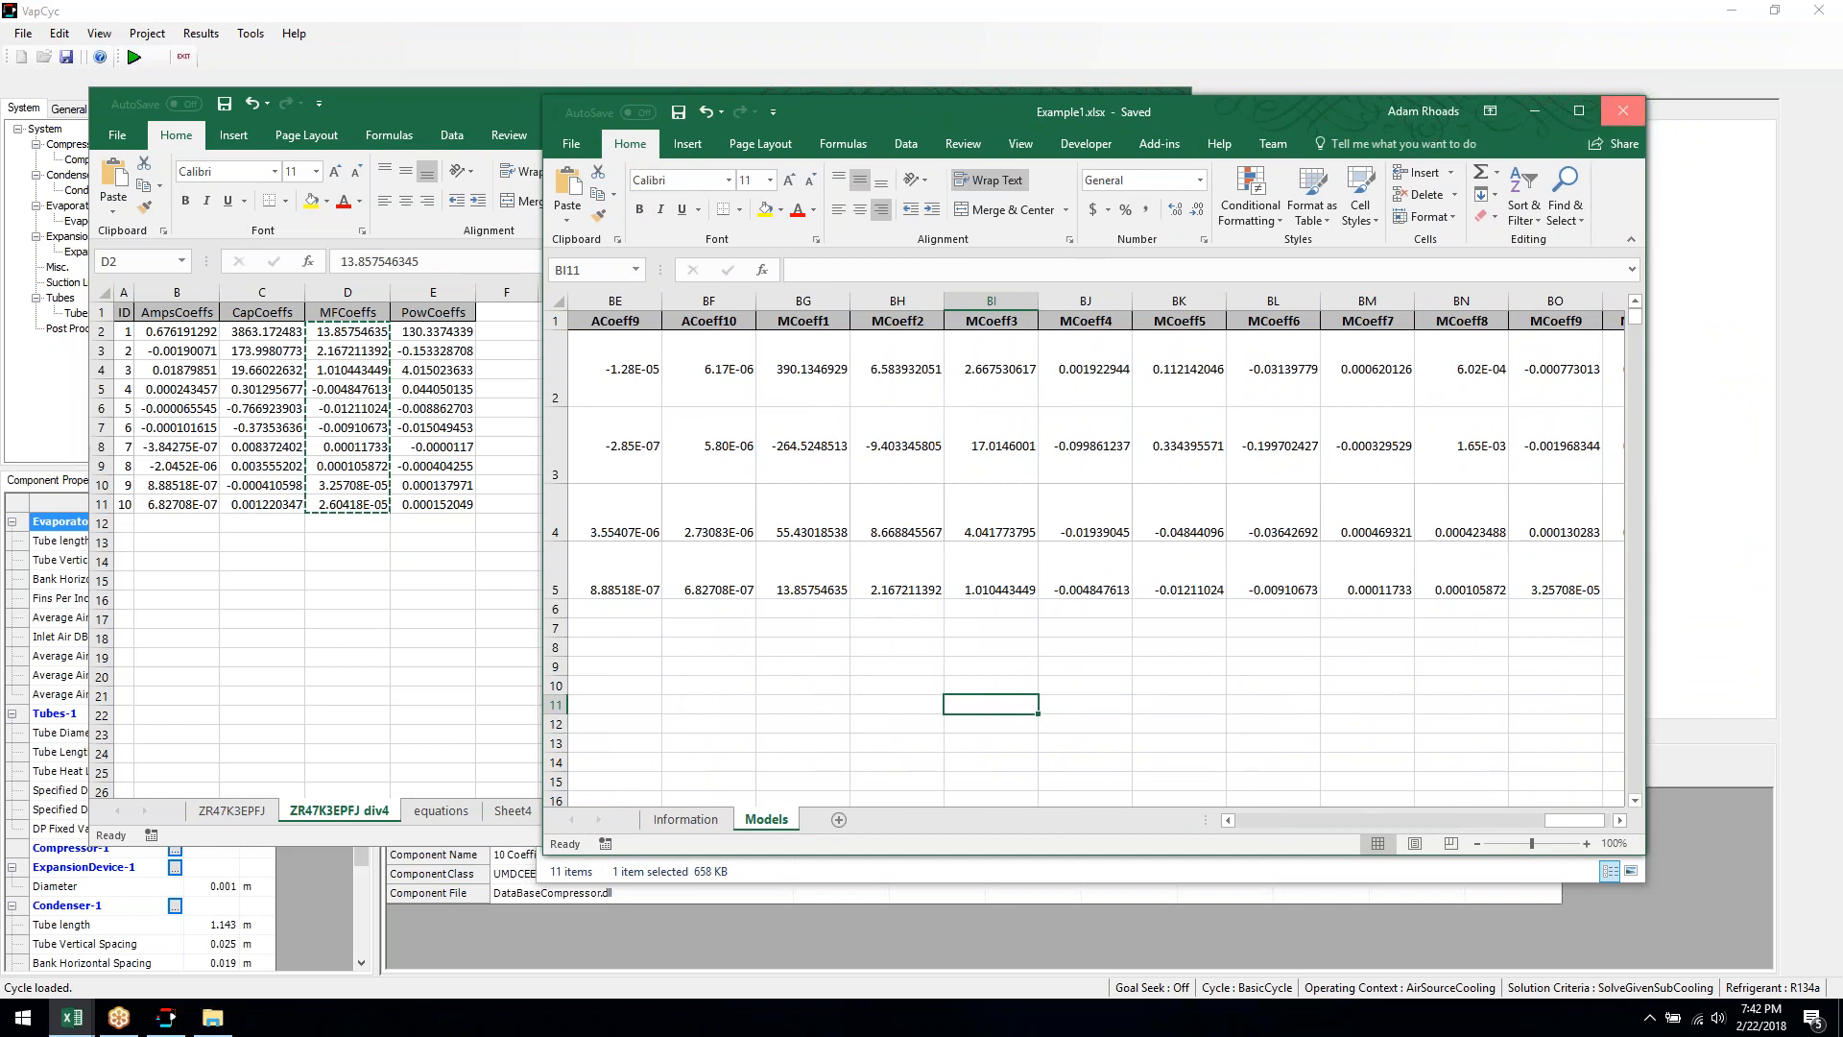
click(1622, 110)
click(1086, 106)
click(1537, 112)
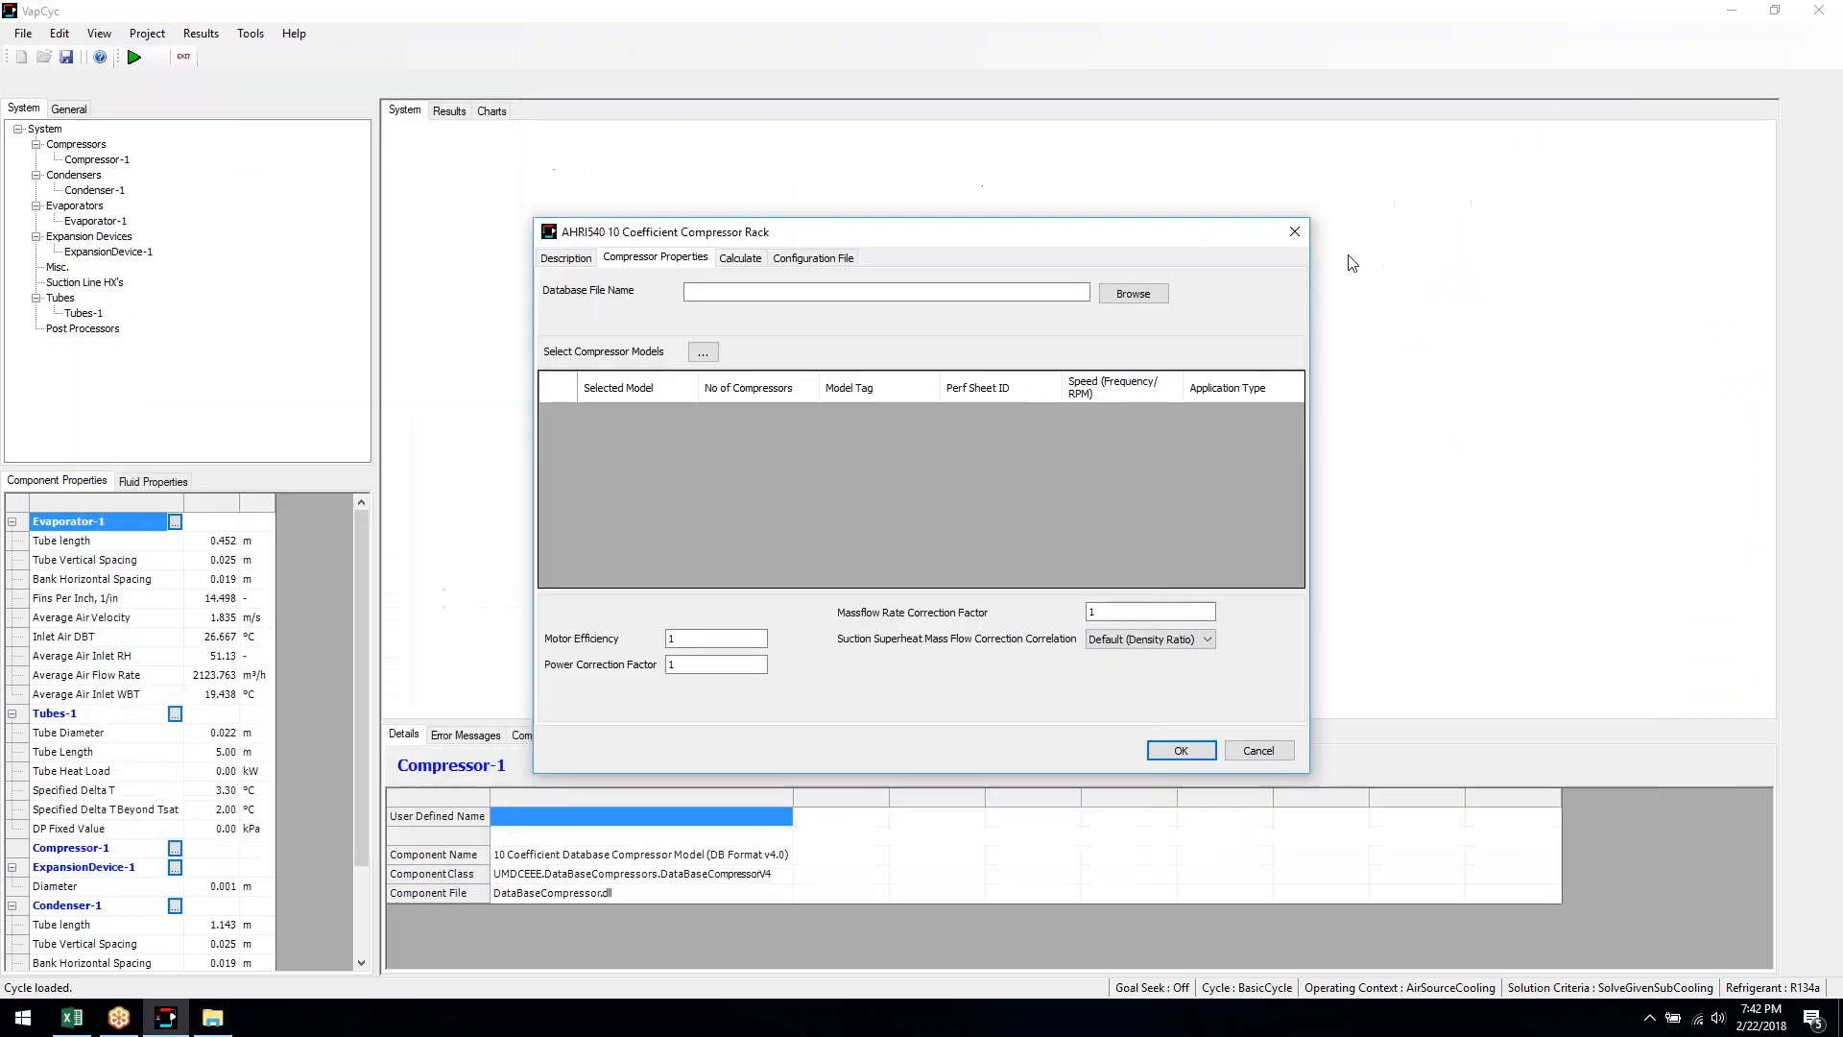
Step: Load Example1.xlsx from the Example 1_0 folder as the compressor rack's database file
click(1125, 294)
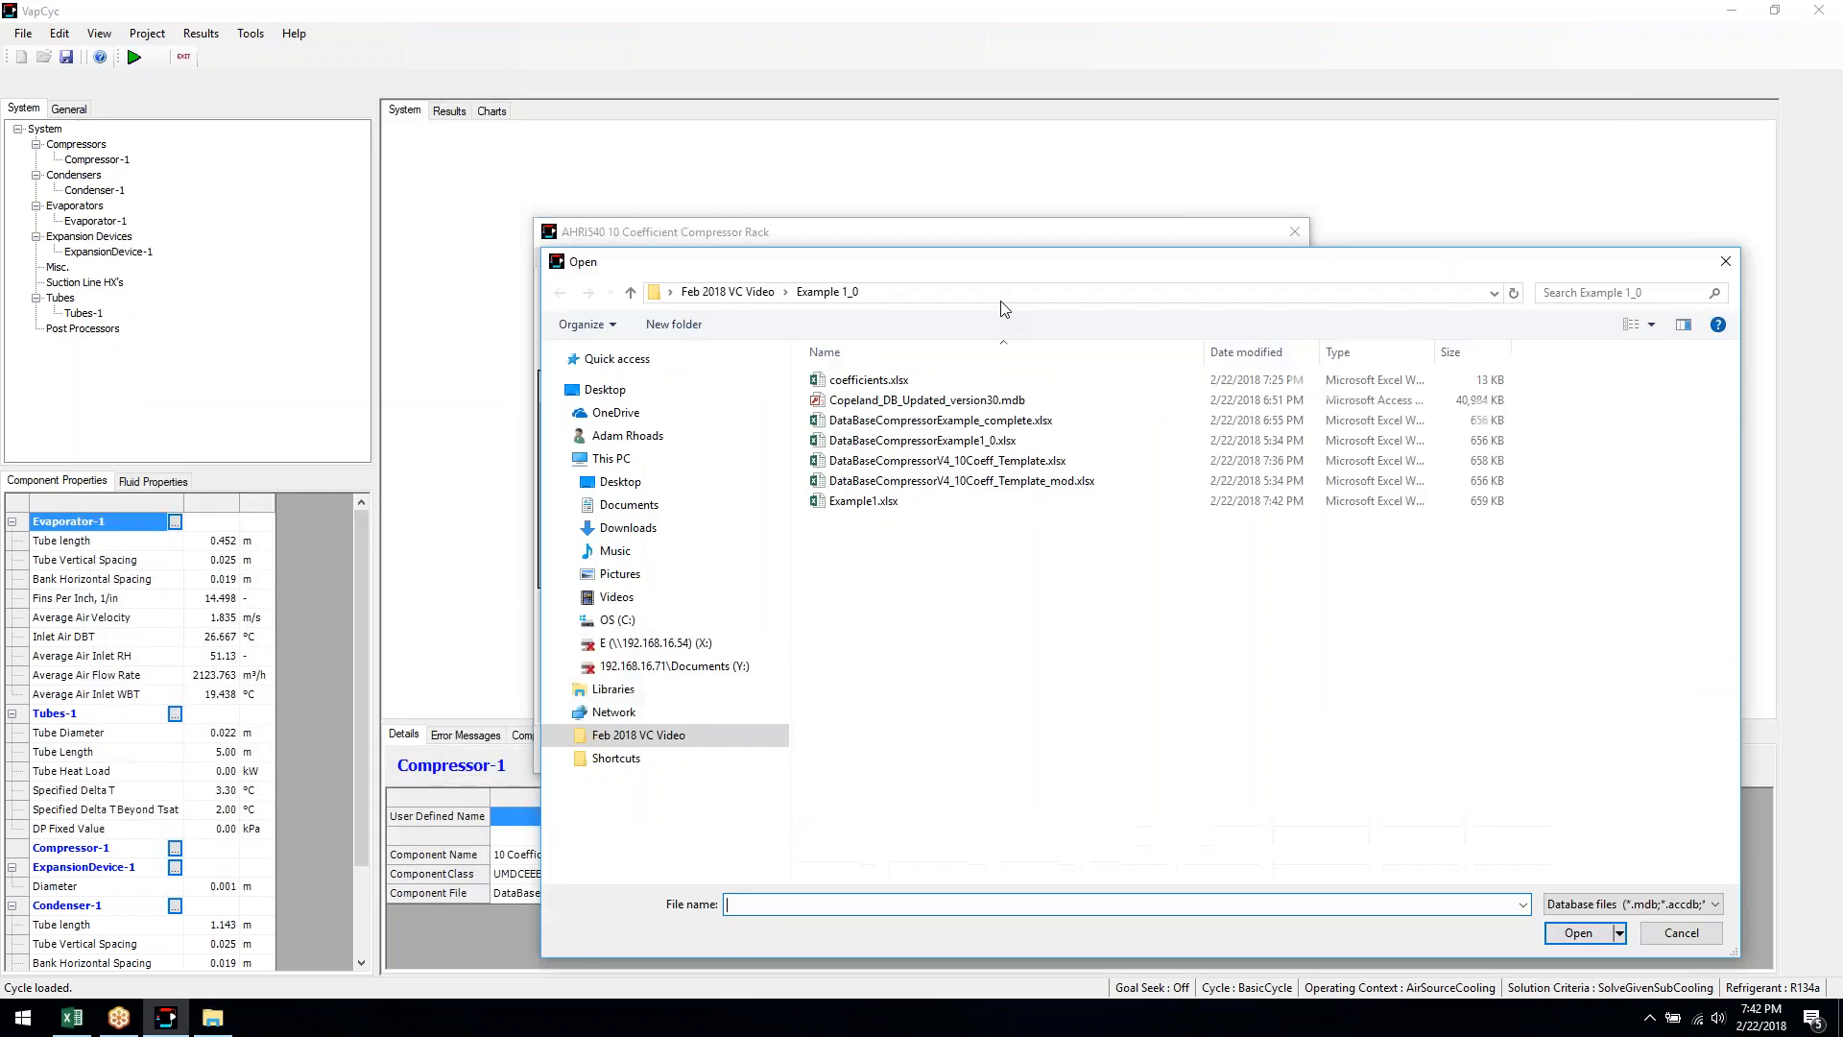
click(861, 501)
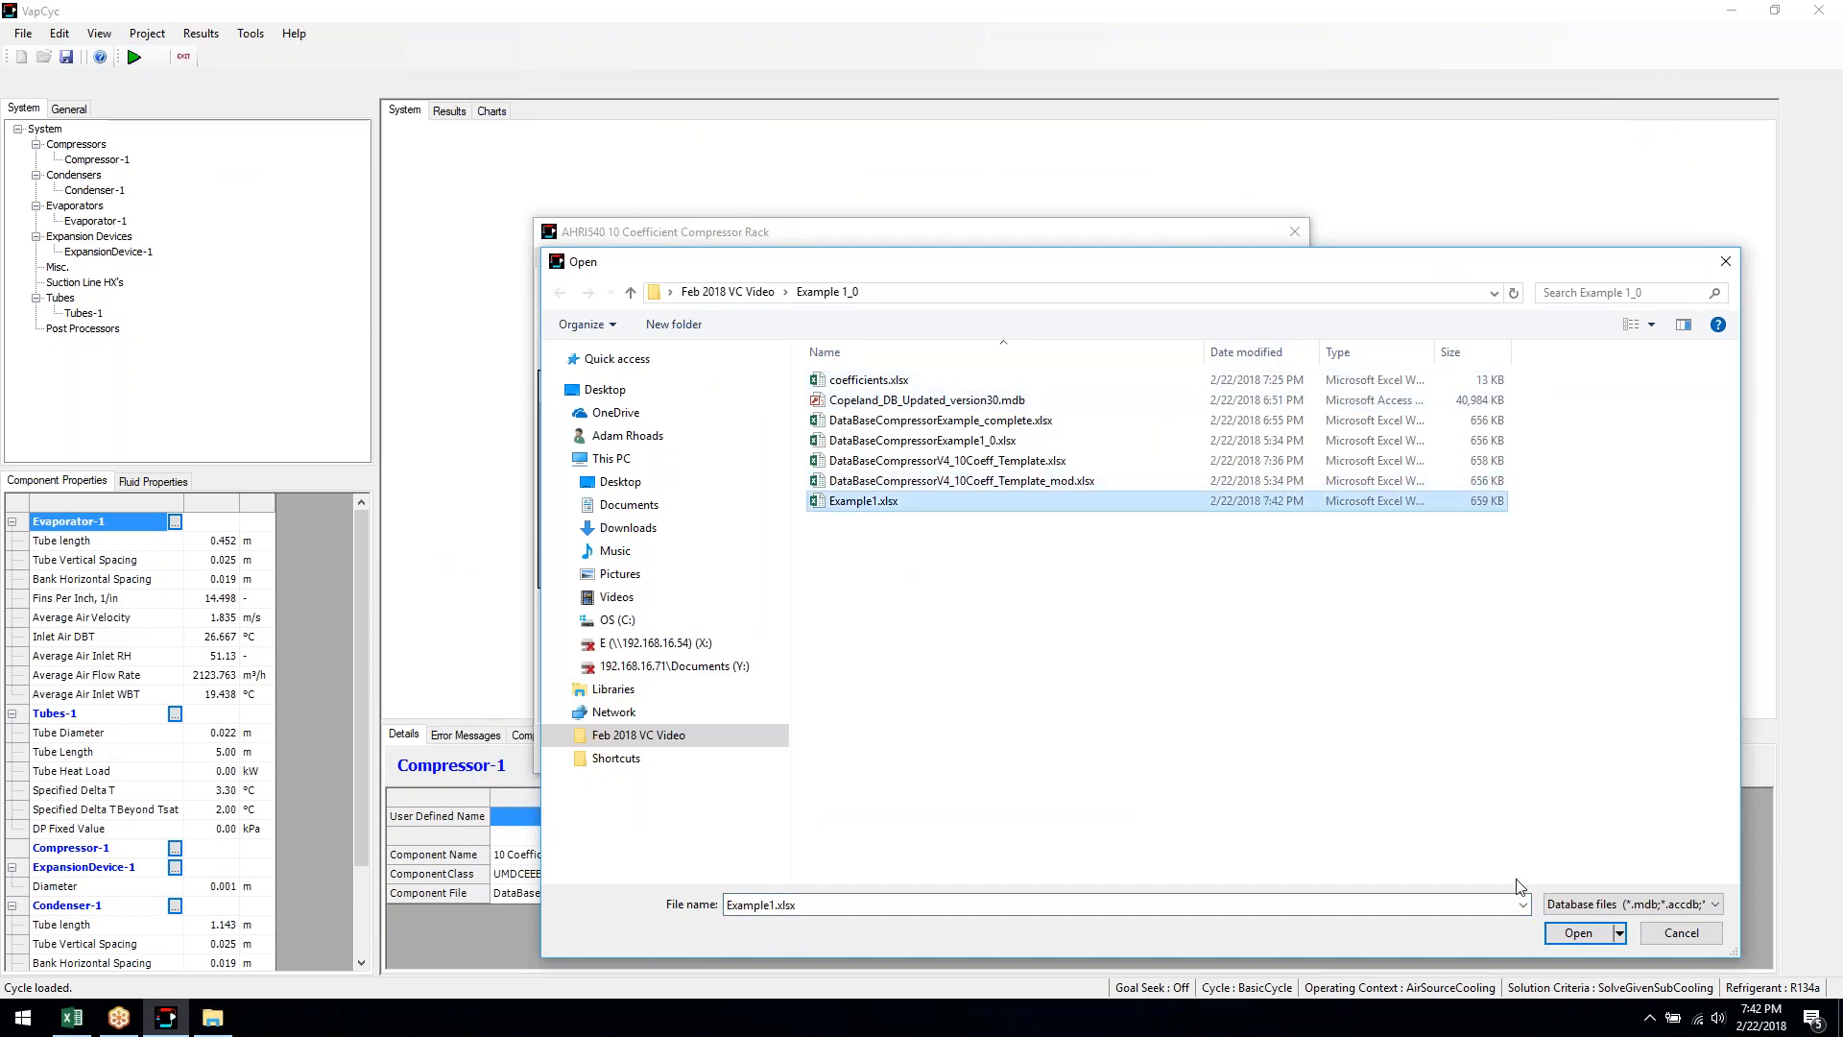
click(1579, 934)
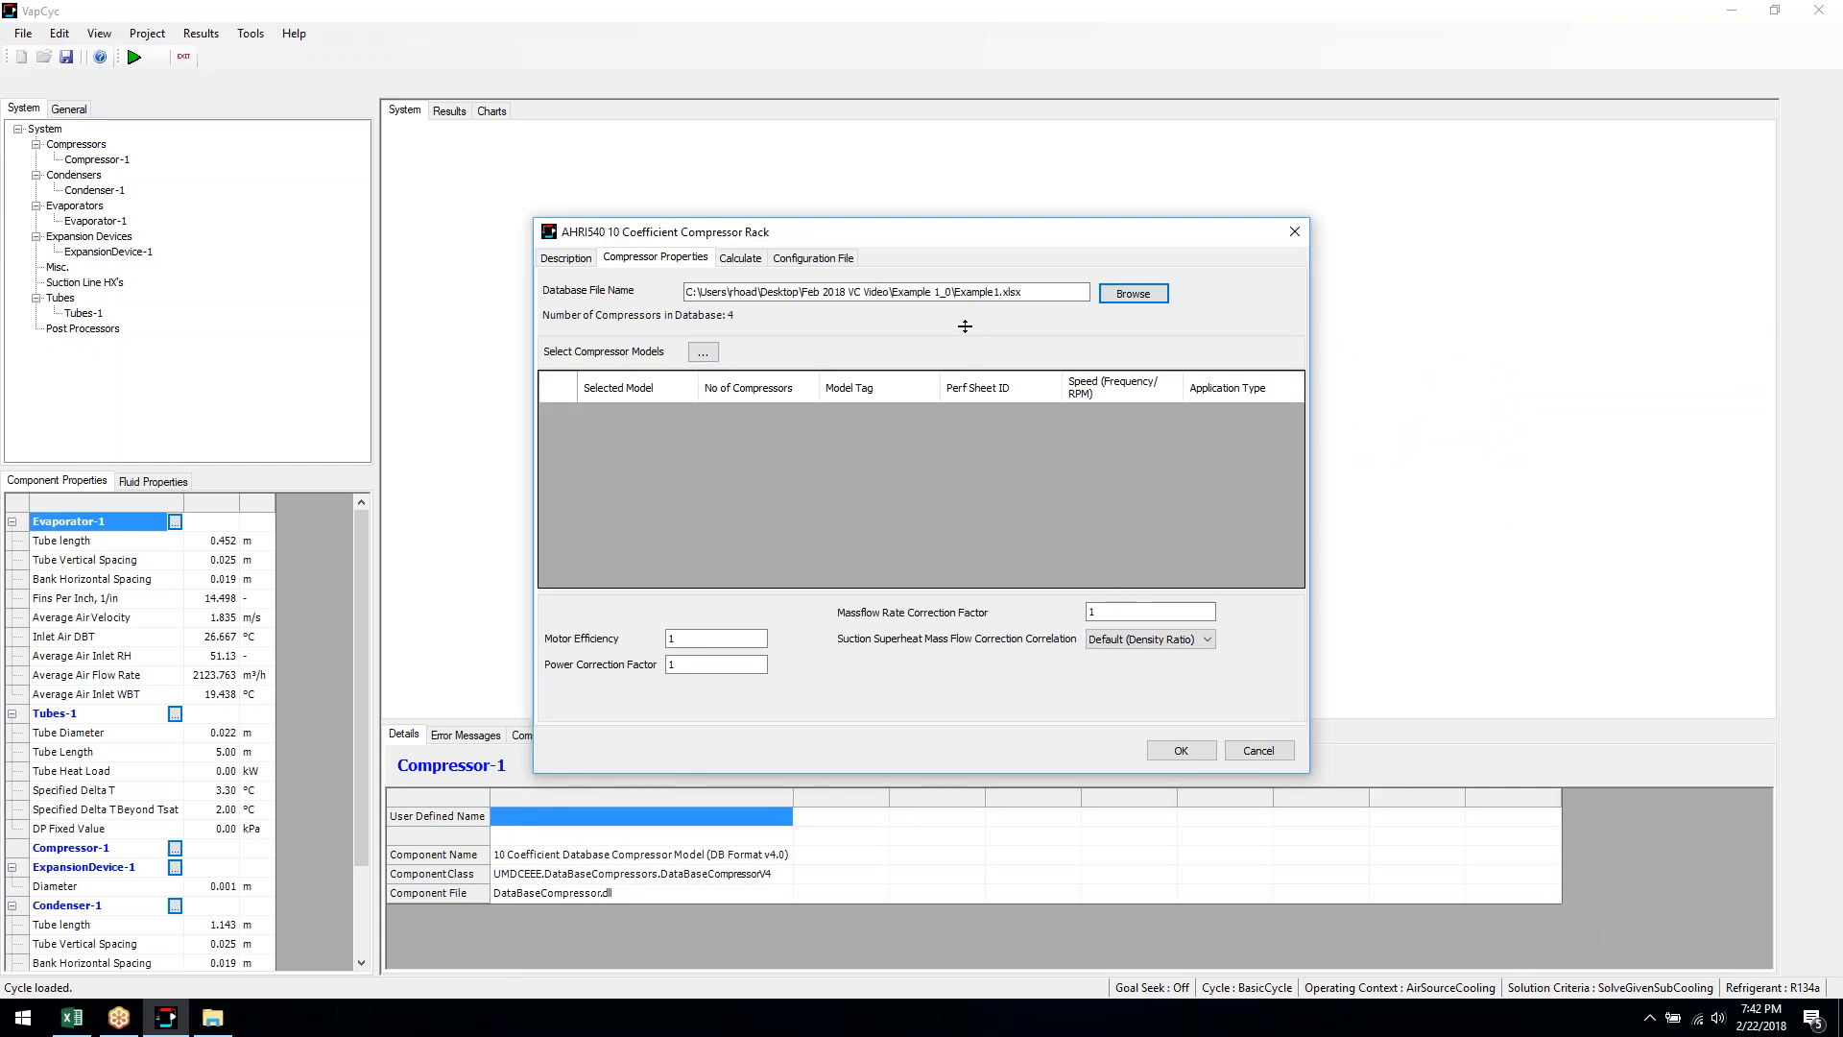
Step: Add the ZR47K3EPFJ_2 model to the rack and set its number of compressors to 4
click(707, 354)
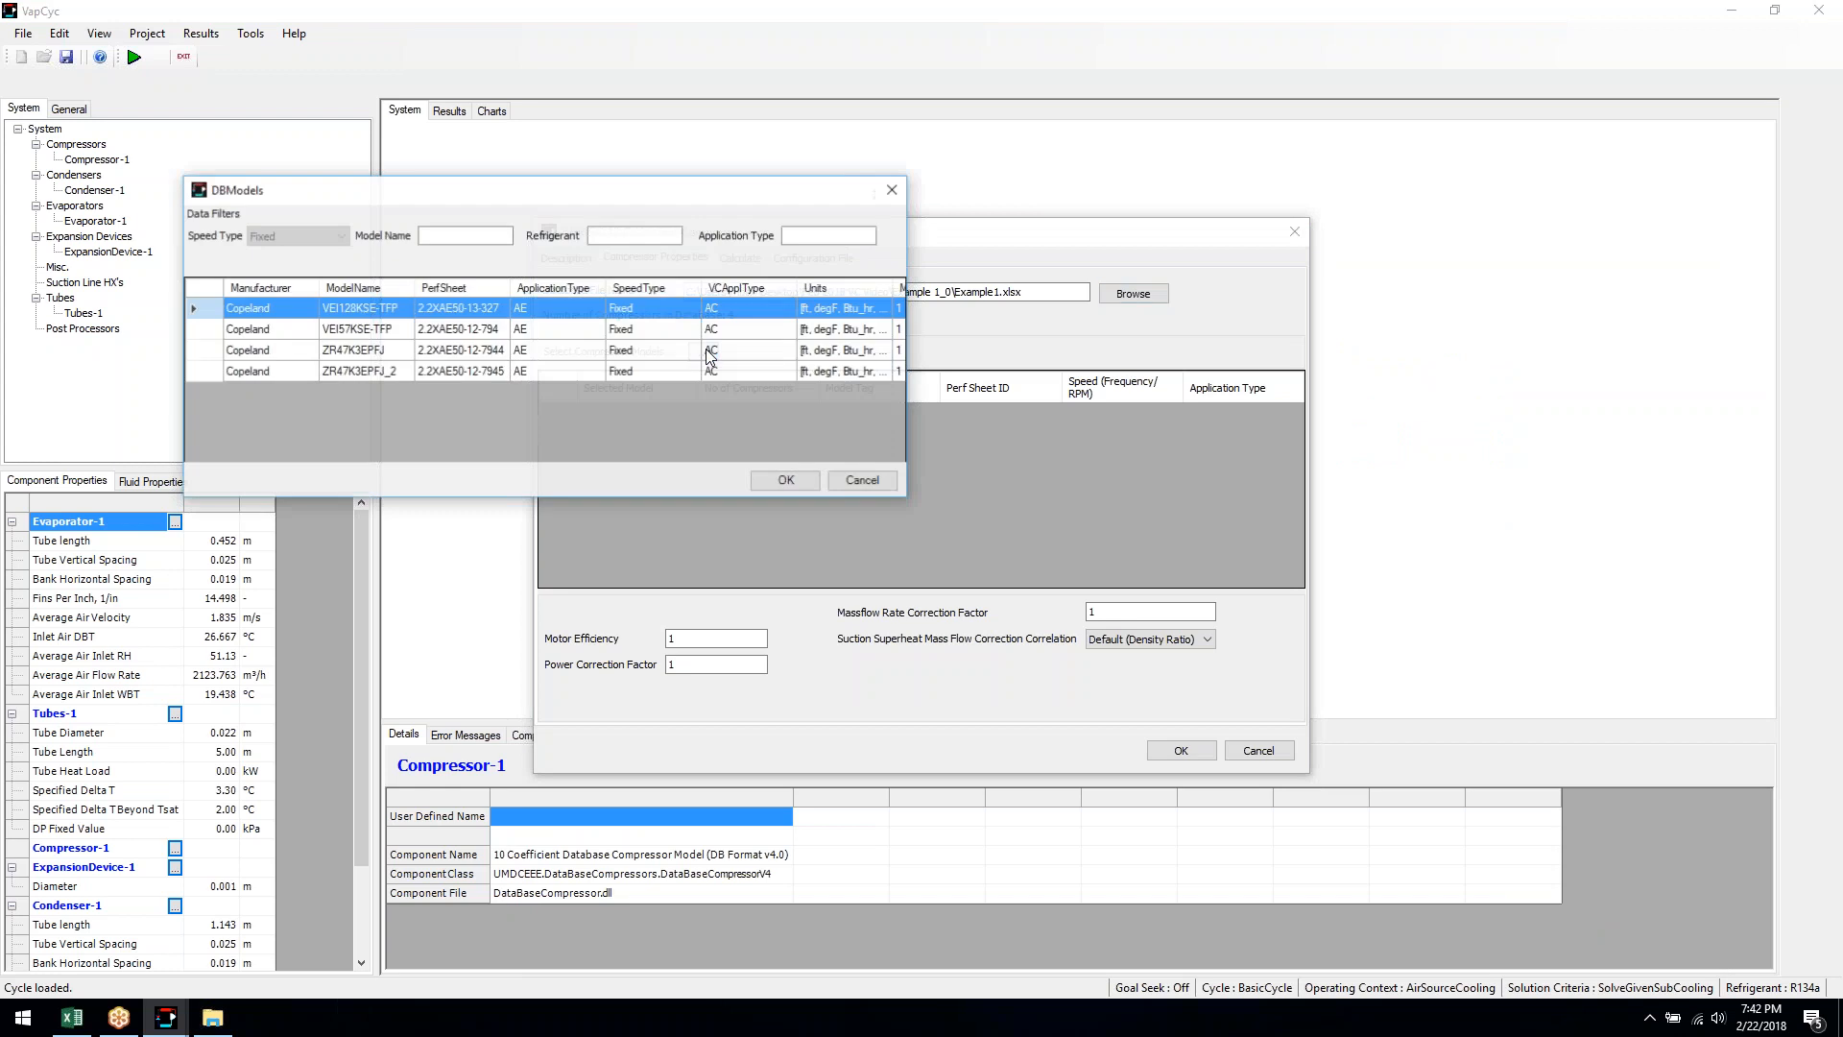
click(357, 373)
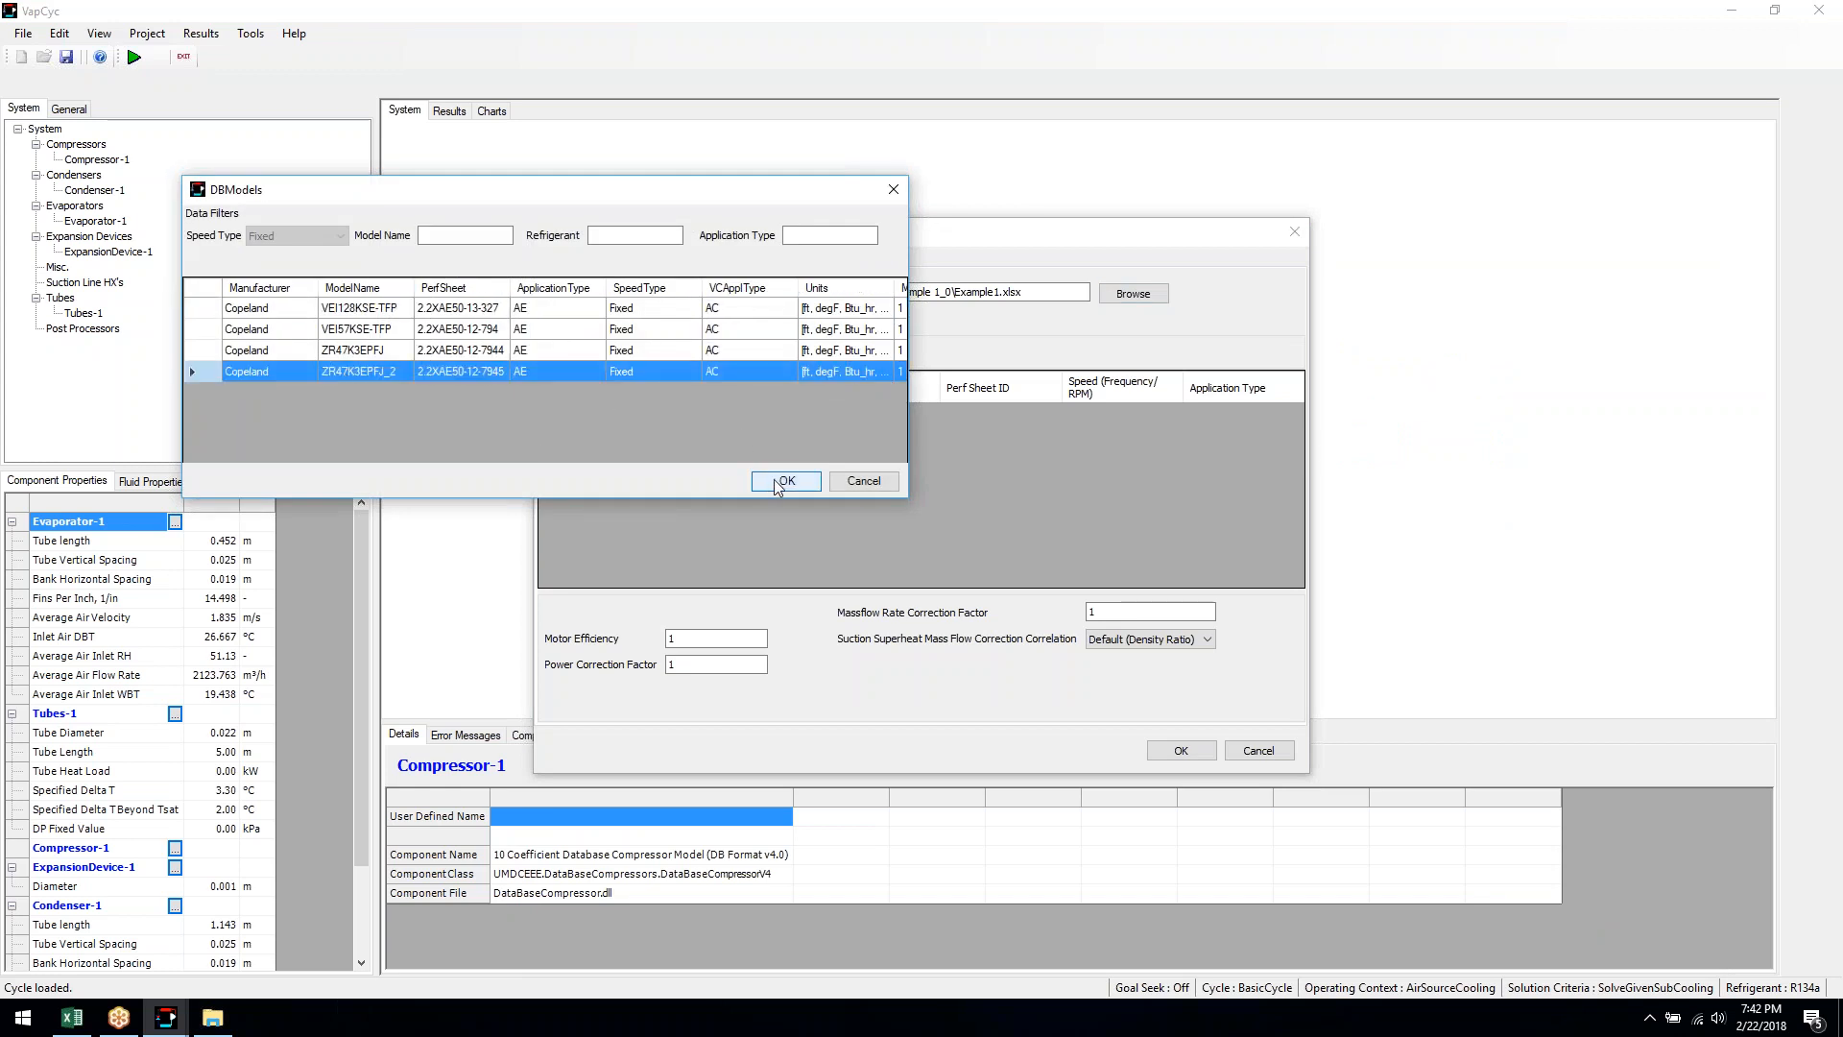
click(777, 482)
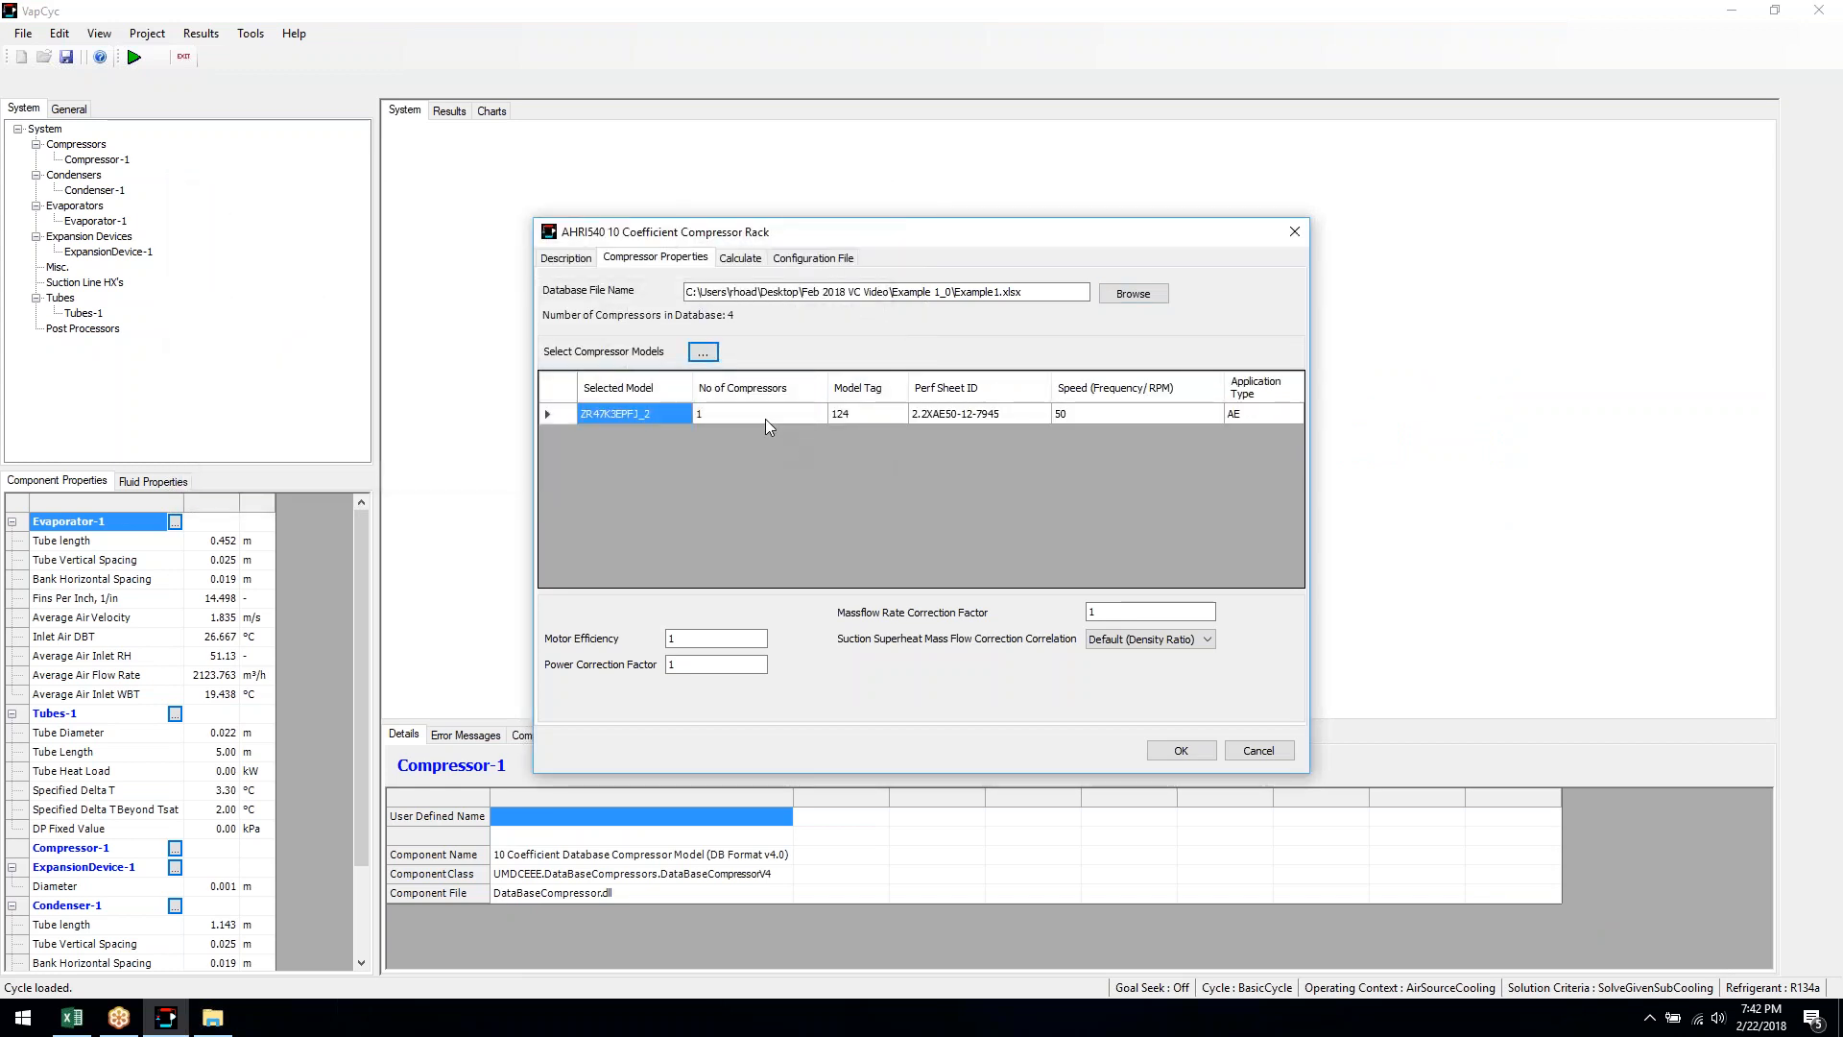
click(699, 413)
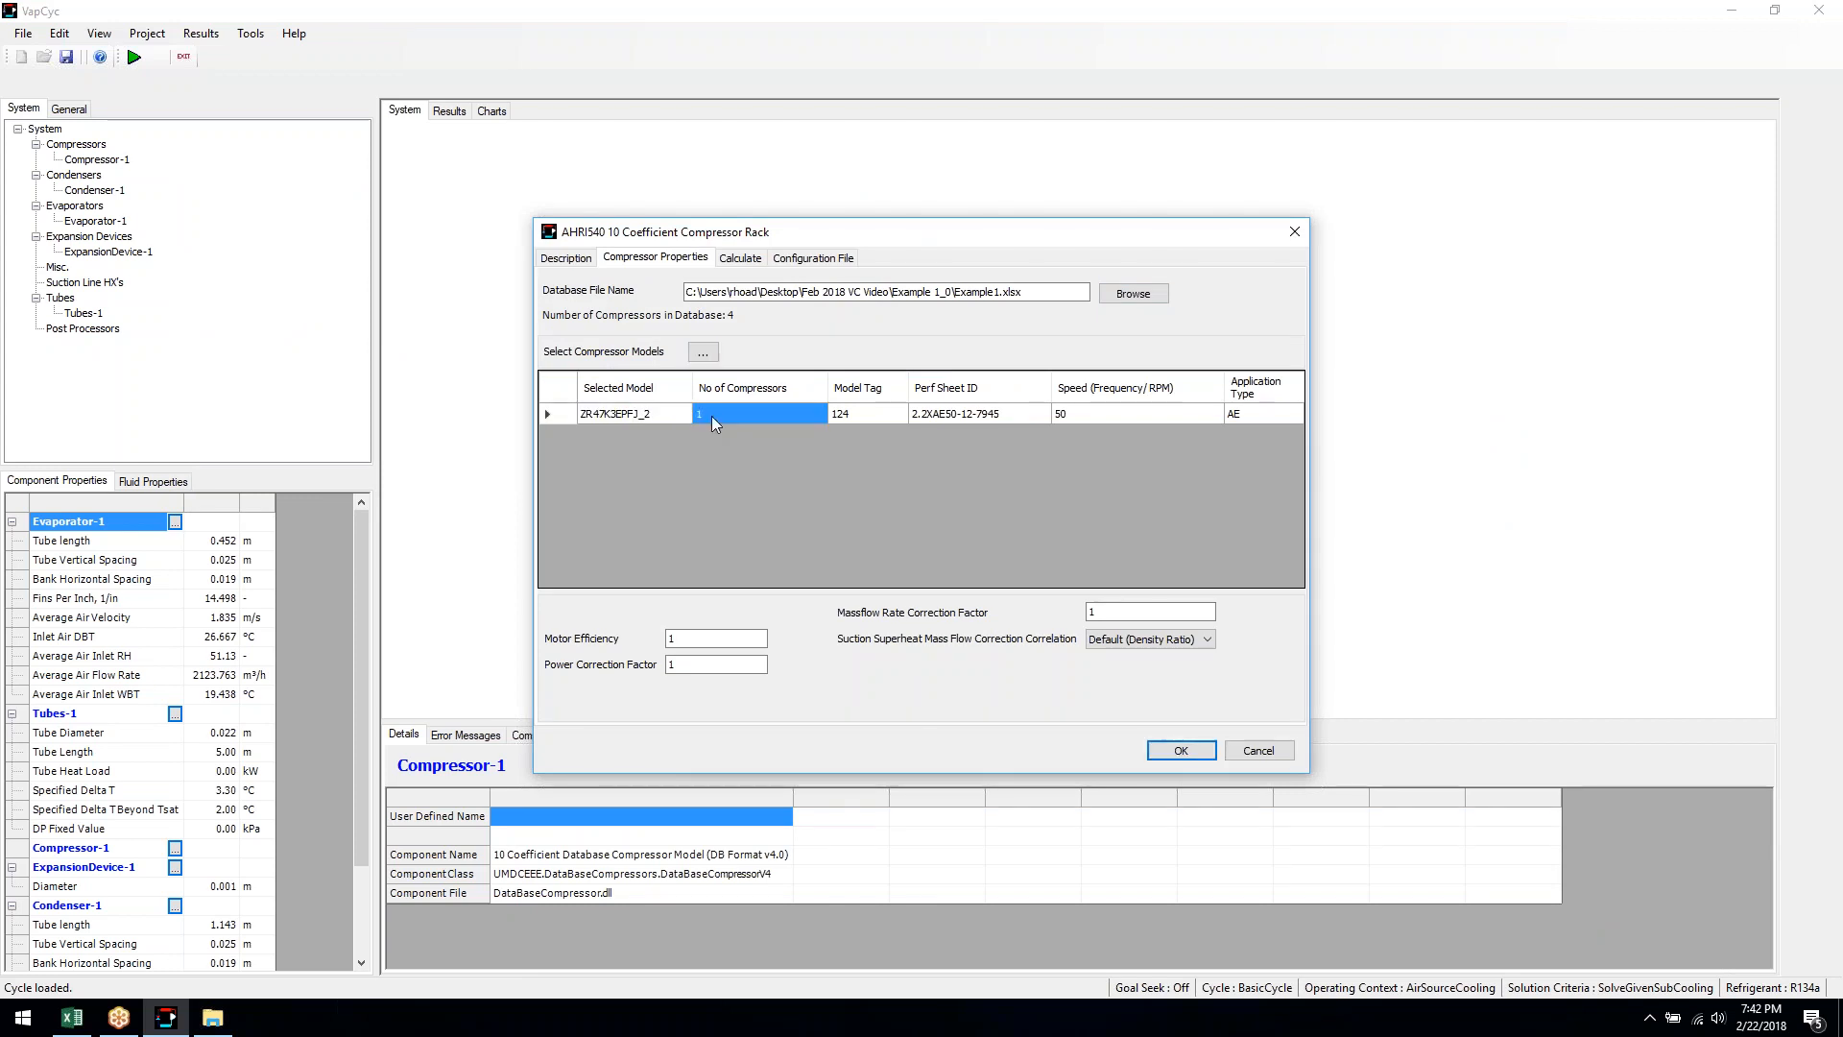
click(712, 417)
click(845, 413)
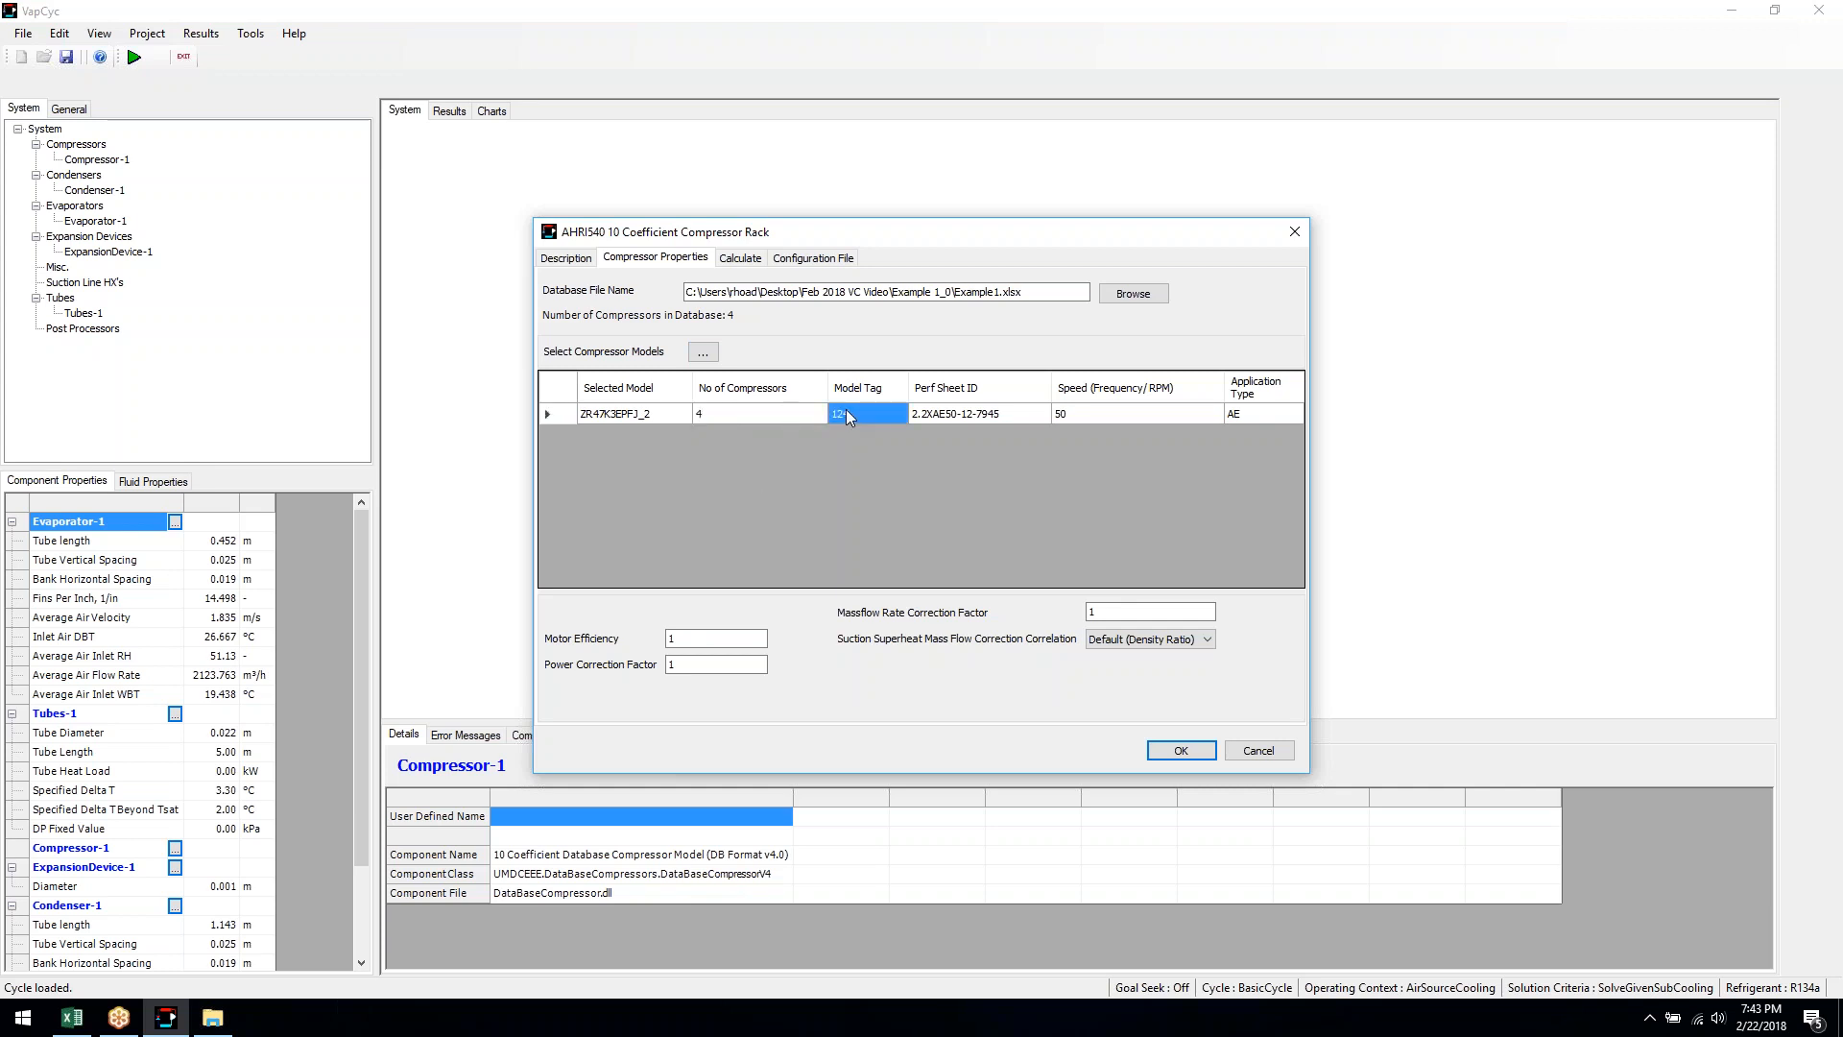
Step: Examine the Te–Tc chart and calculation inputs for the ZR47K3EPFJ_2 rack, and return to the compressor properties
click(740, 257)
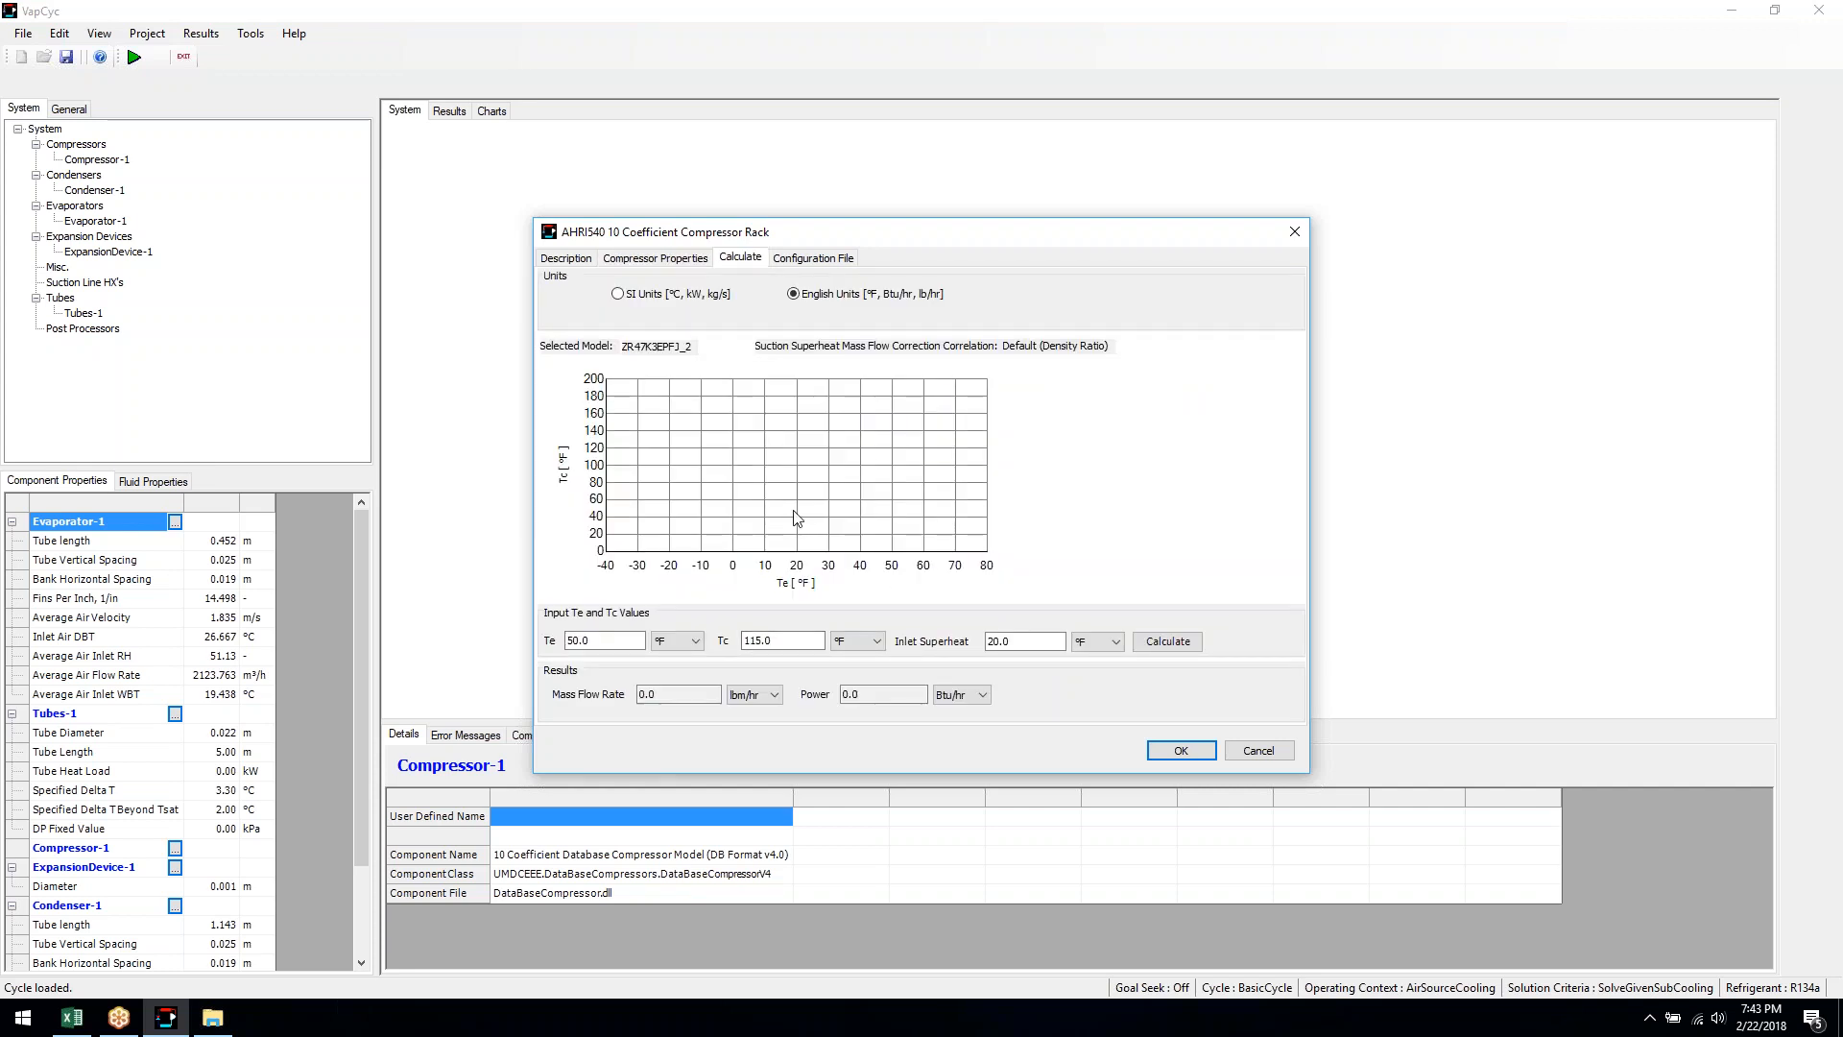
click(878, 502)
click(769, 452)
click(804, 478)
click(664, 257)
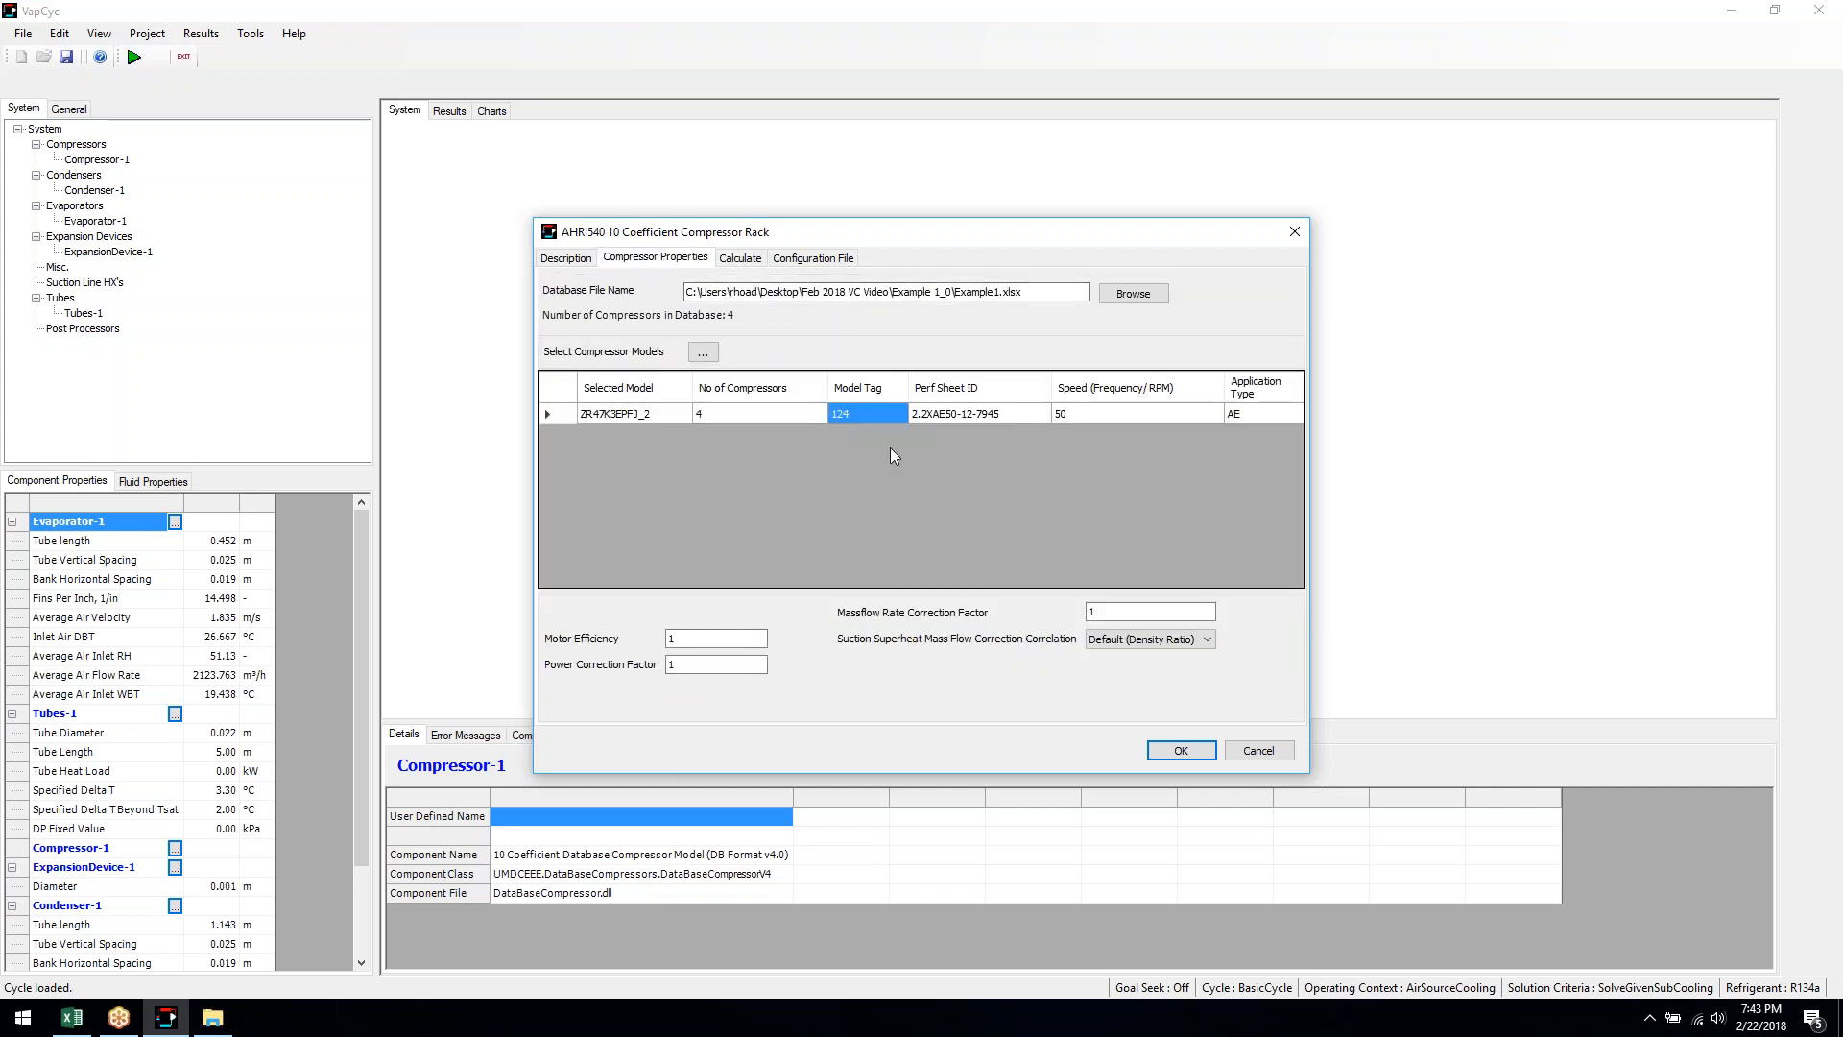
Step: Accept the compressor rack settings and run the cycle simulation, reviewing the overall system results before returning to the system diagram
click(1183, 749)
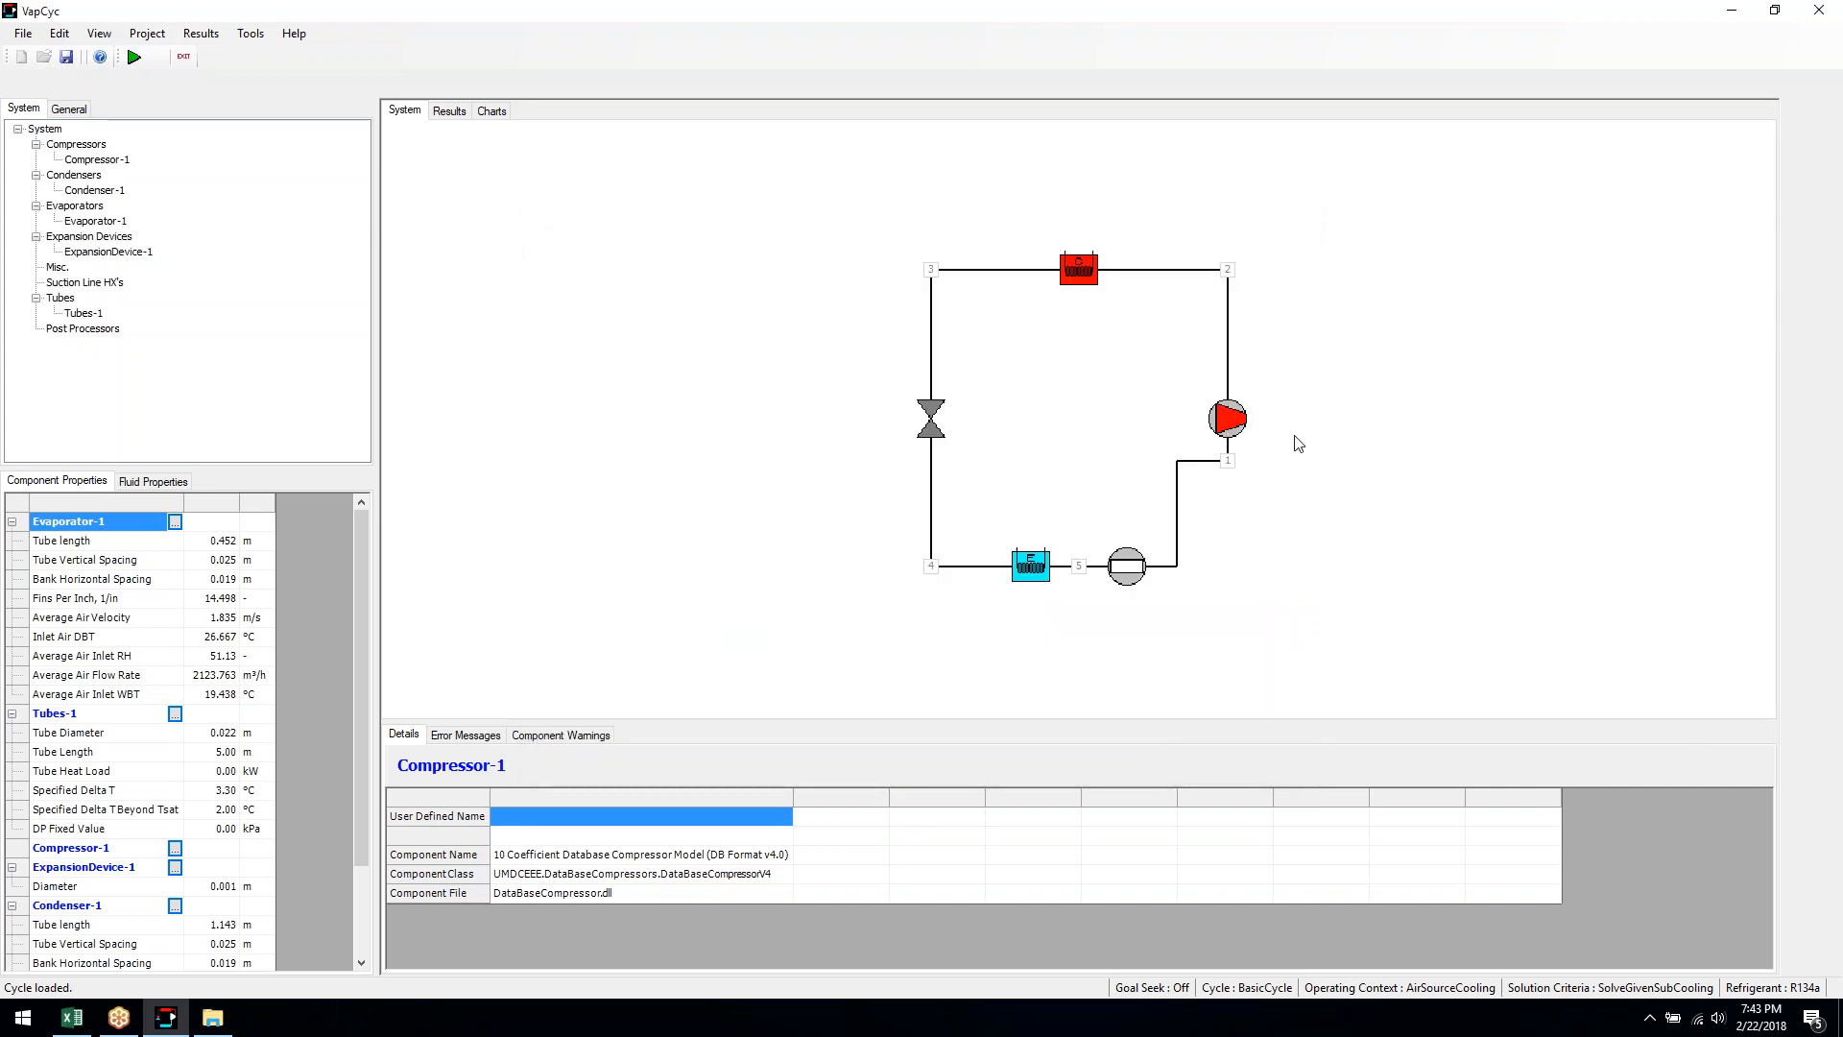
click(134, 57)
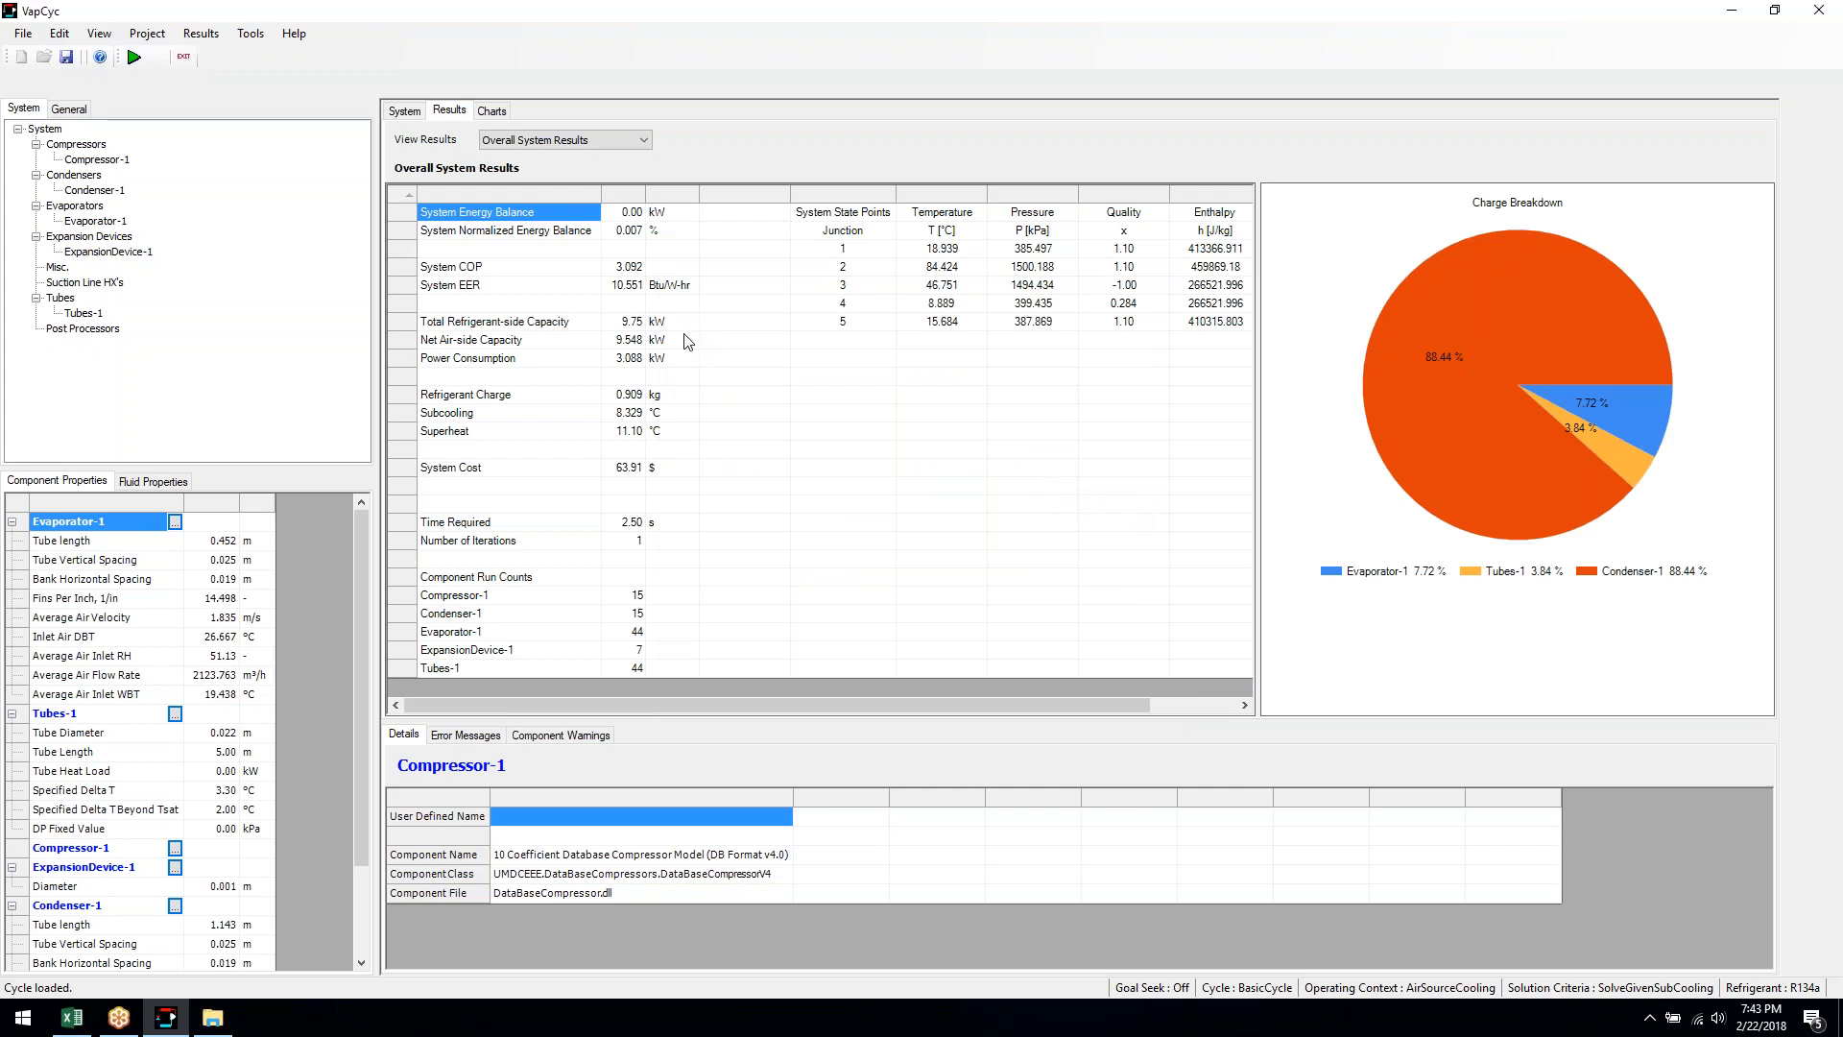
click(404, 110)
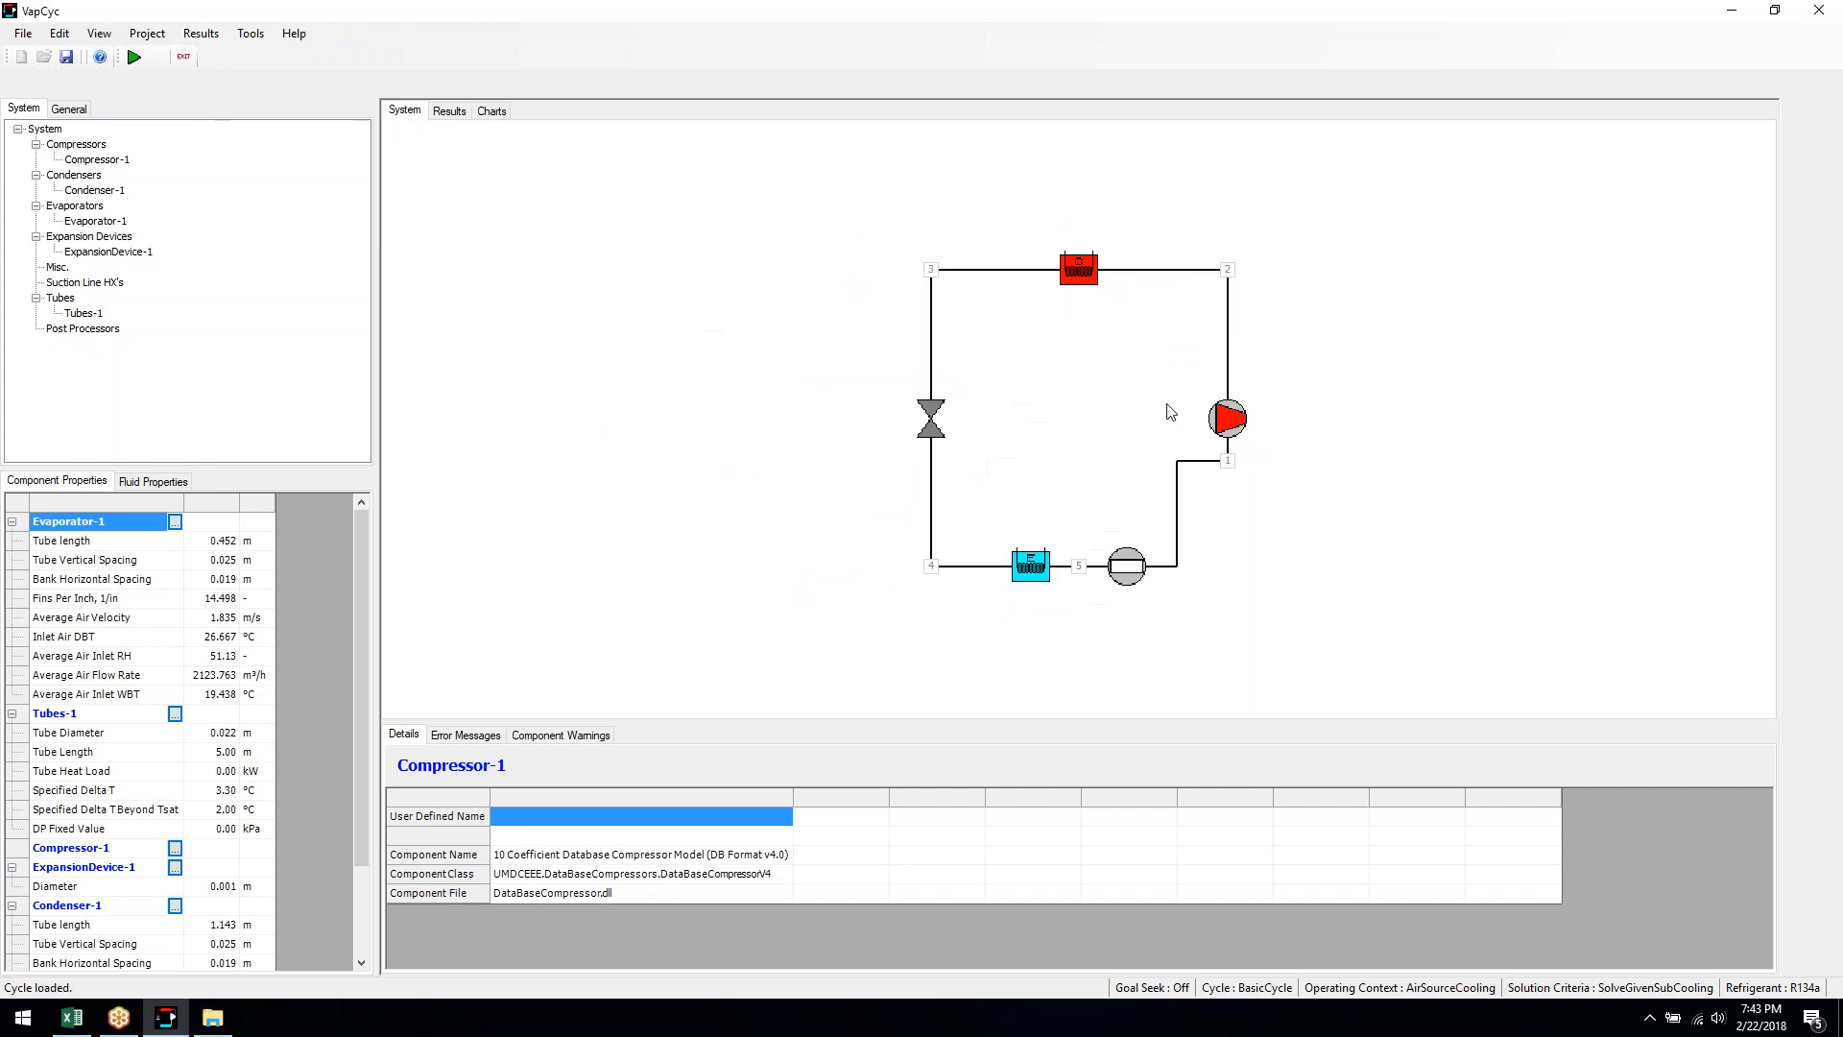
Step: Assign the Compressor: User Defined Performance Map model to Compressor-1 and bring up its equation properties
right_click(1225, 427)
click(1261, 437)
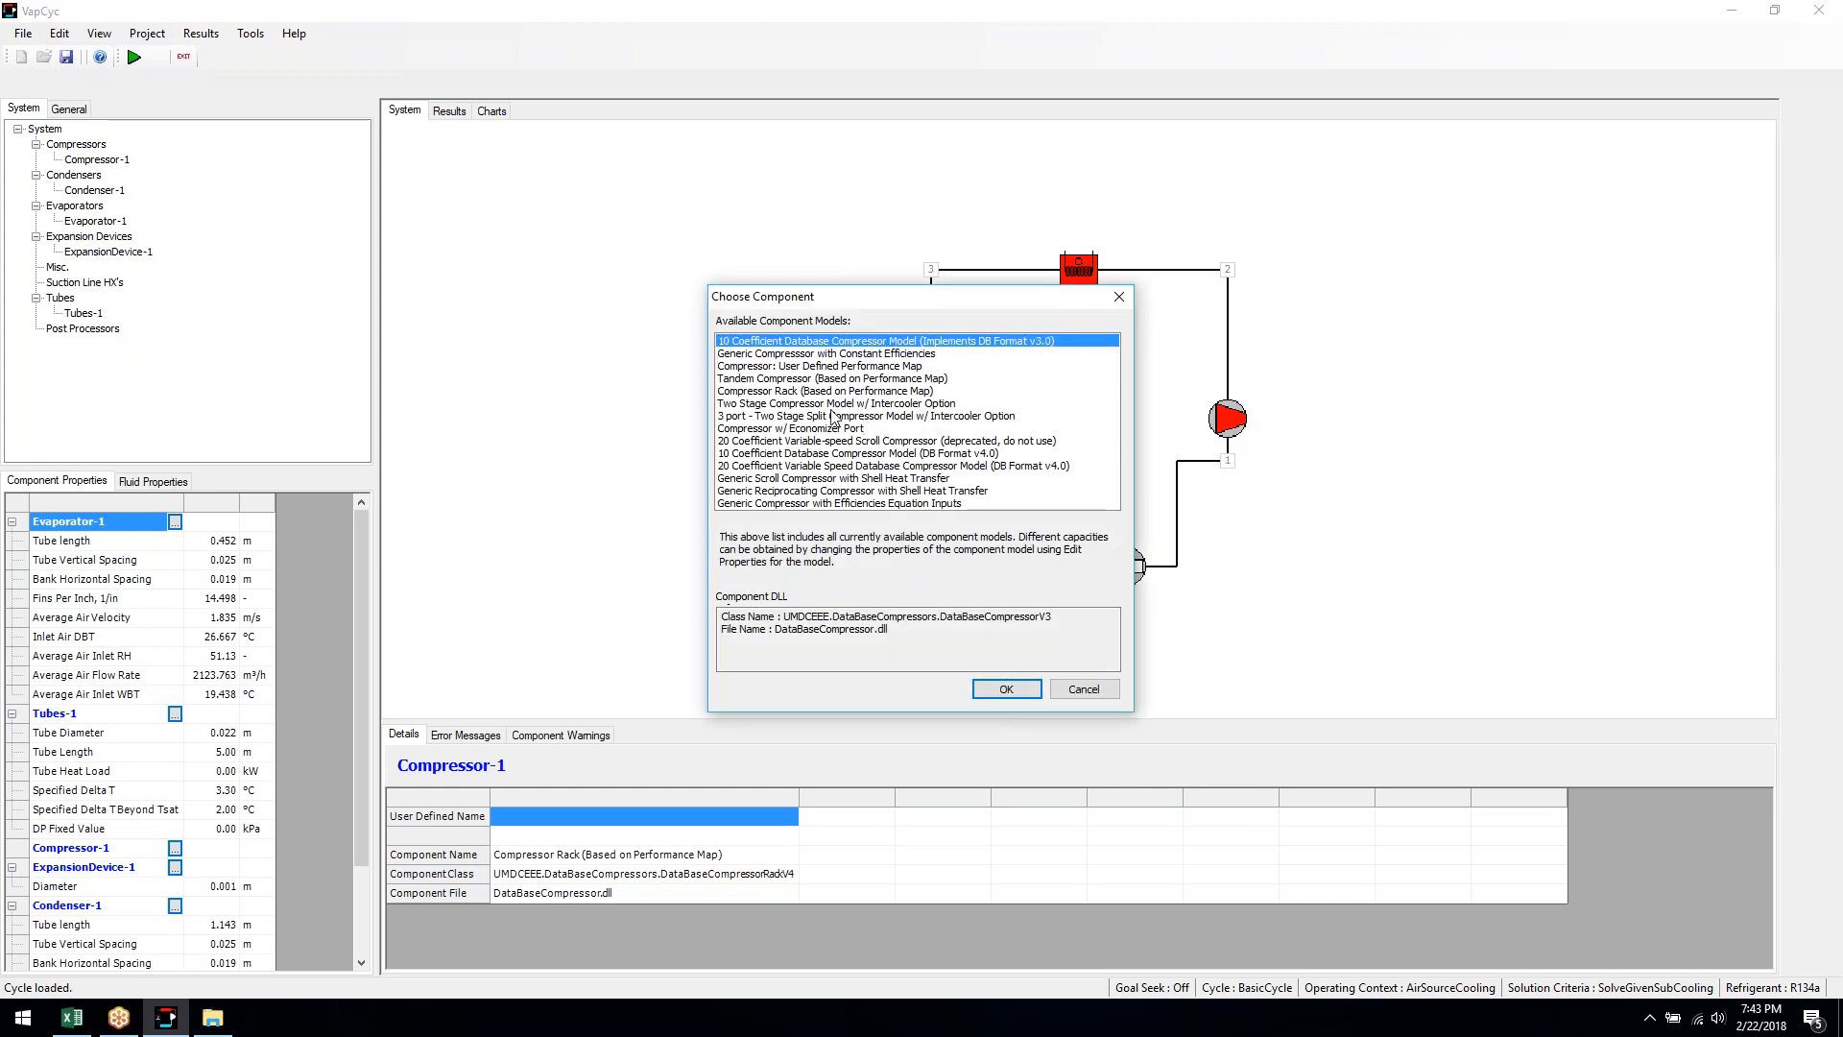
click(791, 367)
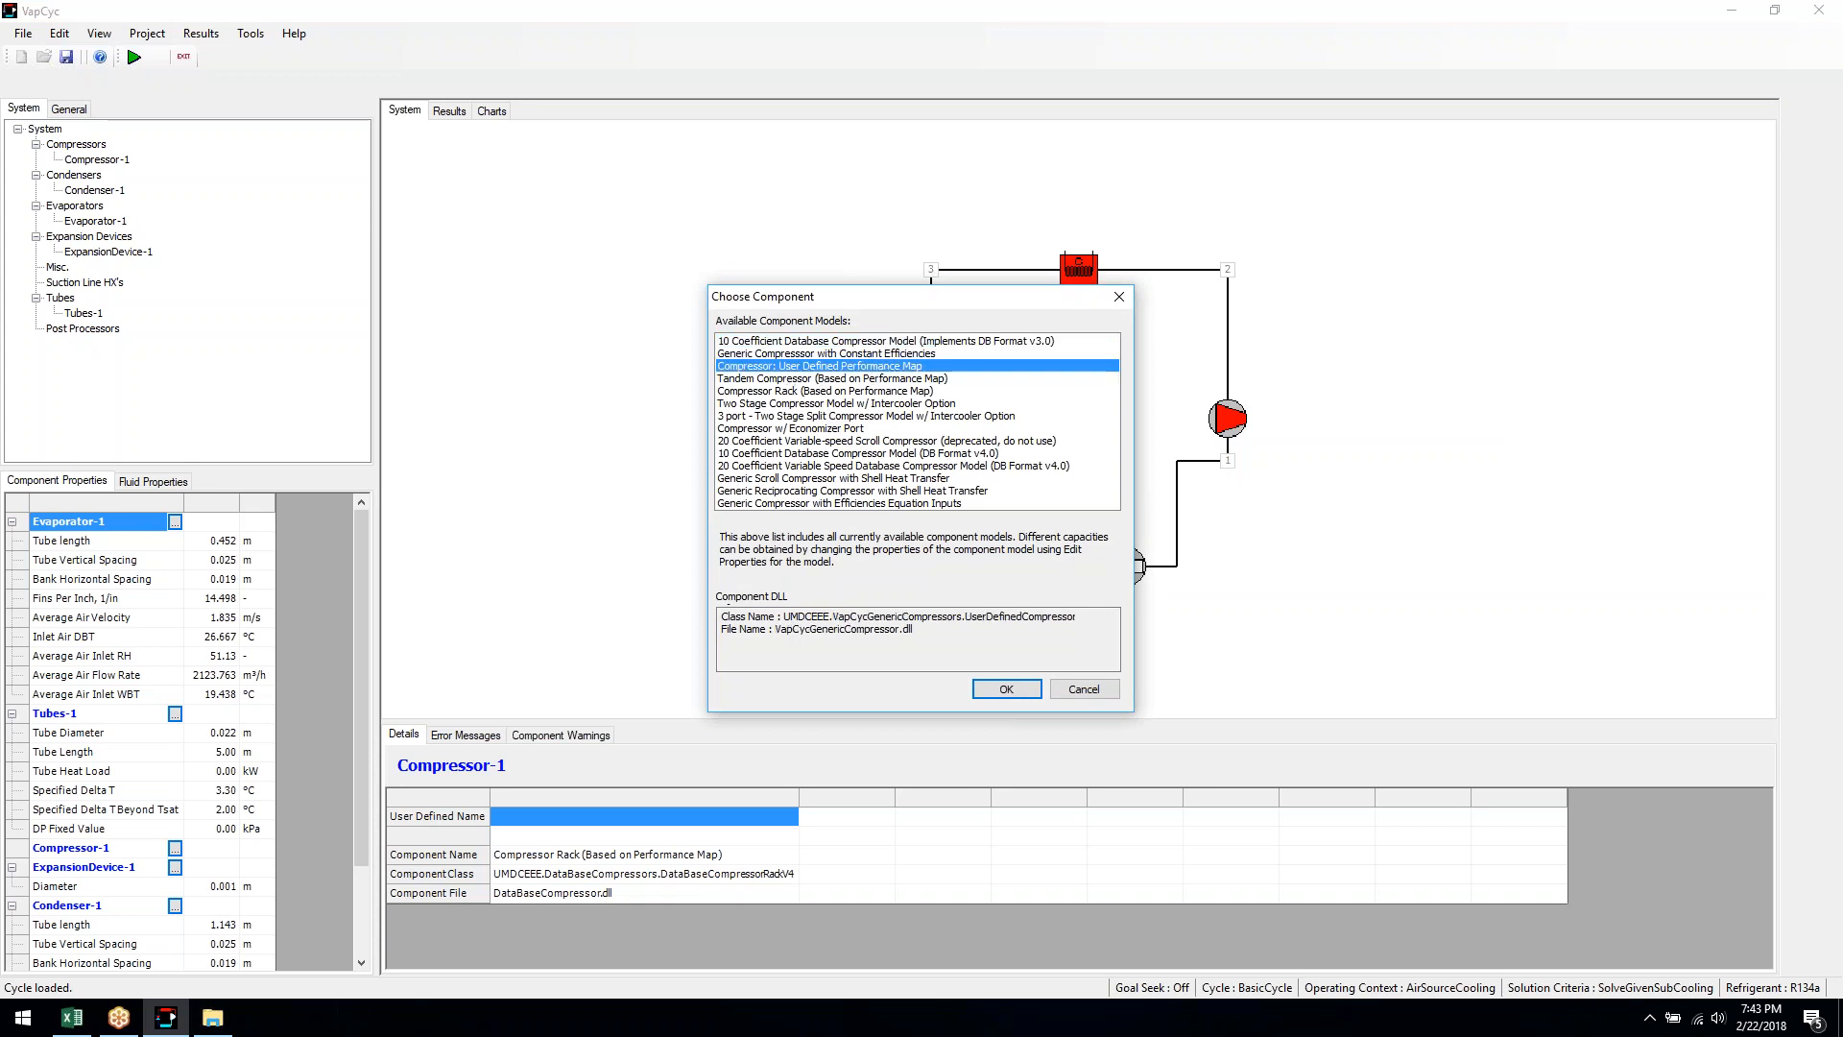
click(1006, 688)
drag(928, 293, 955, 235)
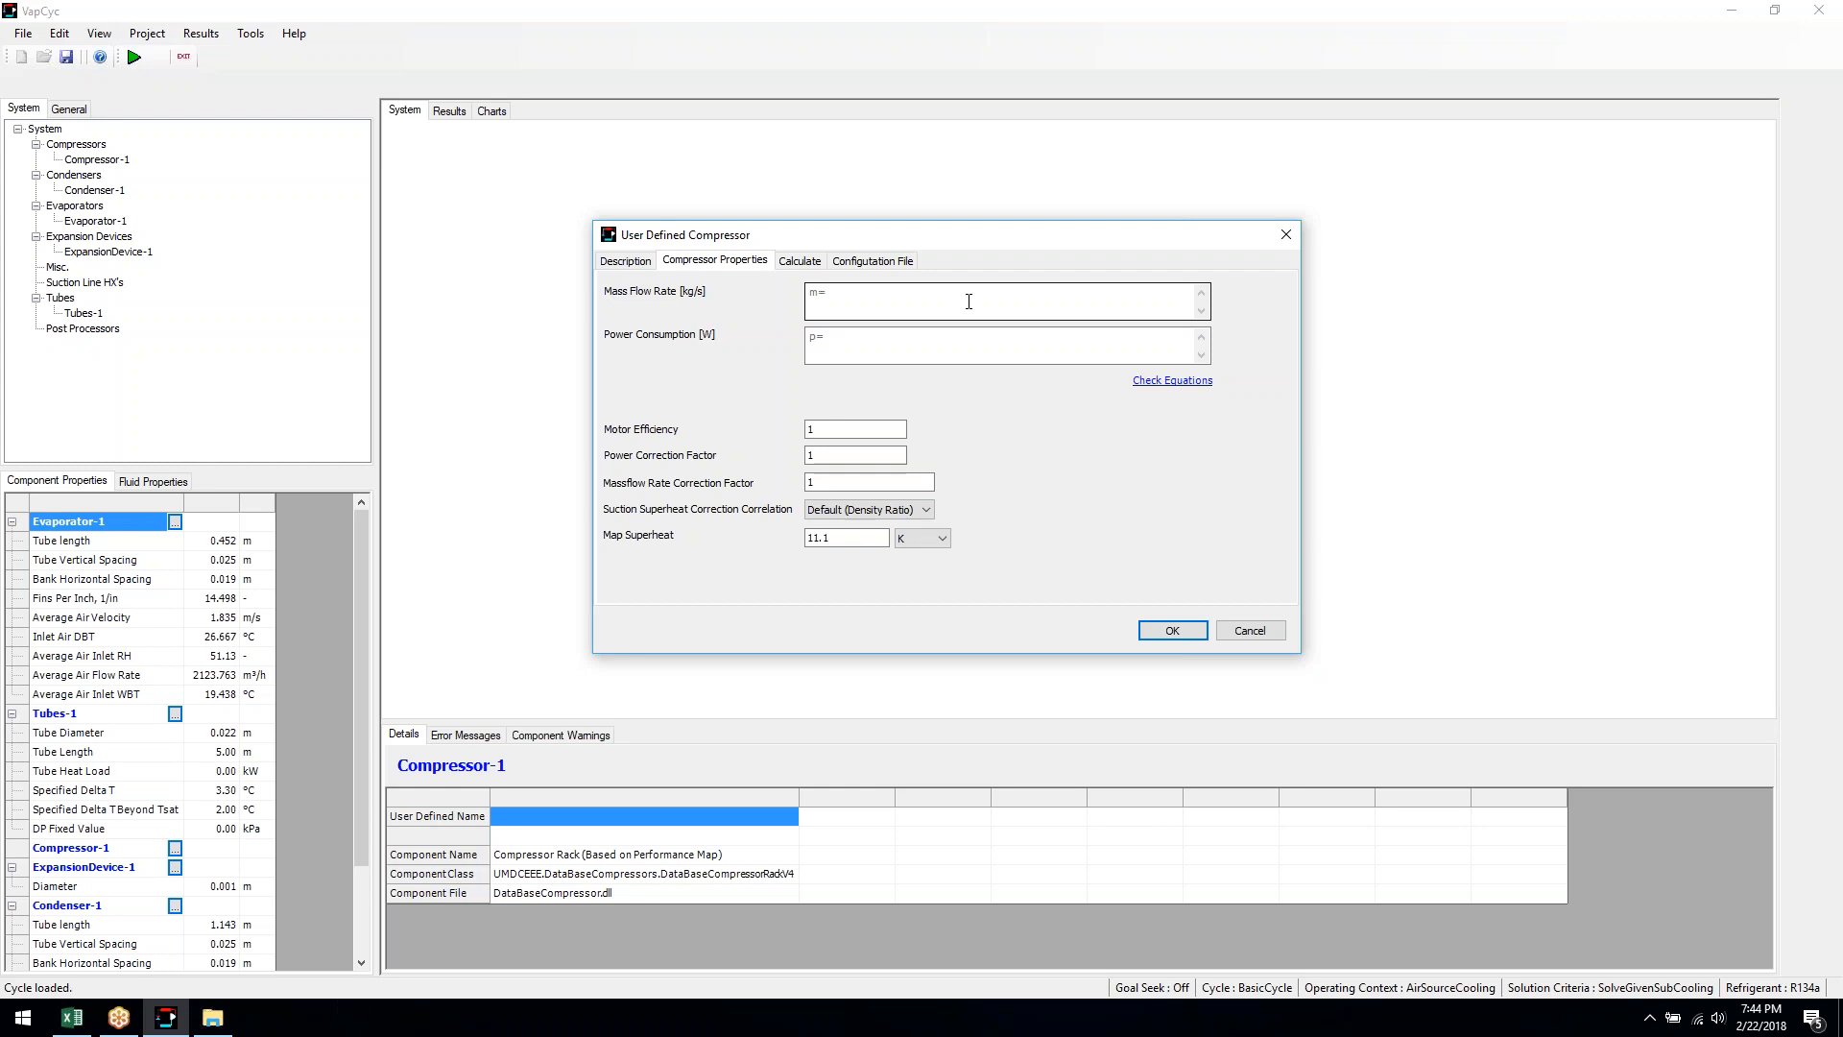
Step: Review the equation symbols, enter TeC + TcC as both the mass flow rate and power consumption equations, and check them
click(625, 262)
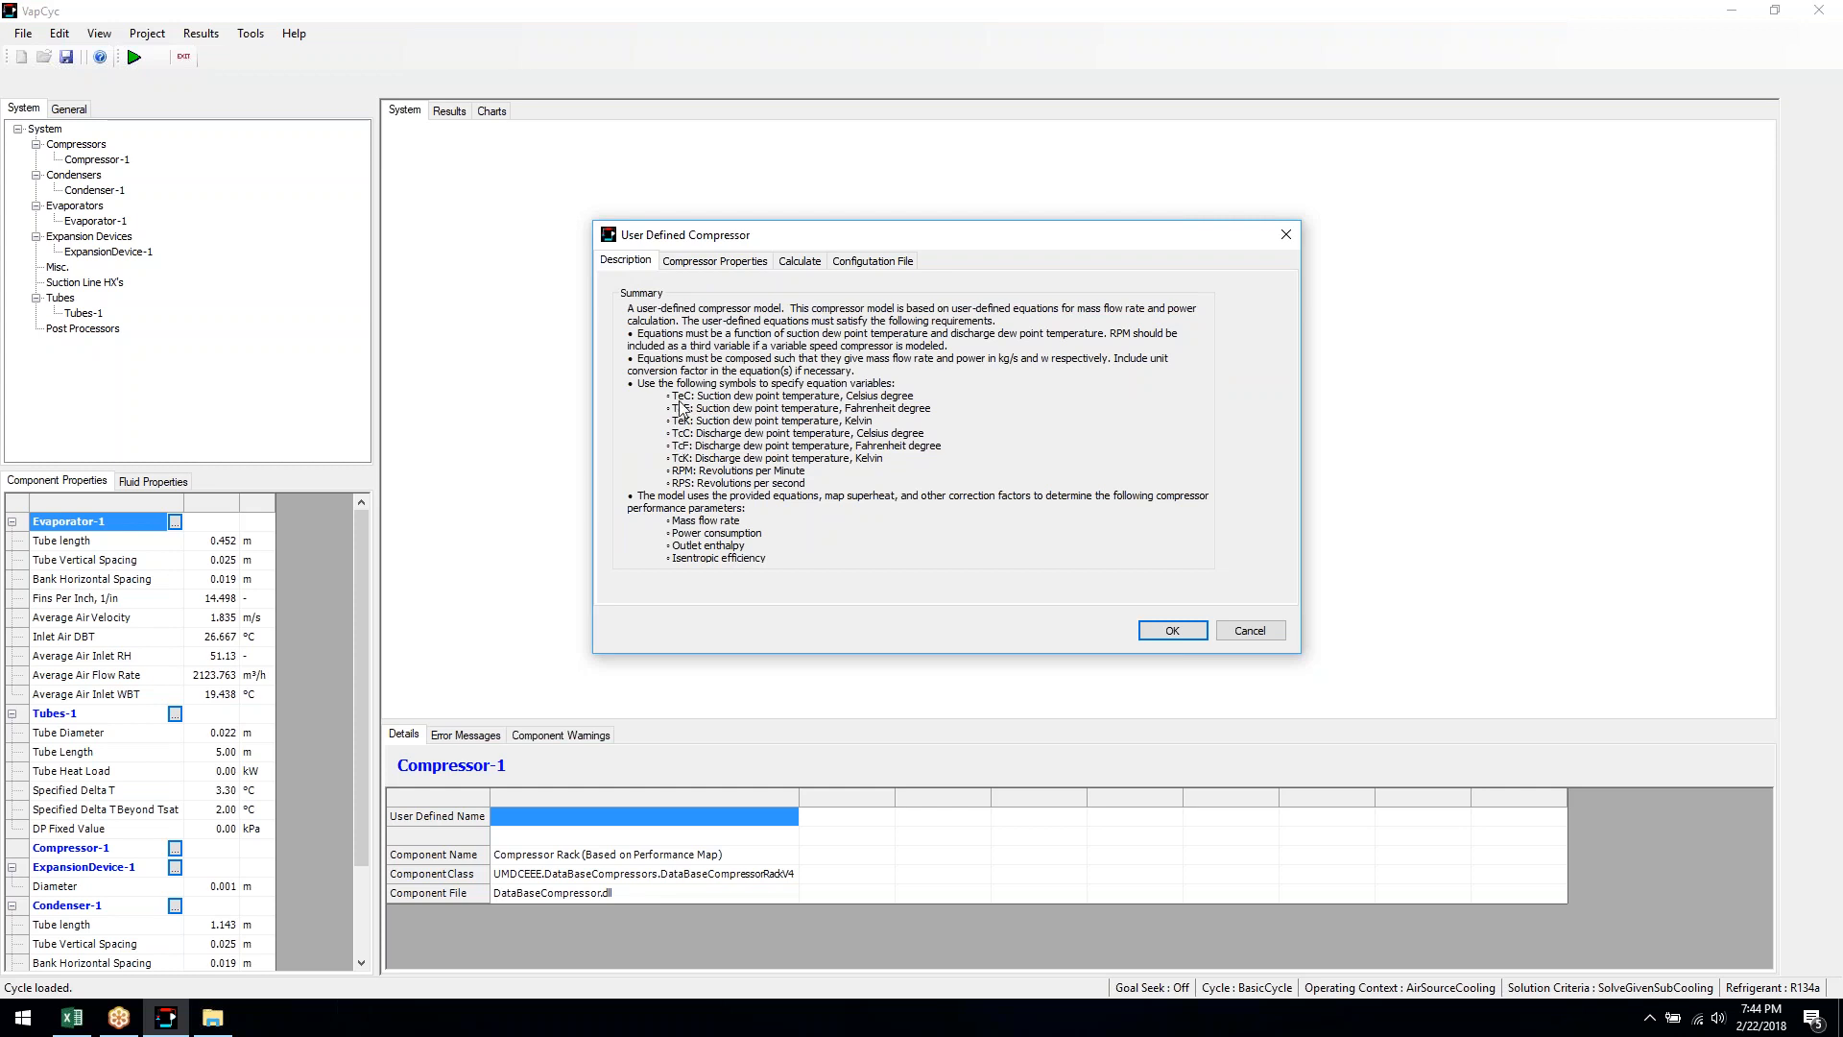
click(716, 262)
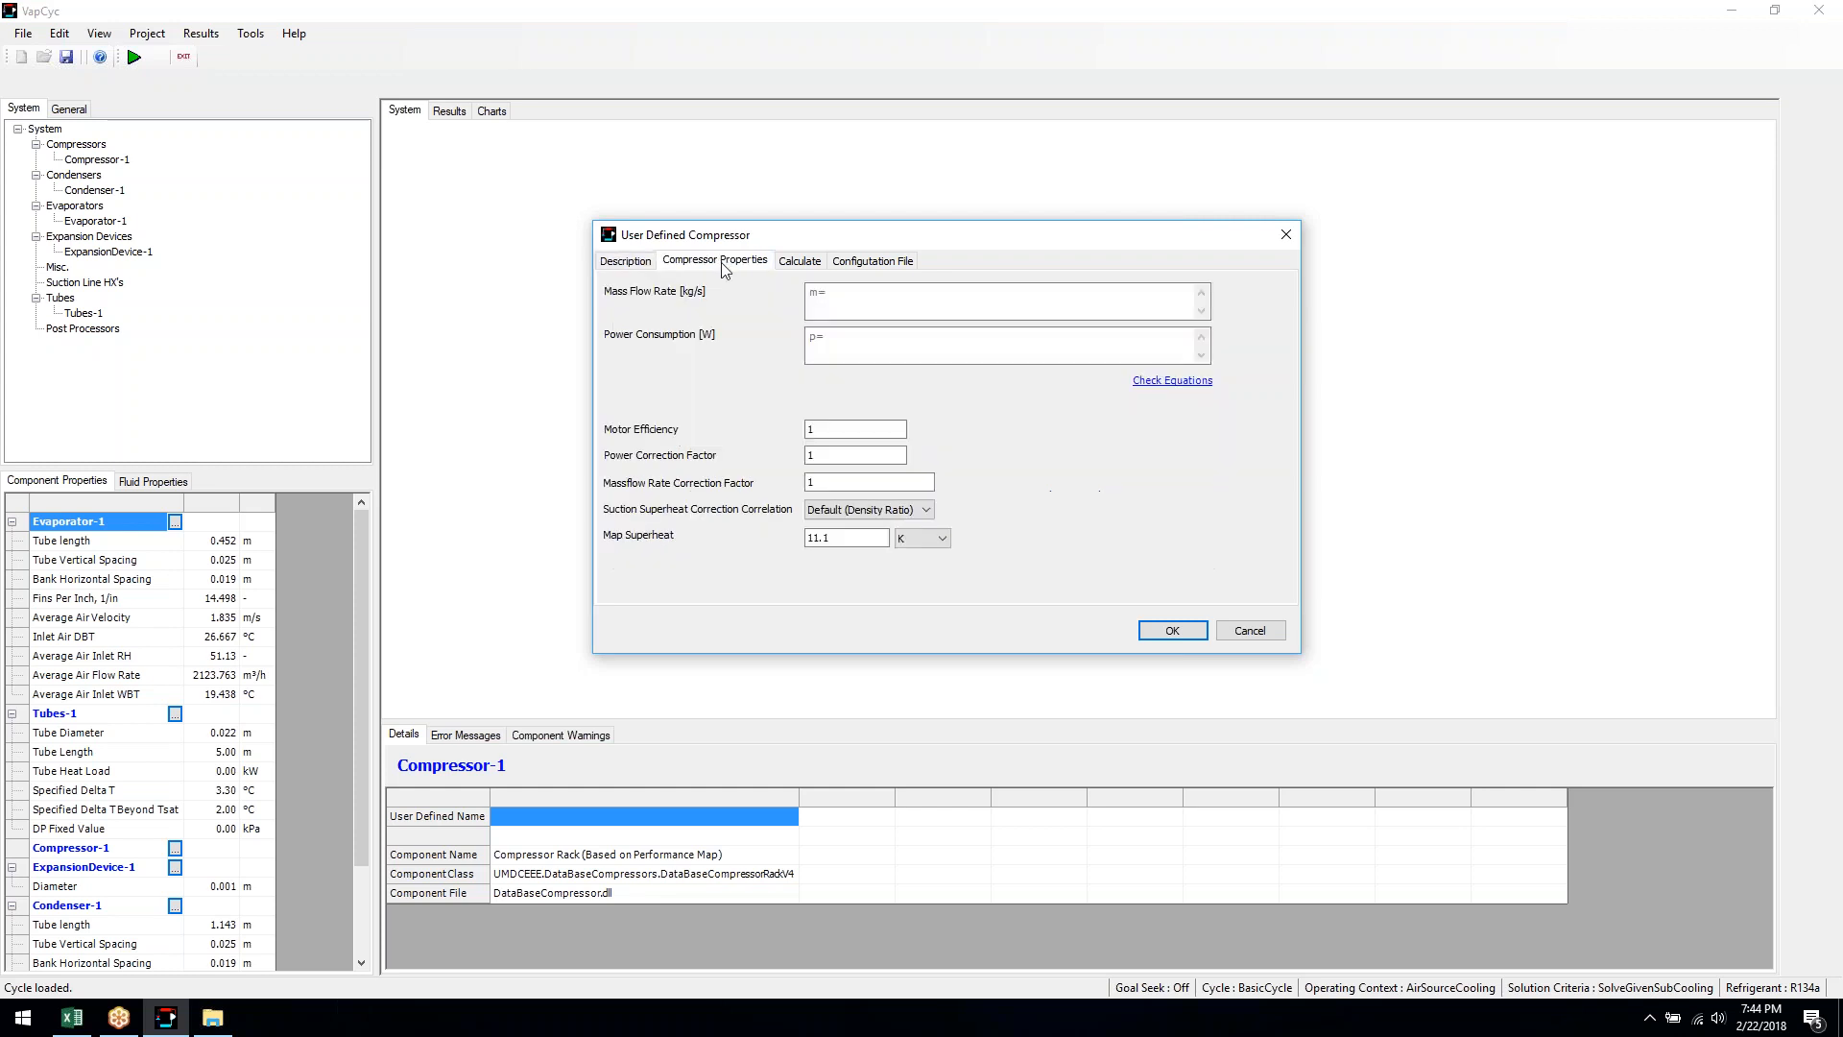
click(848, 305)
text(TeC)
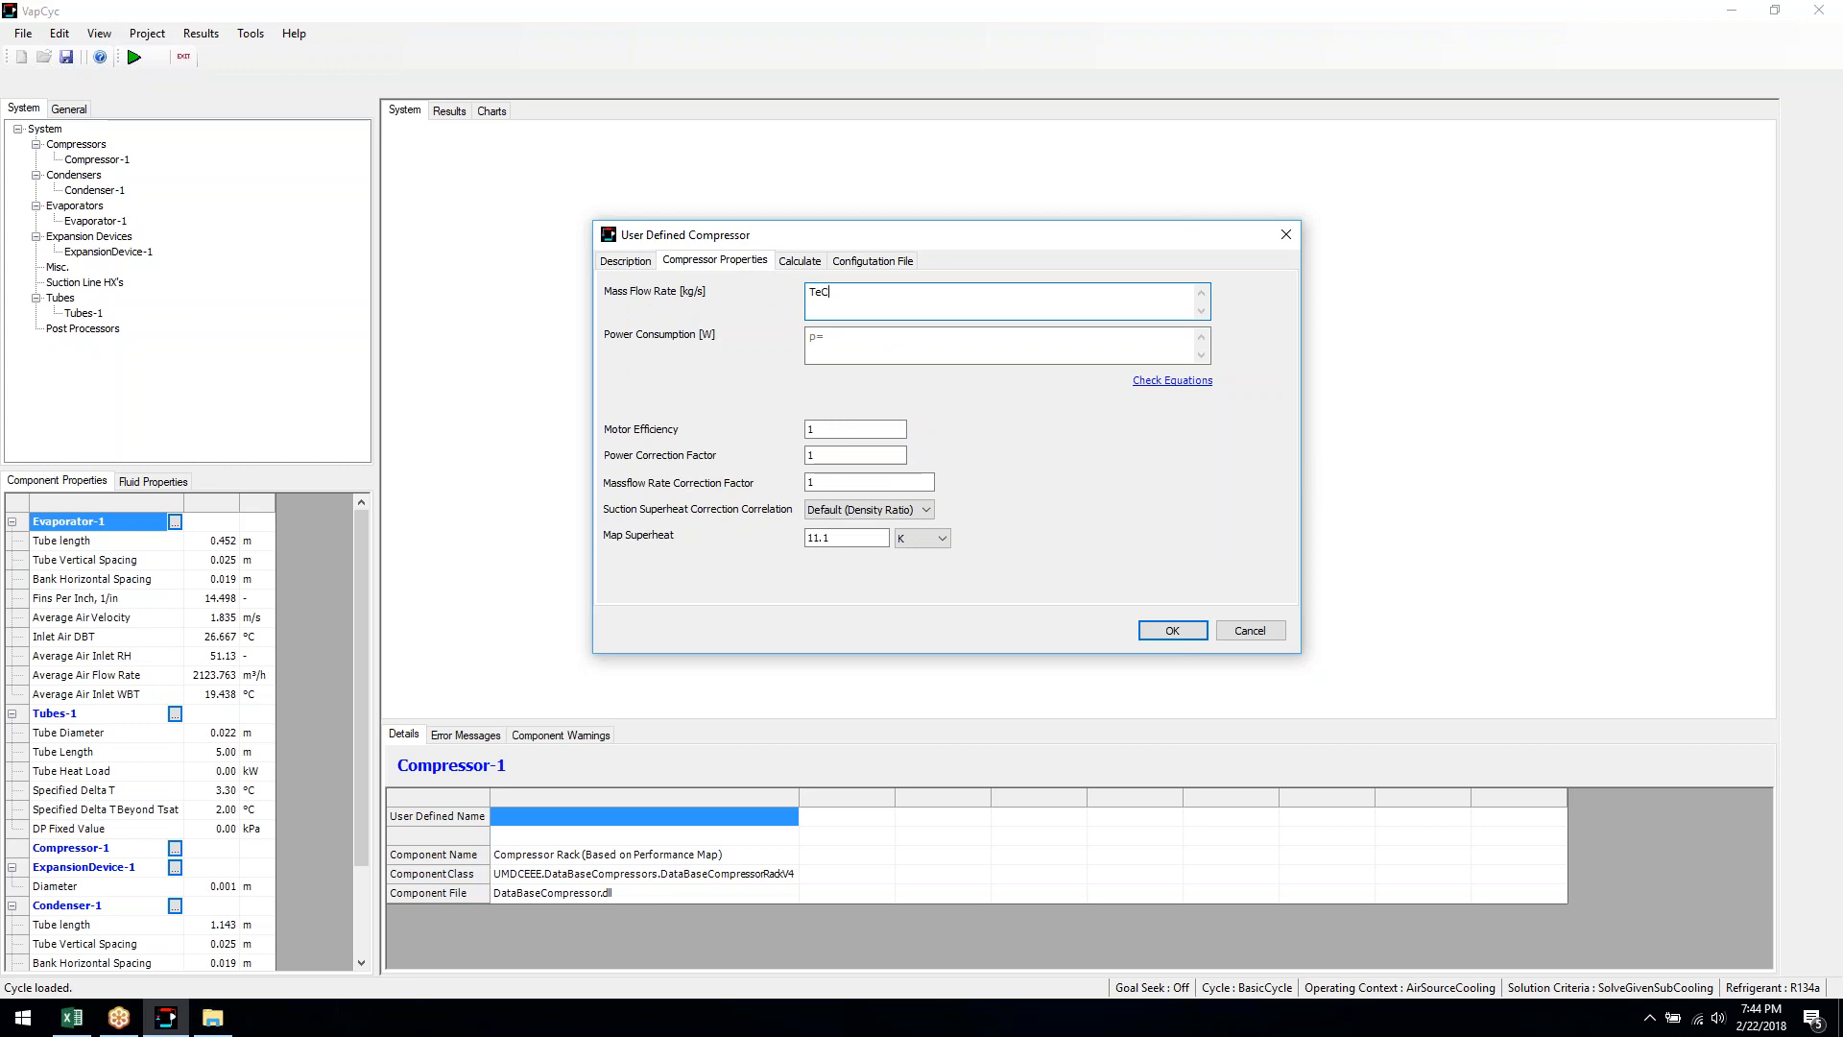
text( + TcC)
click(925, 355)
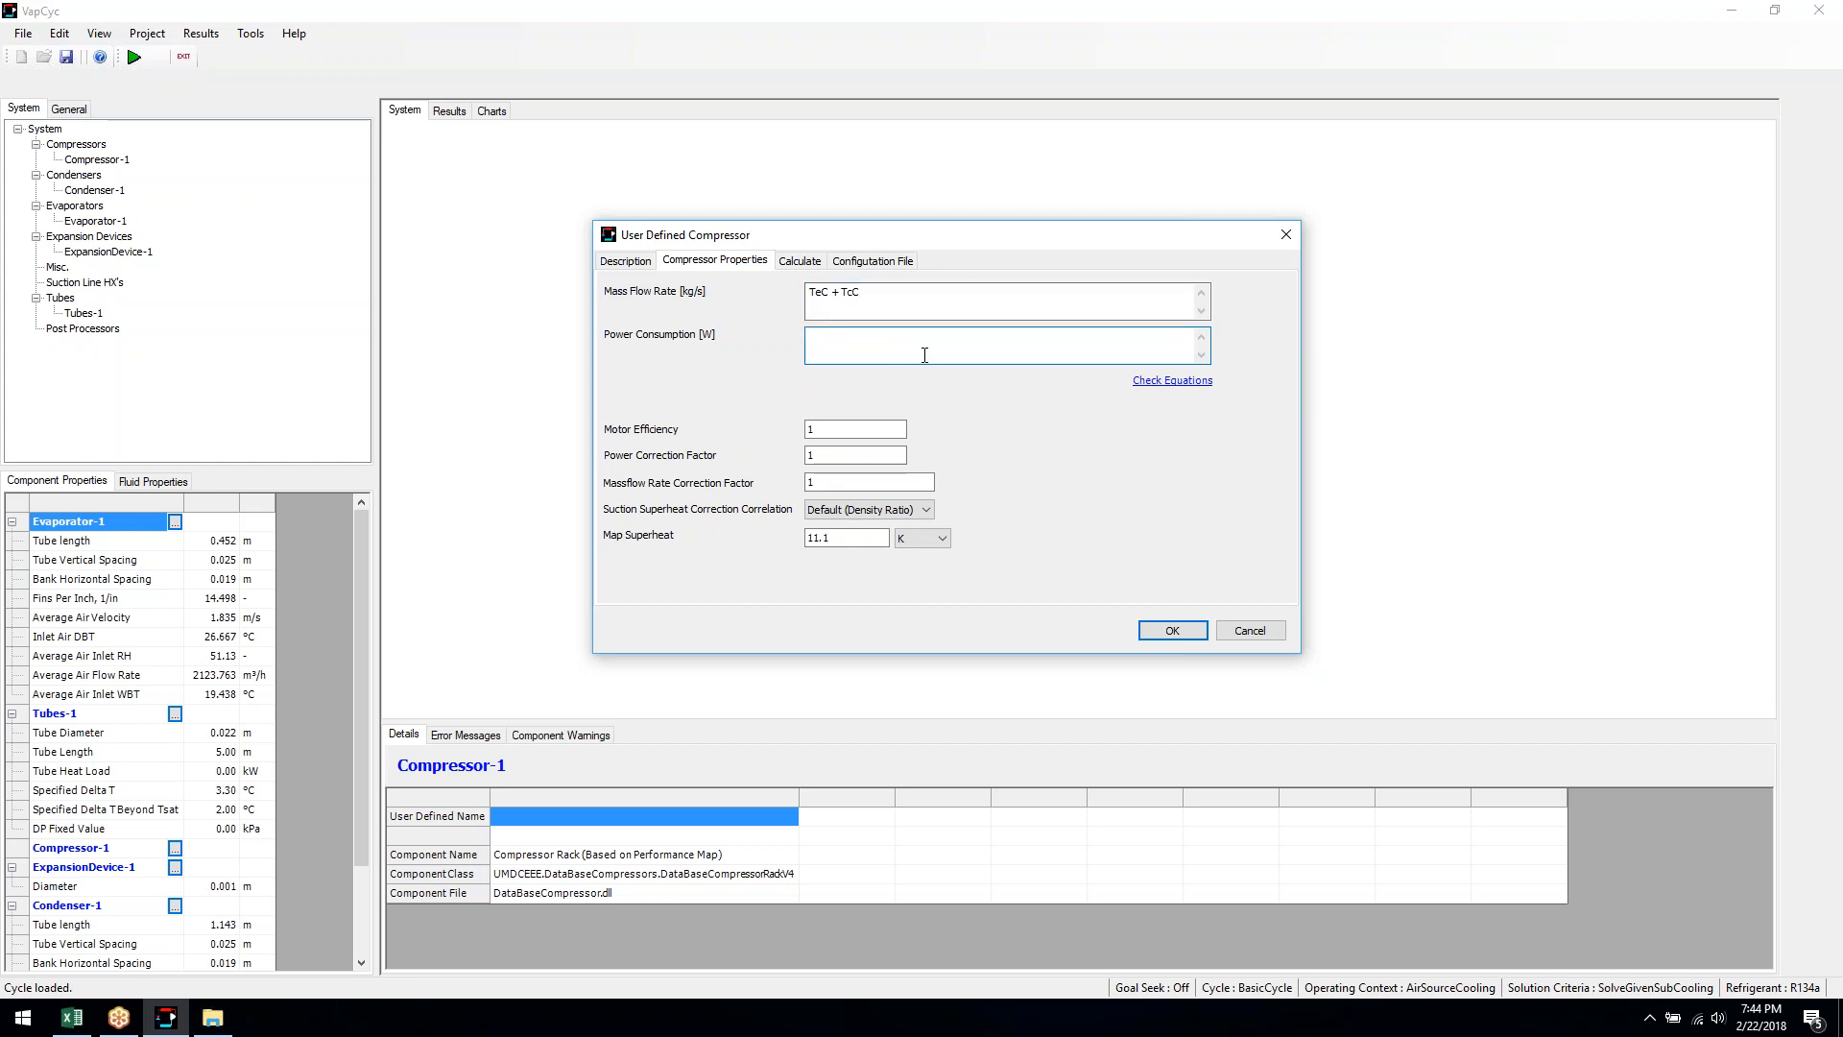
text(TeC)
text(TcC)
click(1171, 381)
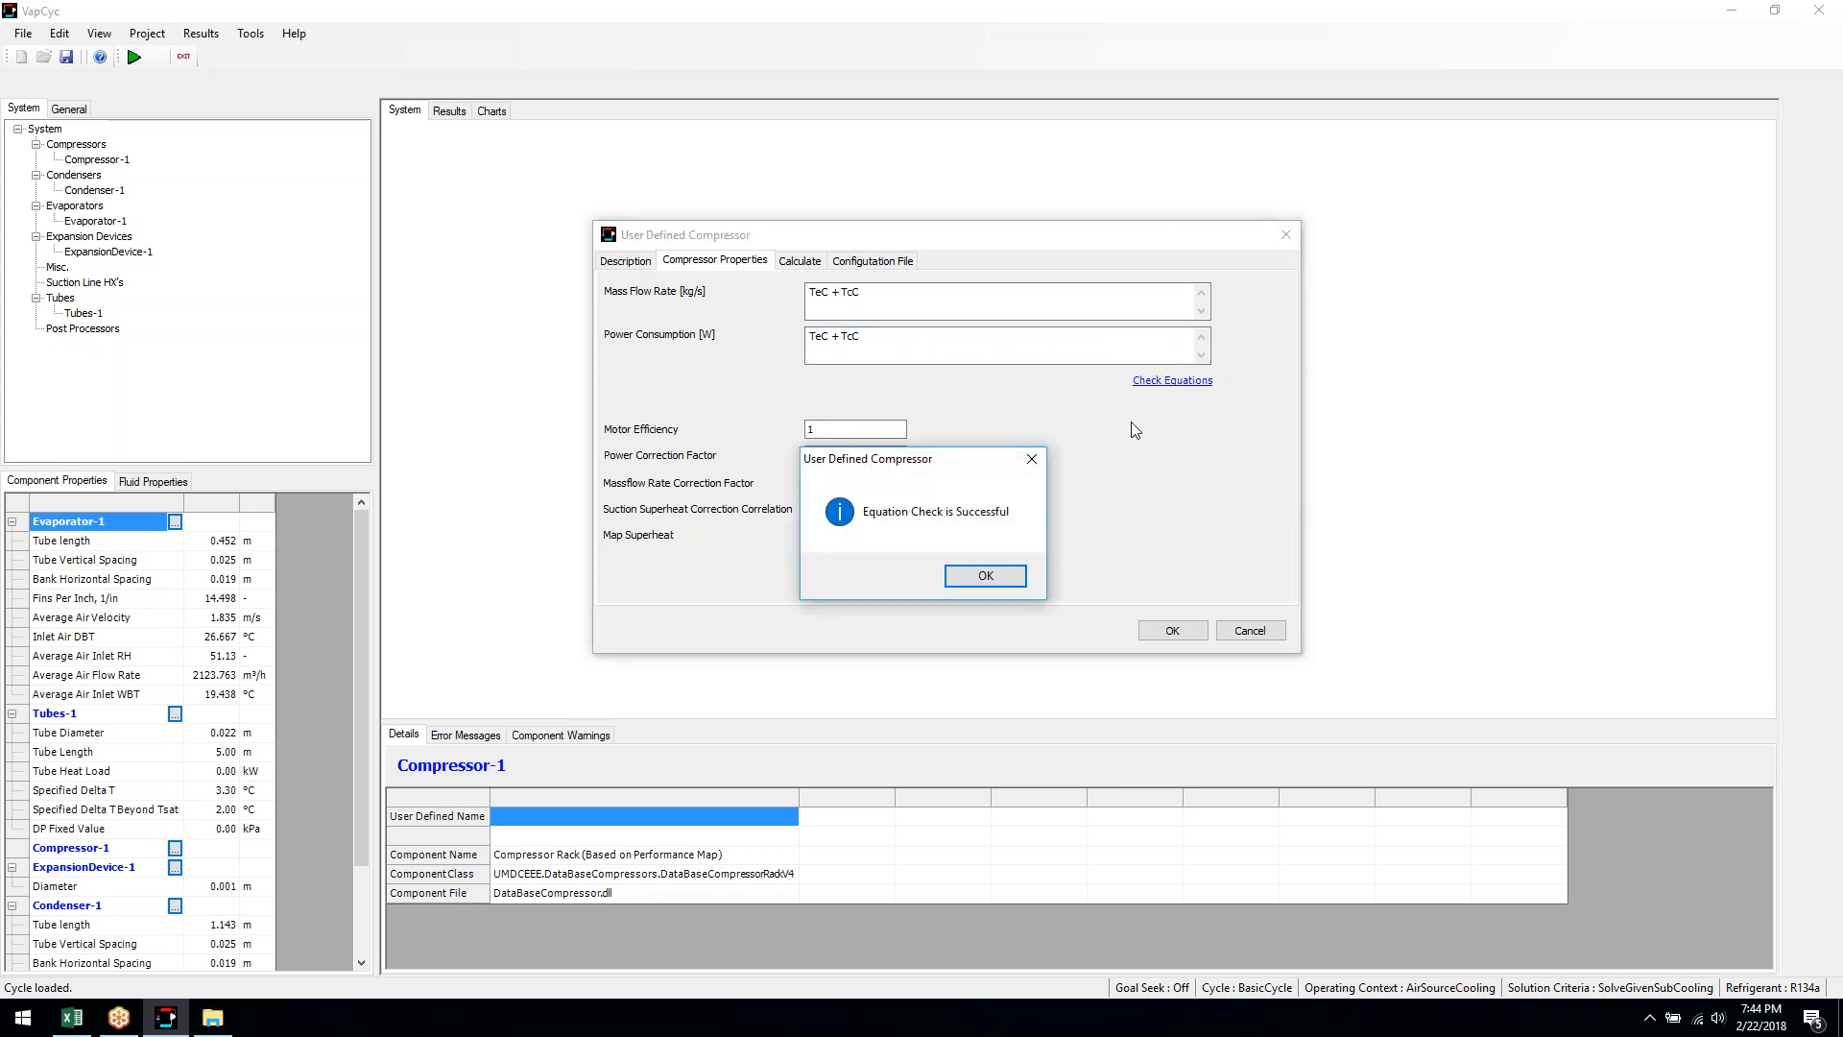
click(986, 579)
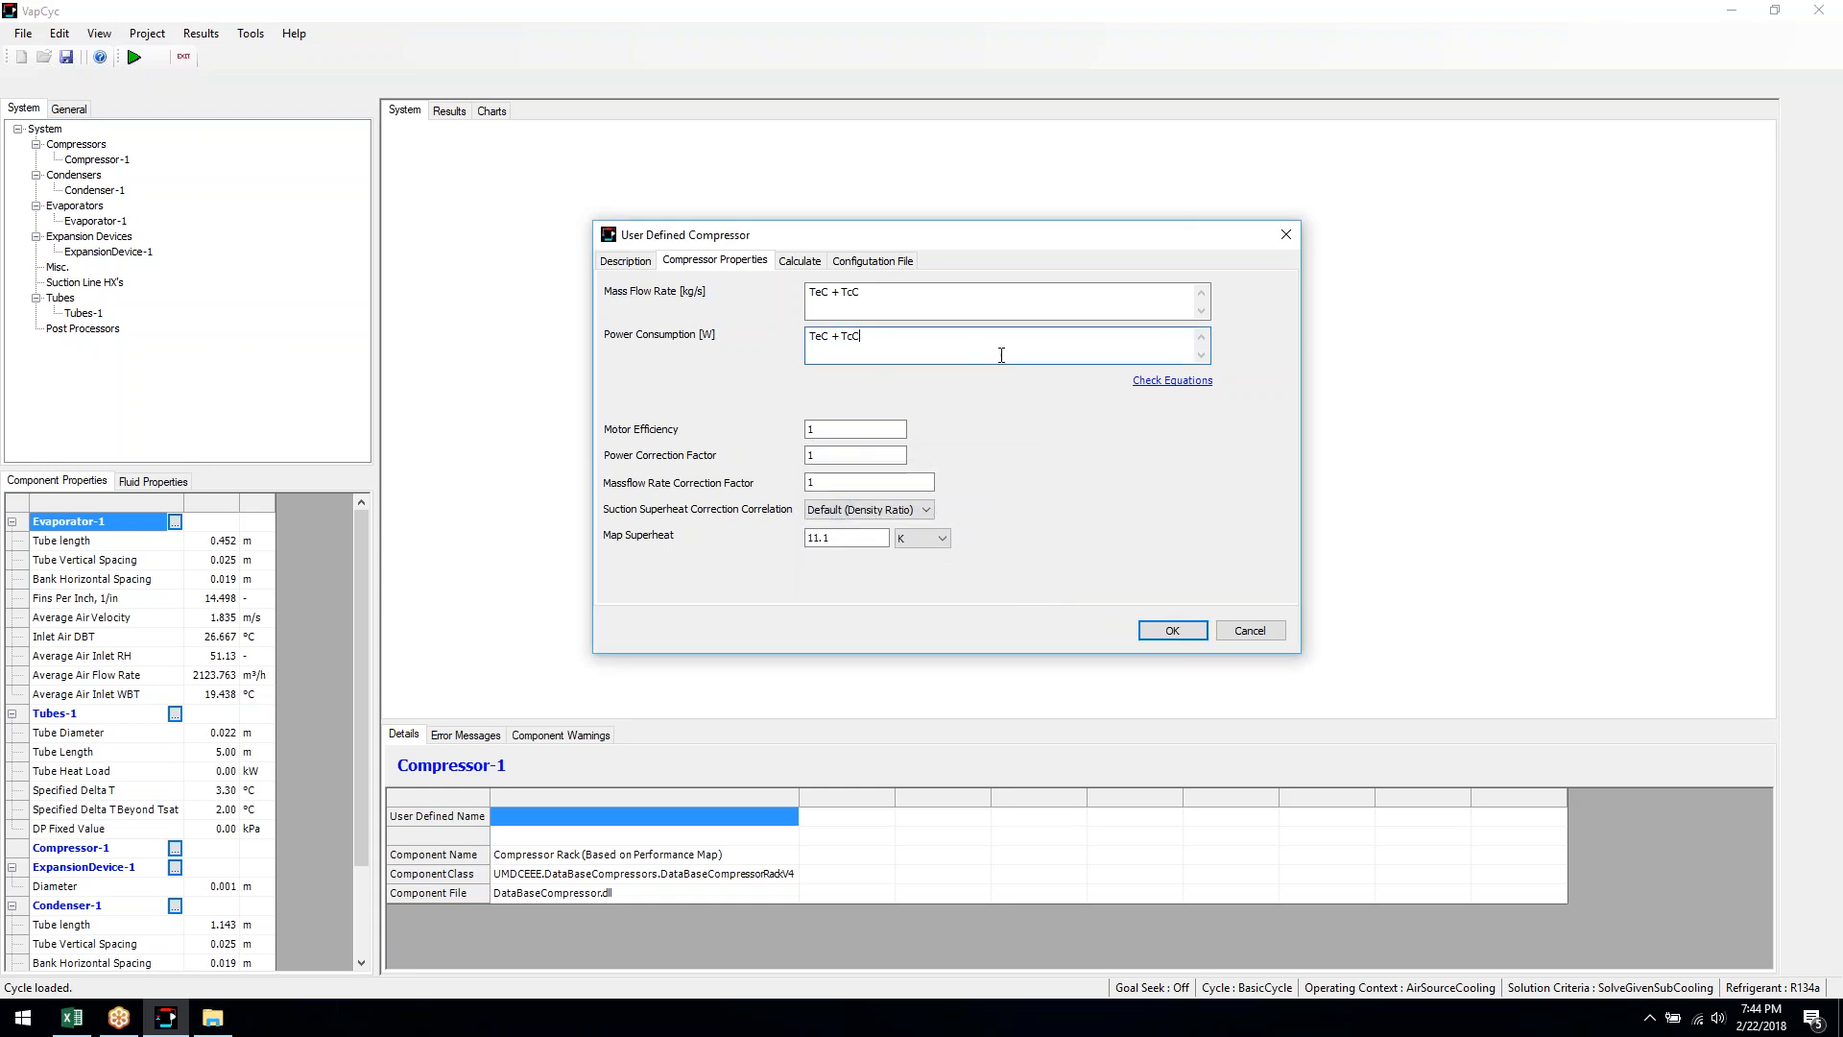
Step: Check the equations with the power consumption equation shortened to TeC, and clear both equations
key(BackSpace)
click(1168, 384)
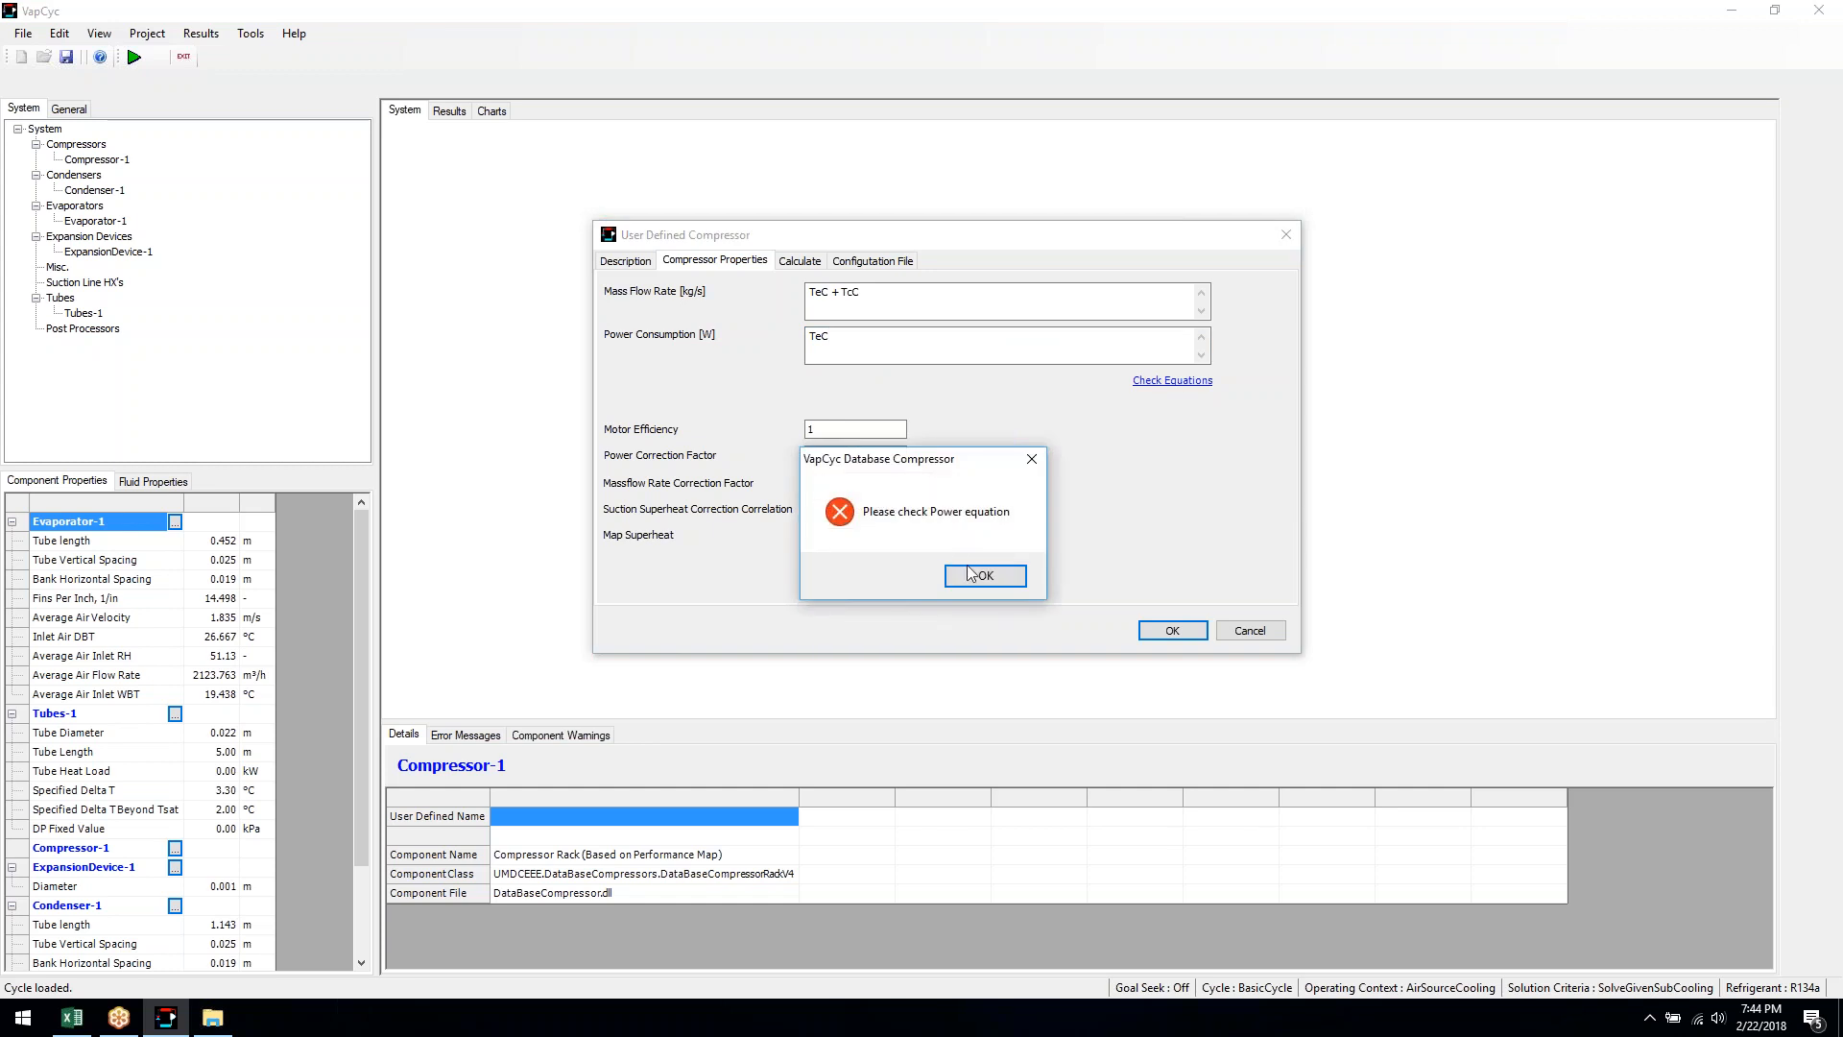
click(972, 575)
key(BackSpace)
drag(861, 291, 809, 292)
key(BackSpace)
click(859, 343)
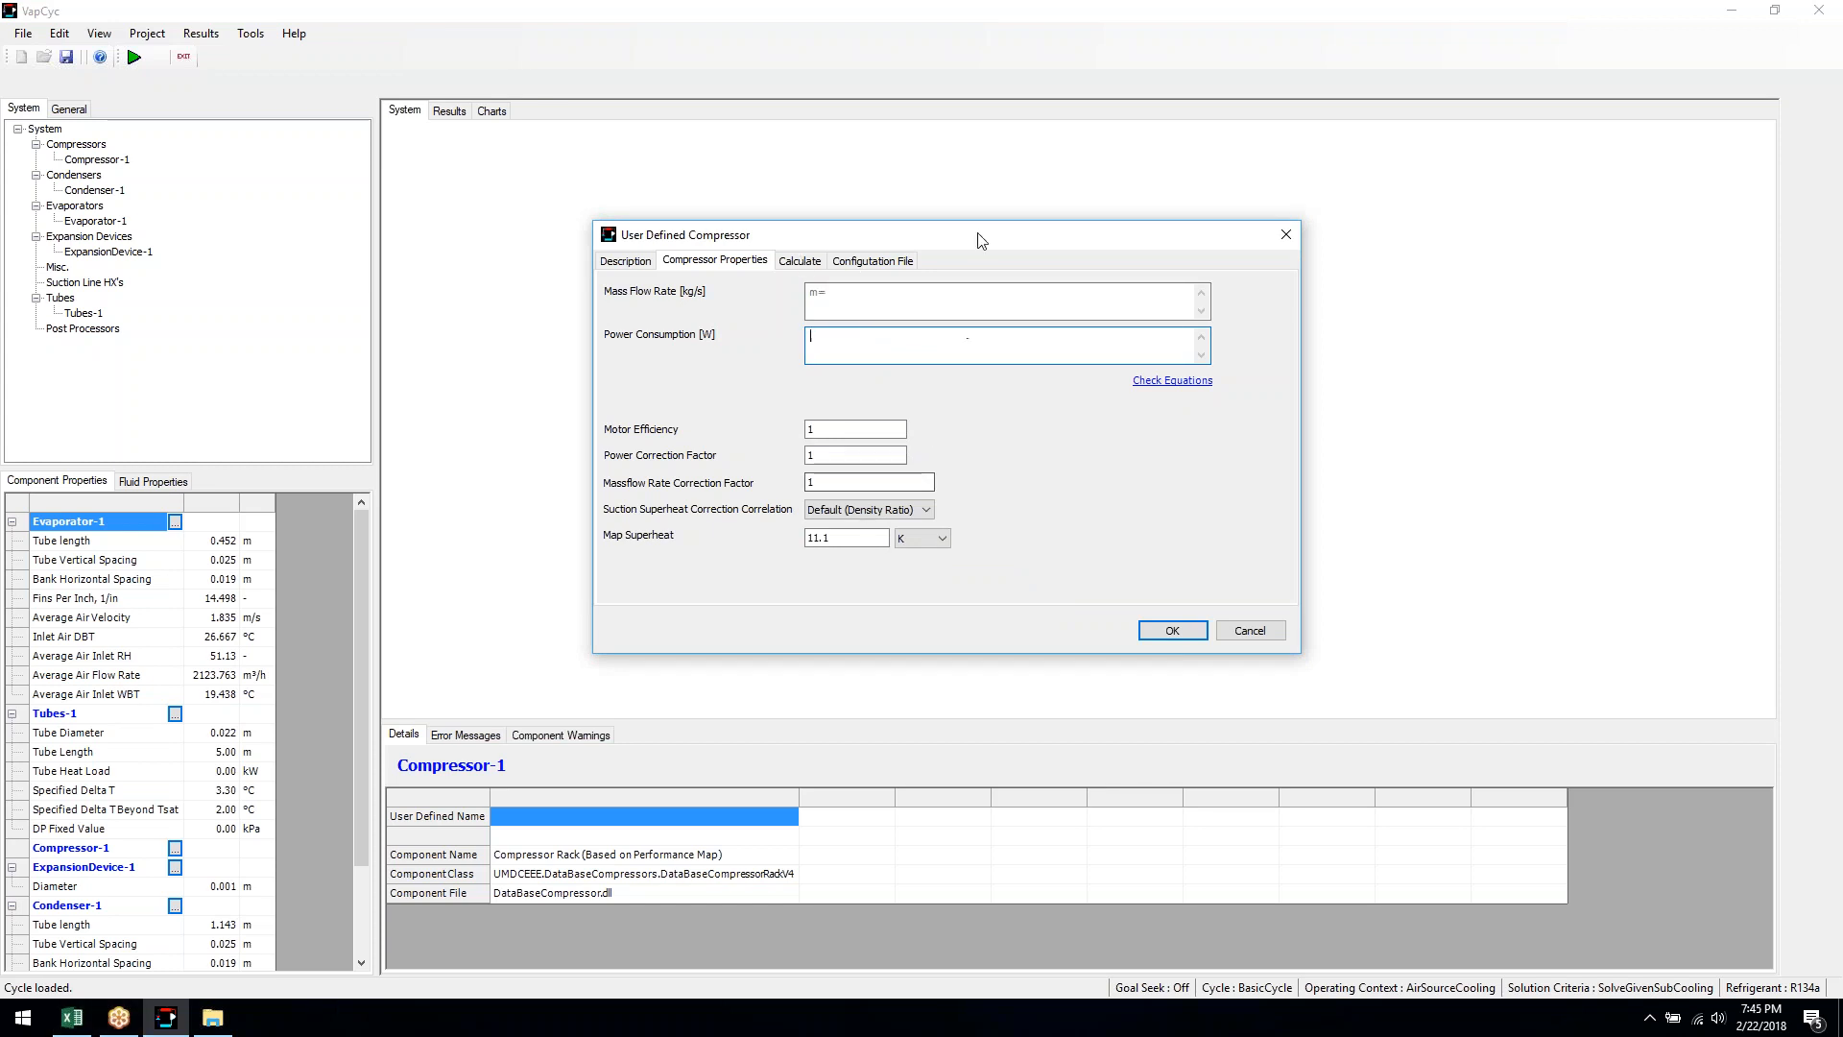
Step: Switch to Excel and copy the mdot equation from B1 of the equations sheet in coefficients.xlsx into the compressor's mass flow rate equation
drag(978, 234, 1122, 259)
click(72, 1018)
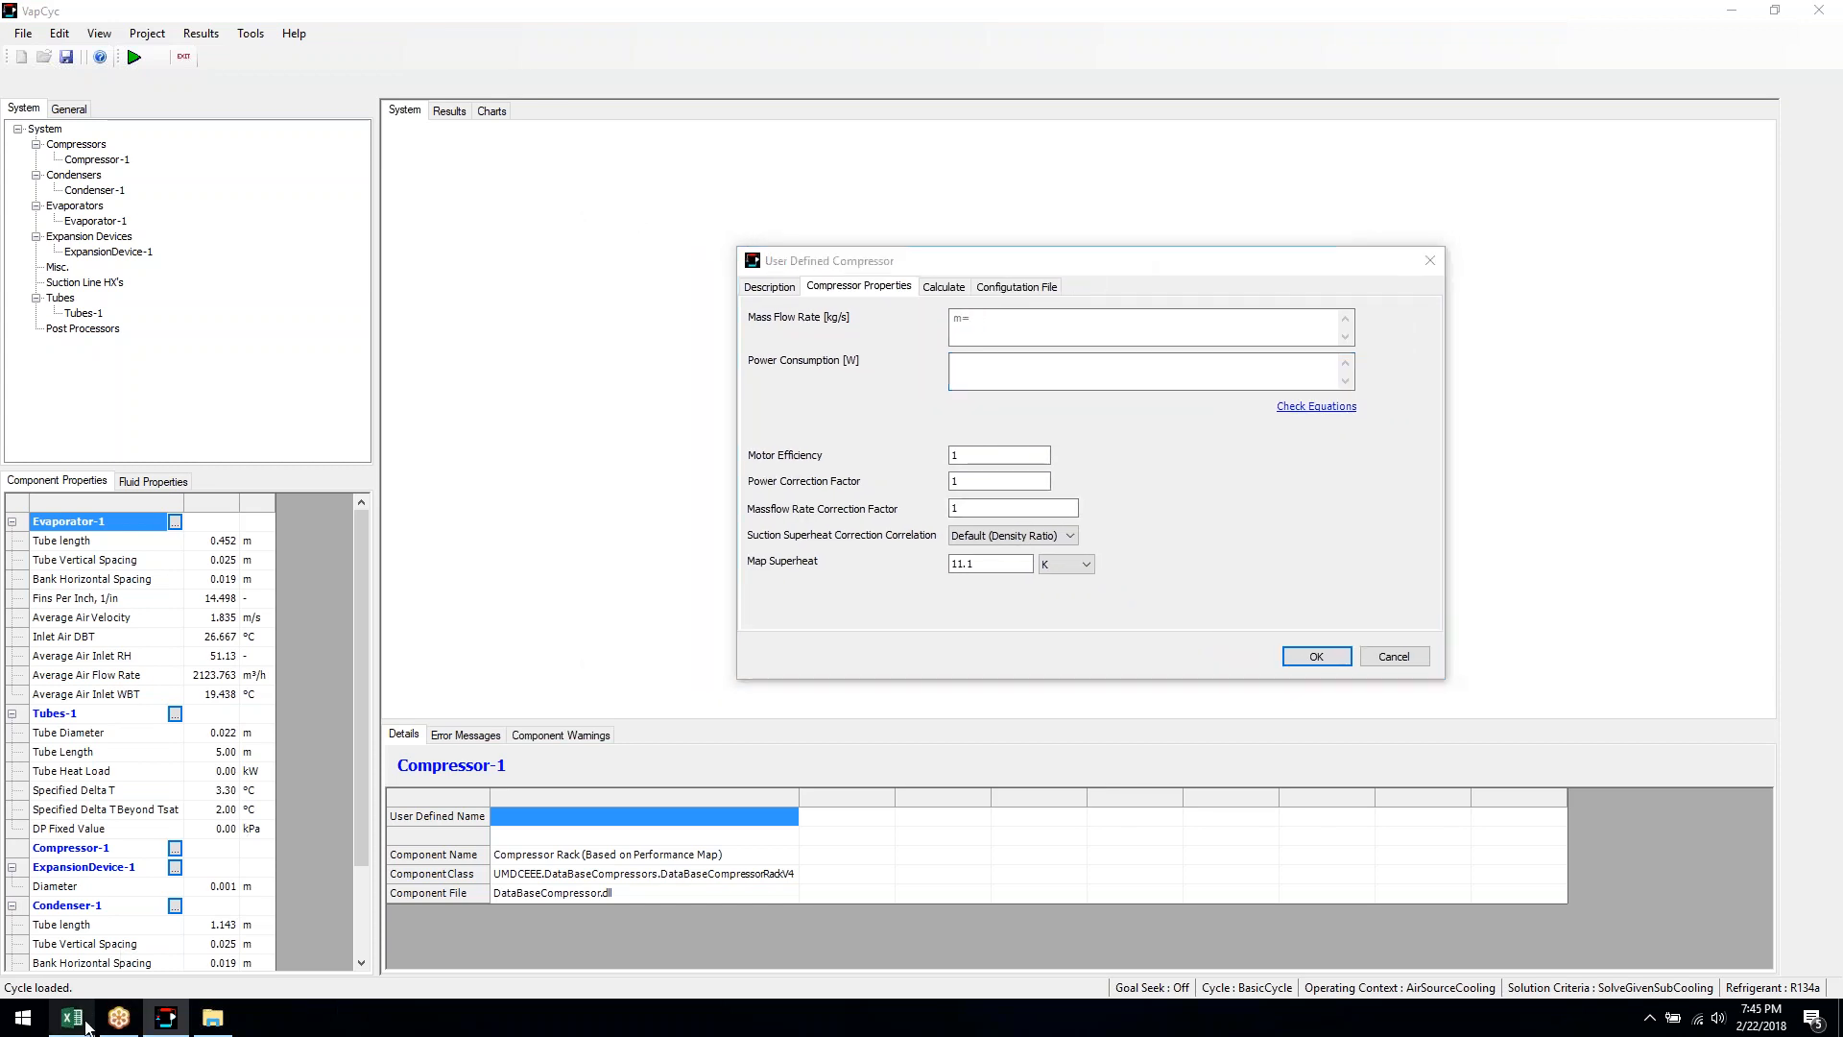
click(507, 581)
click(468, 812)
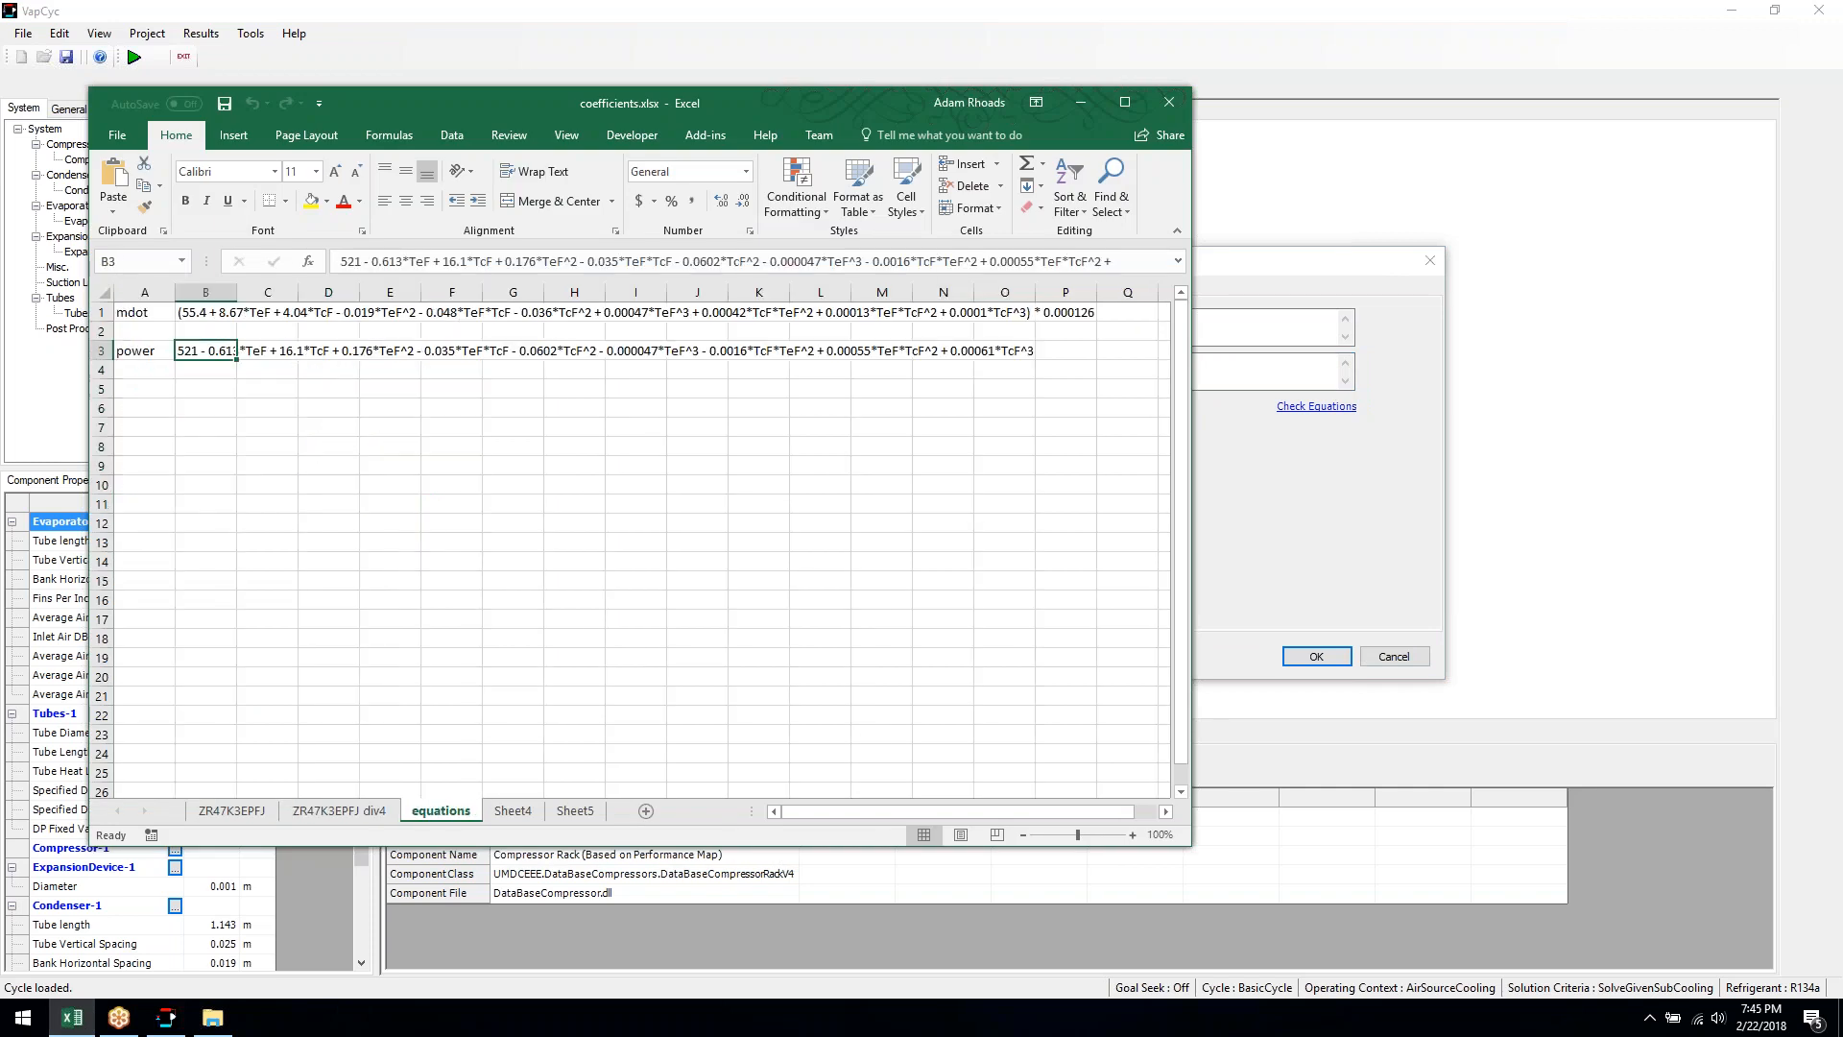
drag(729, 102, 770, 124)
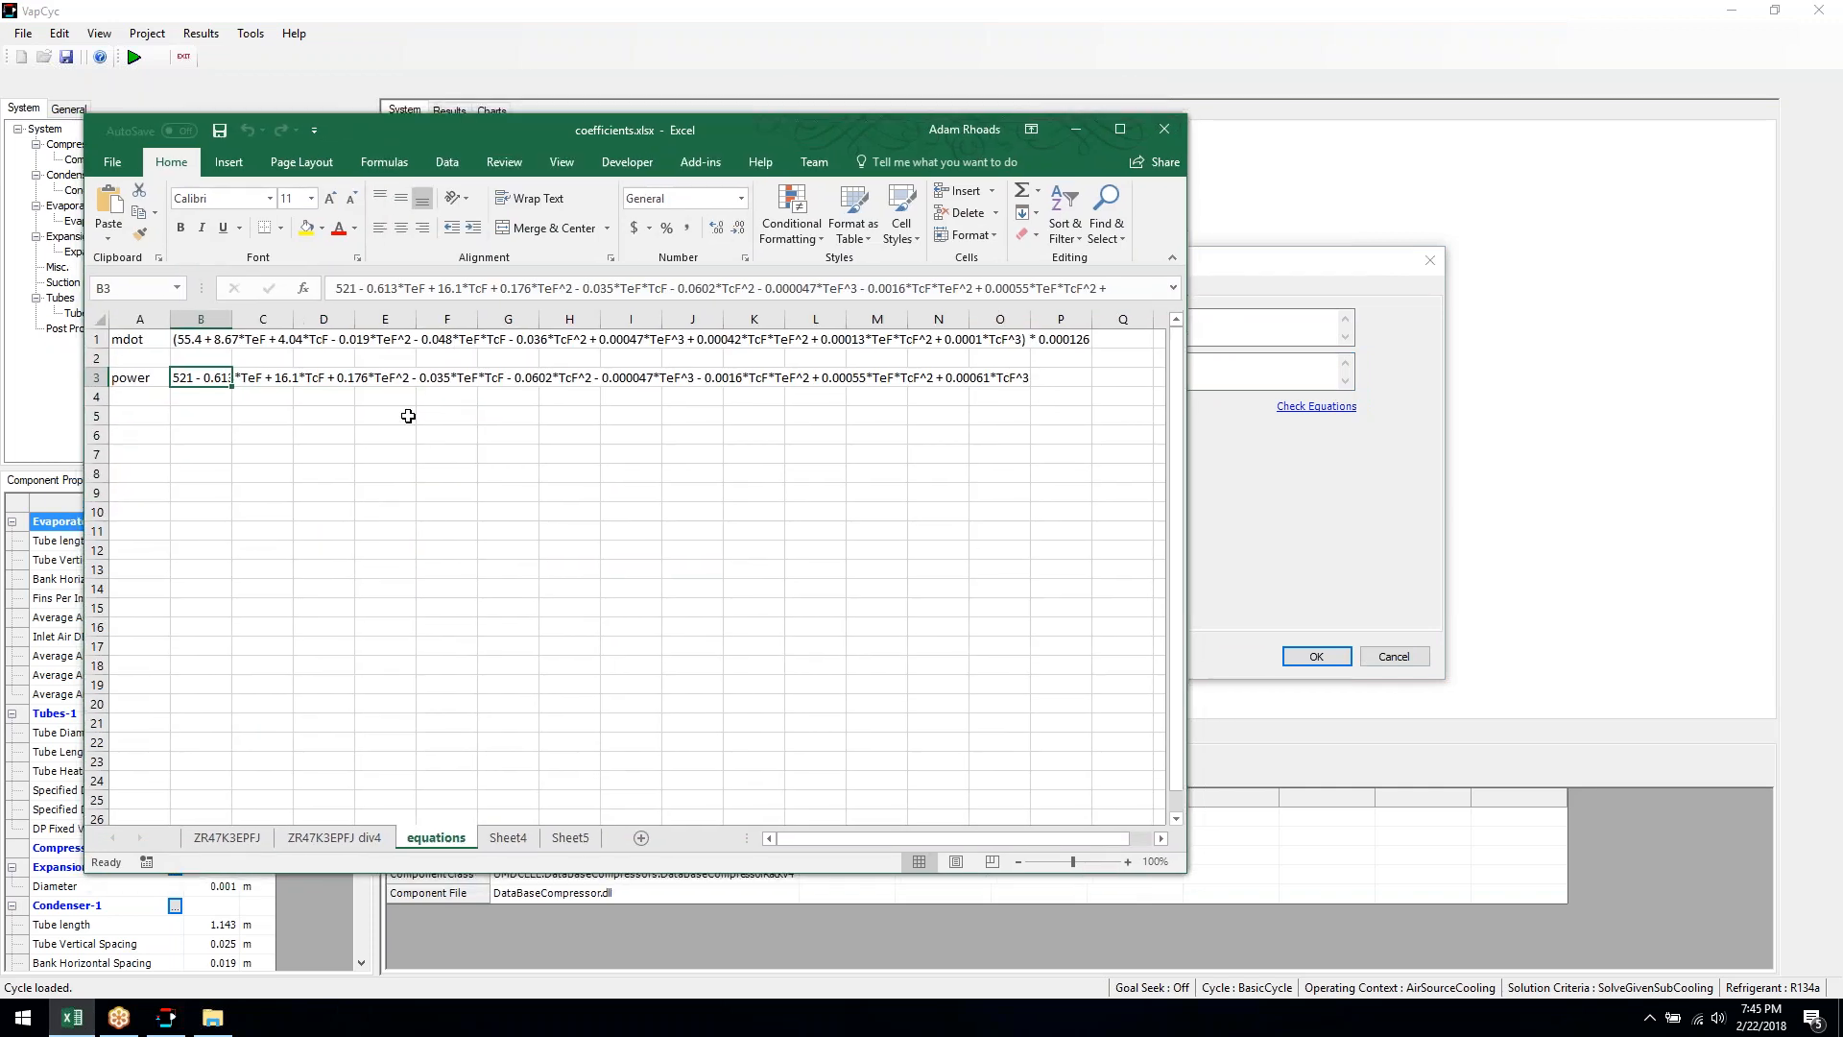
click(204, 336)
key(ctrl+c)
click(1077, 129)
click(993, 337)
key(ctrl+v)
key(ctrl+a)
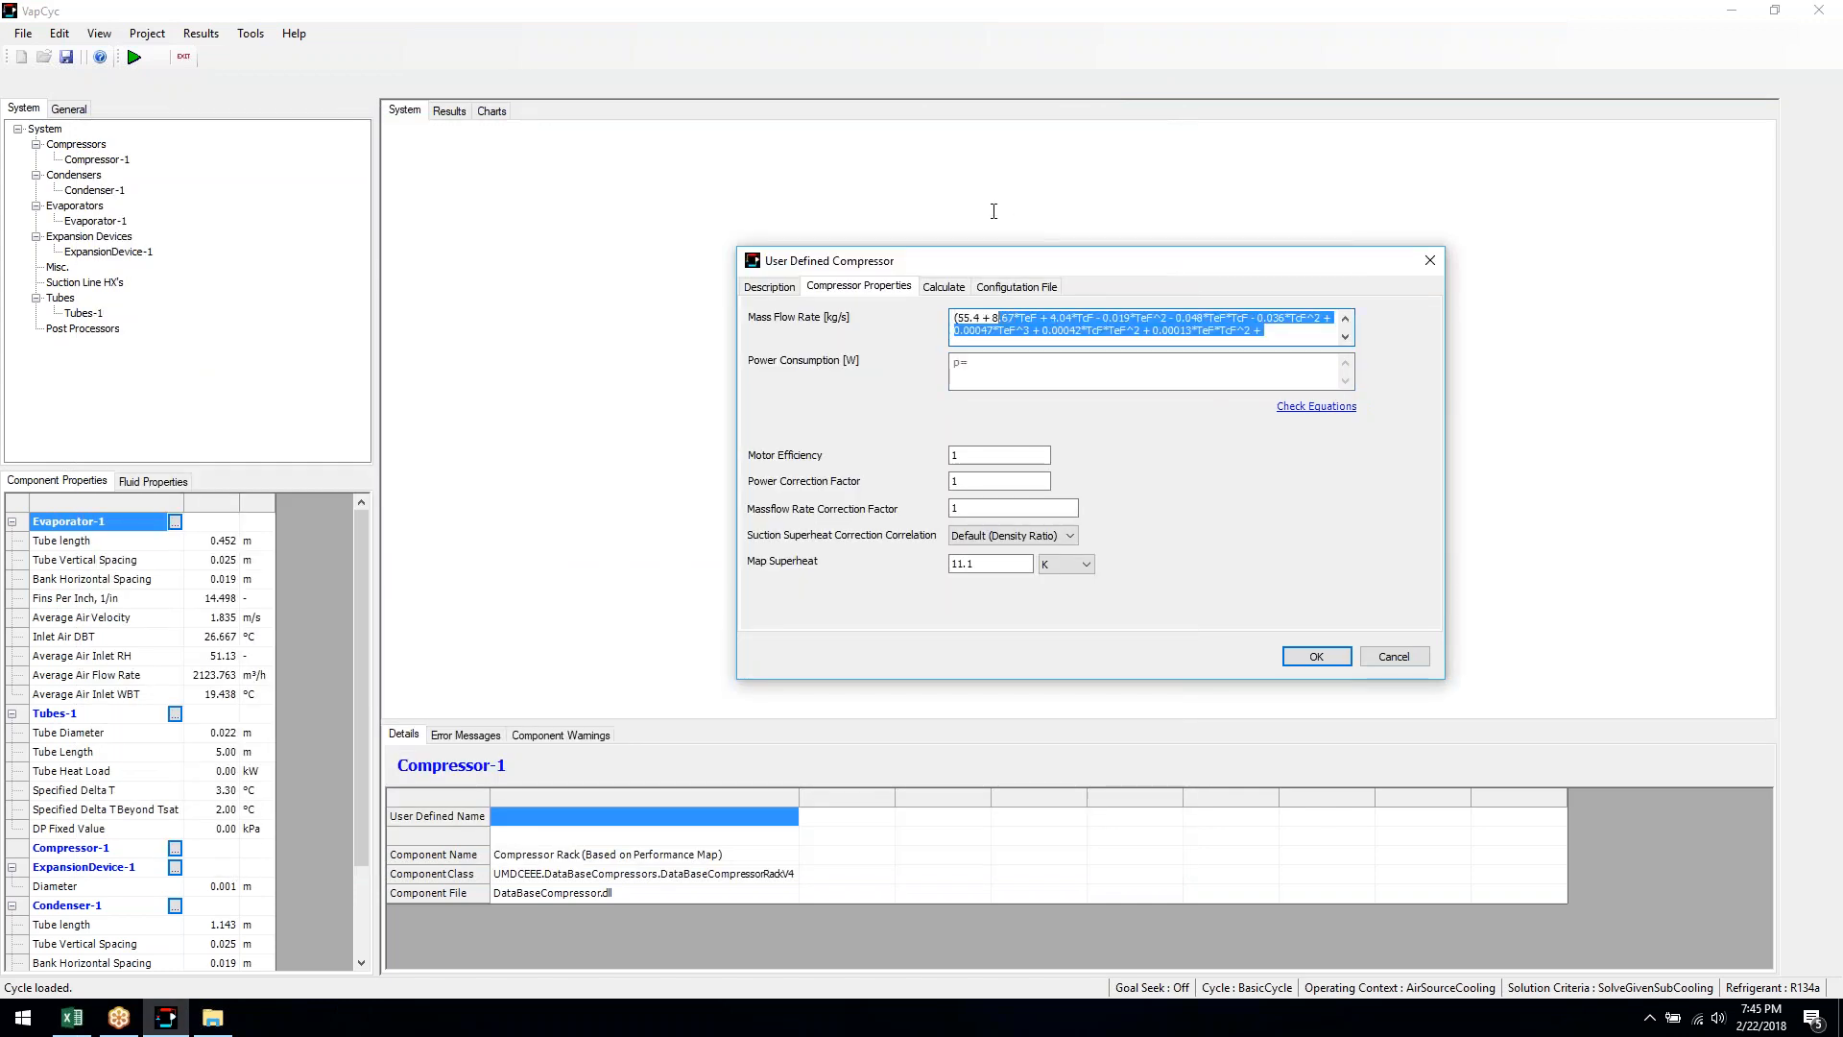
Step: Examine the pasted mass flow rate equation, from its TeF and TcF terms through to the unit conversion factor
click(1074, 318)
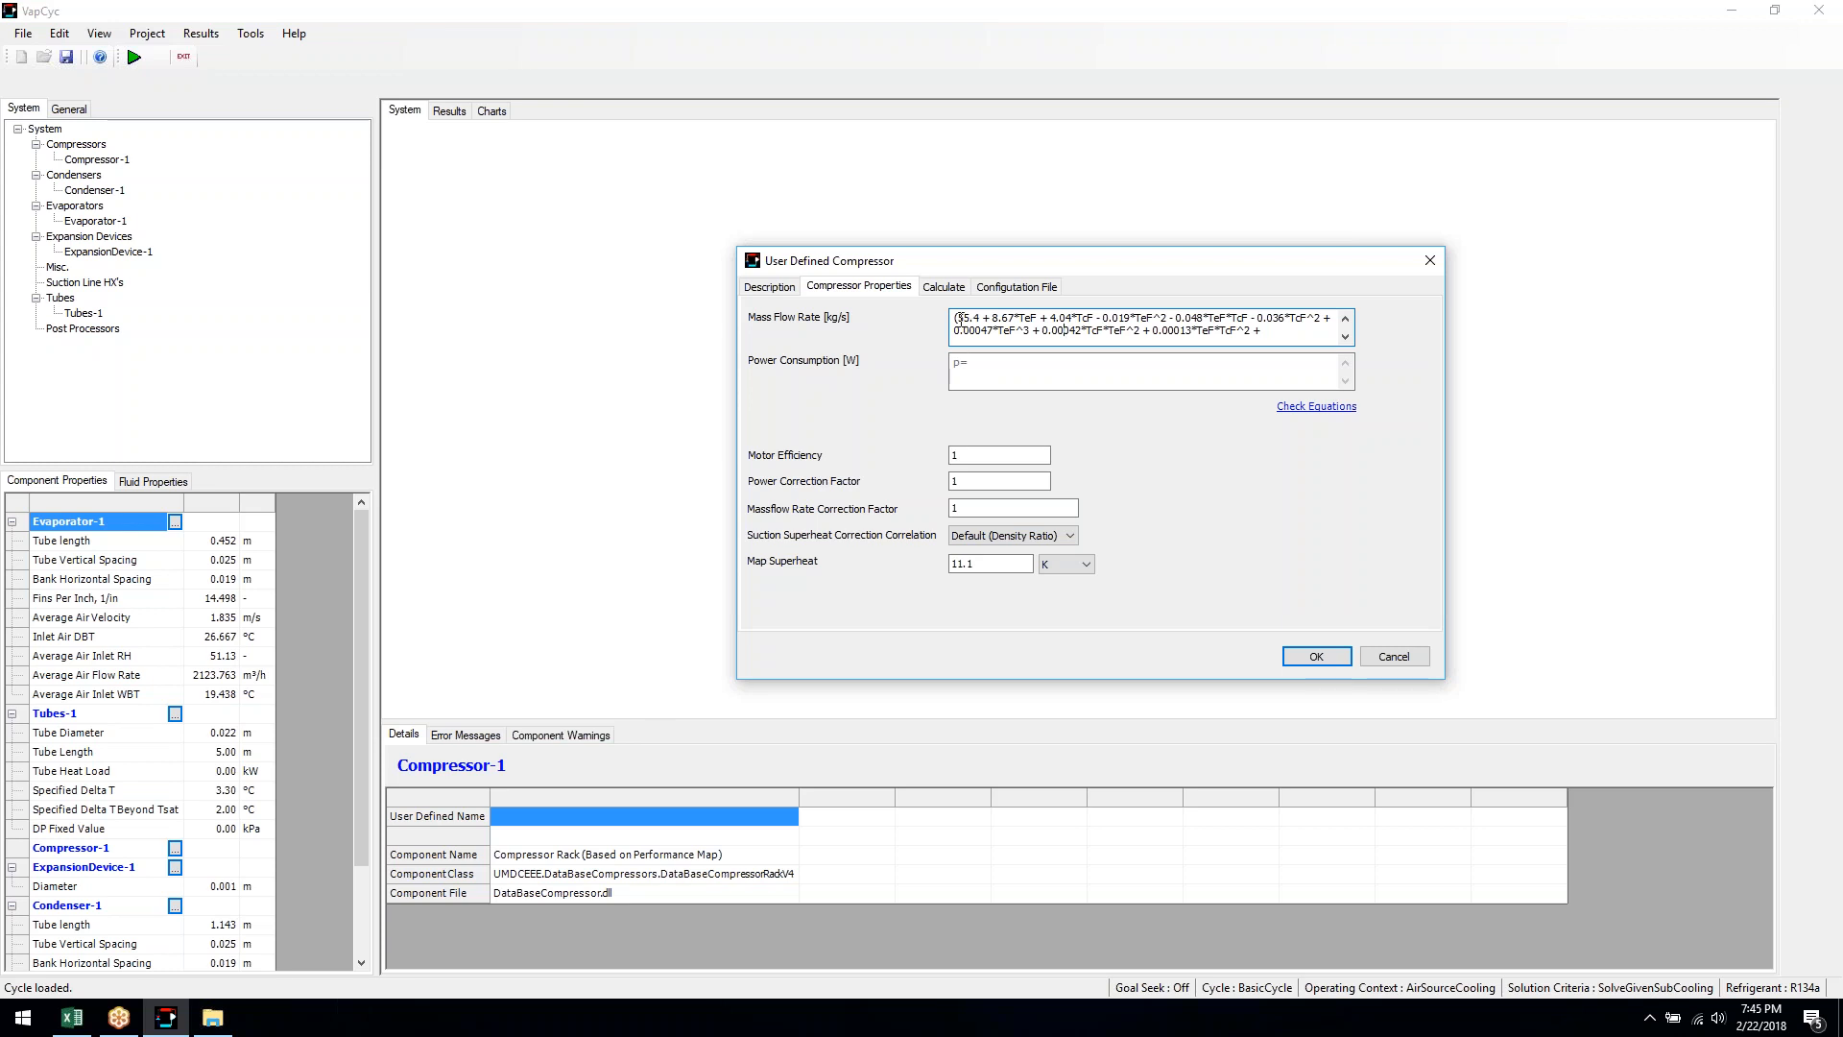
drag(1010, 324, 1029, 344)
click(1076, 328)
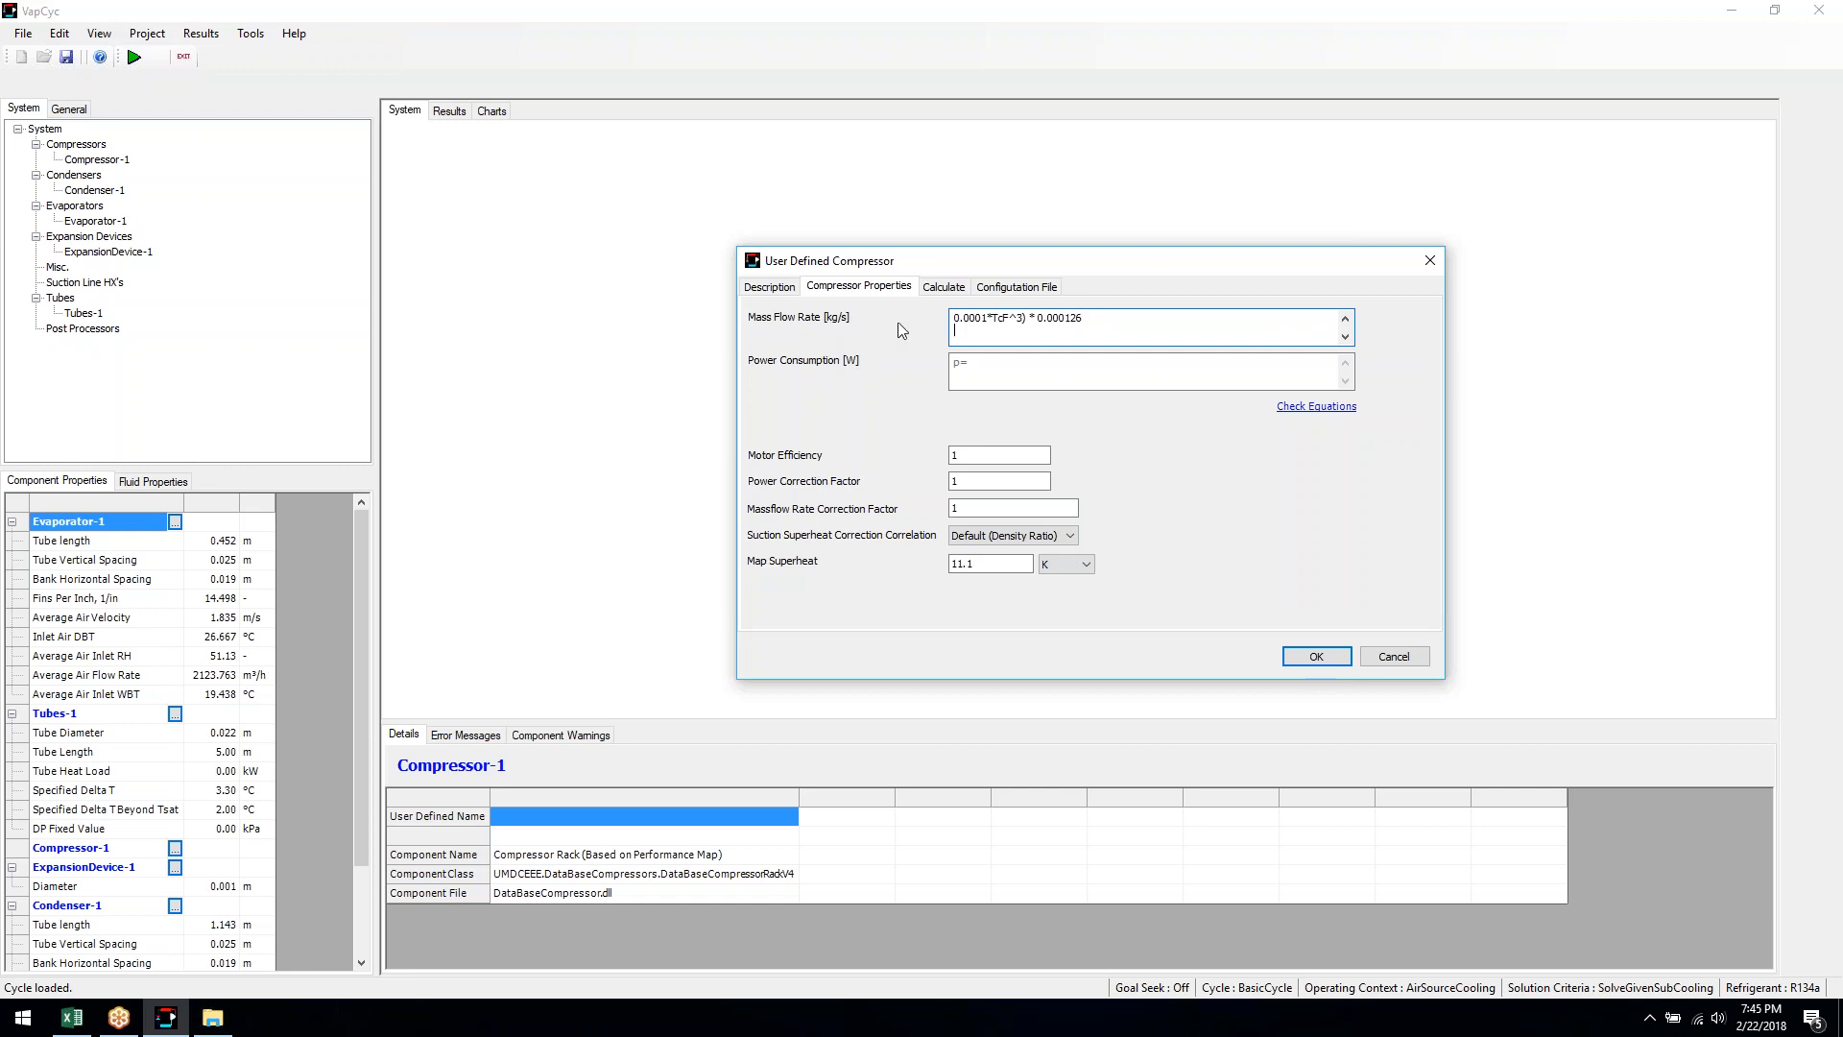
key(BackSpace)
scroll(1086, 336, up, 1)
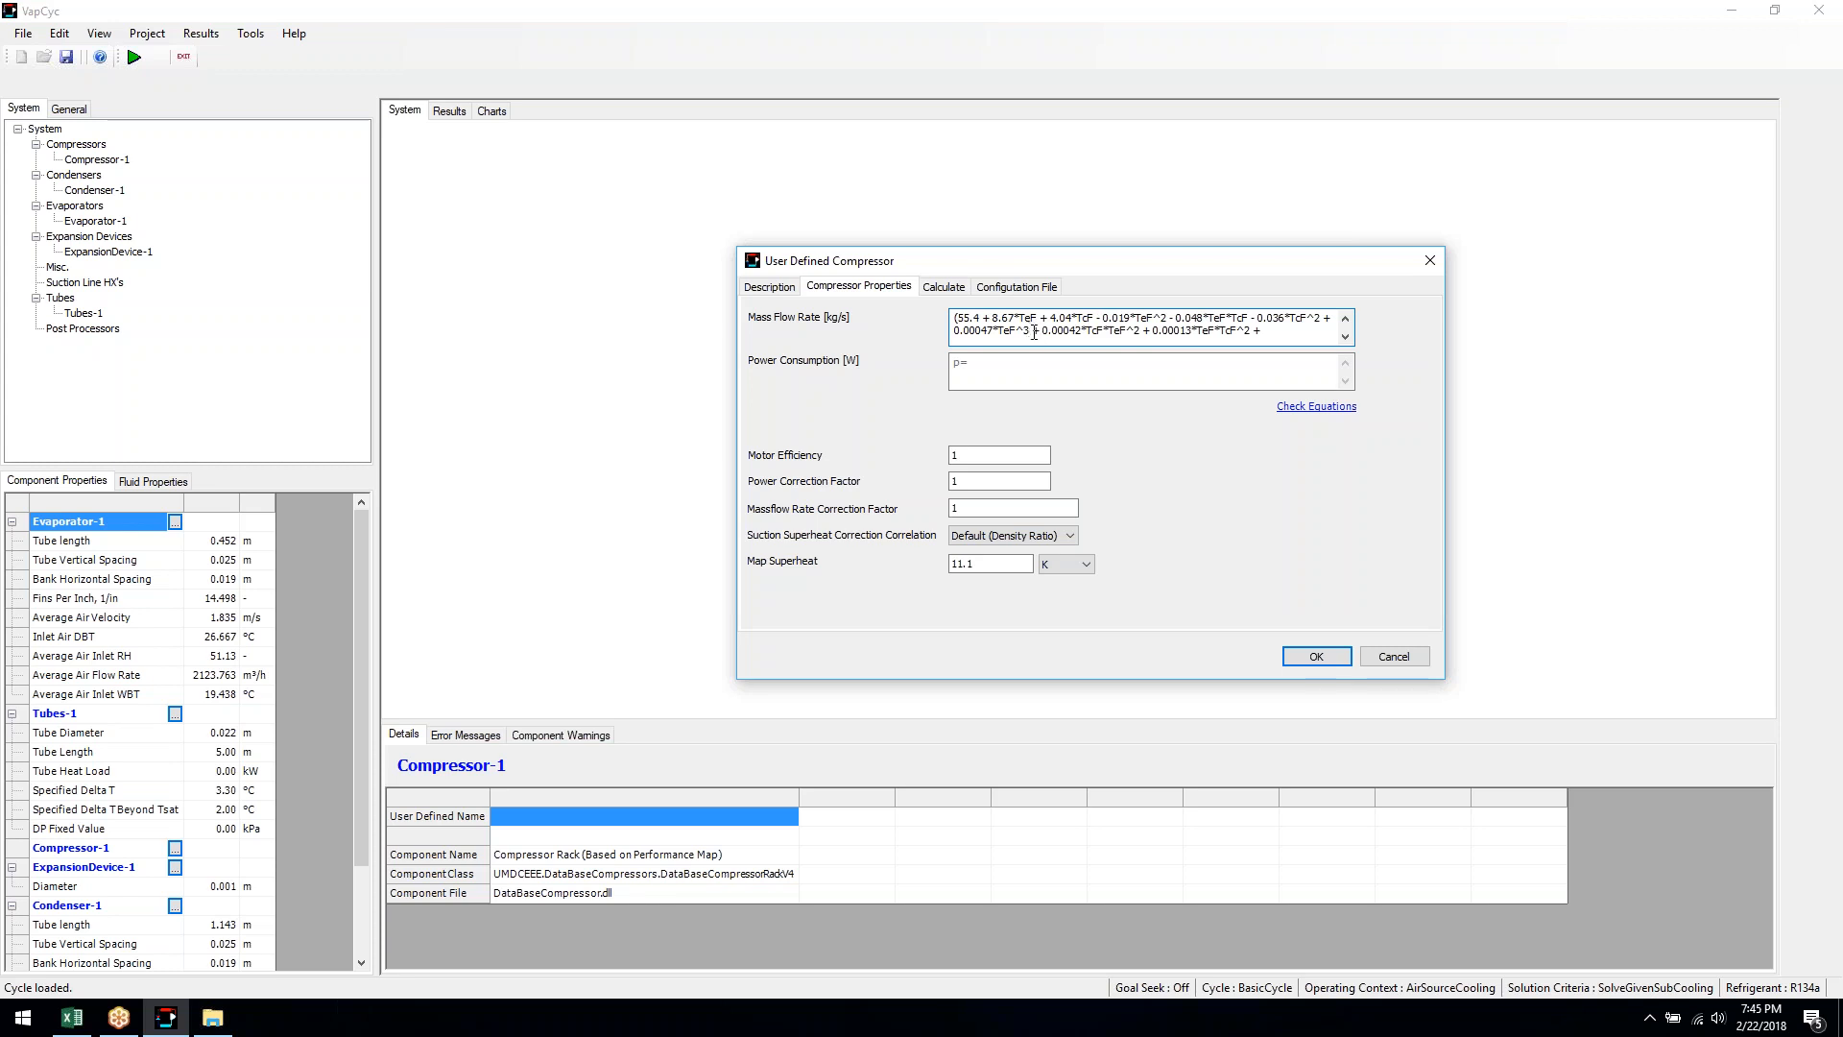
key(ctrl+a)
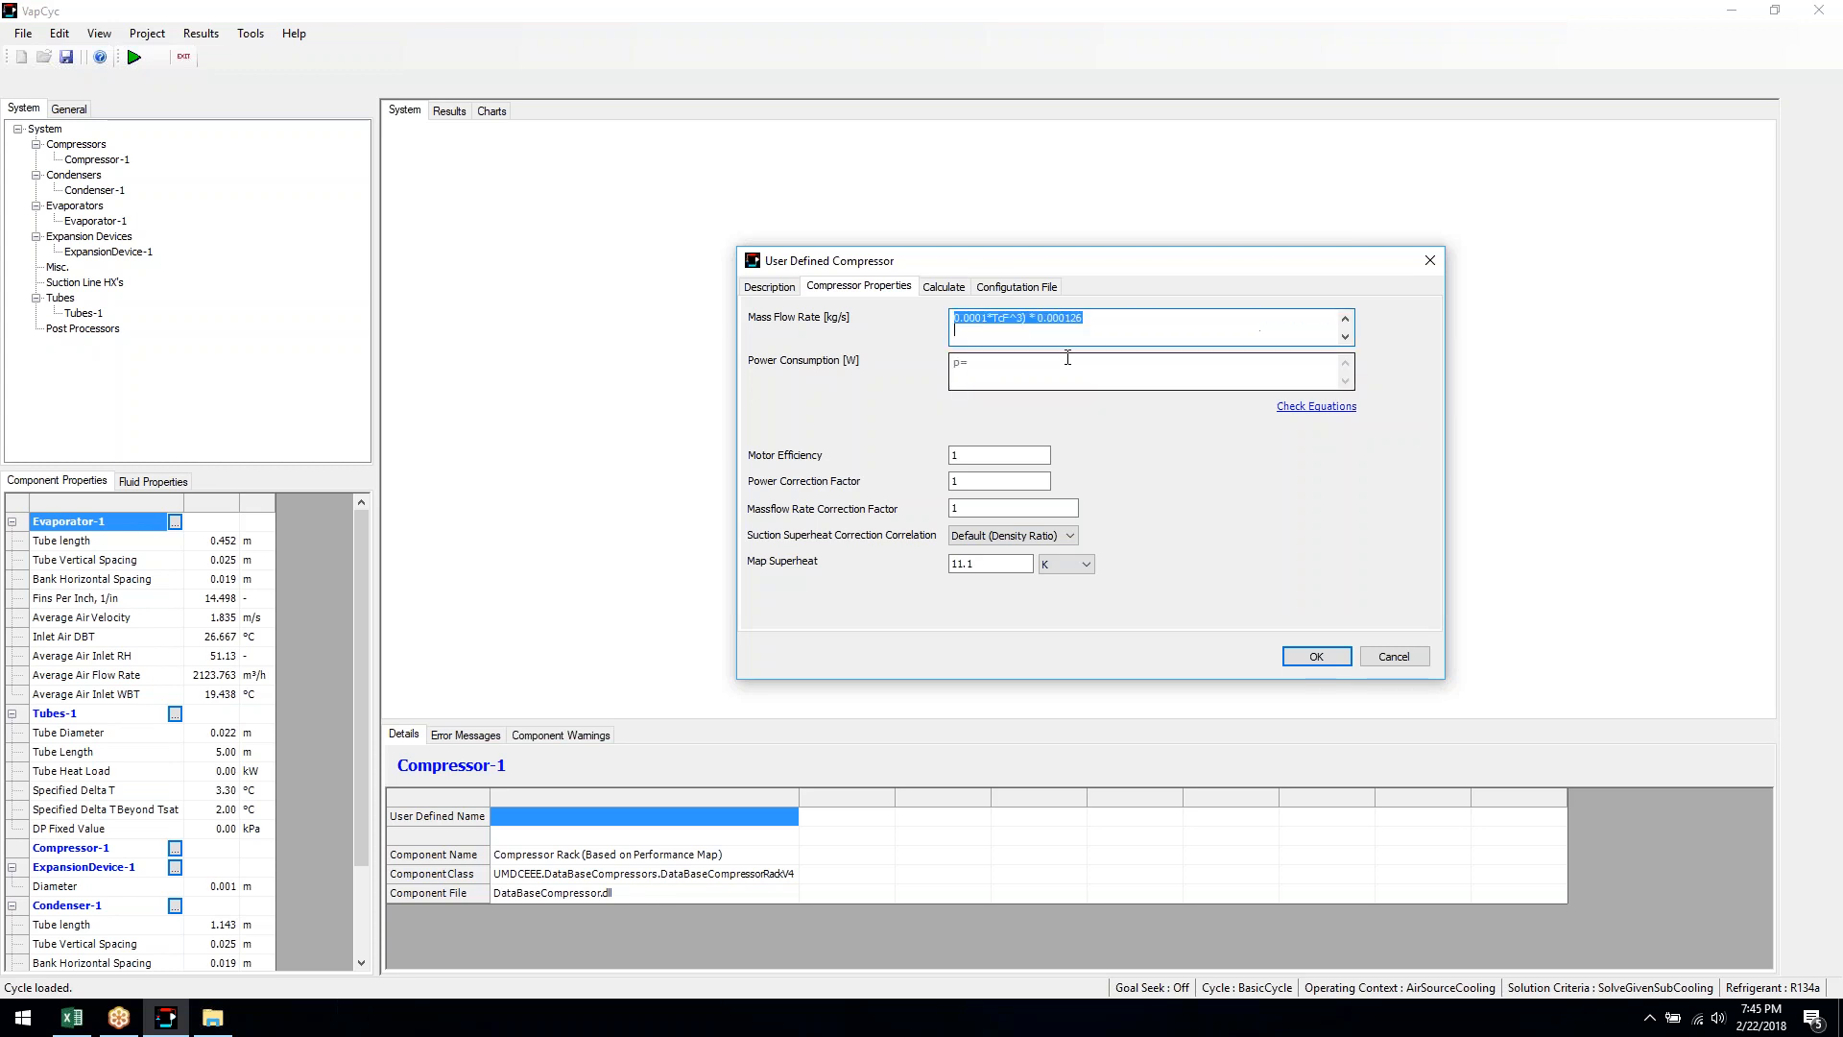
double_click(1042, 323)
drag(1034, 323, 1013, 338)
Step: Copy the power equation from B3 of the Excel equations sheet into the compressor's power consumption equation and check both equations
click(71, 1018)
click(205, 378)
key(ctrl+c)
click(1075, 130)
click(1152, 372)
key(ctrl+v)
click(1308, 408)
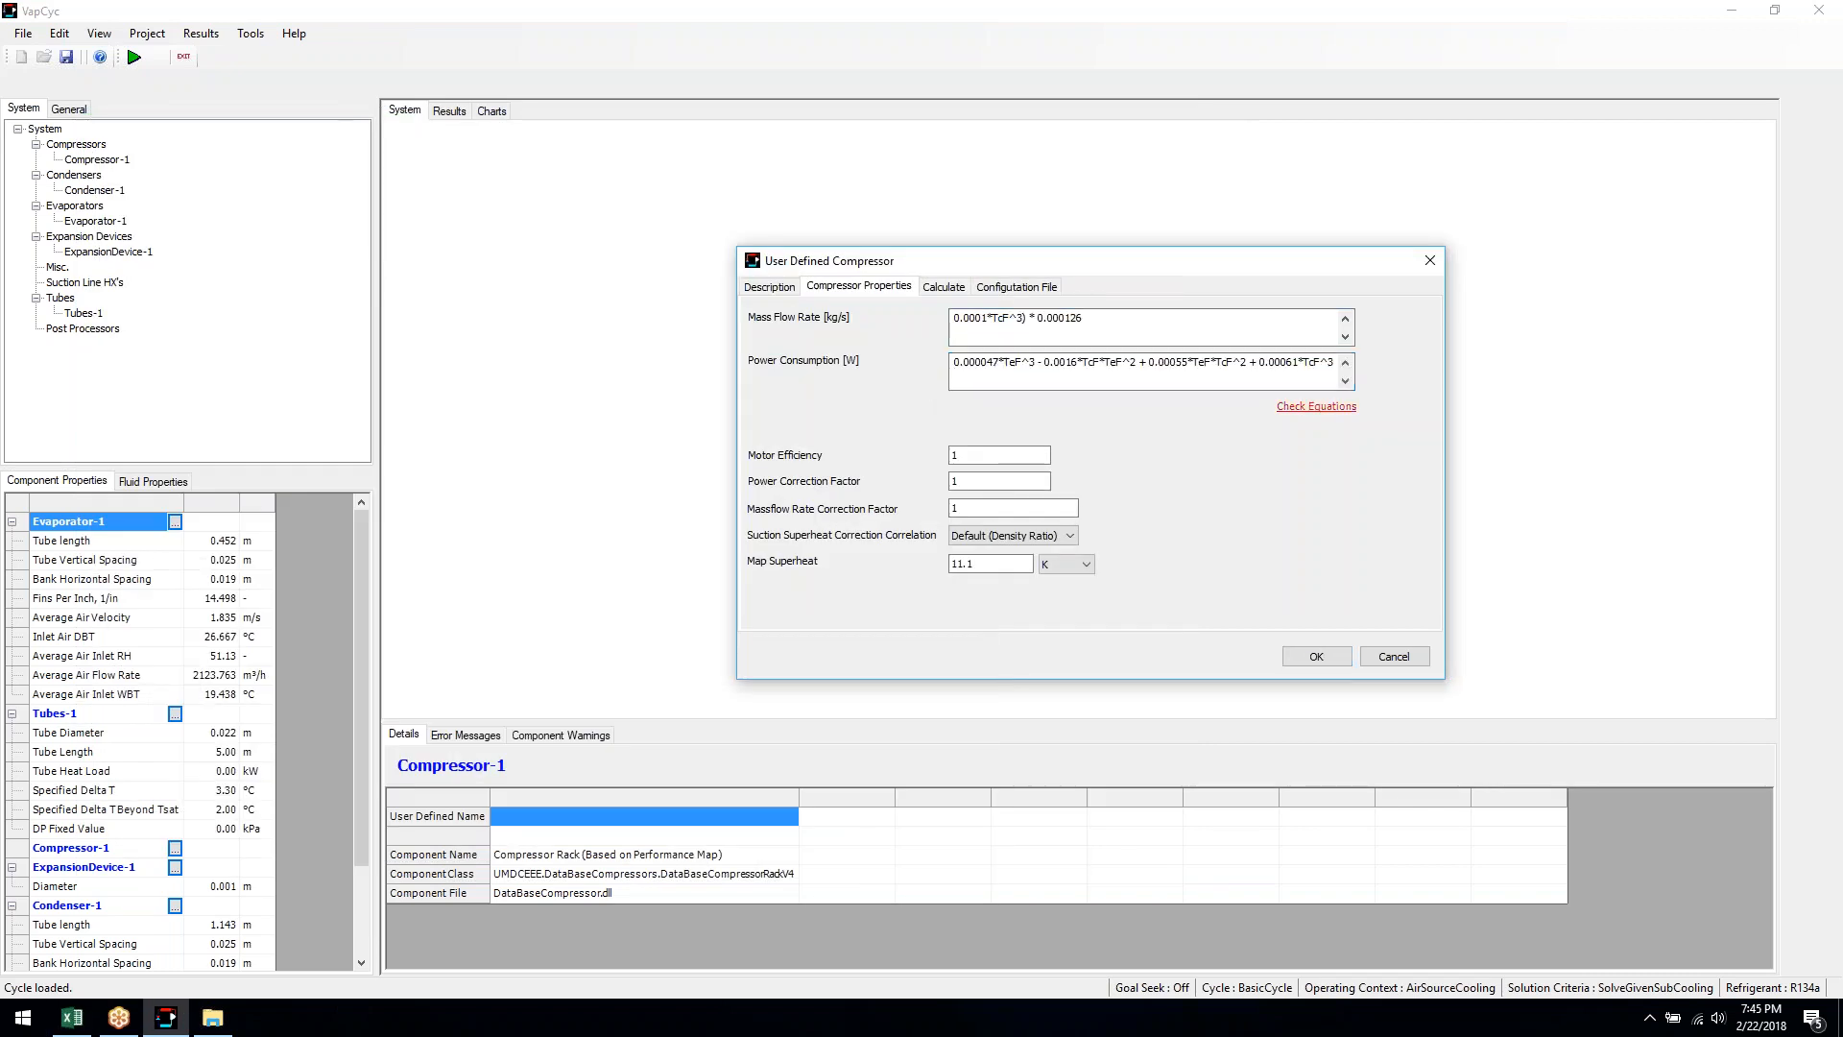
click(986, 576)
Step: Calculate the mass flow rate and power for the preset Te, Tc and inlet superheat, and review the motor efficiency and correction factors
click(937, 290)
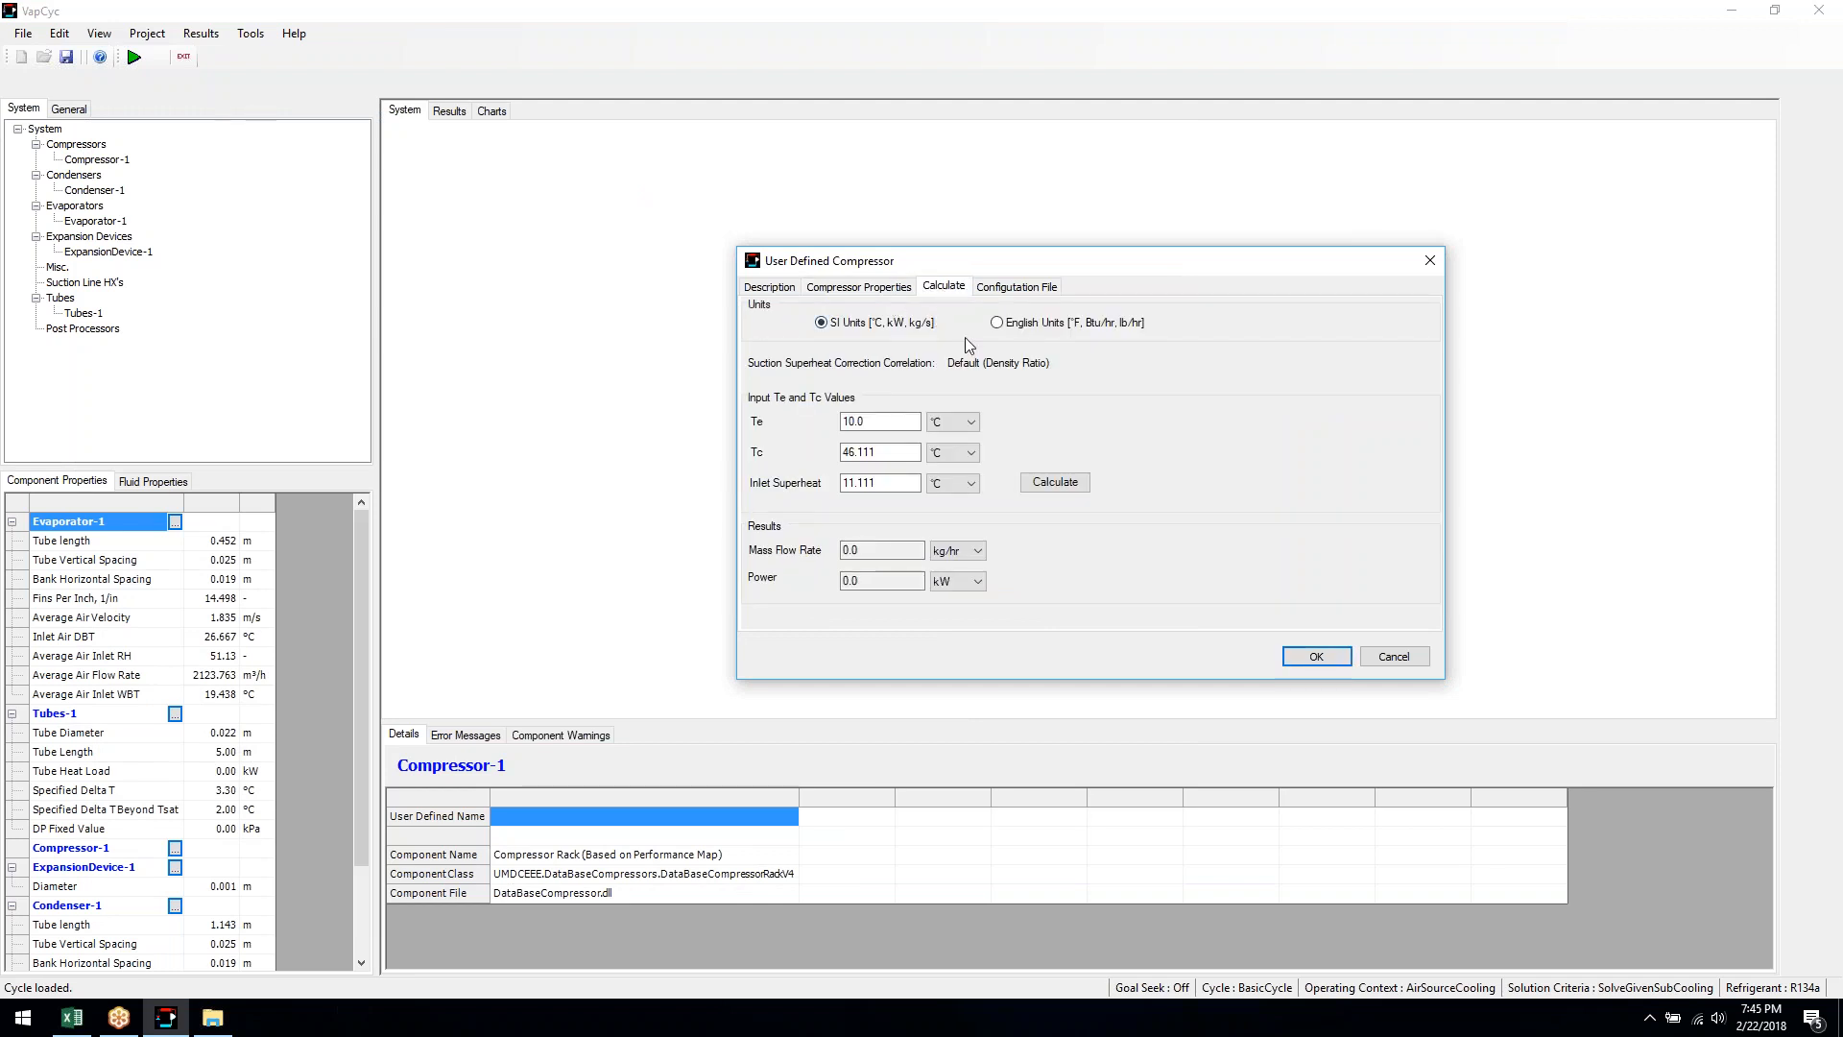
click(1036, 485)
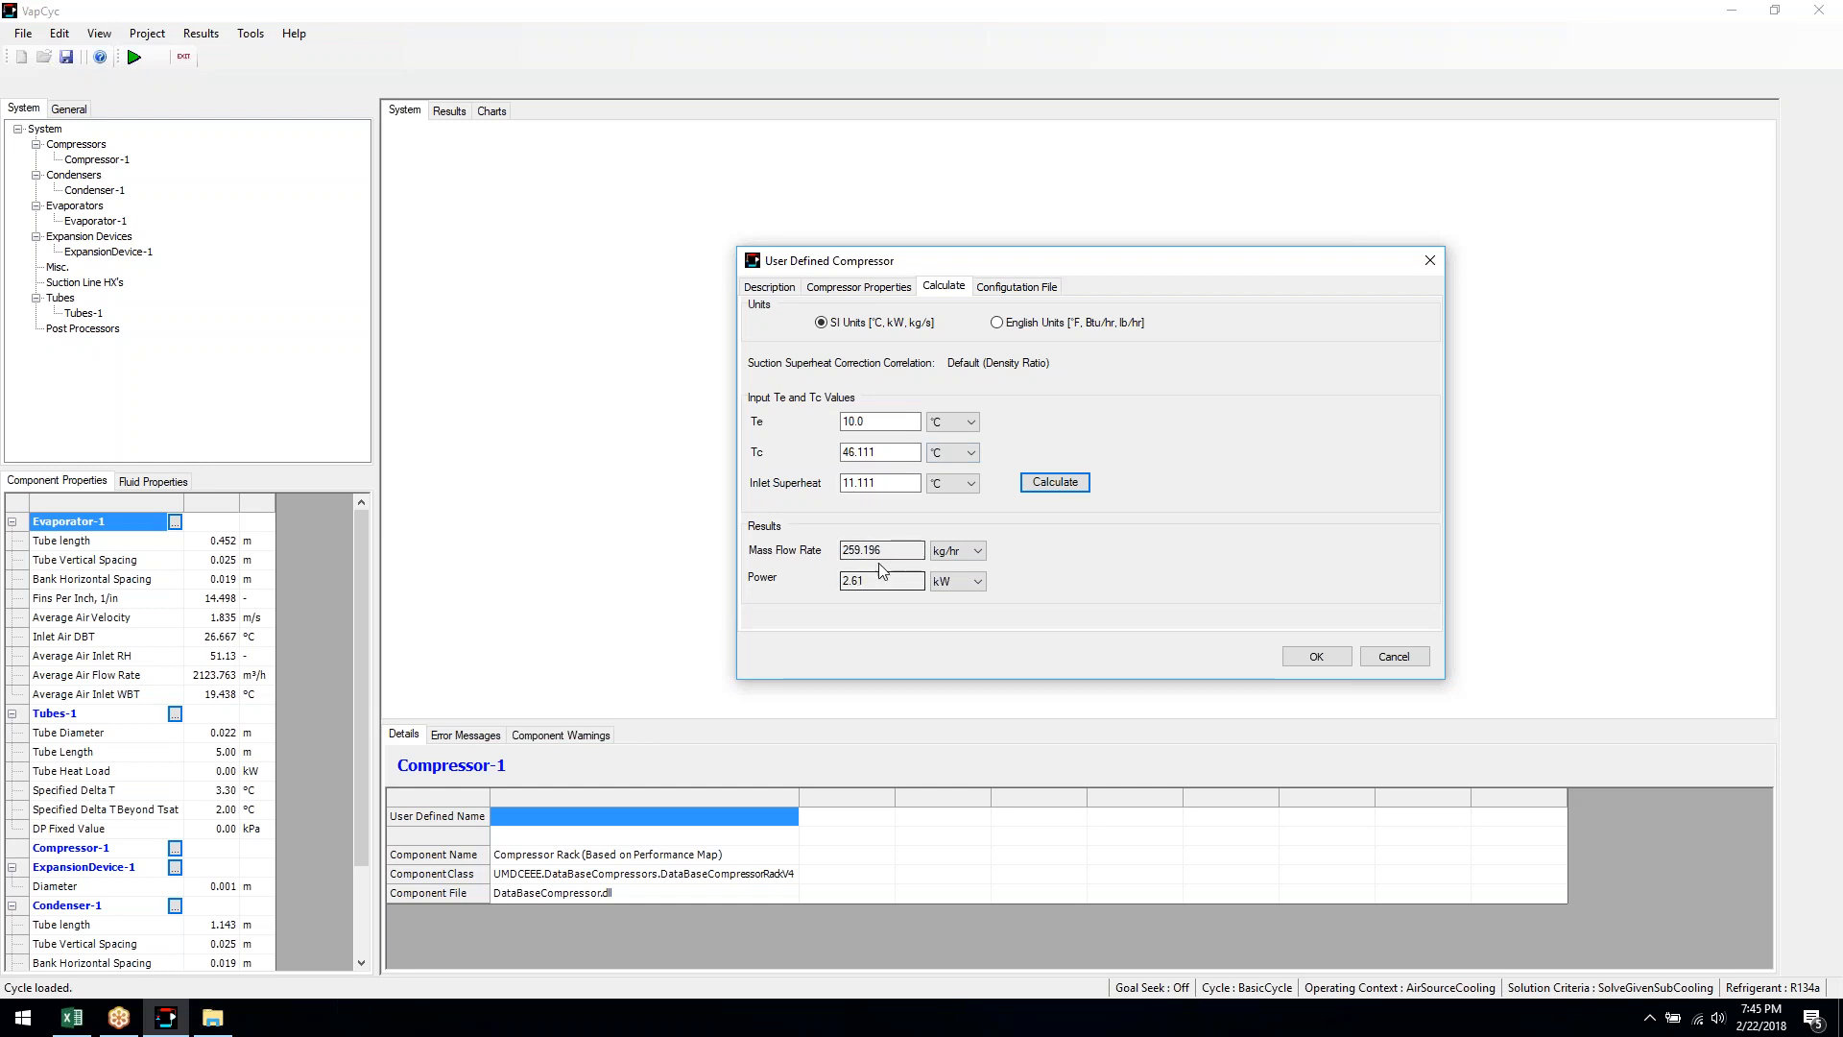
click(898, 287)
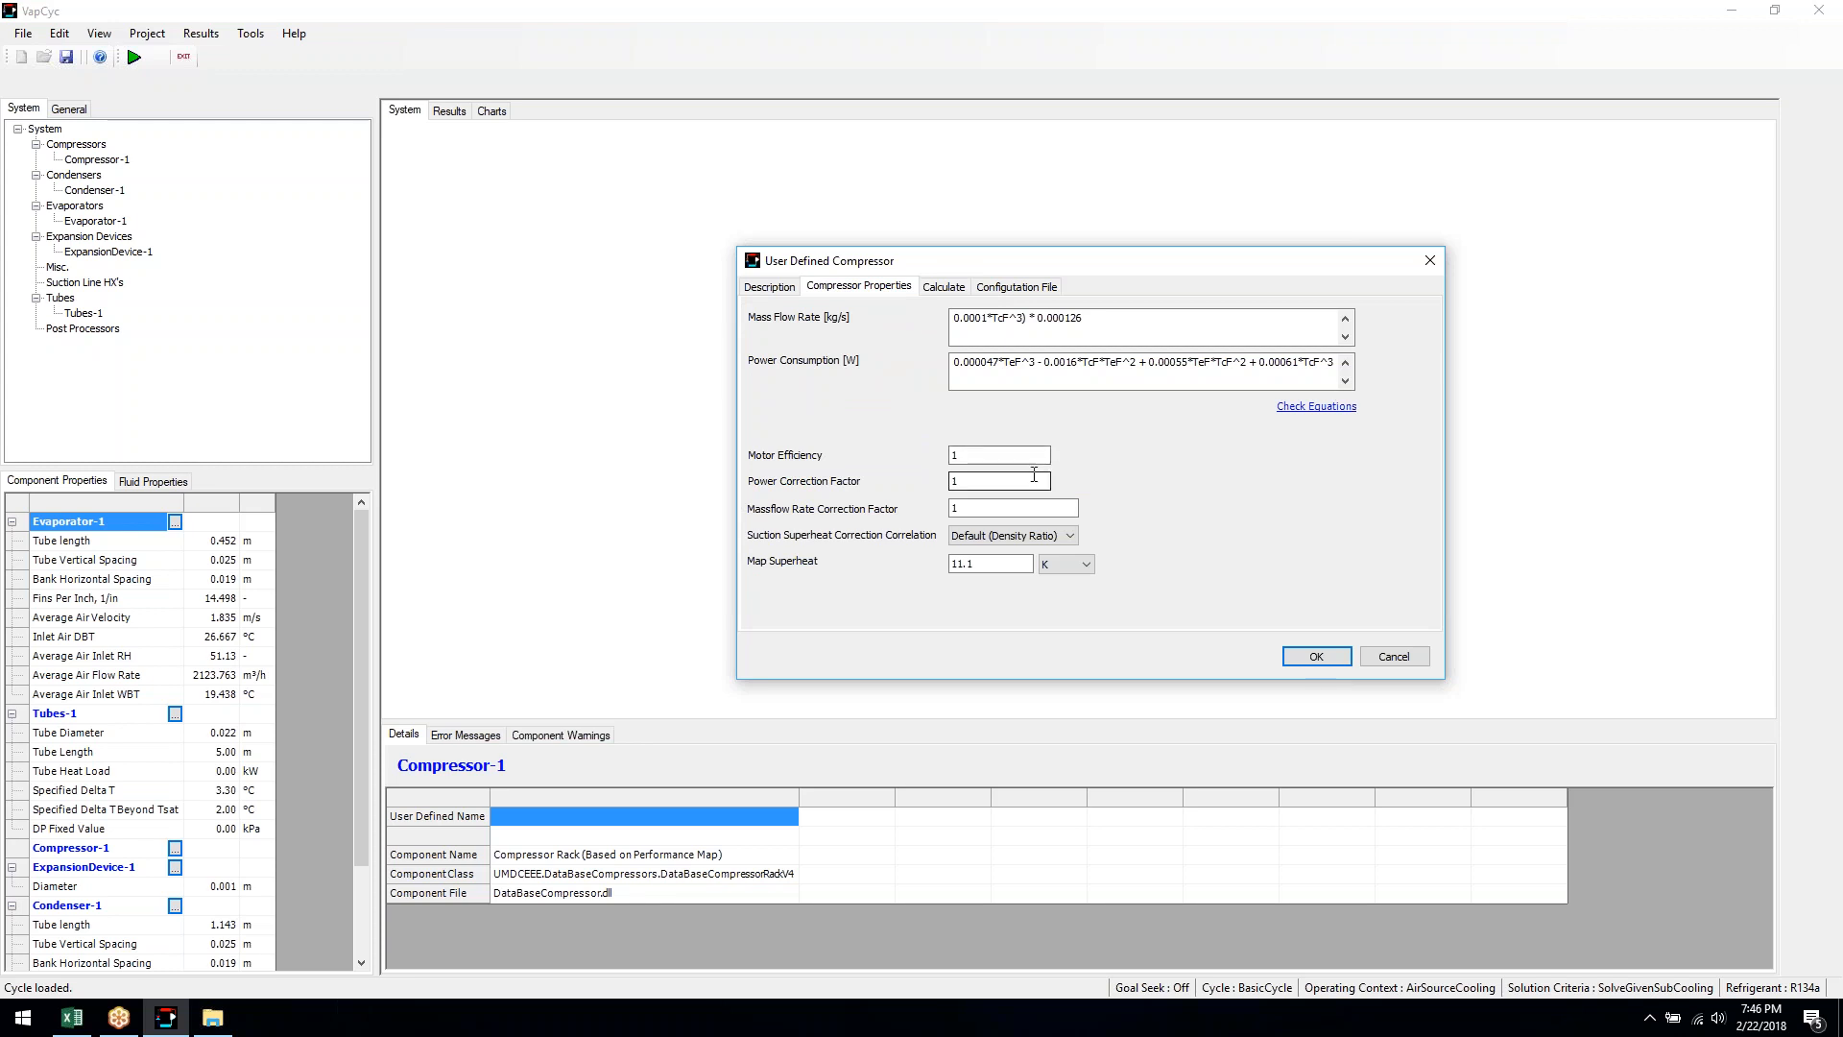
click(991, 457)
click(996, 509)
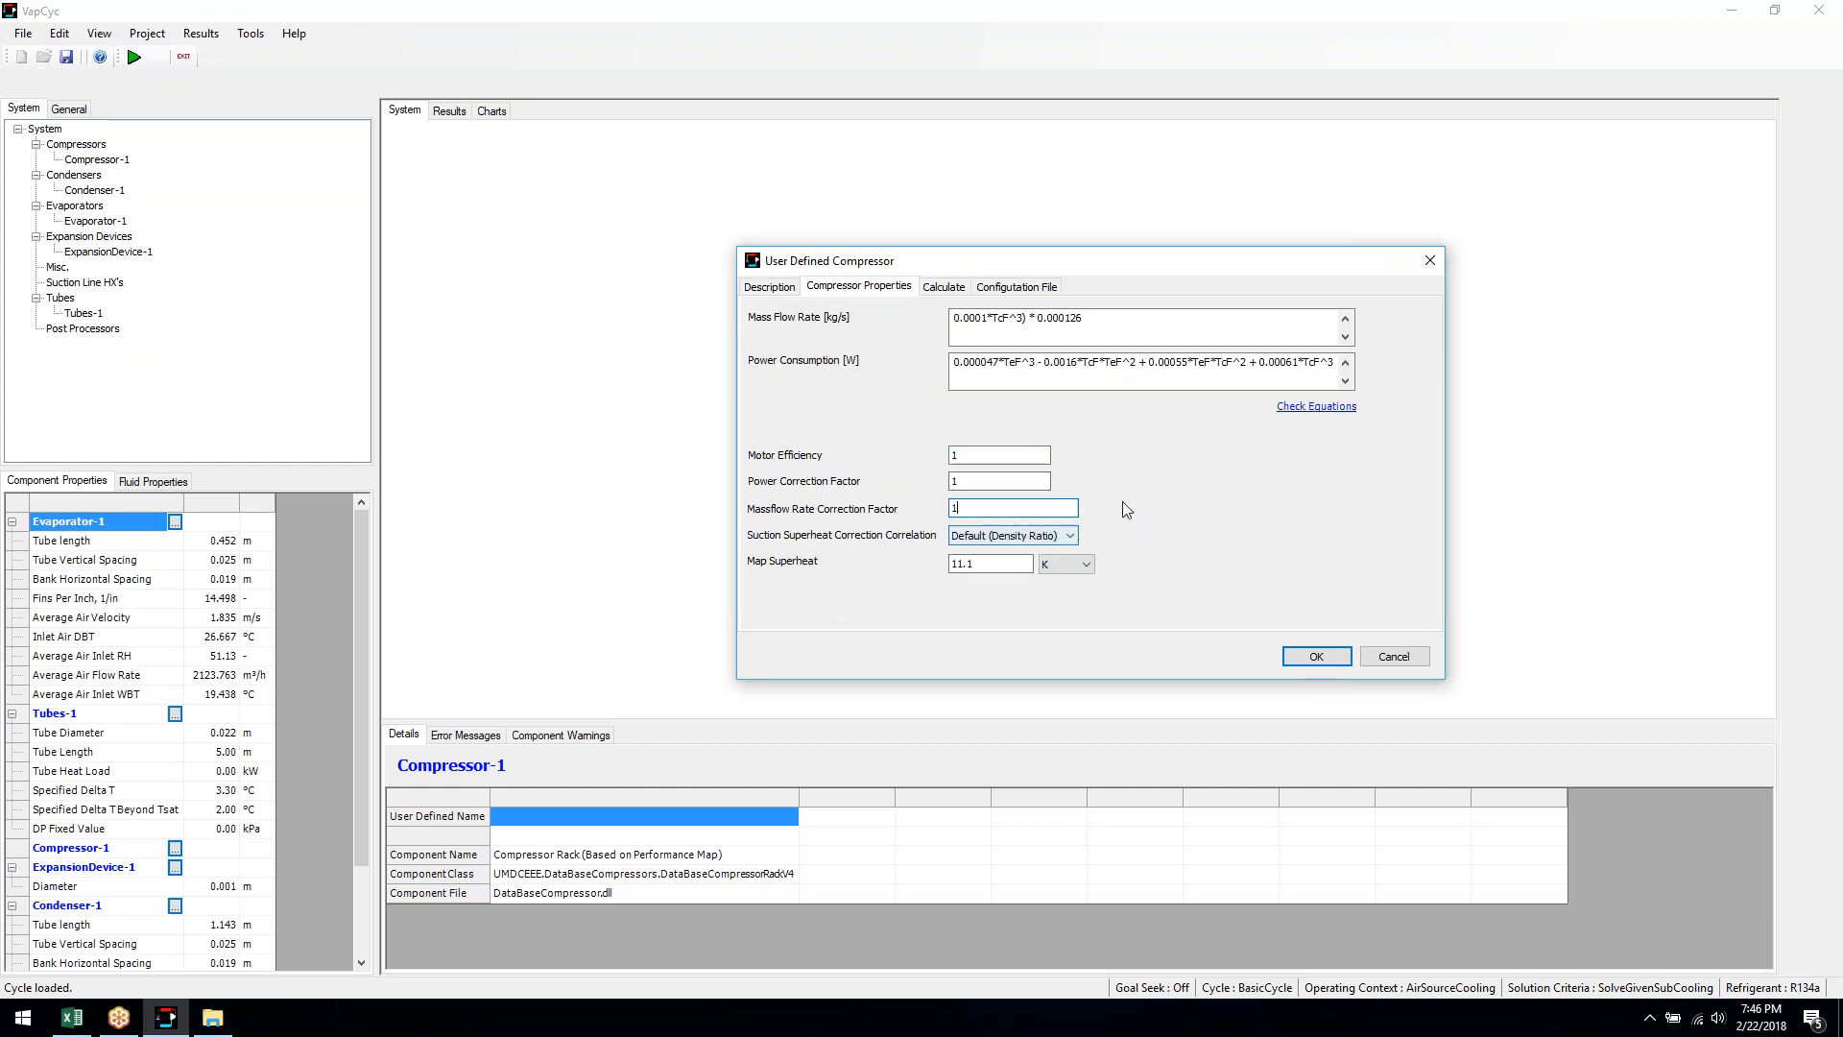
Step: Accept the user-defined compressor settings and run the cycle simulation, reviewing the overall system results
click(1326, 662)
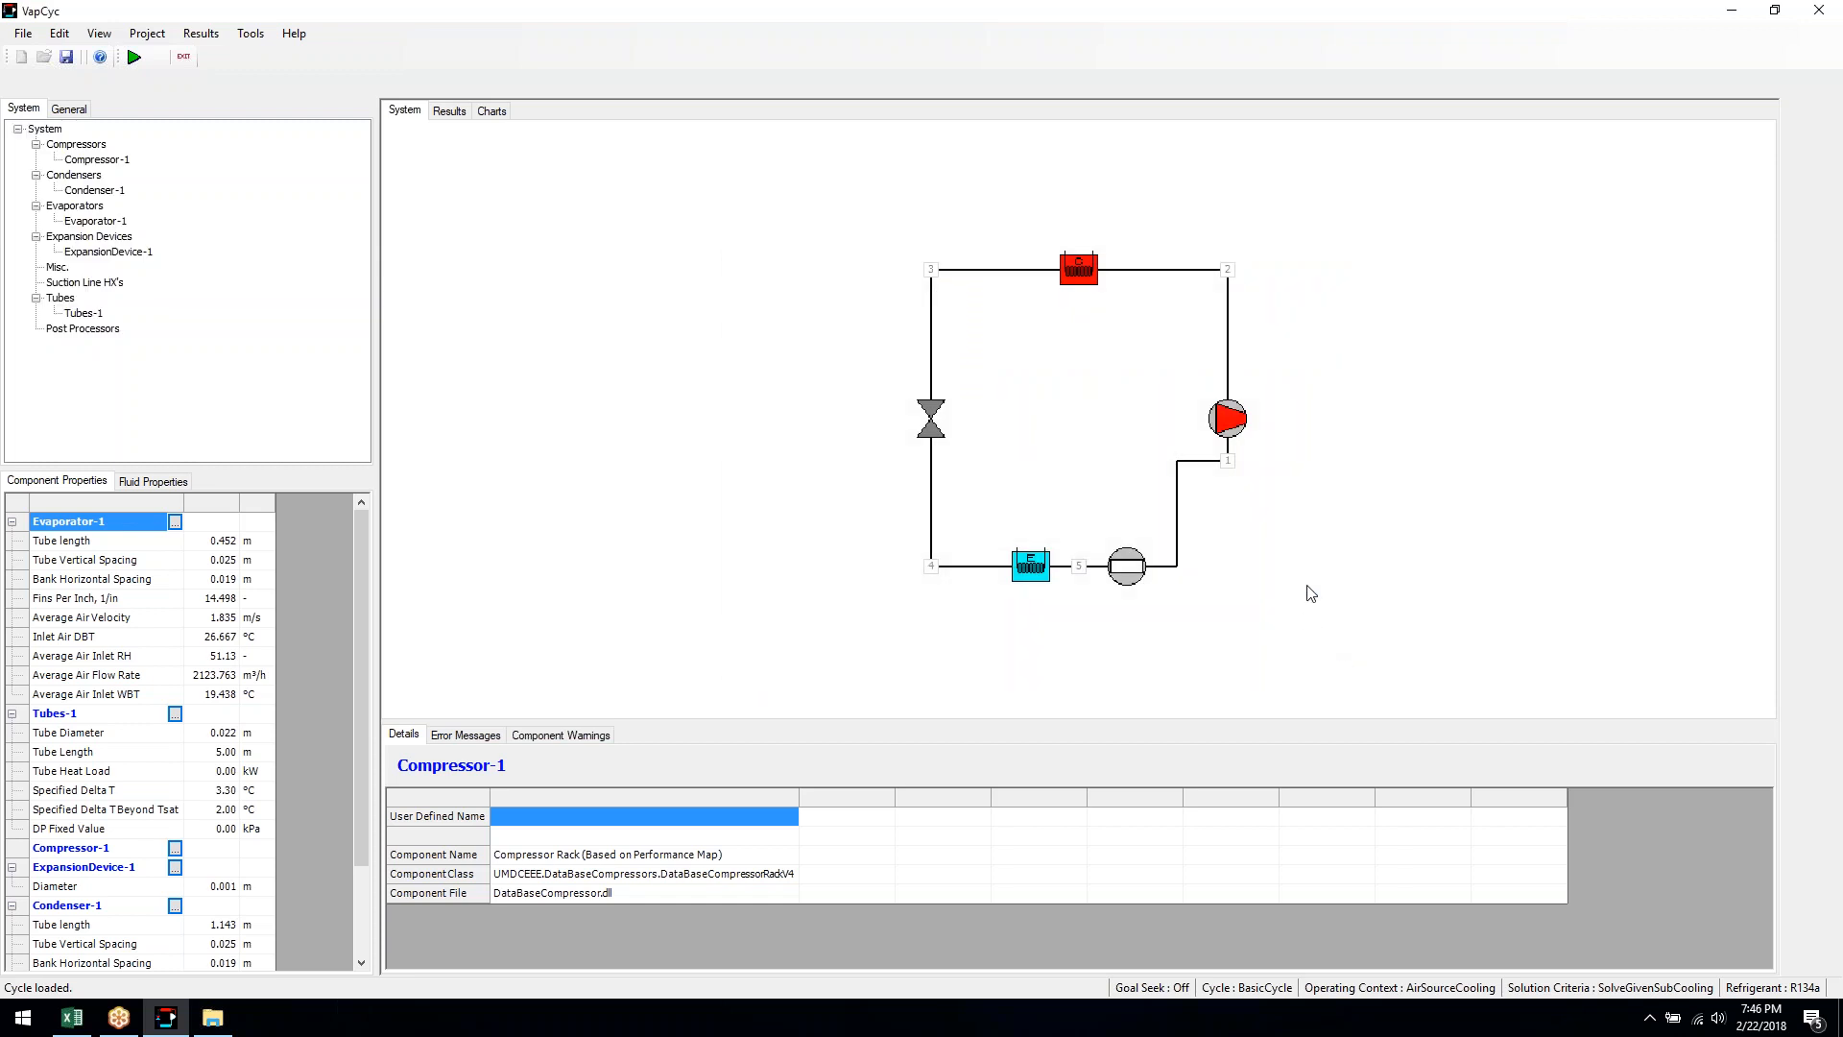
click(134, 57)
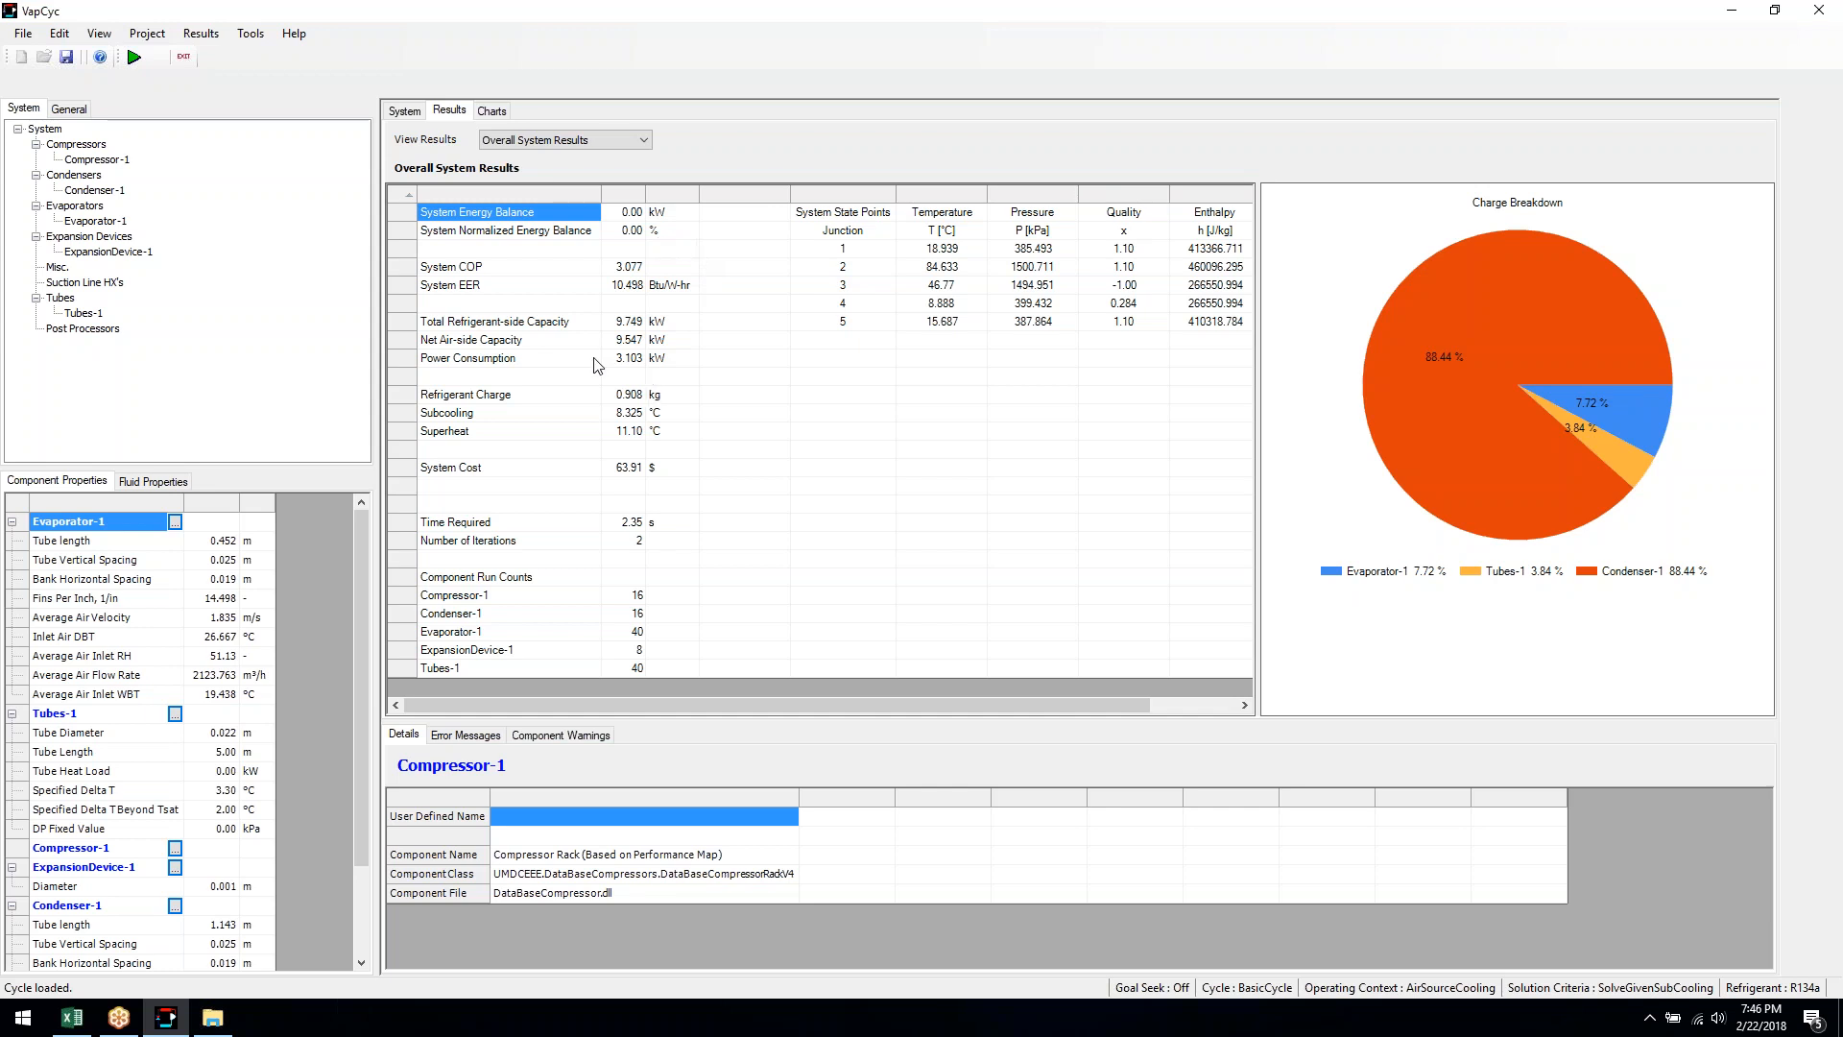
click(744, 342)
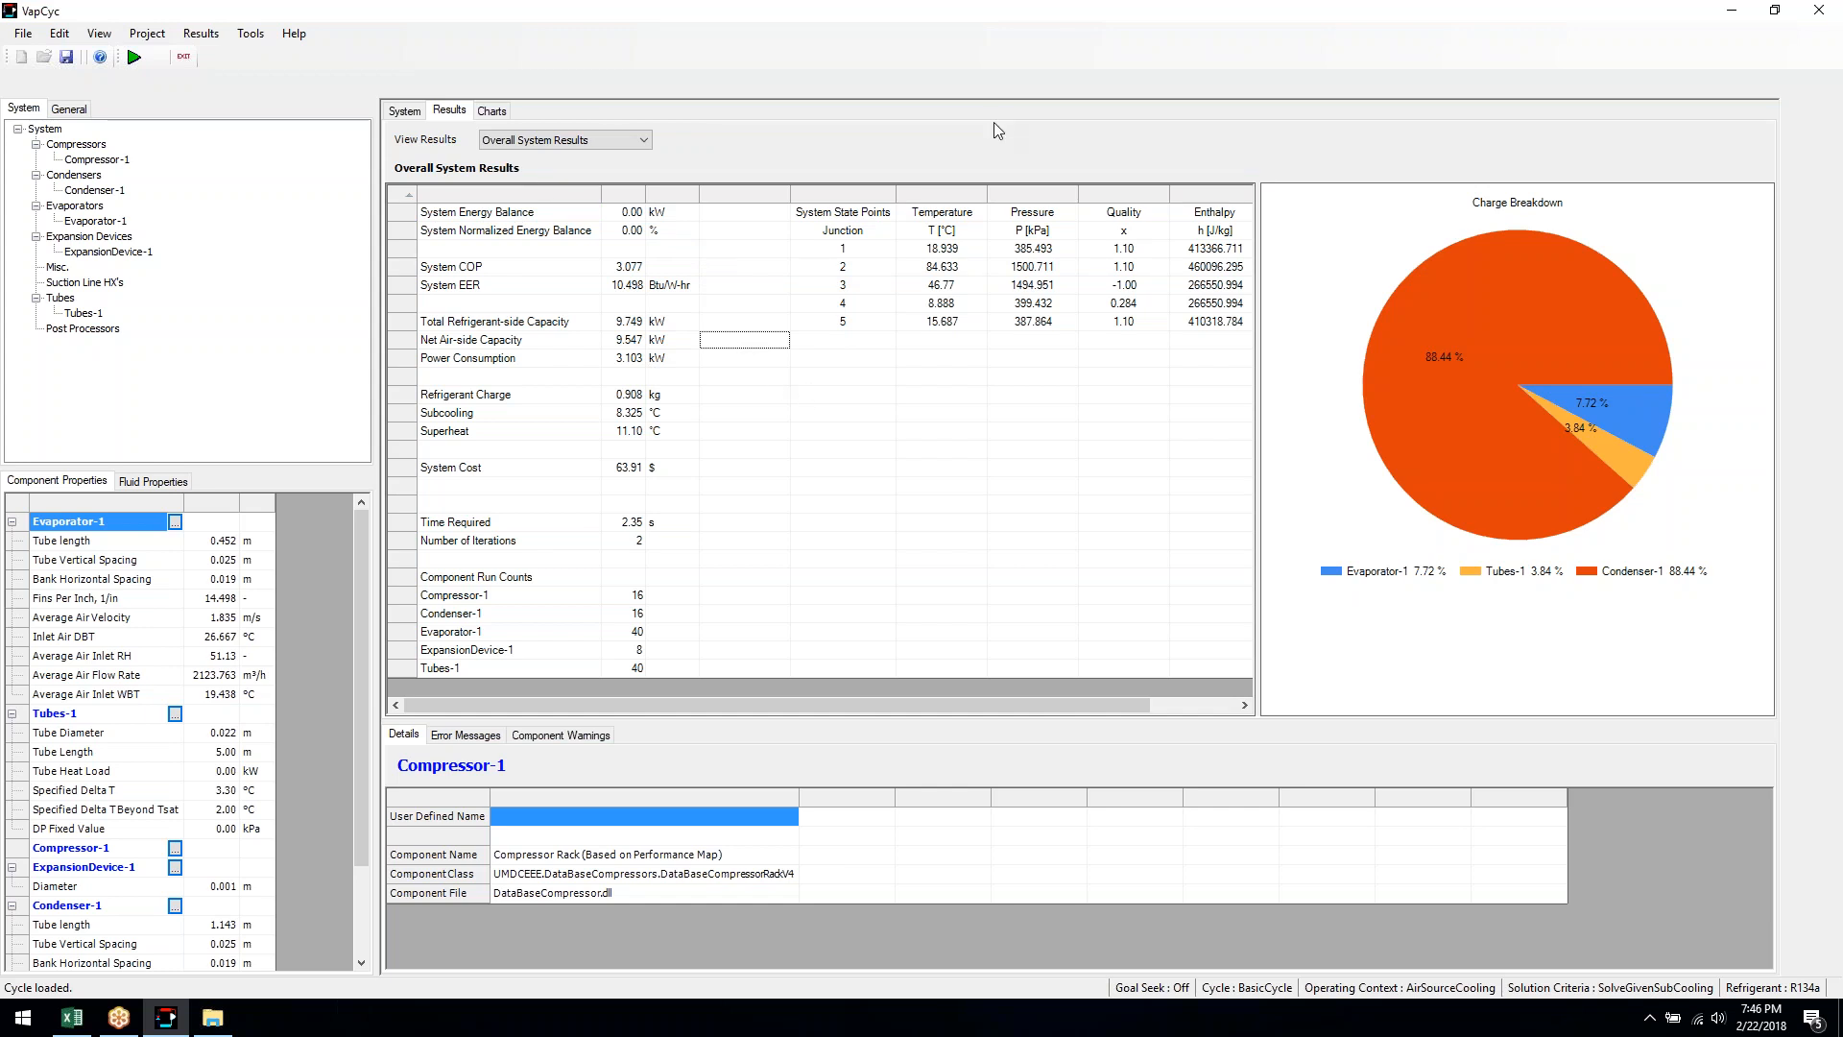
click(1081, 35)
click(1077, 27)
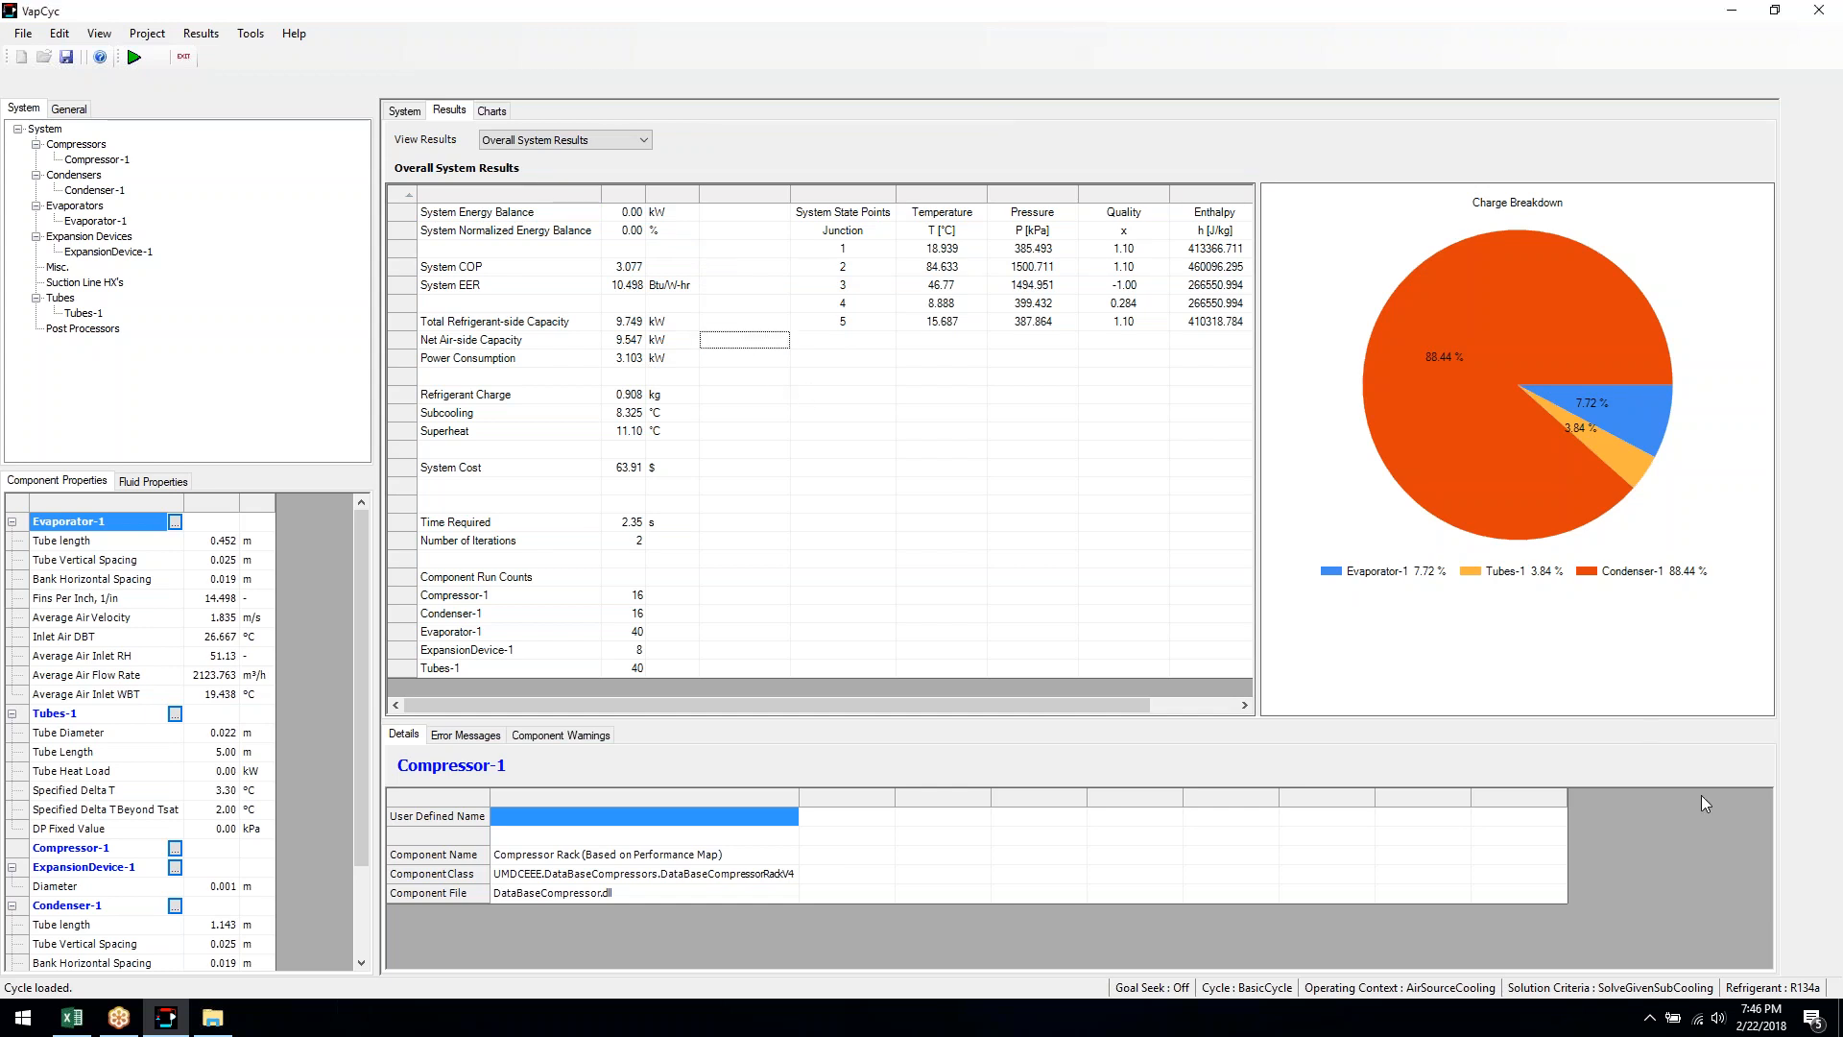